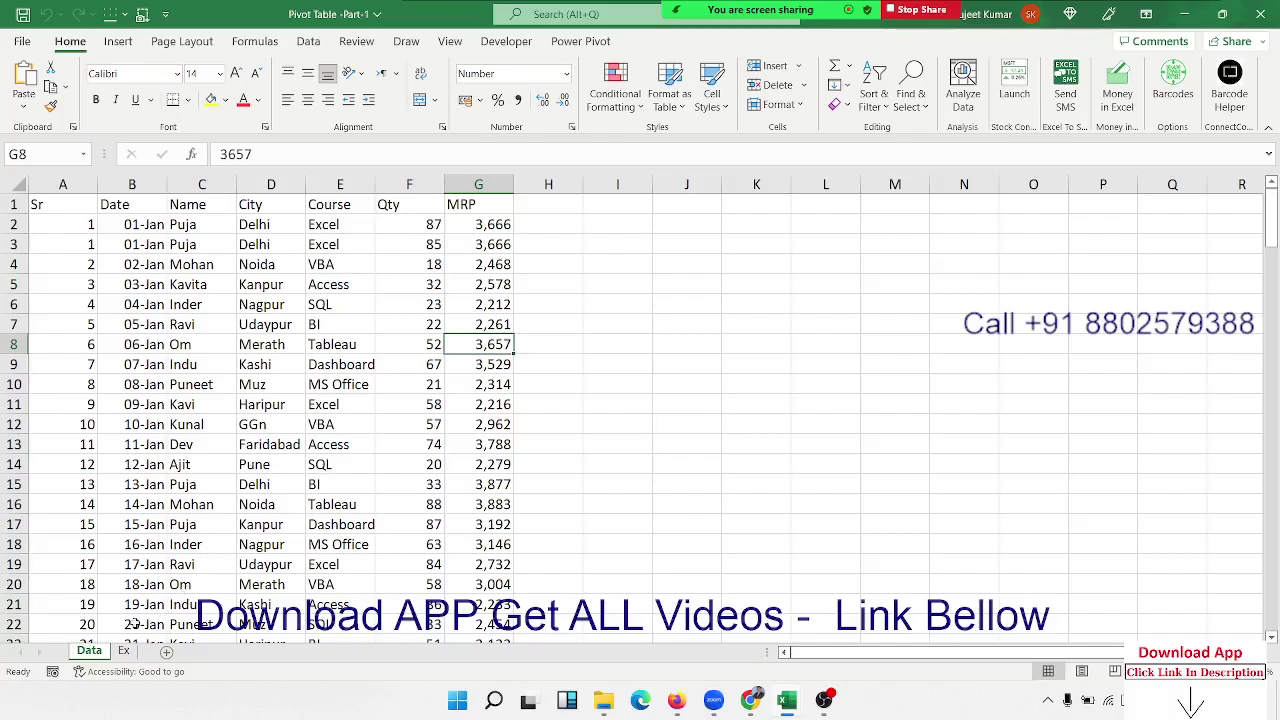
# Check the dates in column B, then start a PivotTable from A1 and cancel it
pyautogui.click(162, 264)
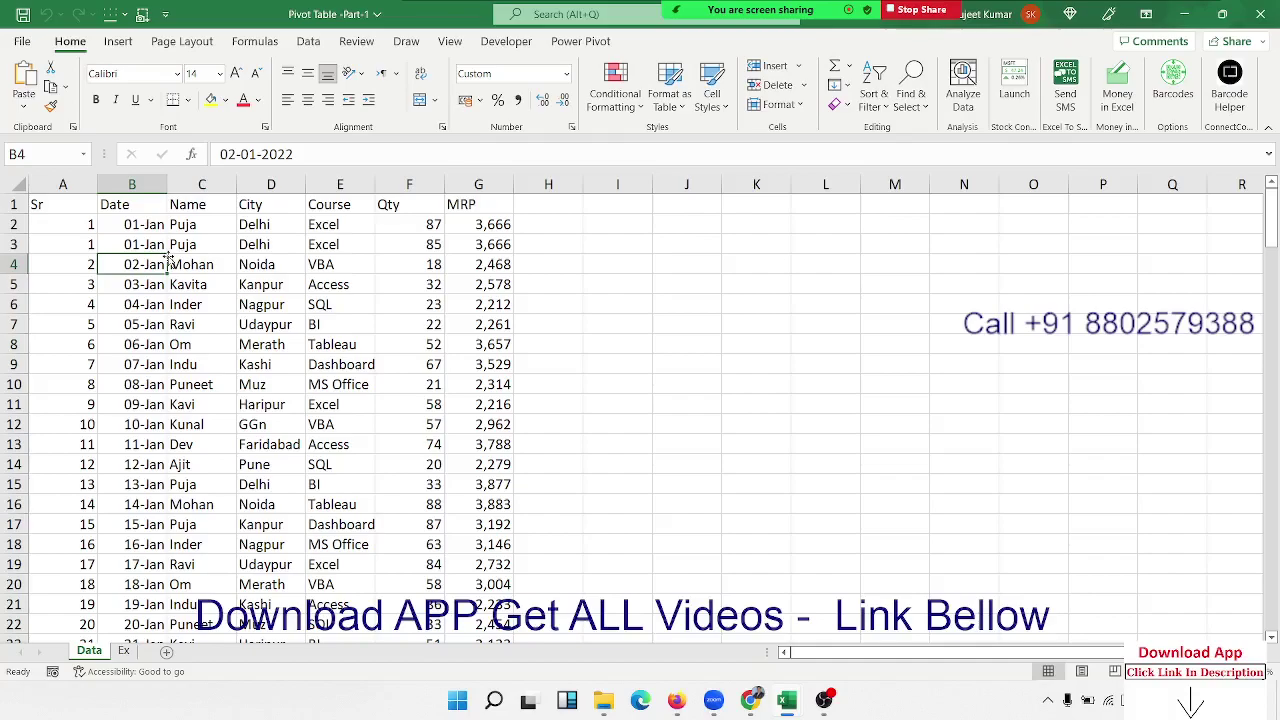
pyautogui.press('Up')
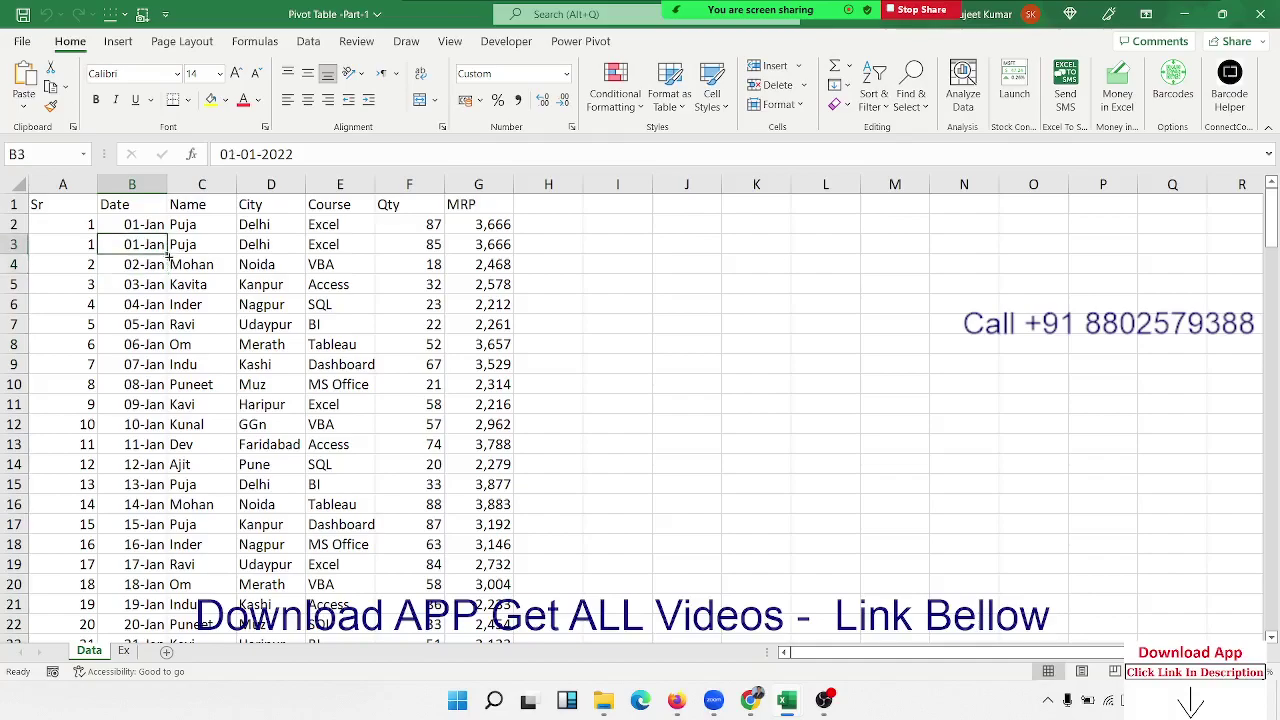
pyautogui.press('Up')
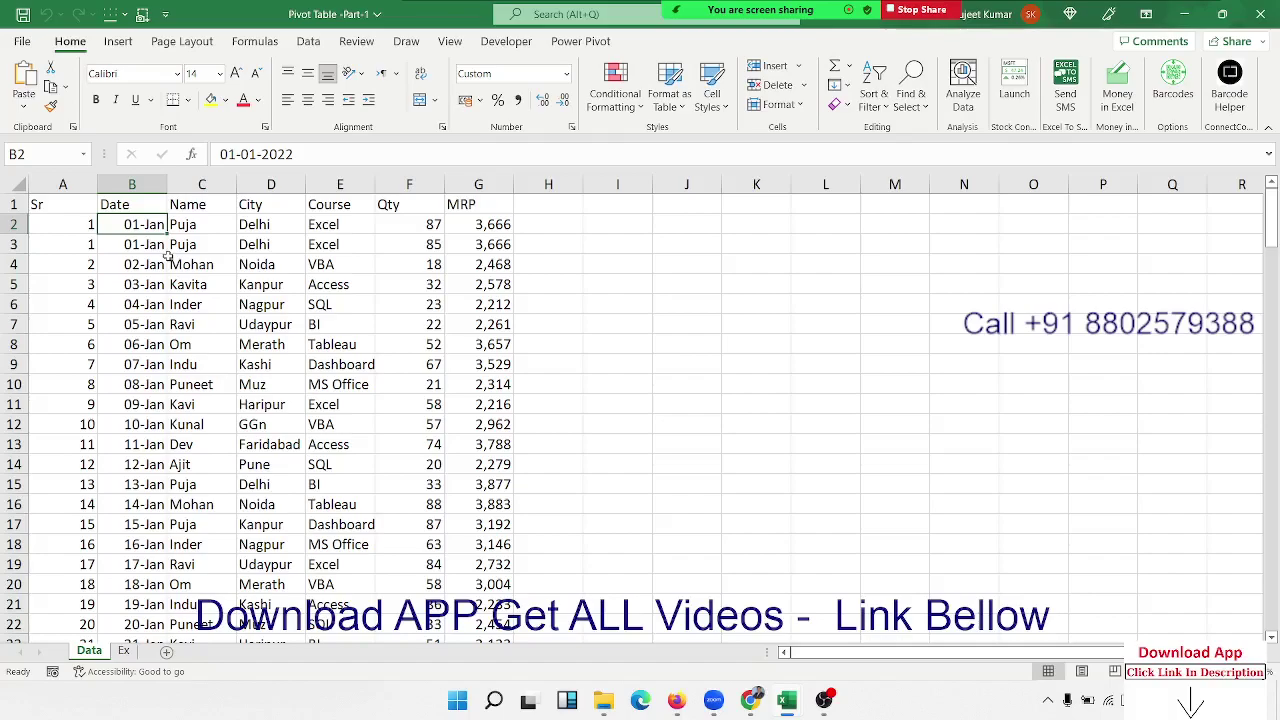
pyautogui.hotkey('ctrl', 'Home')
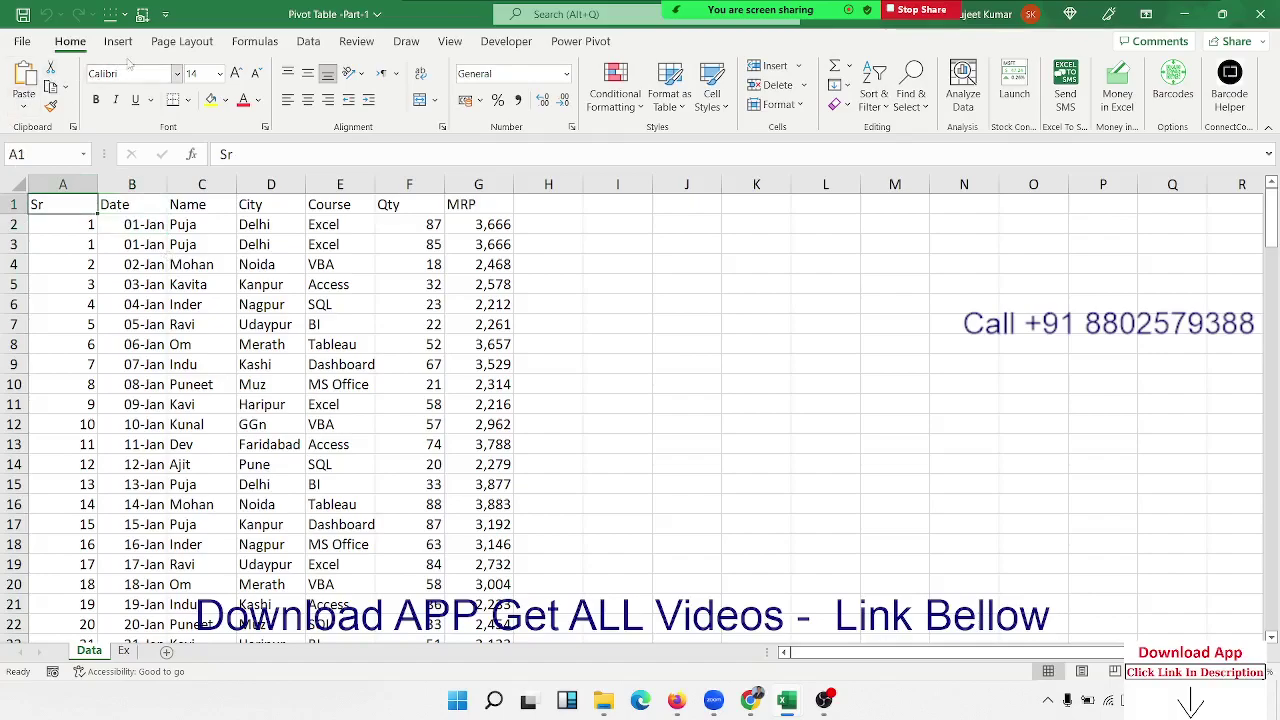
pyautogui.click(118, 41)
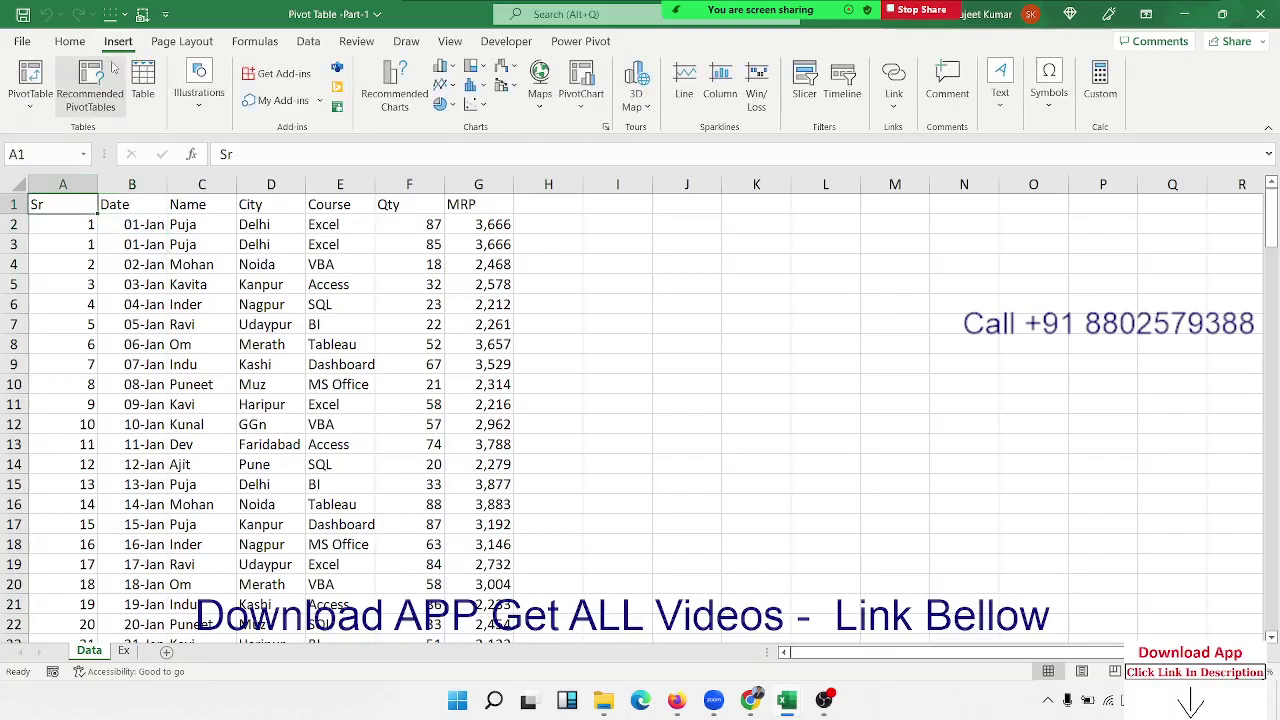
pyautogui.click(31, 77)
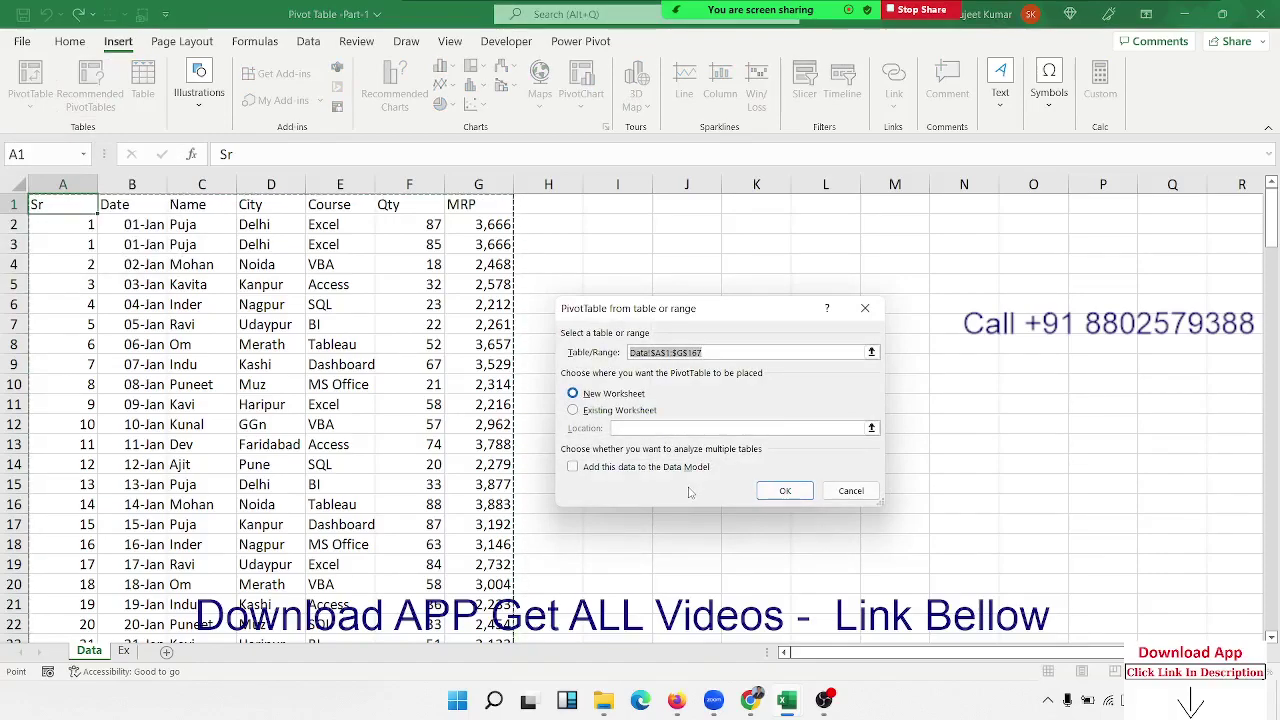
pyautogui.press('Escape')
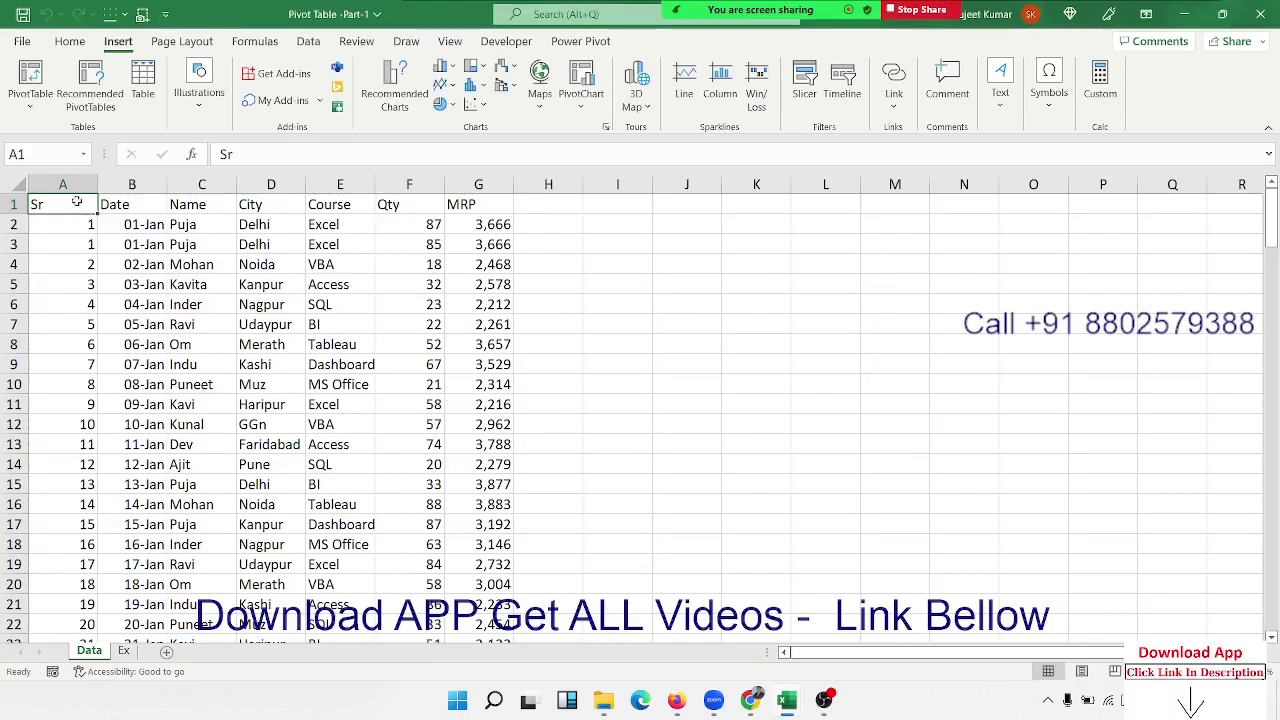
# Insert a blank row above row 10 and undo it, restoring the original rows
pyautogui.moveTo(76, 202); pyautogui.dragTo(447, 190)
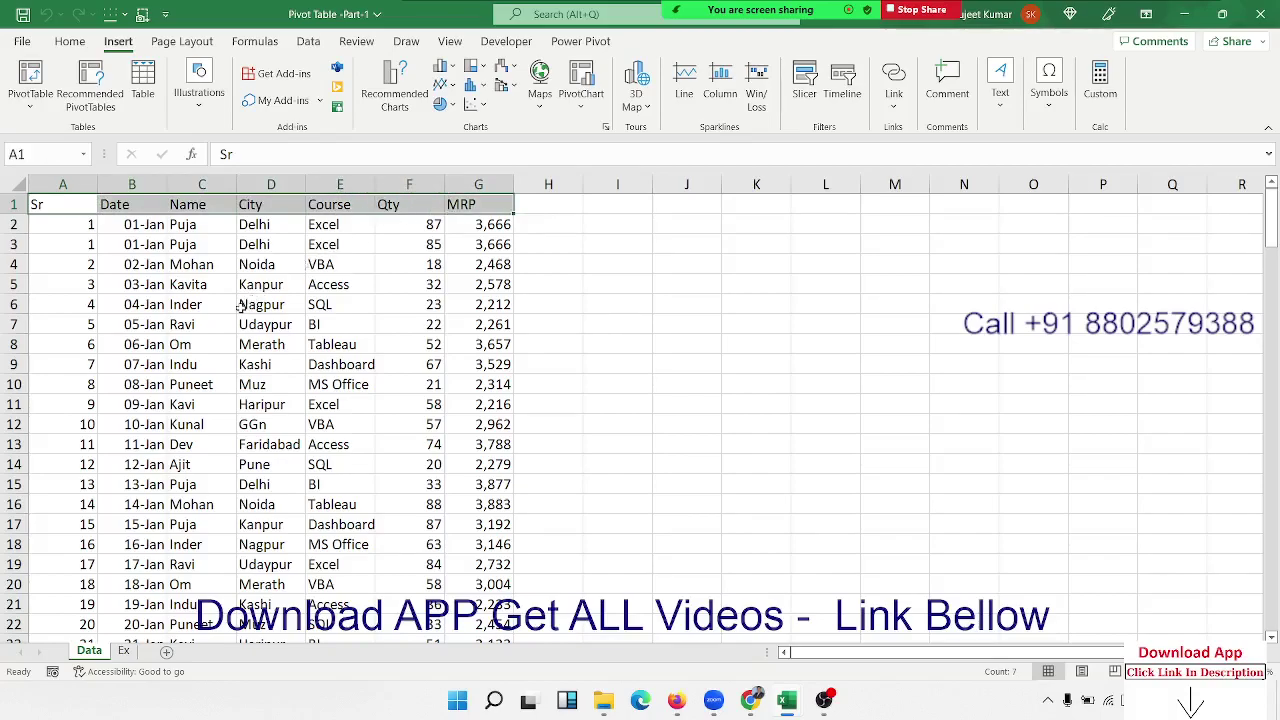
pyautogui.click(15, 387)
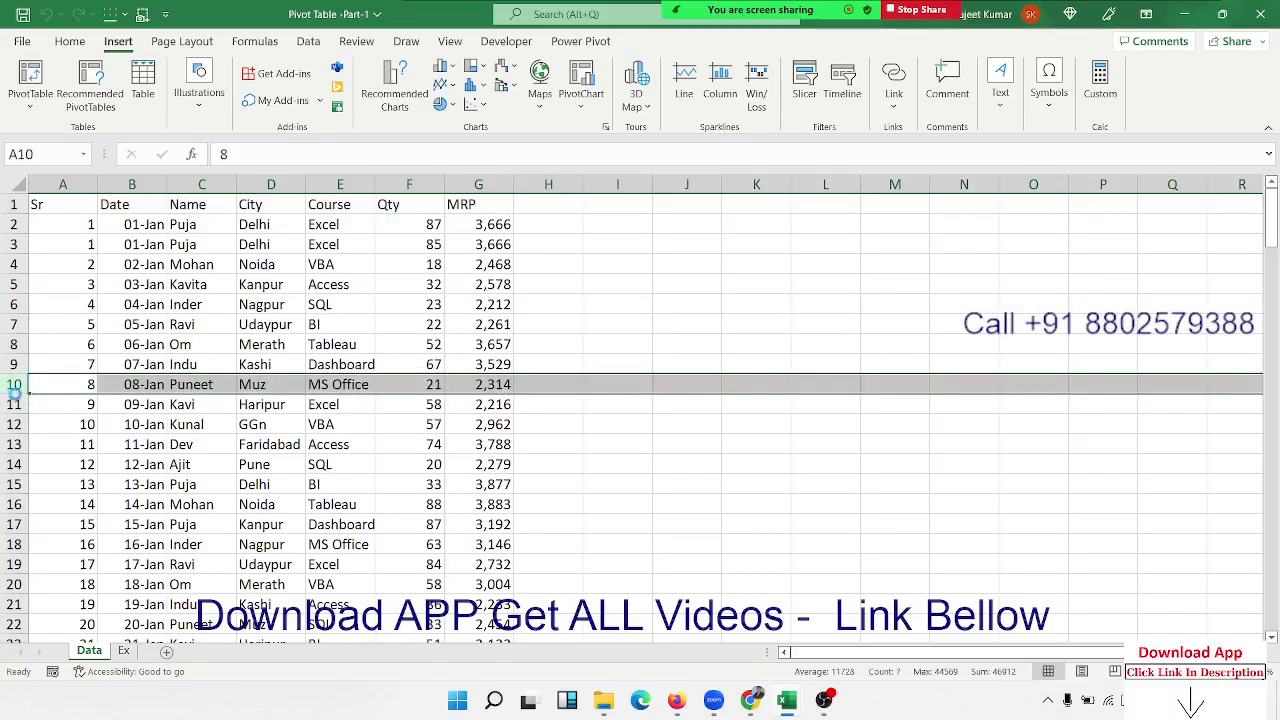
pyautogui.hotkey('ctrl', 'shift', '+')
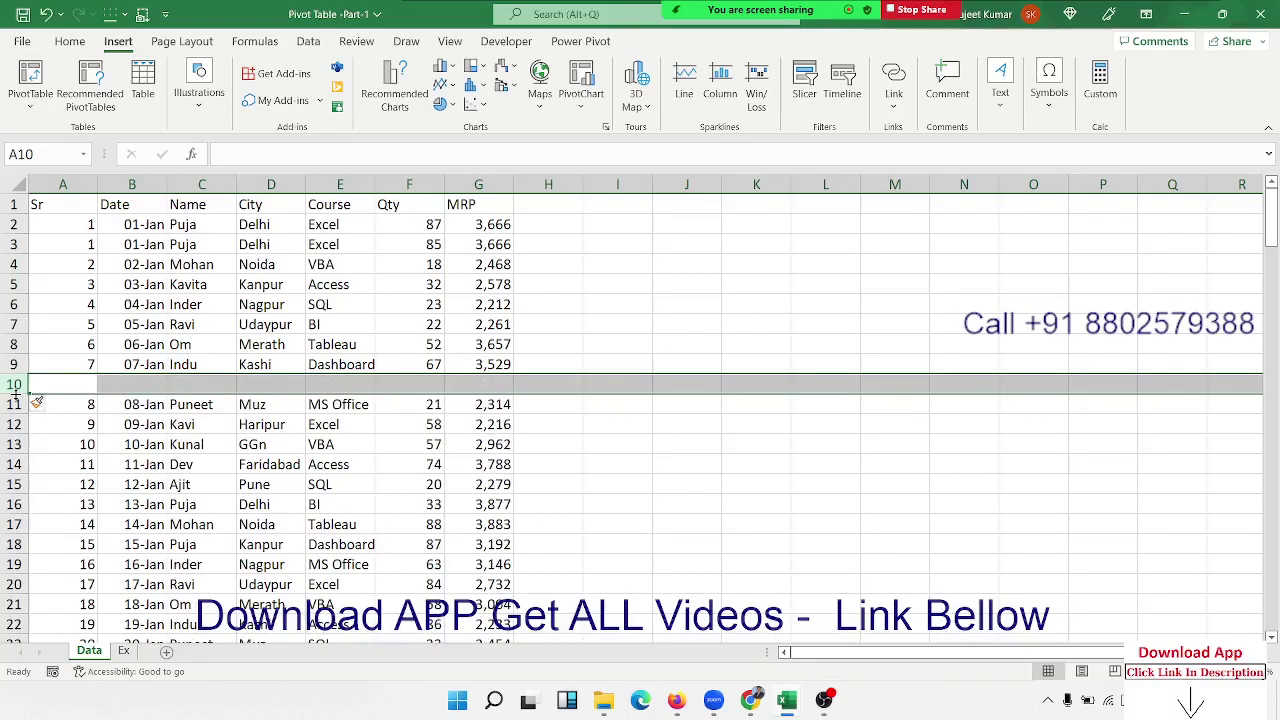
pyautogui.hotkey('ctrl', 'z')
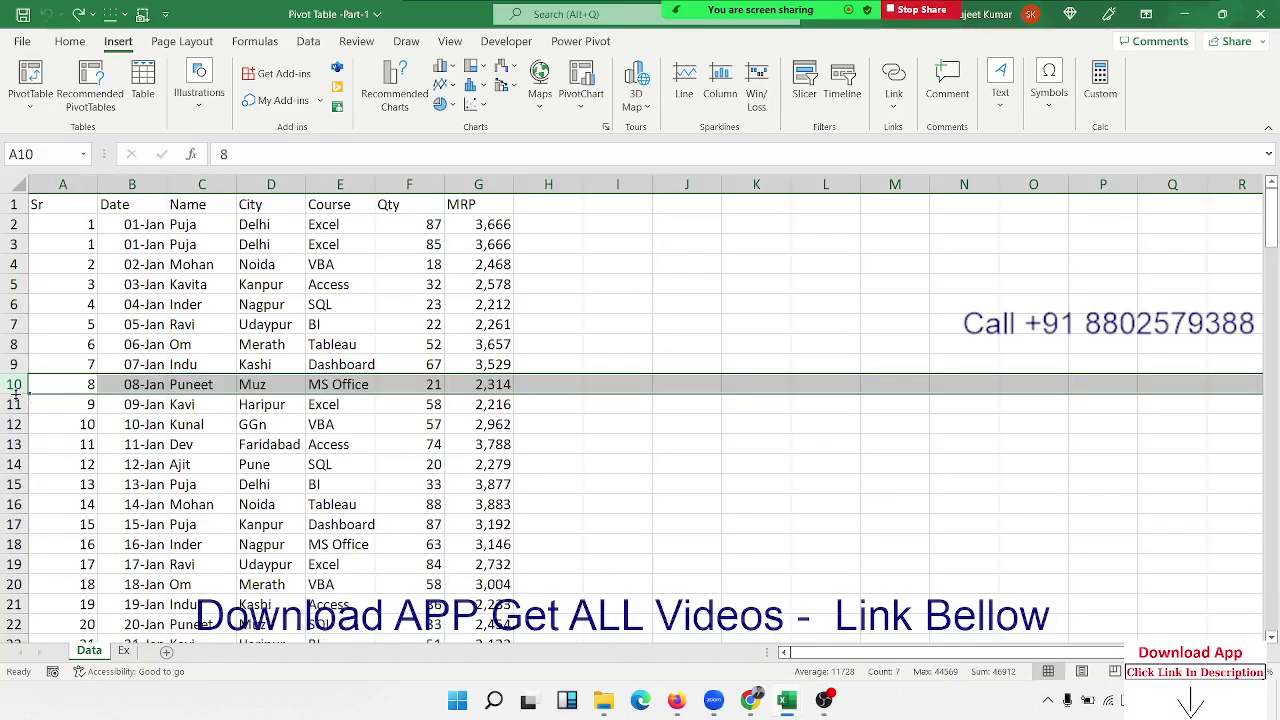
# Browse the headers and data cells, leaving the active cell at A2
pyautogui.moveTo(225, 210); pyautogui.dragTo(340, 203)
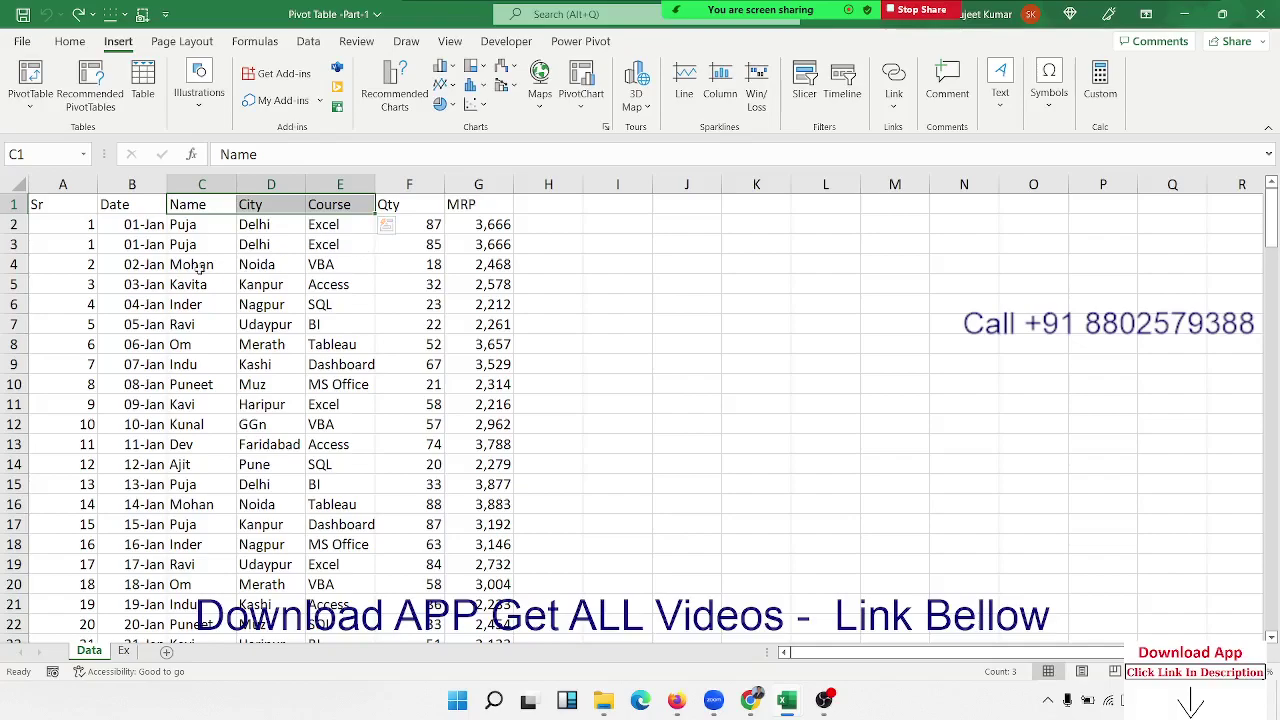
pyautogui.click(170, 262)
pyautogui.moveTo(86, 207); pyautogui.dragTo(116, 263)
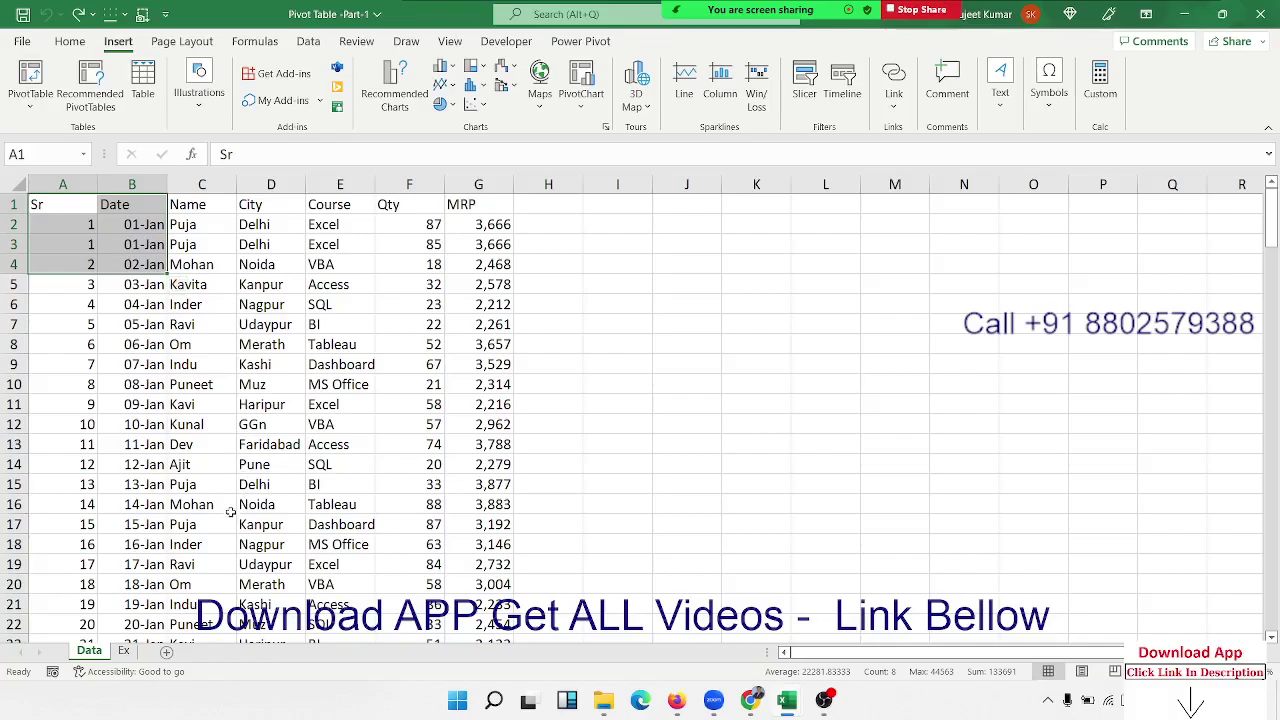
pyautogui.click(255, 482)
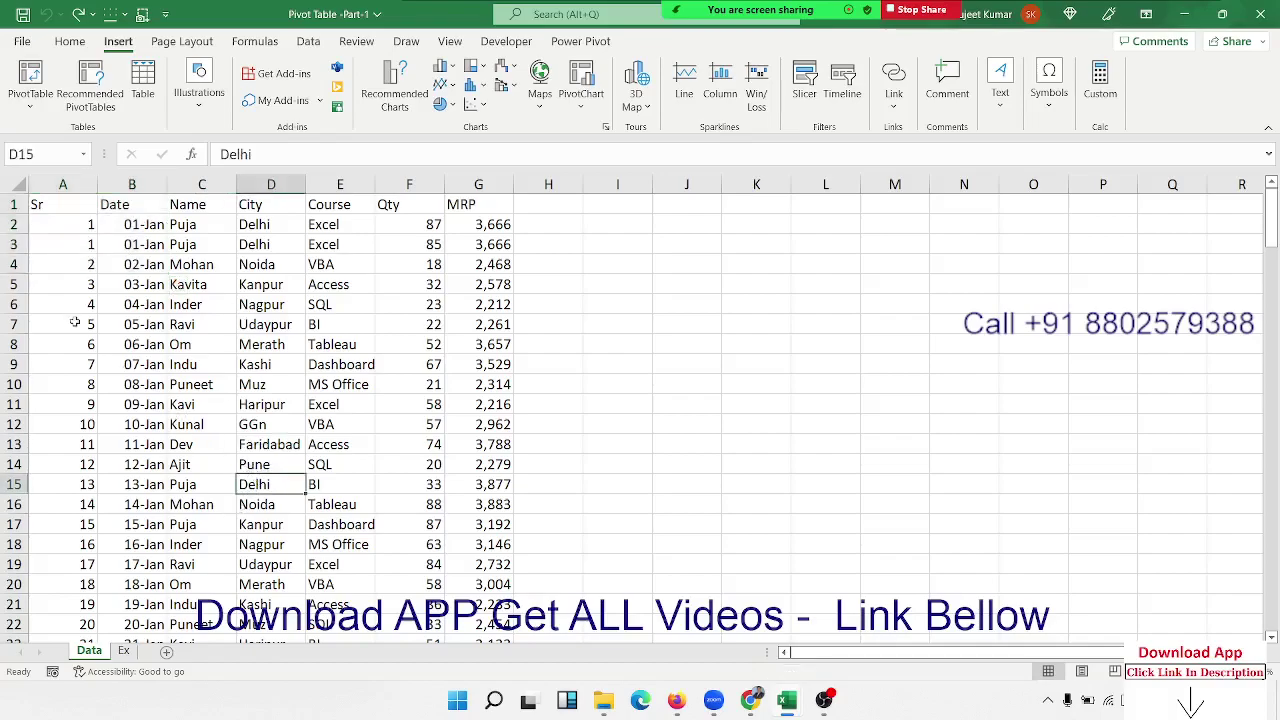
pyautogui.click(55, 222)
# Create PivotTable1 on a new worksheet from the table range Data!$A$1:$G$167
pyautogui.click(30, 98)
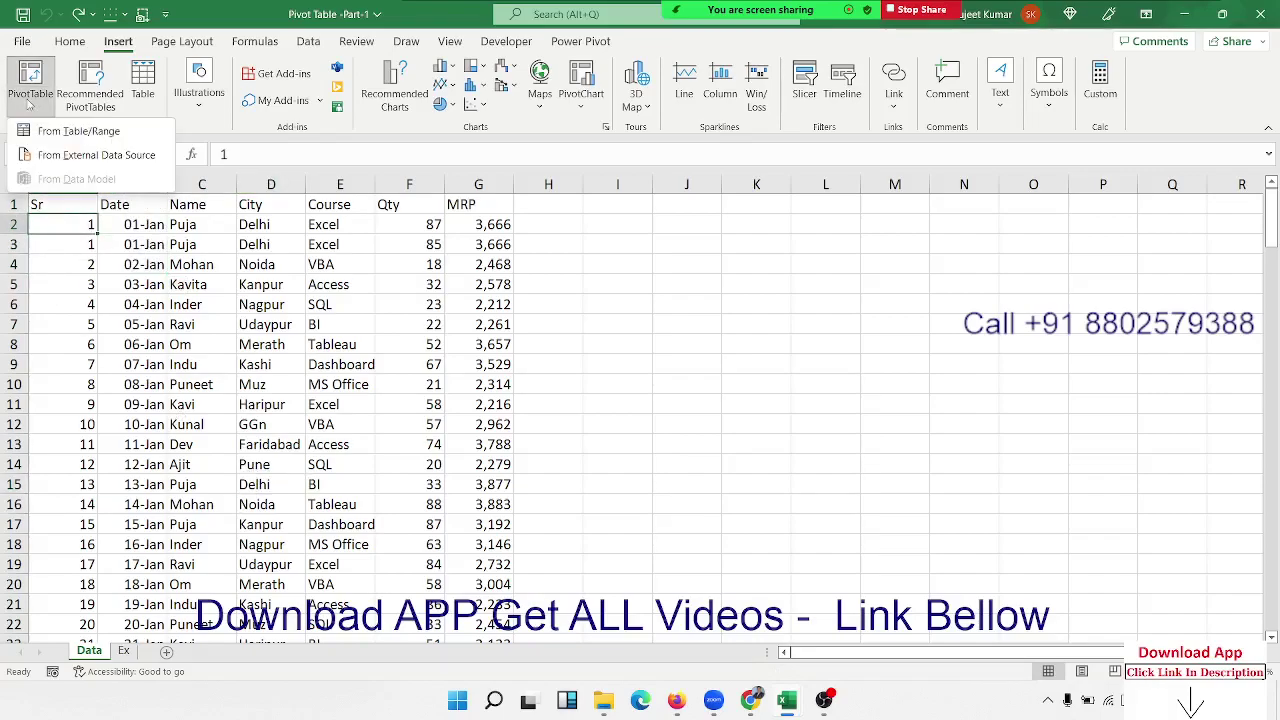
pyautogui.click(60, 131)
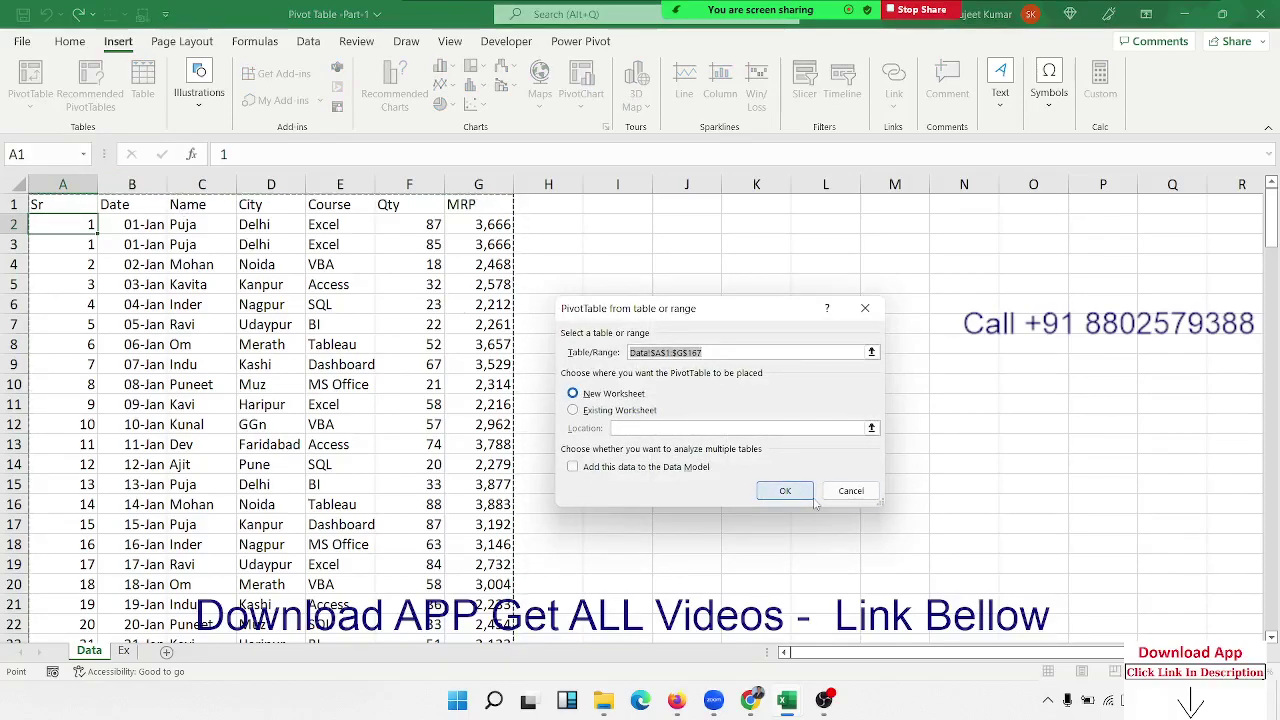
pyautogui.press('Return')
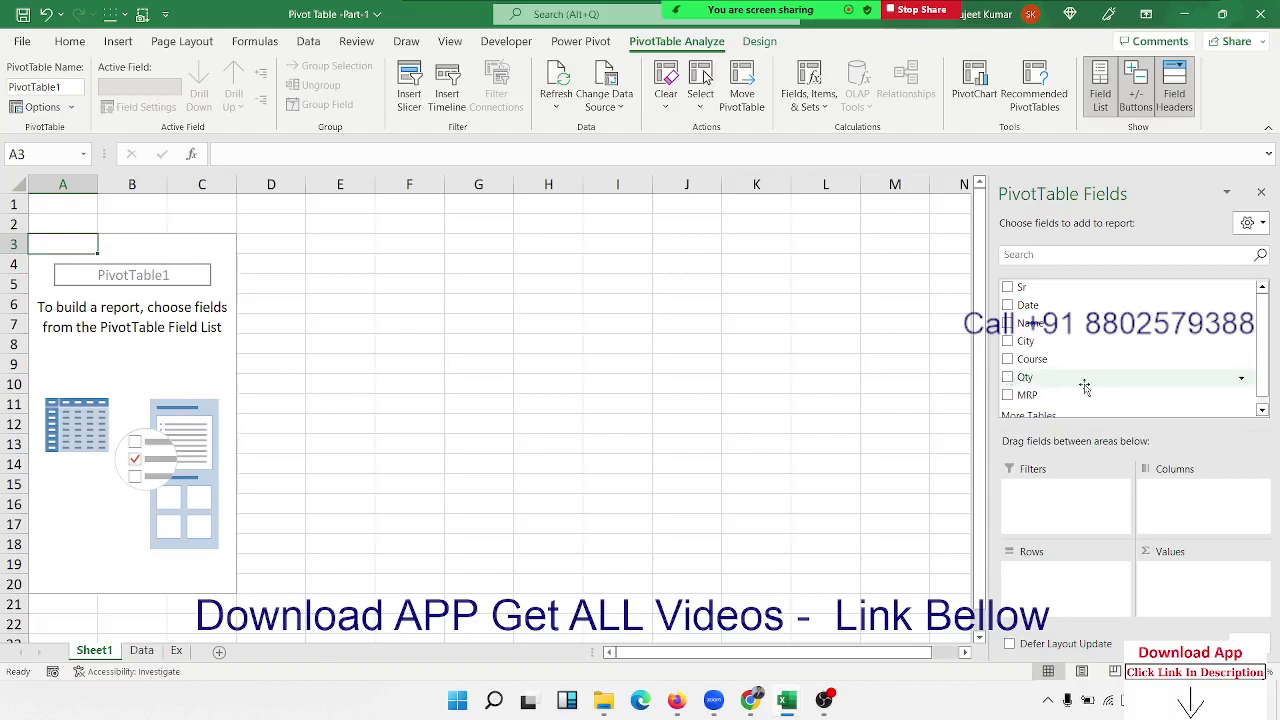
# Scroll the empty pivot sheet, glance at the Data sheet, and come back to Sheet1
pyautogui.scroll(-1, 1090, 341)
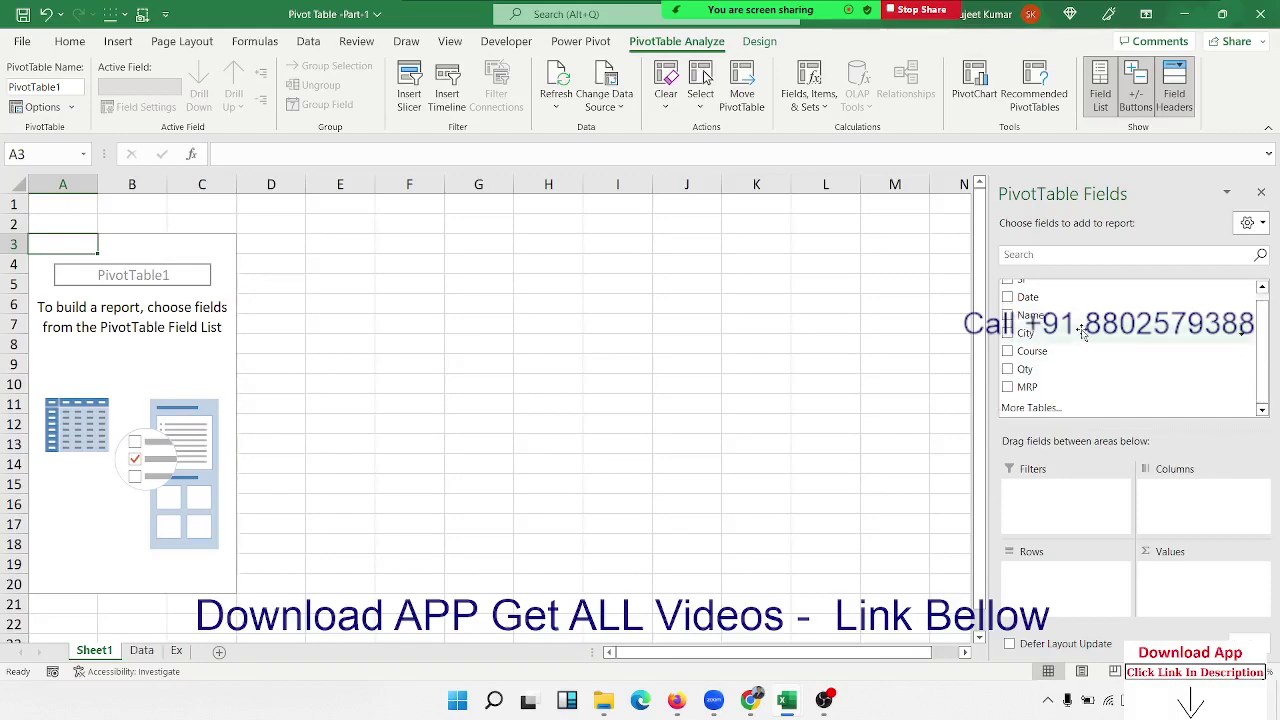
pyautogui.scroll(1, 1083, 332)
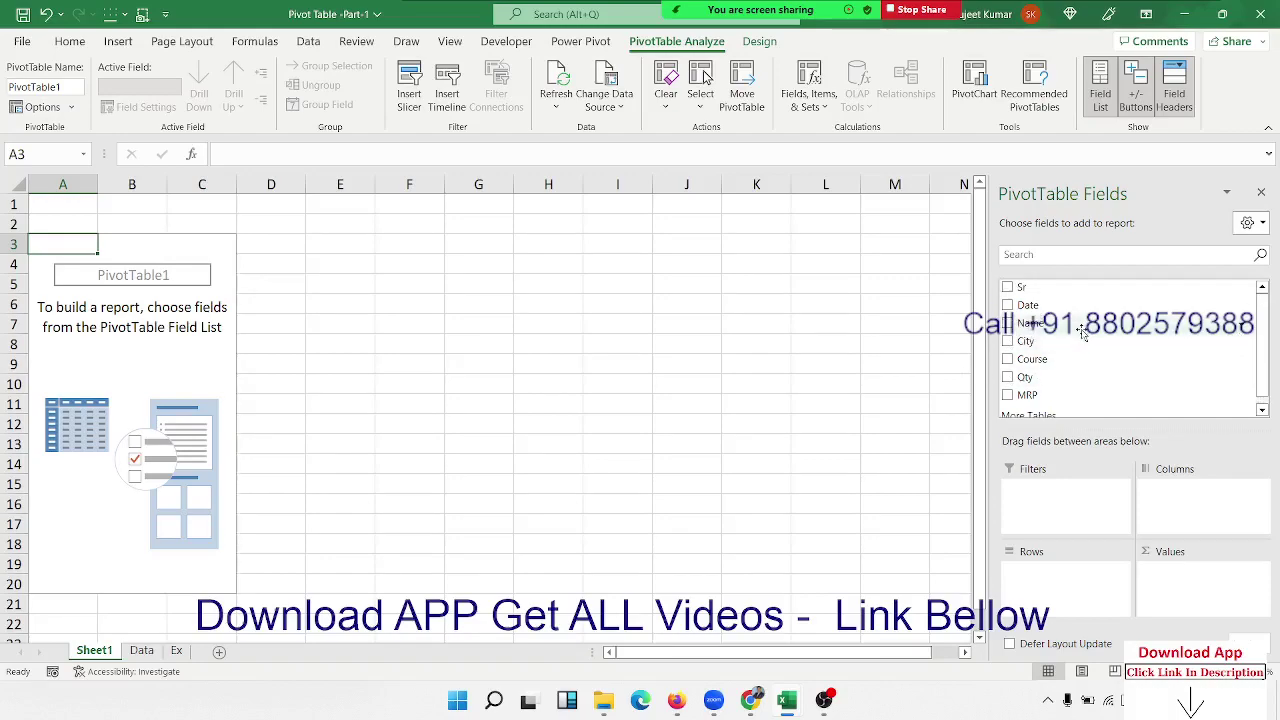
pyautogui.click(146, 651)
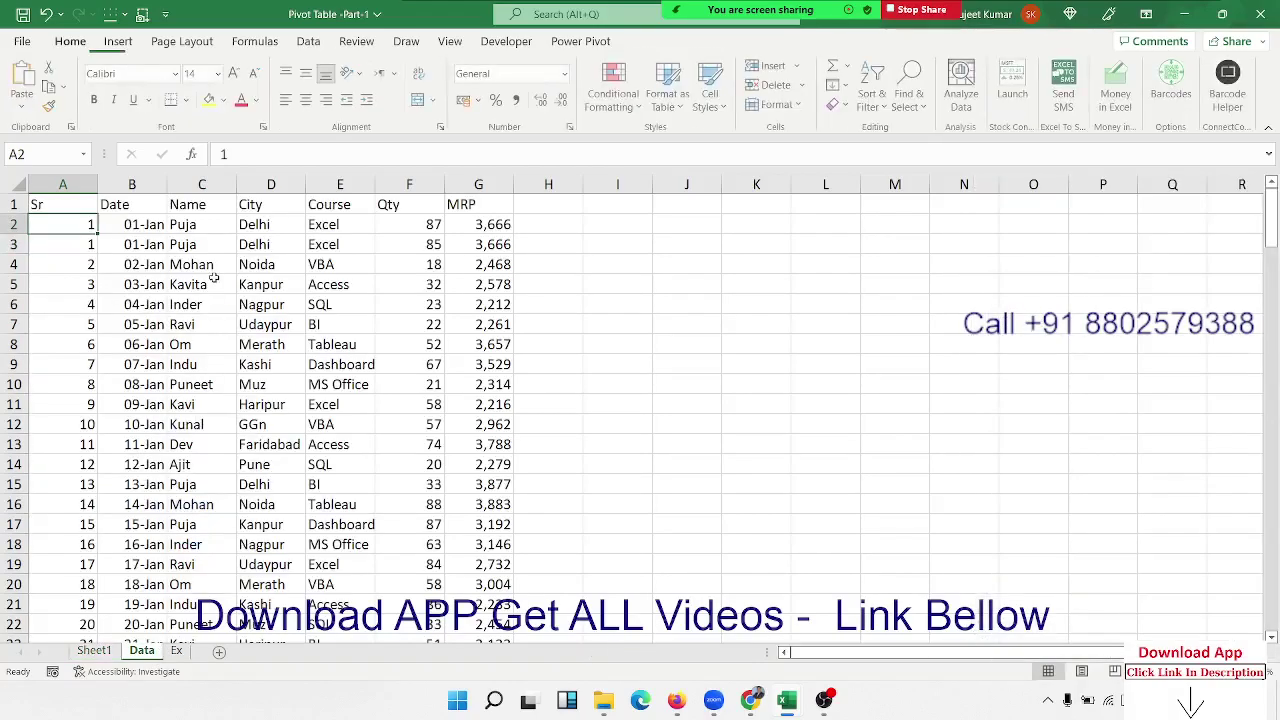
pyautogui.click(96, 651)
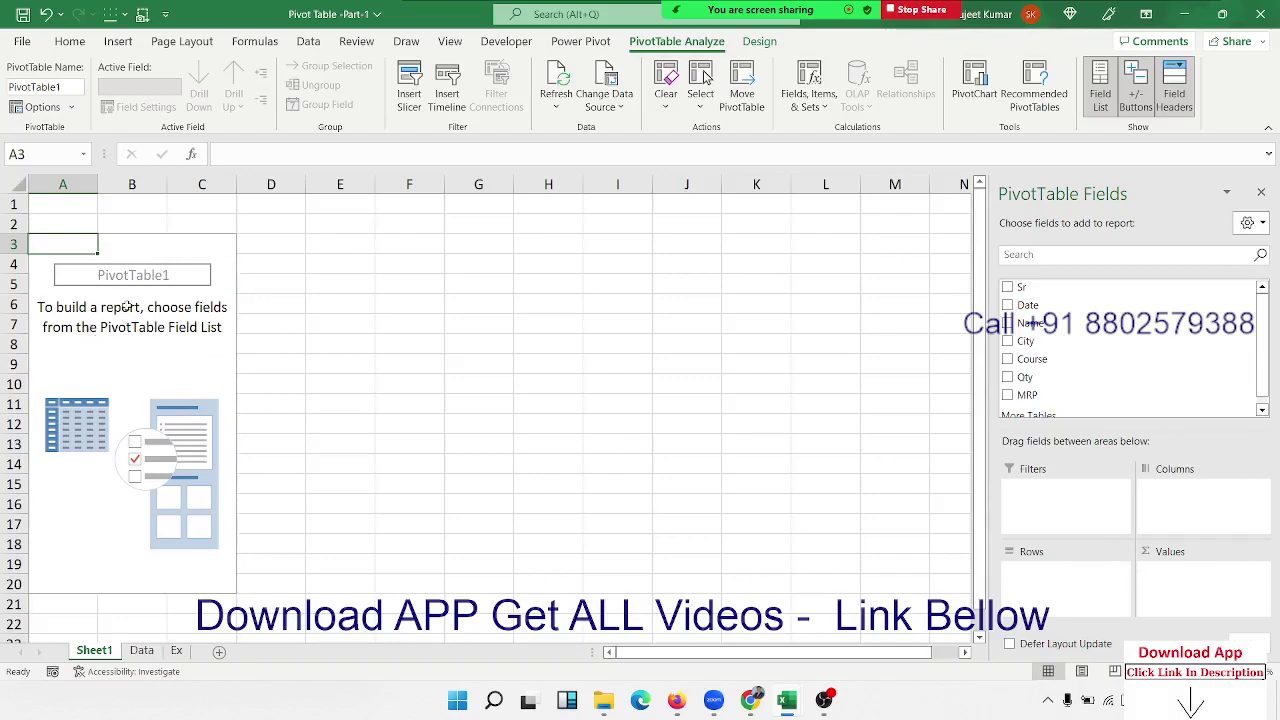
# Review the Data sheet's first records and its Sr through MRP headers
pyautogui.click(142, 651)
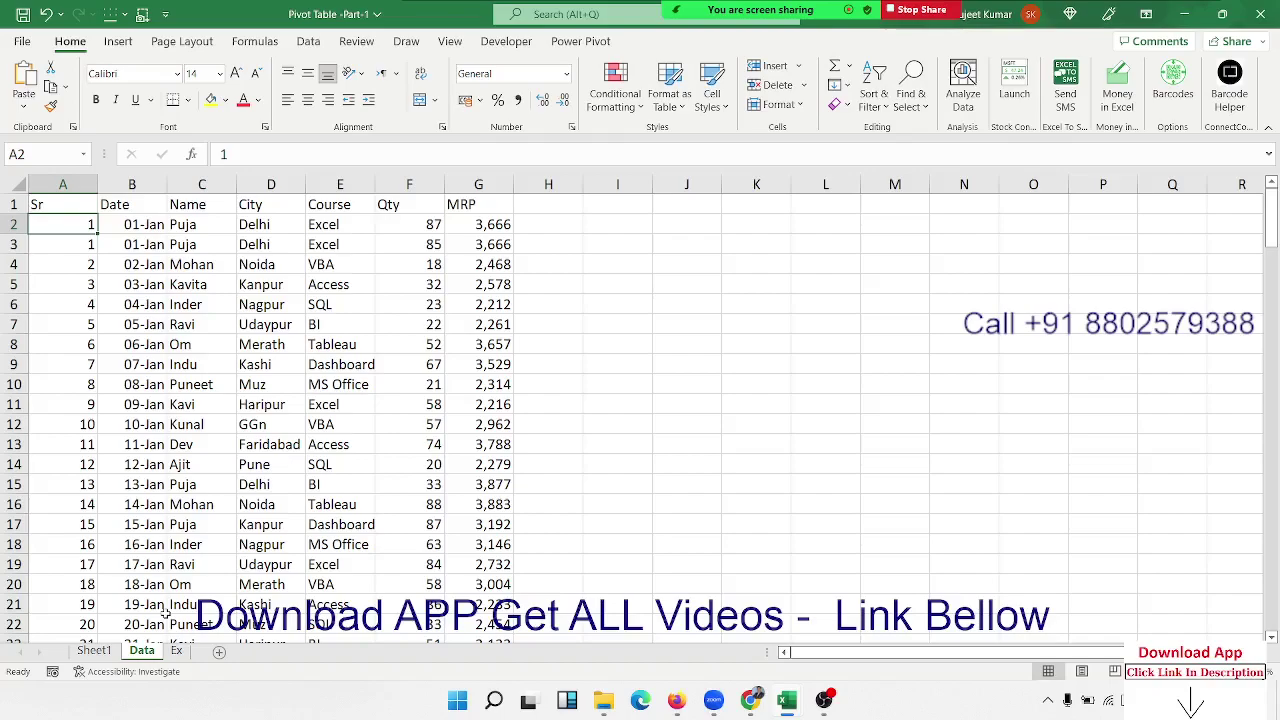
pyautogui.moveTo(80, 204); pyautogui.dragTo(478, 440)
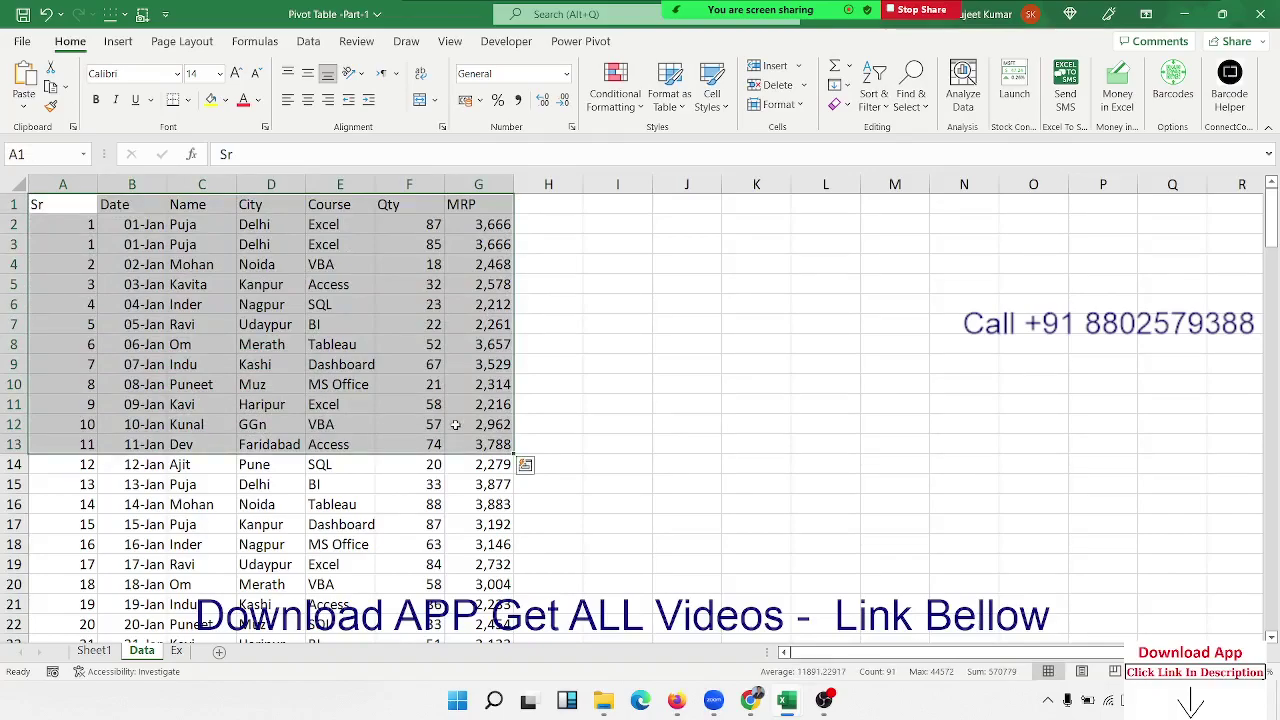
pyautogui.click(478, 428)
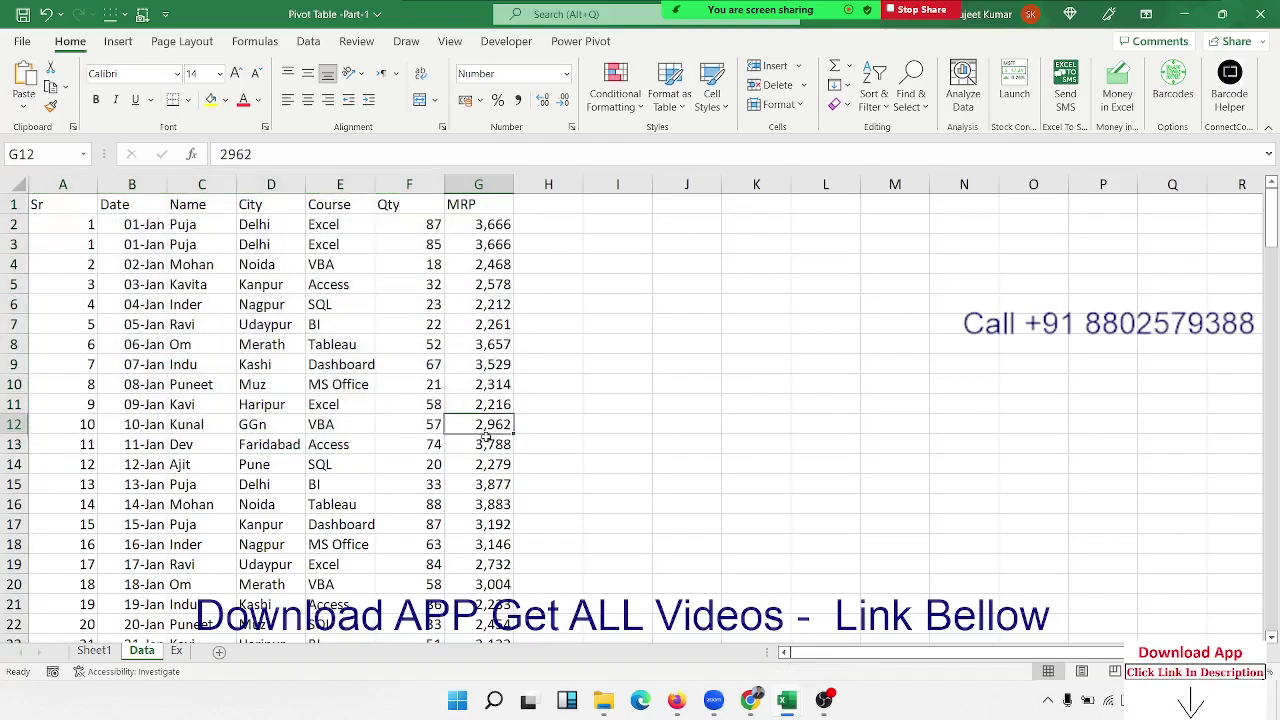
pyautogui.click(212, 206)
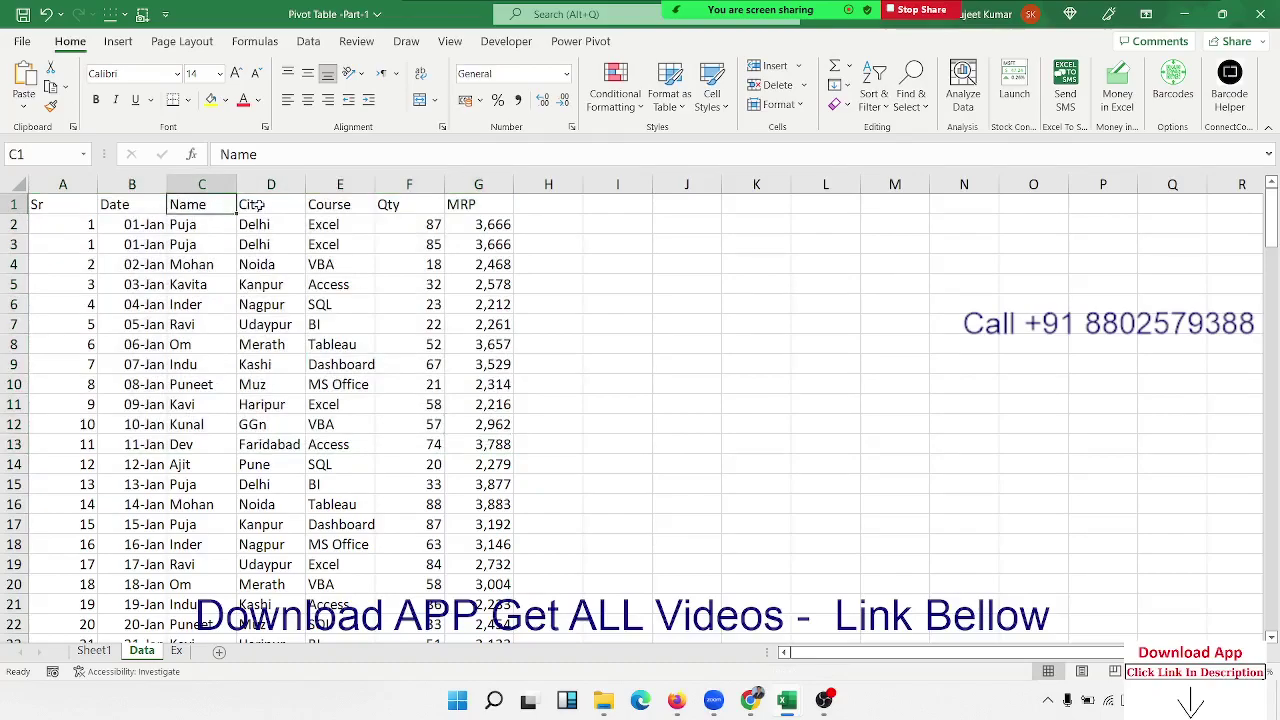
pyautogui.click(258, 206)
pyautogui.click(319, 204)
pyautogui.click(385, 210)
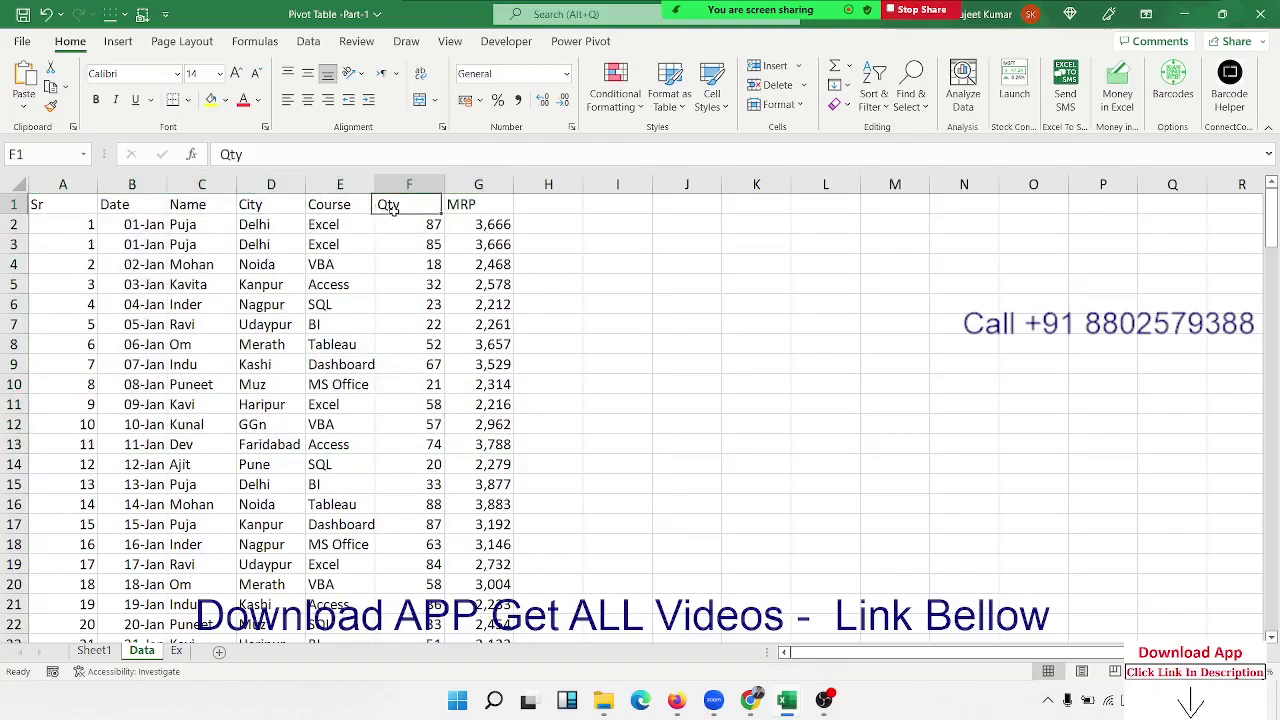
pyautogui.click(460, 204)
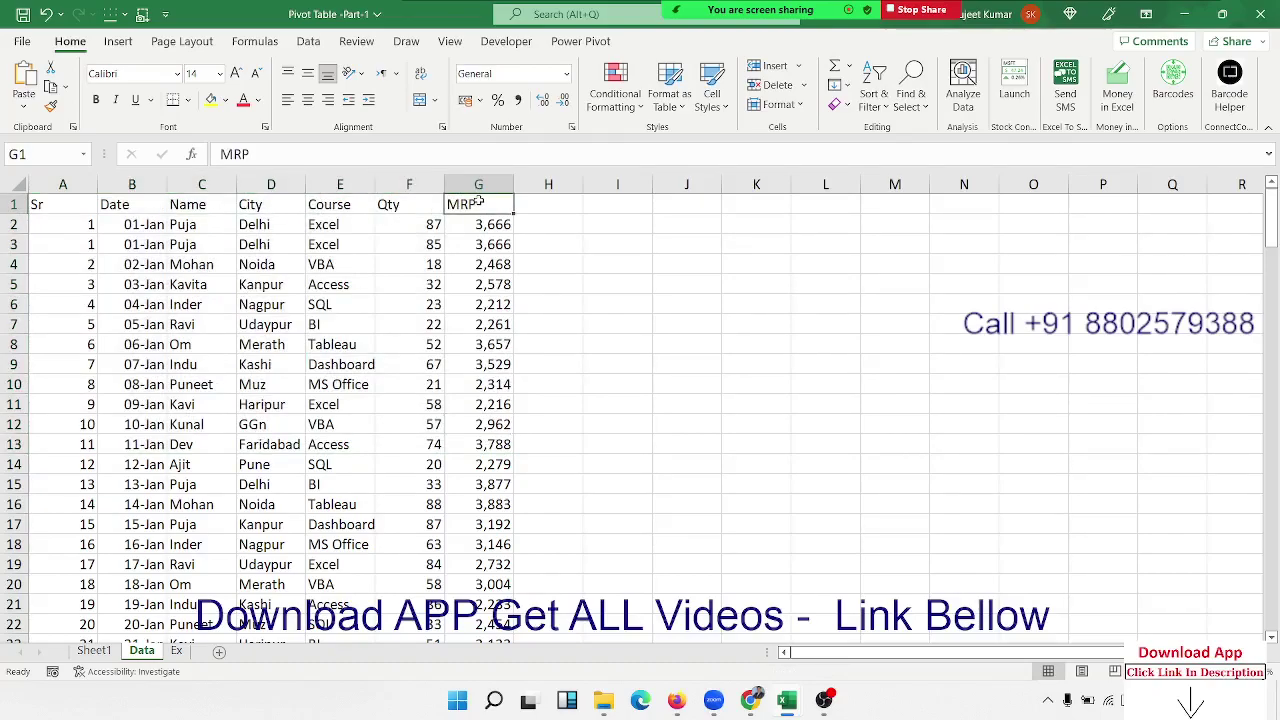
# Select sample Name and Qty values in the source data, then return to Sheet1
pyautogui.click(250, 262)
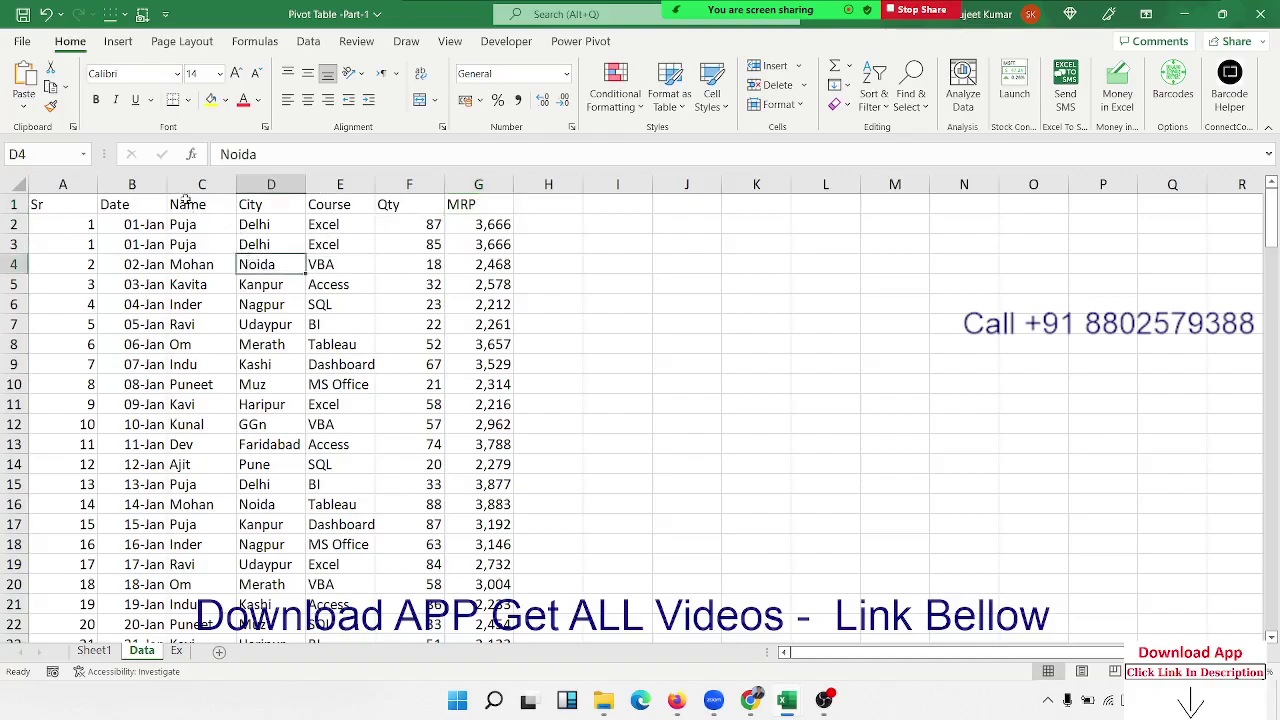
pyautogui.moveTo(185, 204); pyautogui.dragTo(185, 344)
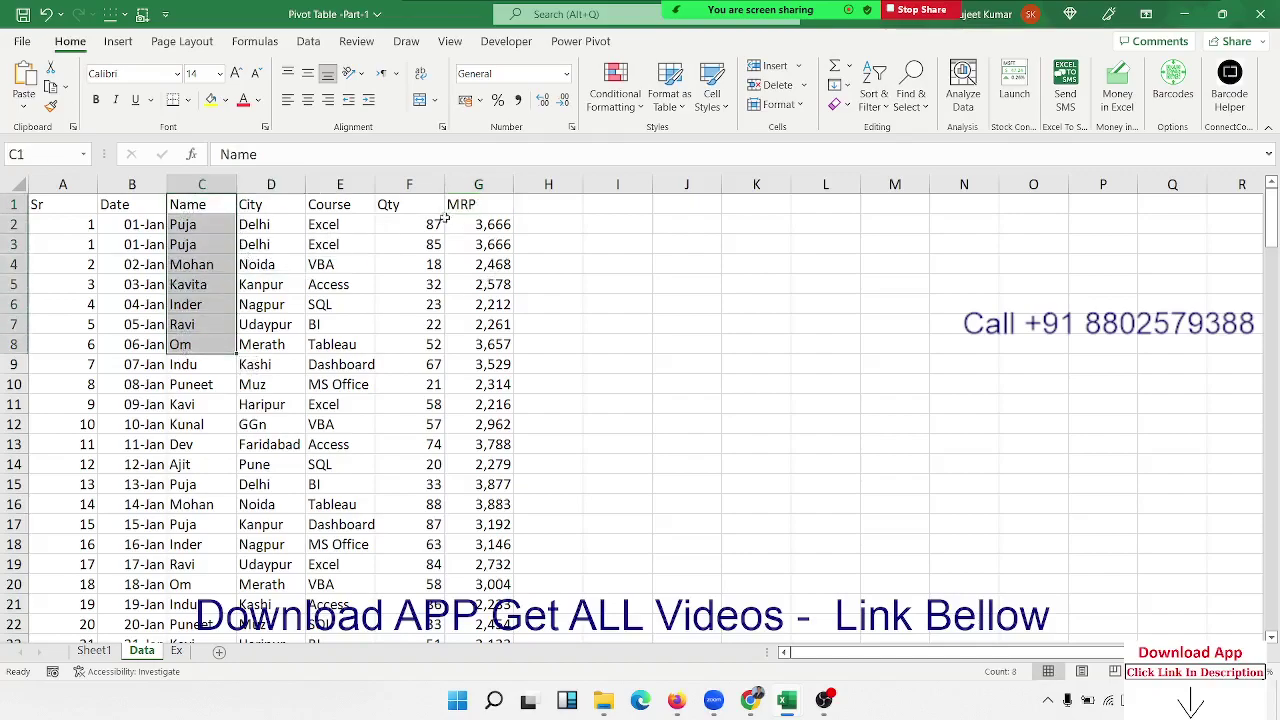
pyautogui.moveTo(437, 218); pyautogui.dragTo(428, 284)
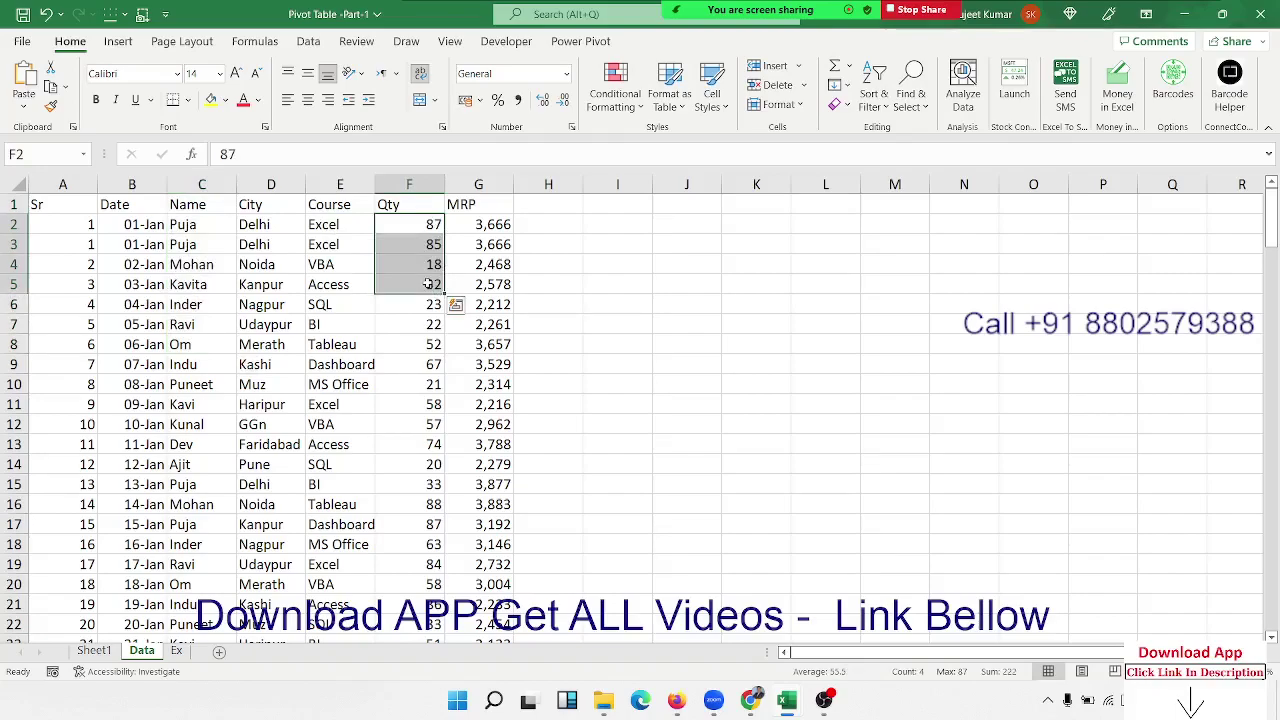
pyautogui.click(94, 652)
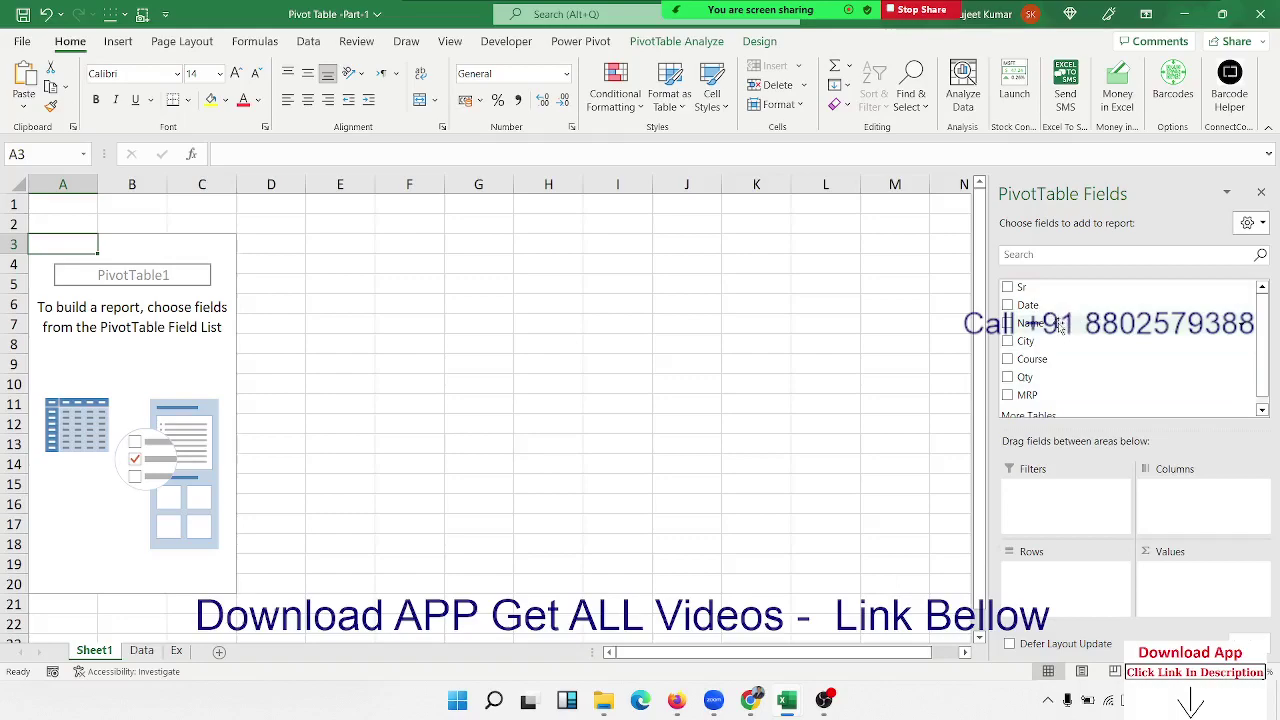
# Put Name in Rows and Qty in Values as Sum of Qty
pyautogui.moveTo(1060, 325); pyautogui.dragTo(1060, 588)
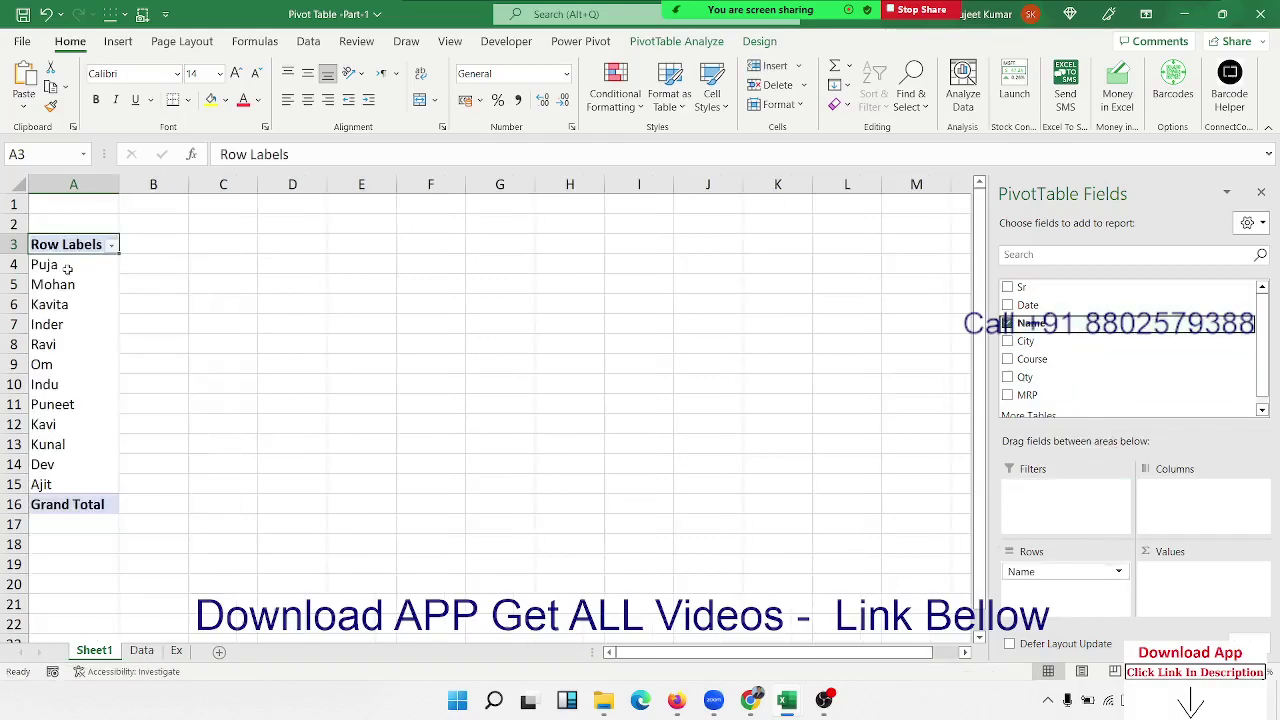
pyautogui.moveTo(67, 268); pyautogui.dragTo(50, 482)
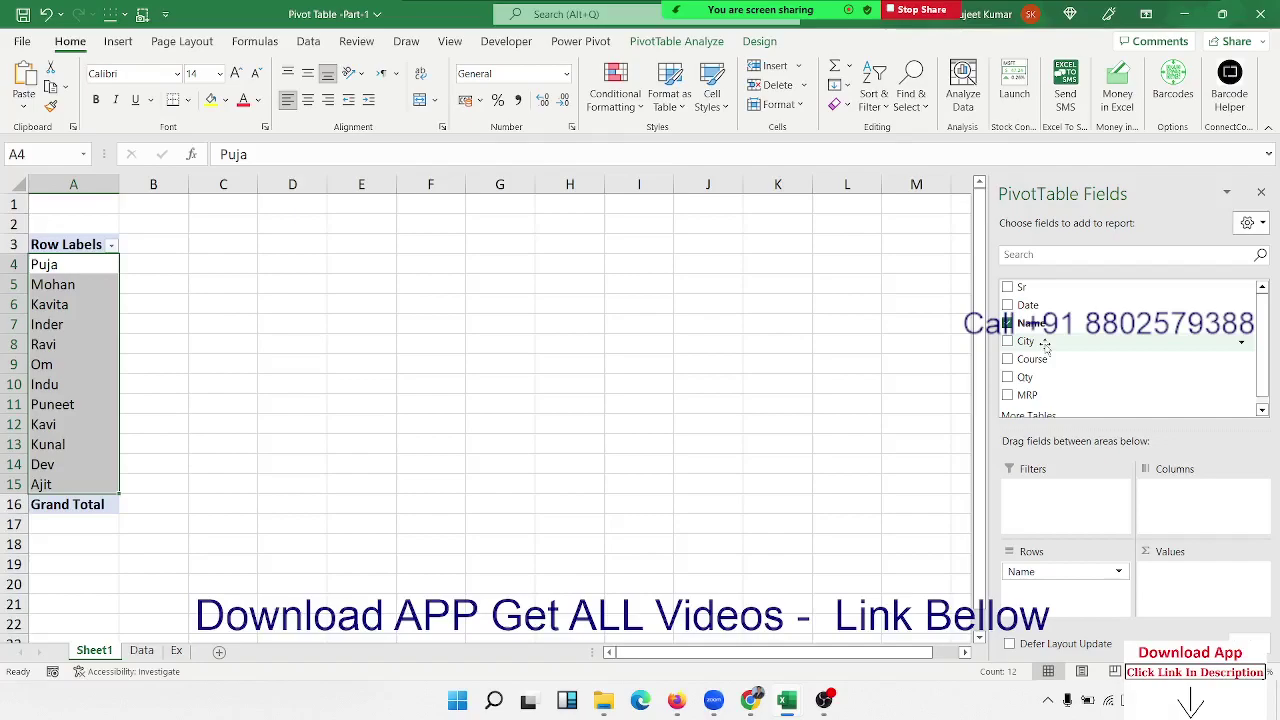
pyautogui.moveTo(1046, 375); pyautogui.dragTo(1182, 590)
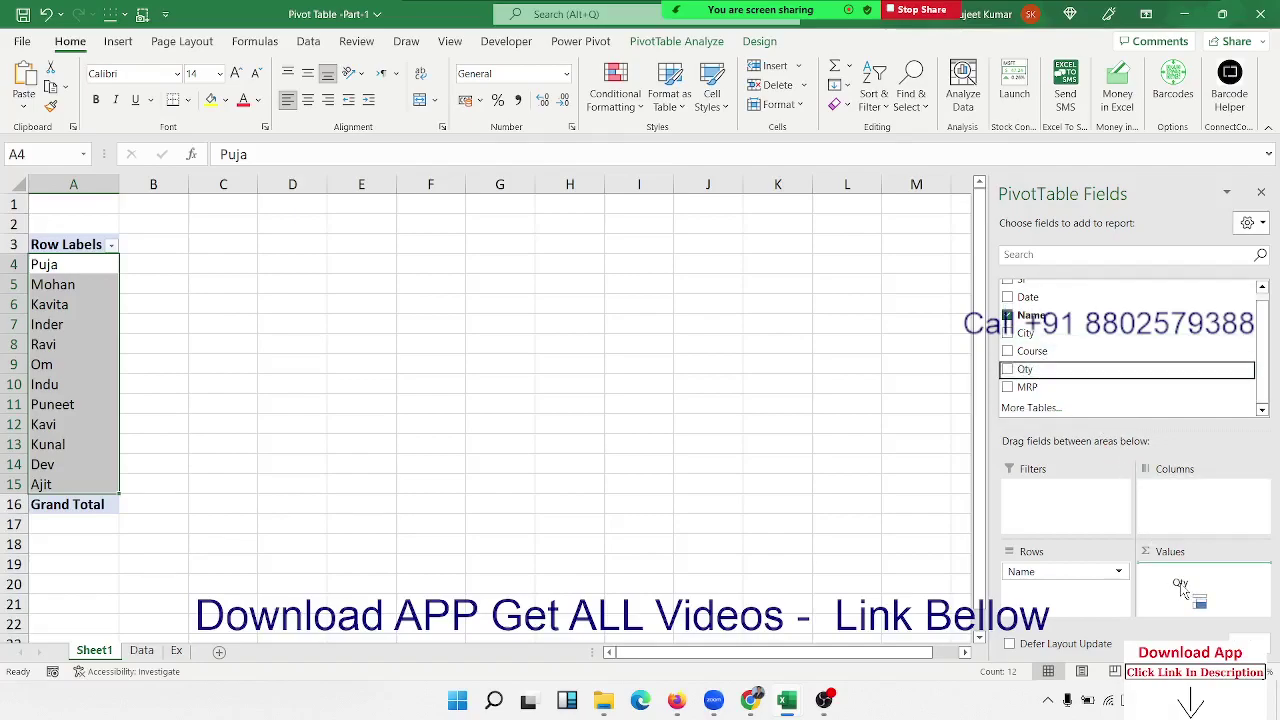
pyautogui.moveTo(1182, 590); pyautogui.dragTo(1180, 588)
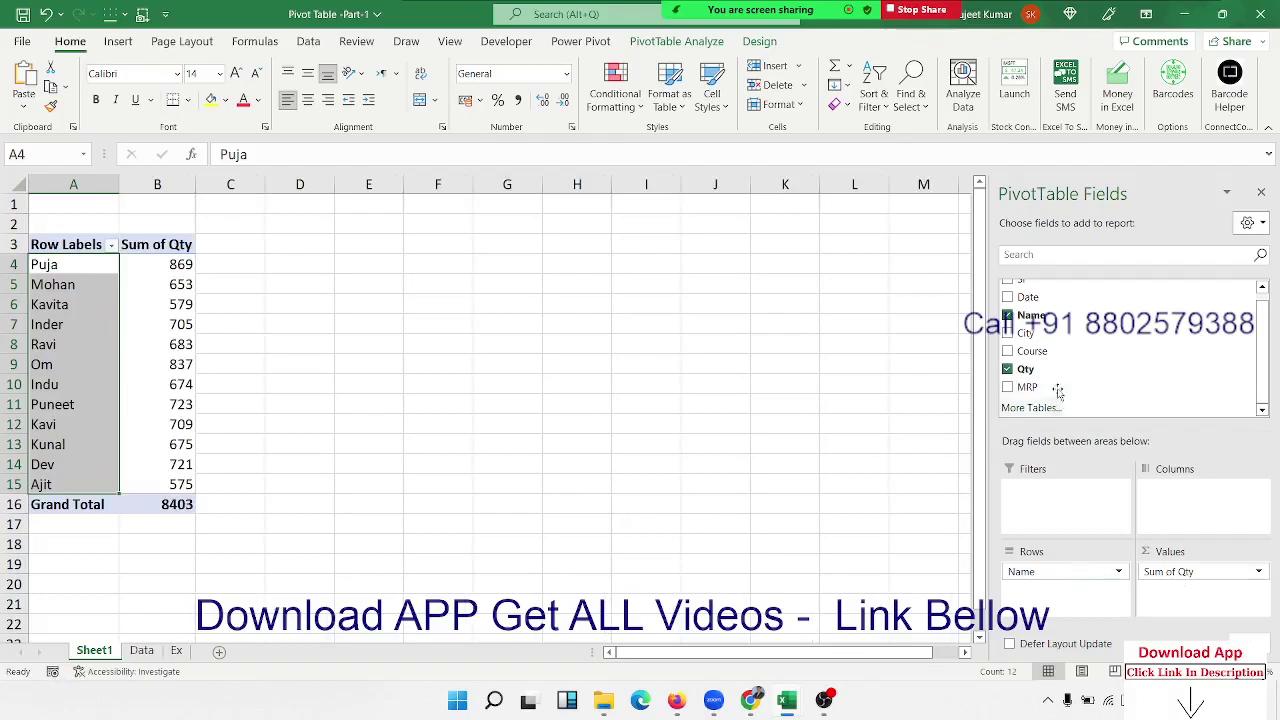
# Cross-check the pivot's names against the Name column on the Data sheet
pyautogui.click(82, 290)
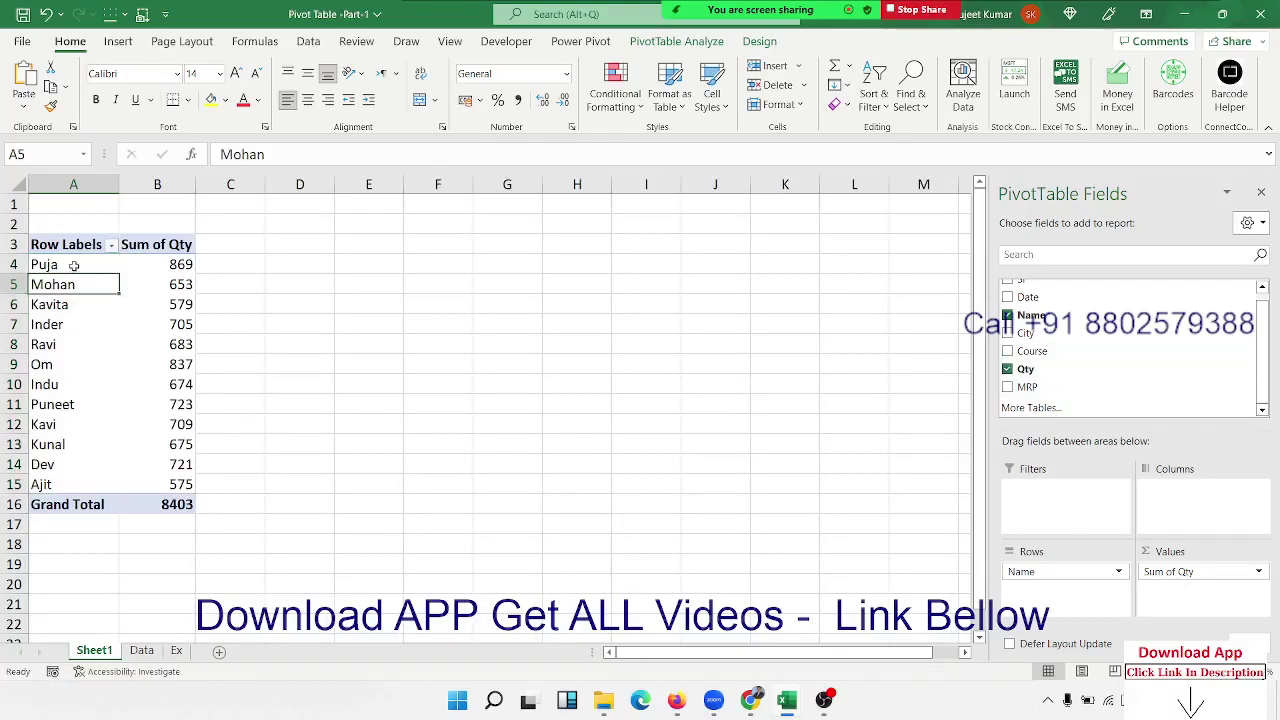
pyautogui.moveTo(74, 265); pyautogui.dragTo(72, 324)
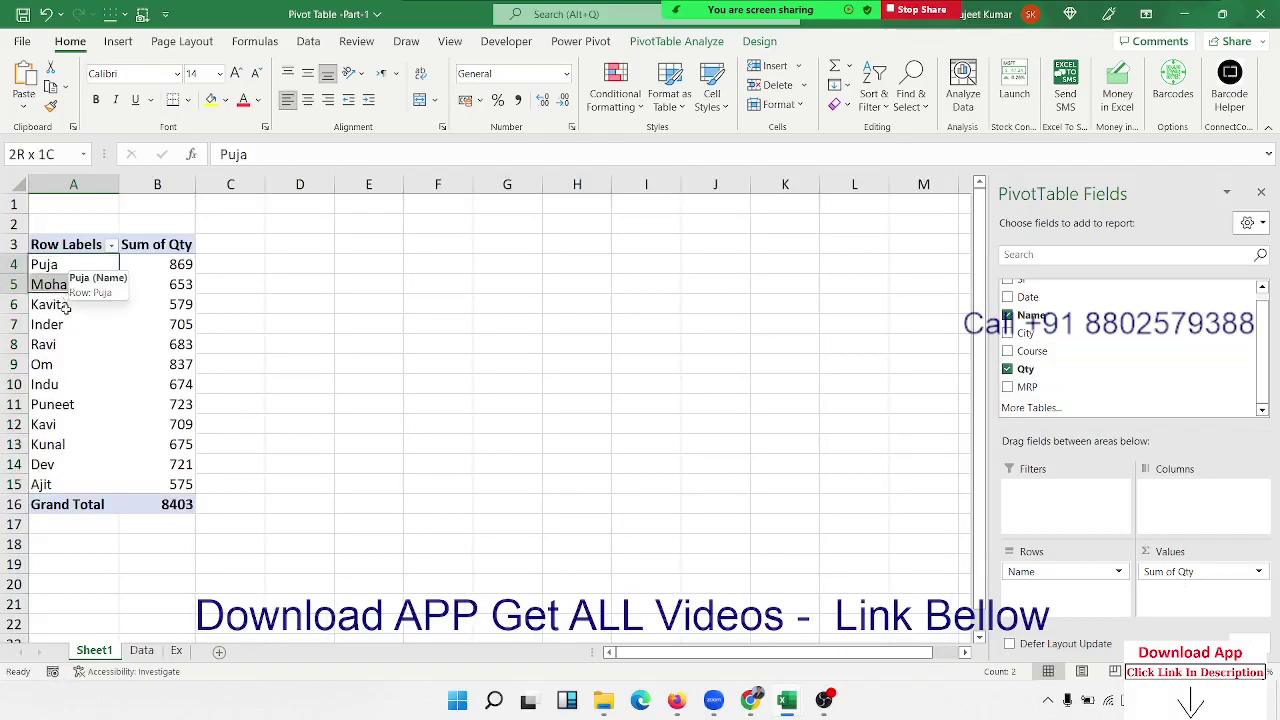
pyautogui.click(155, 652)
pyautogui.click(258, 246)
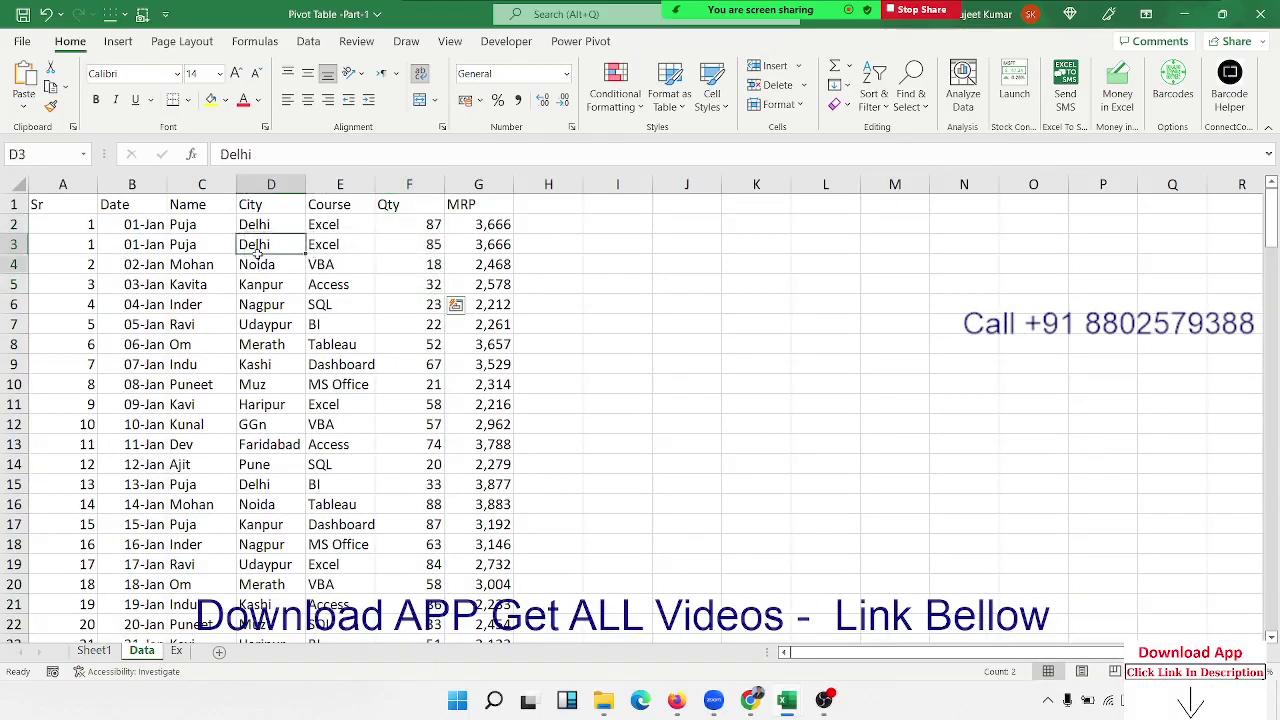
pyautogui.moveTo(186, 224); pyautogui.dragTo(198, 464)
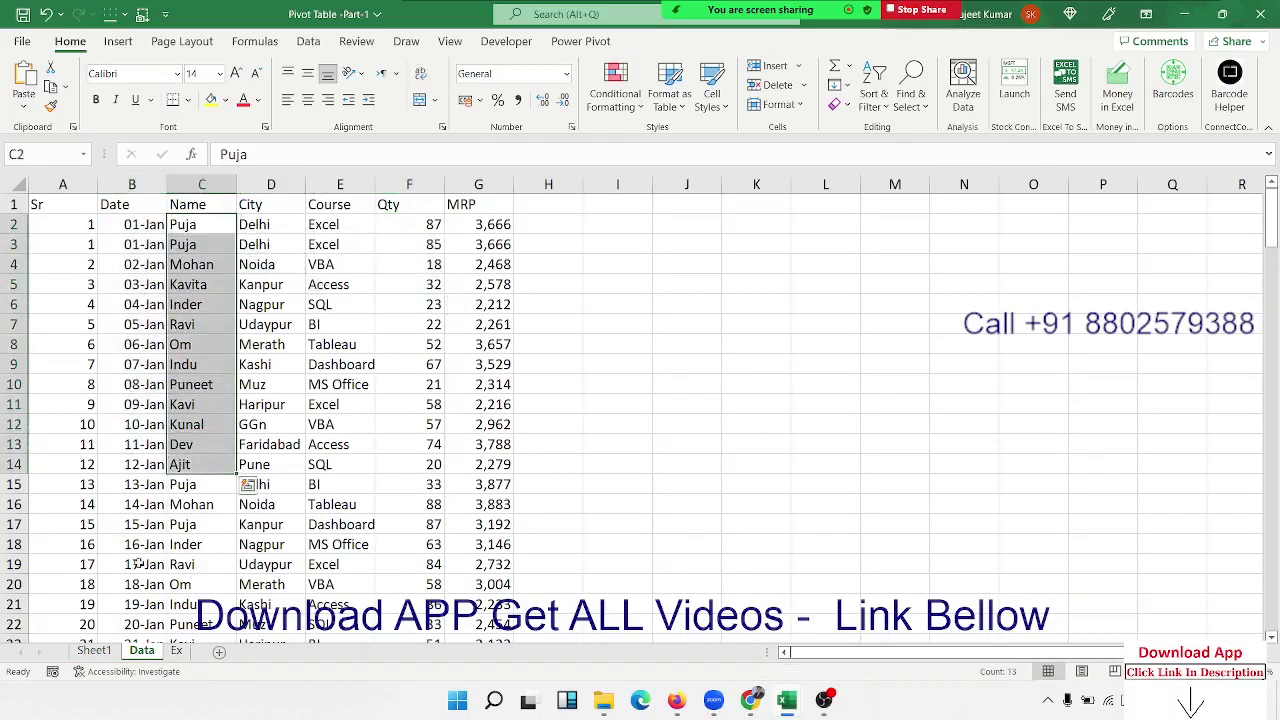
pyautogui.click(94, 651)
# Select the pivot names Mohan through Indu and Puja's Sum of Qty of 869
pyautogui.click(84, 289)
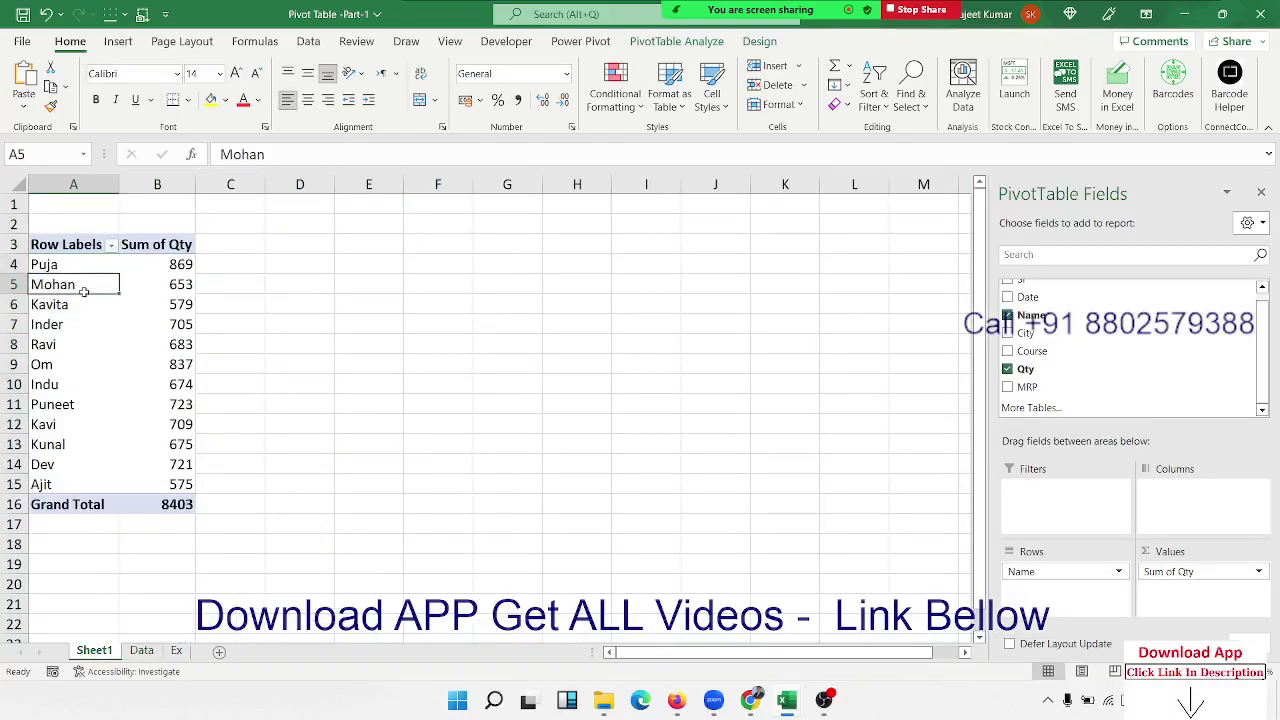
pyautogui.moveTo(84, 290); pyautogui.dragTo(80, 385)
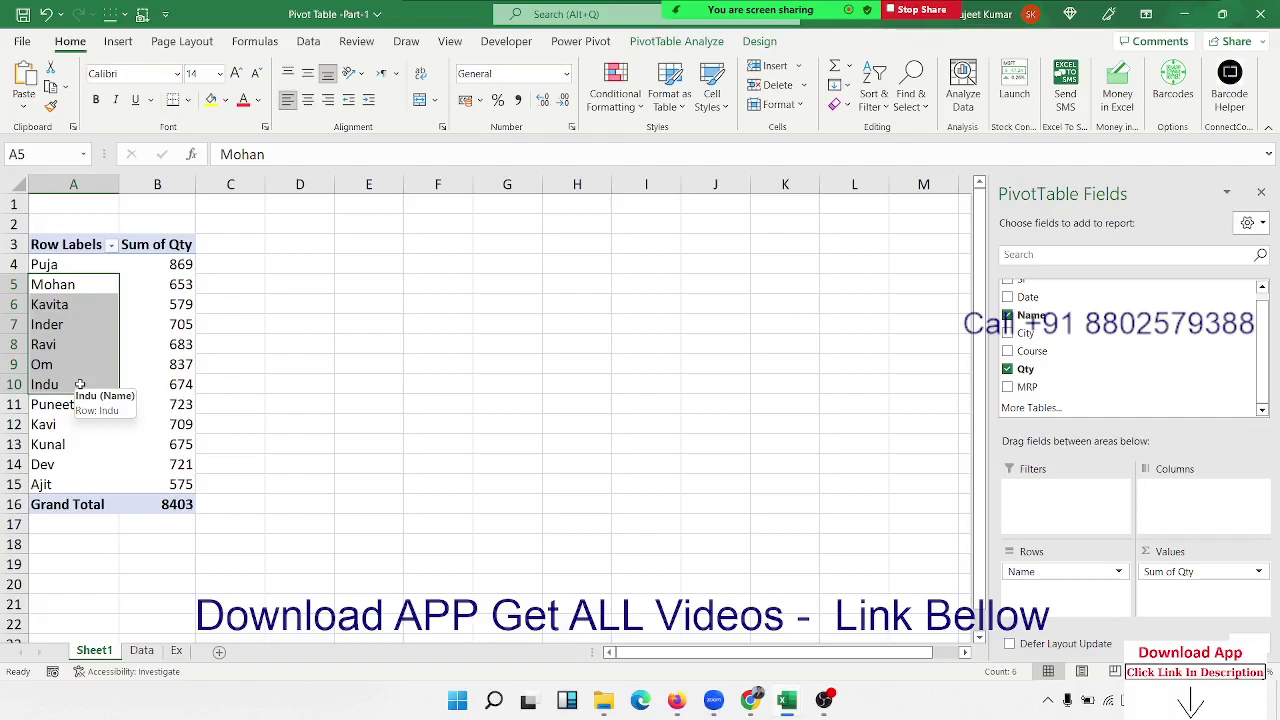
pyautogui.click(35, 263)
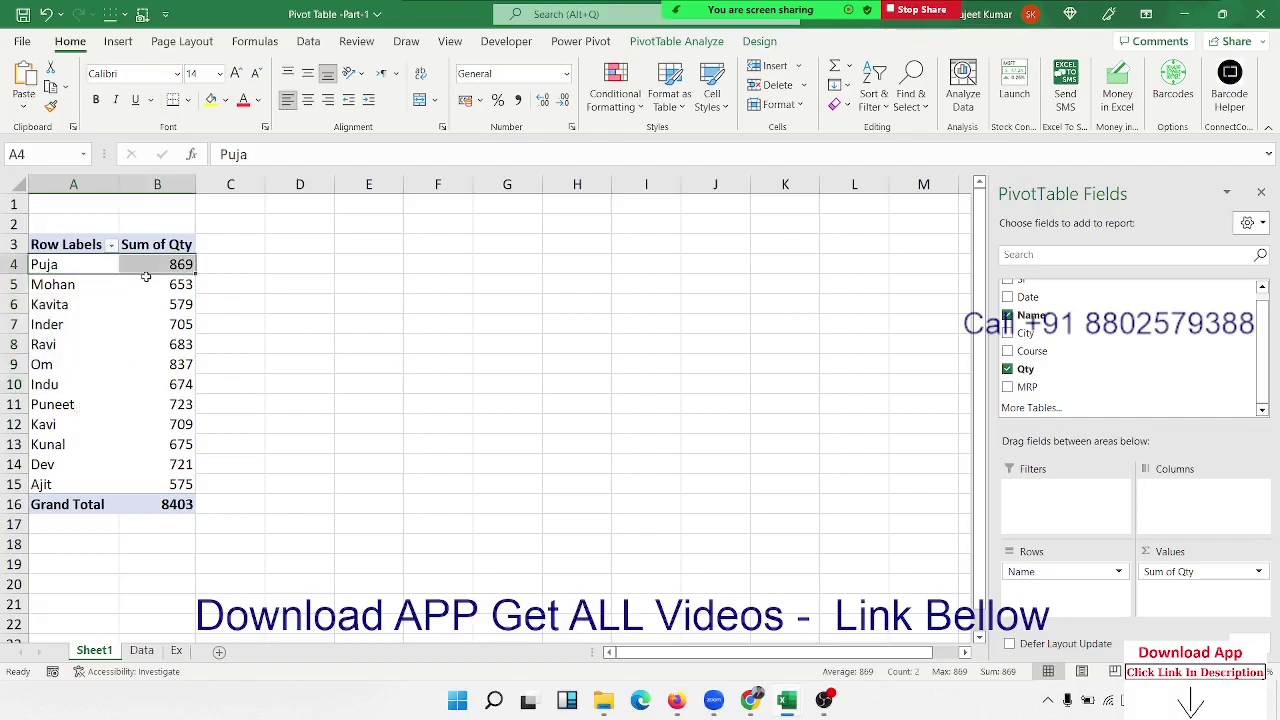
pyautogui.click(168, 265)
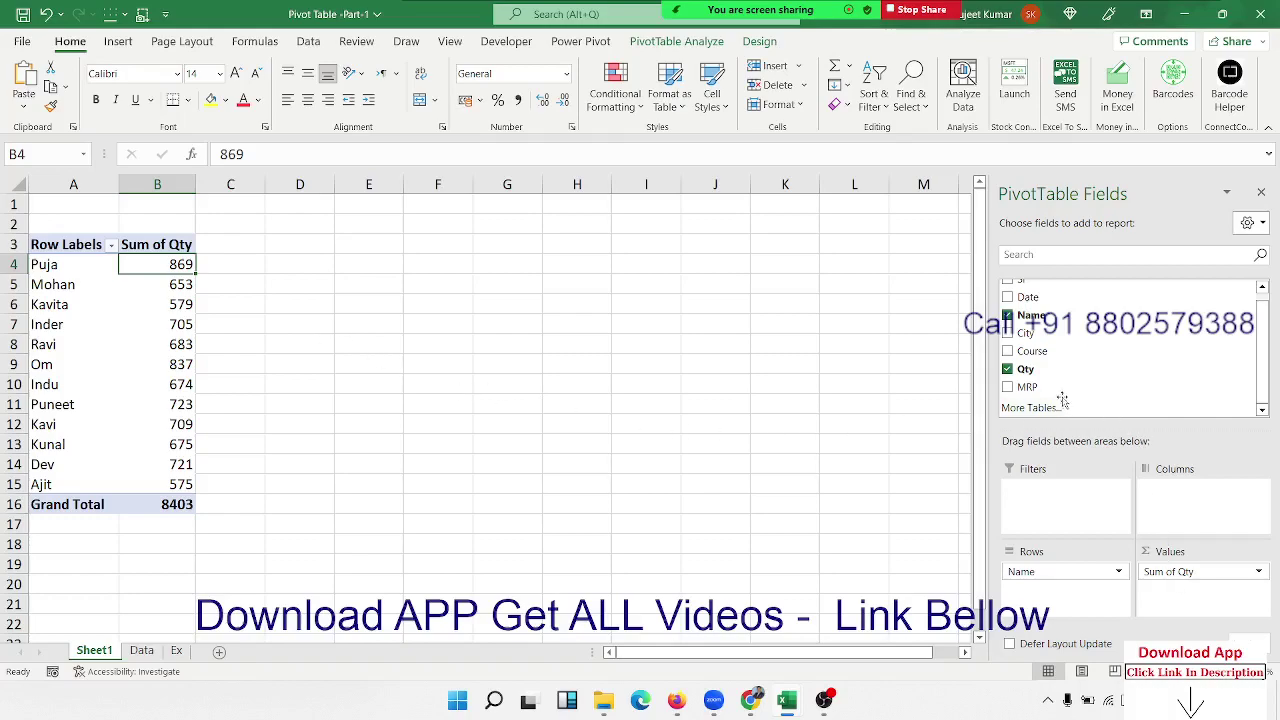
# Add MRP to Values as a Sum of MRP column totalling 497901
pyautogui.moveTo(1058, 393); pyautogui.dragTo(1184, 608)
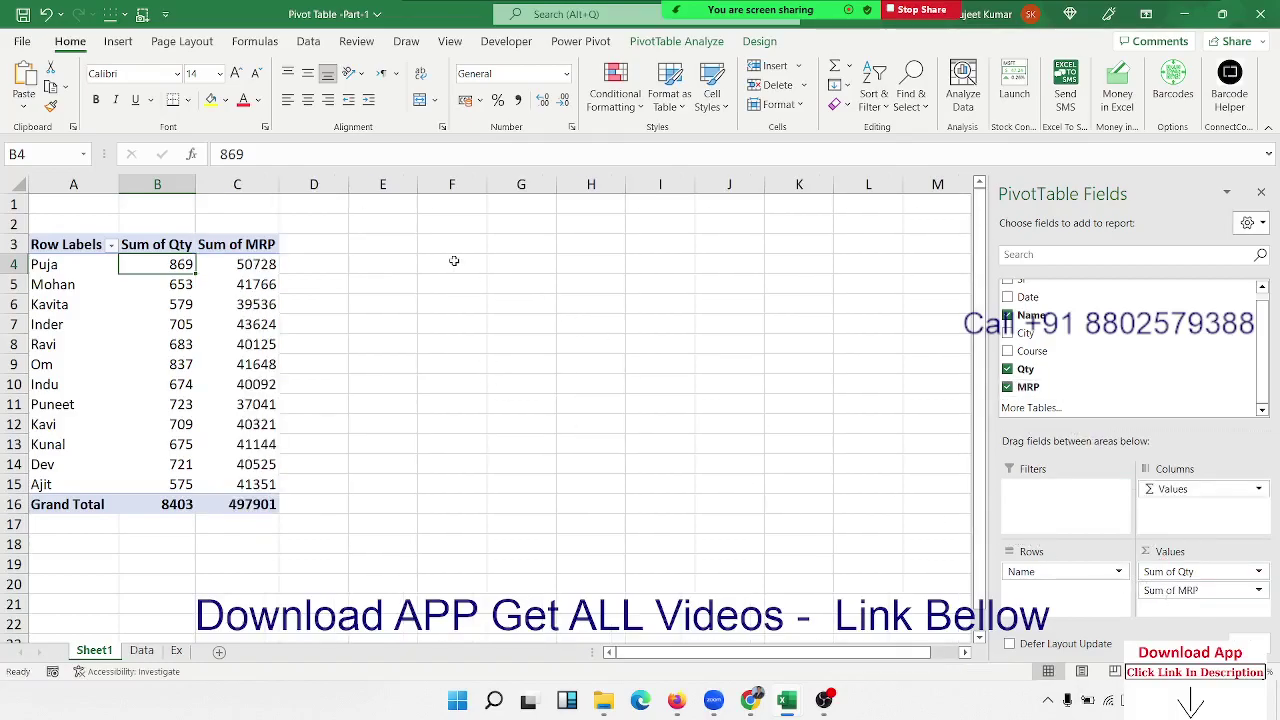
pyautogui.click(1174, 592)
pyautogui.click(270, 238)
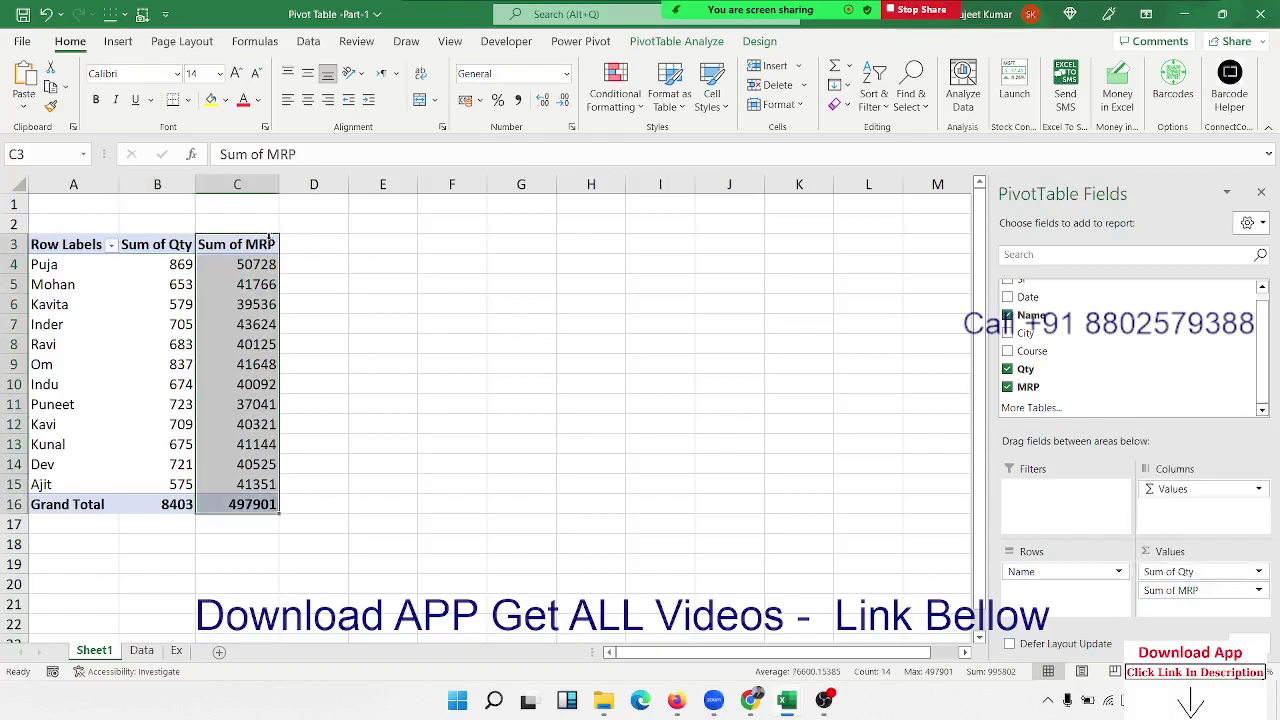
# Summarize MRP by Average instead of Sum, giving a 2999.403614 Grand Total
pyautogui.doubleClick(255, 244)
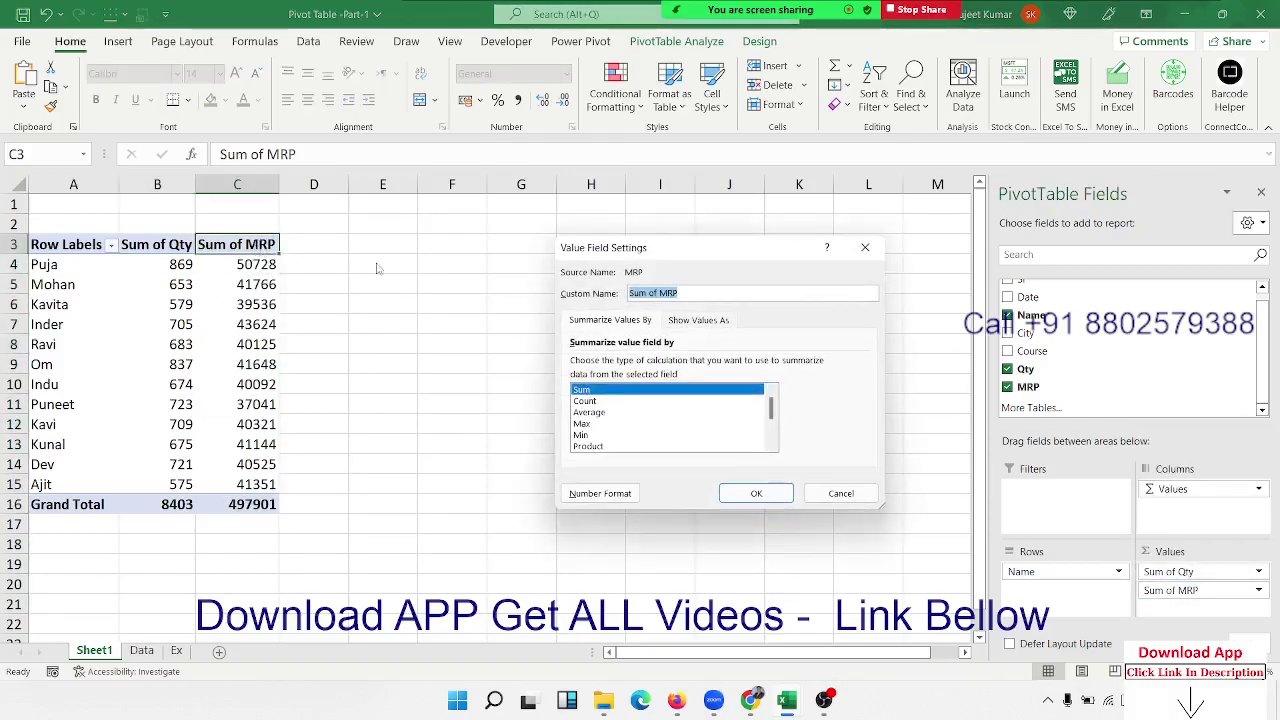
pyautogui.moveTo(660, 256); pyautogui.dragTo(488, 220)
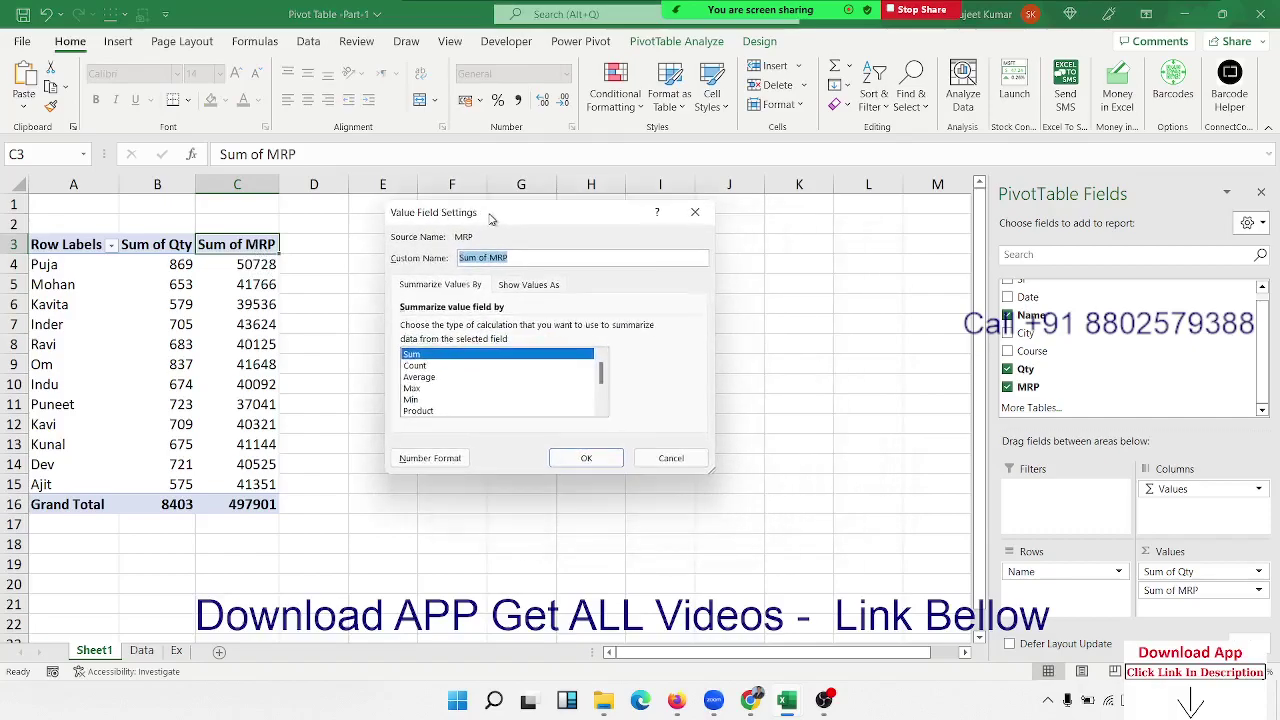
pyautogui.click(668, 457)
pyautogui.click(1160, 591)
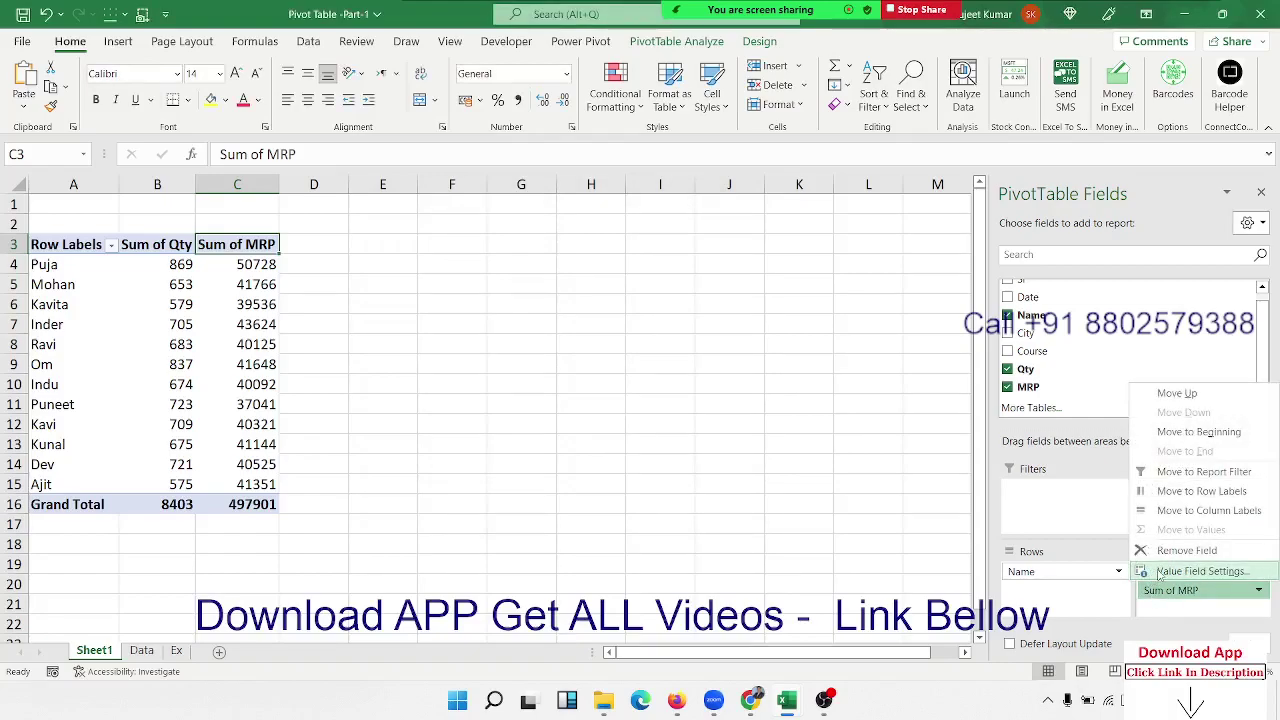
pyautogui.click(1160, 571)
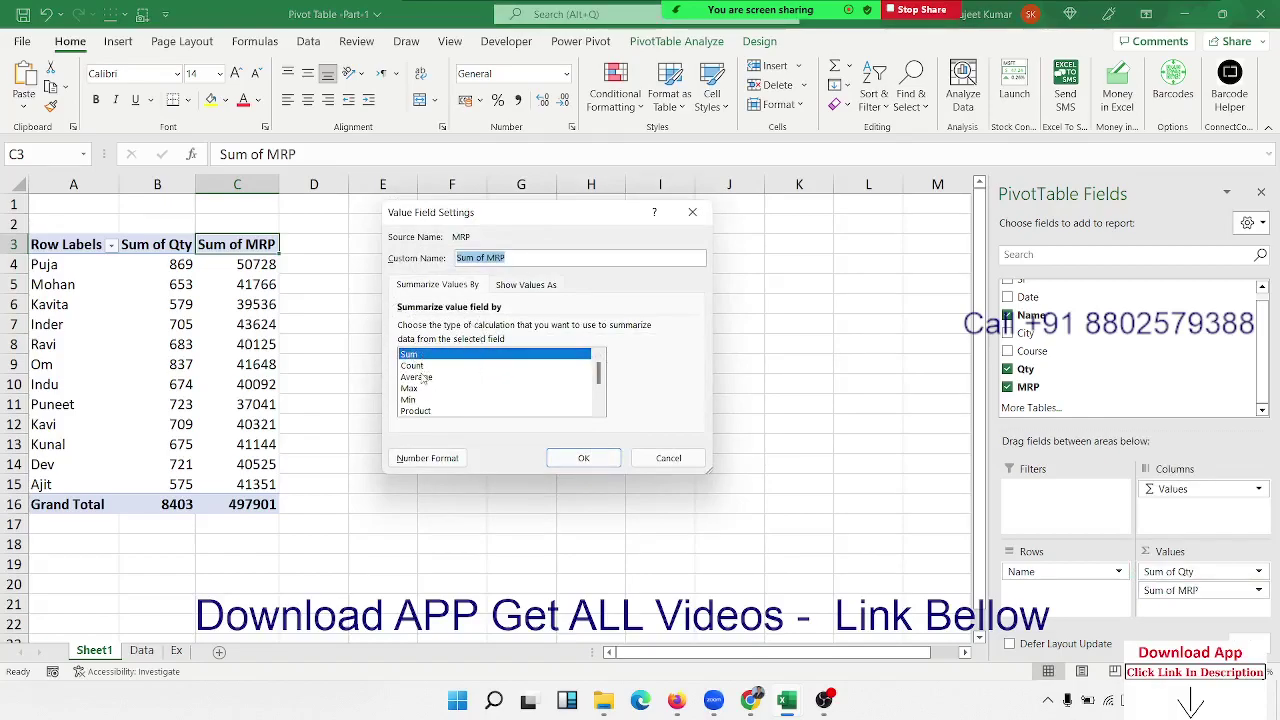
pyautogui.scroll(-2, 425, 385)
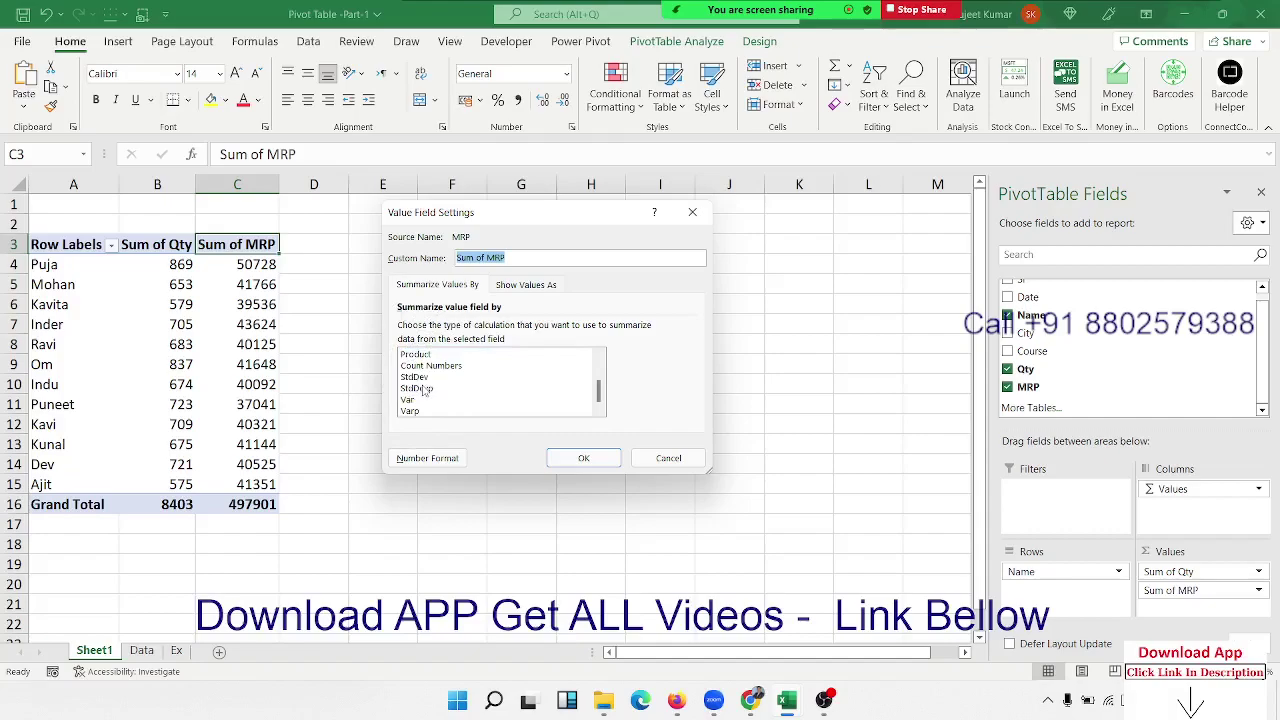
pyautogui.scroll(2, 425, 390)
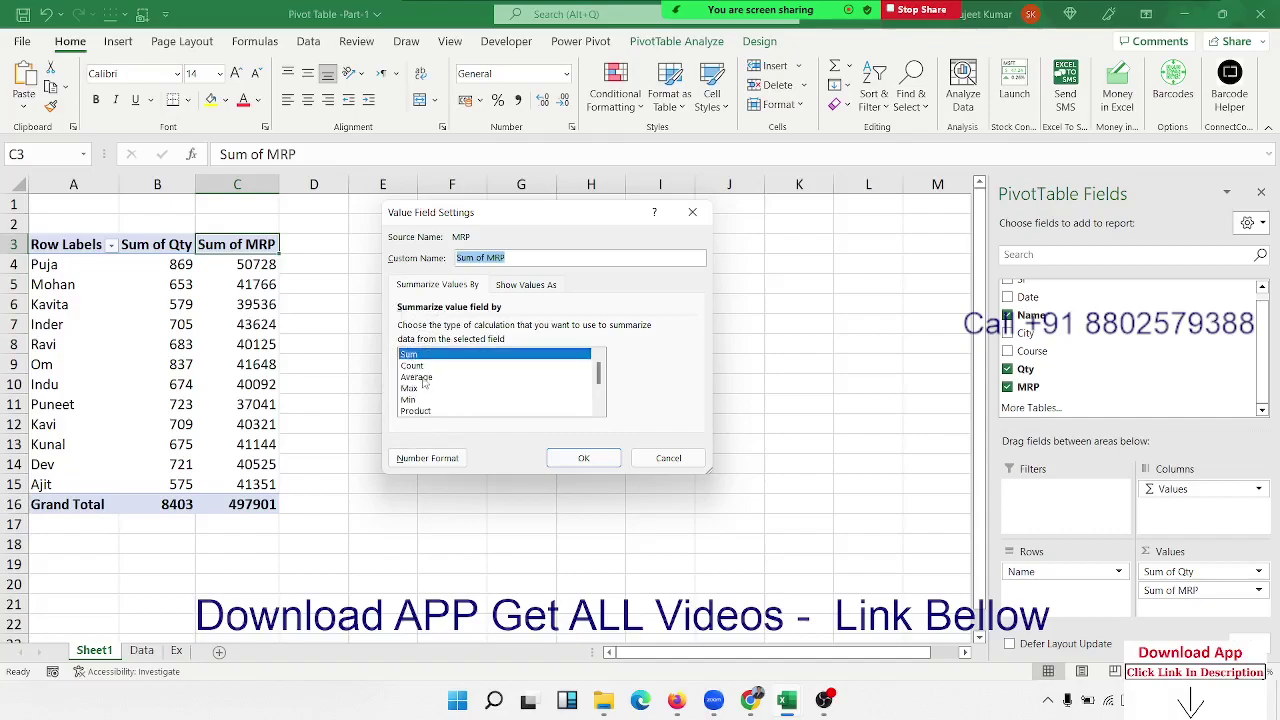
pyautogui.click(417, 377)
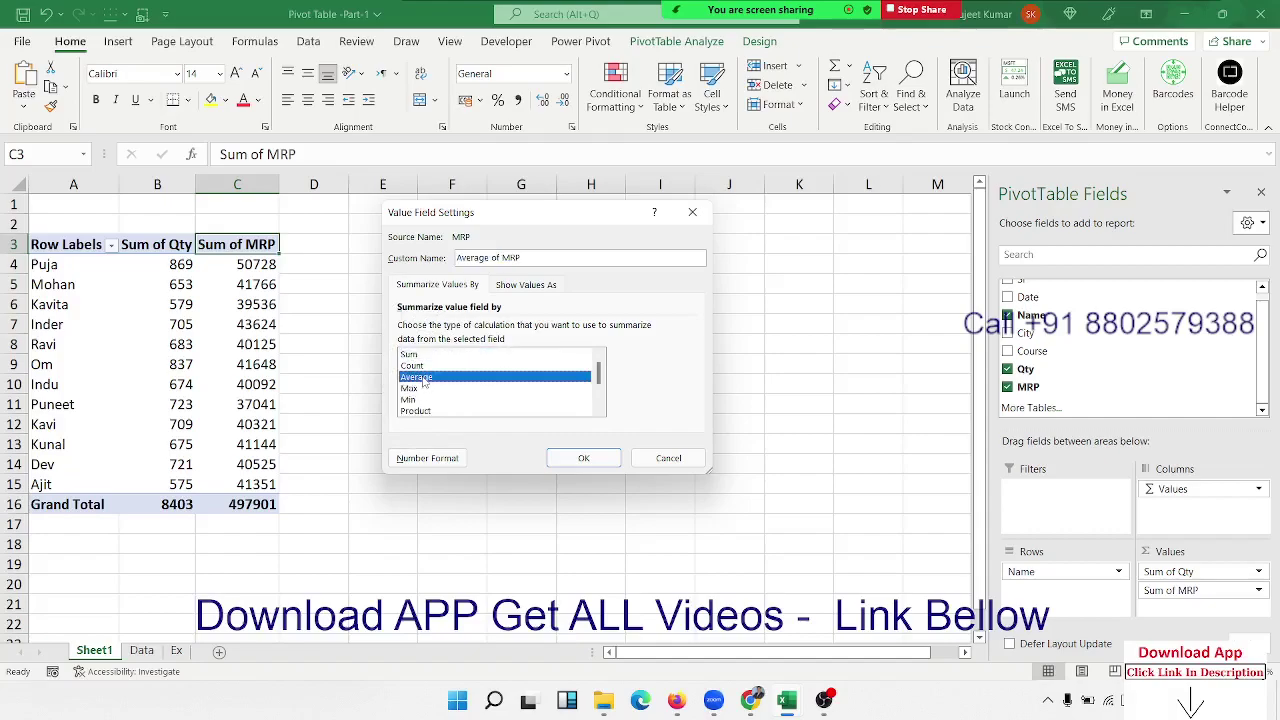
pyautogui.click(584, 459)
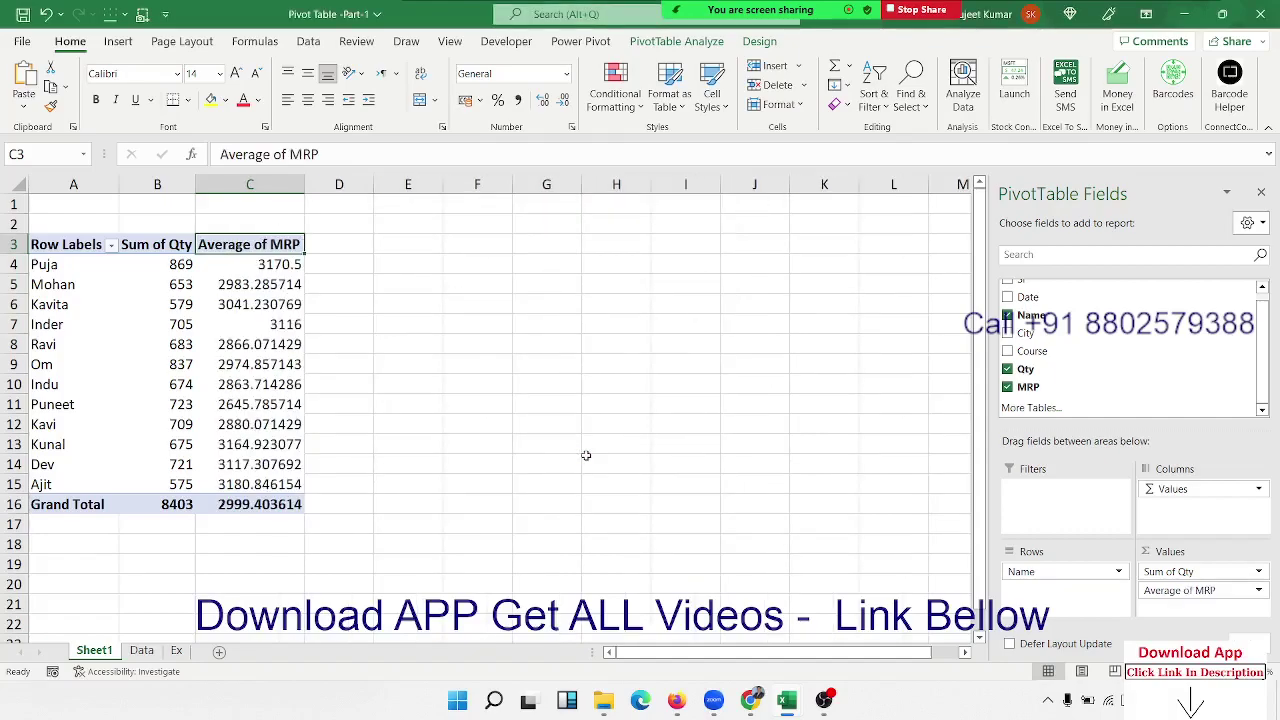
pyautogui.moveTo(297, 265); pyautogui.dragTo(260, 483)
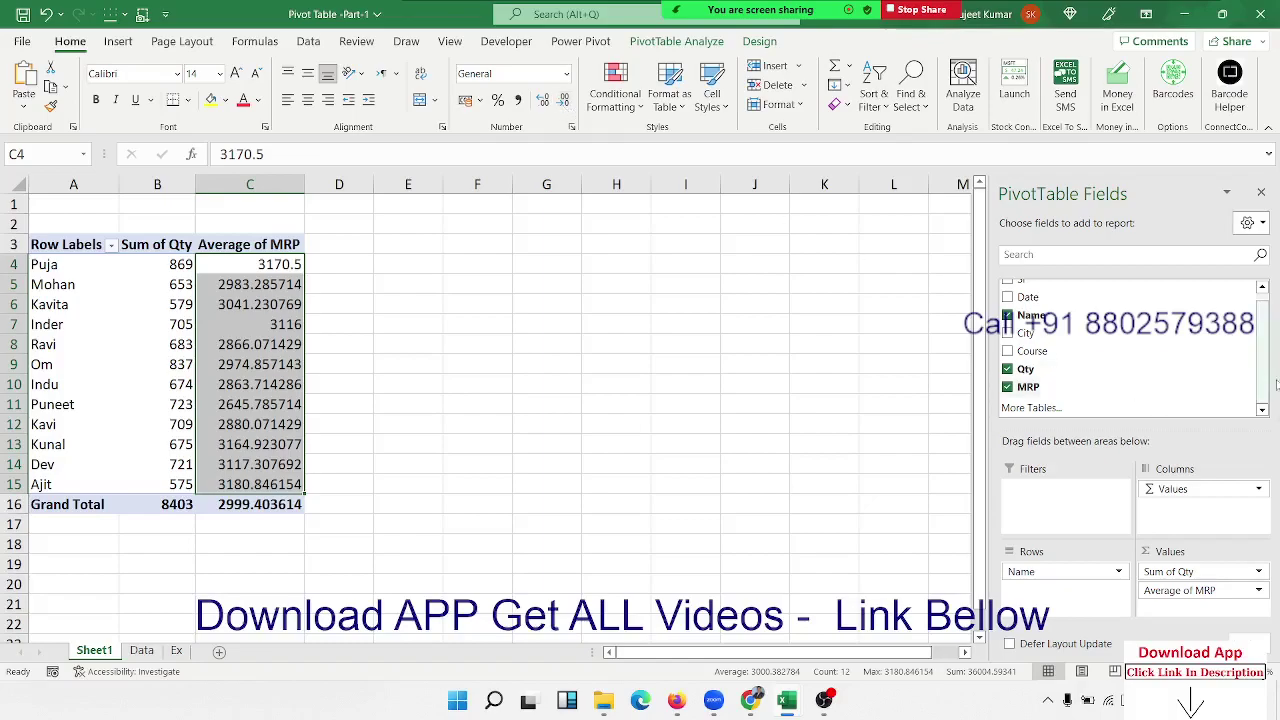
# Format Average of MRP as Number with 0 decimal places, e.g. 3171 and 2983
pyautogui.click(1203, 592)
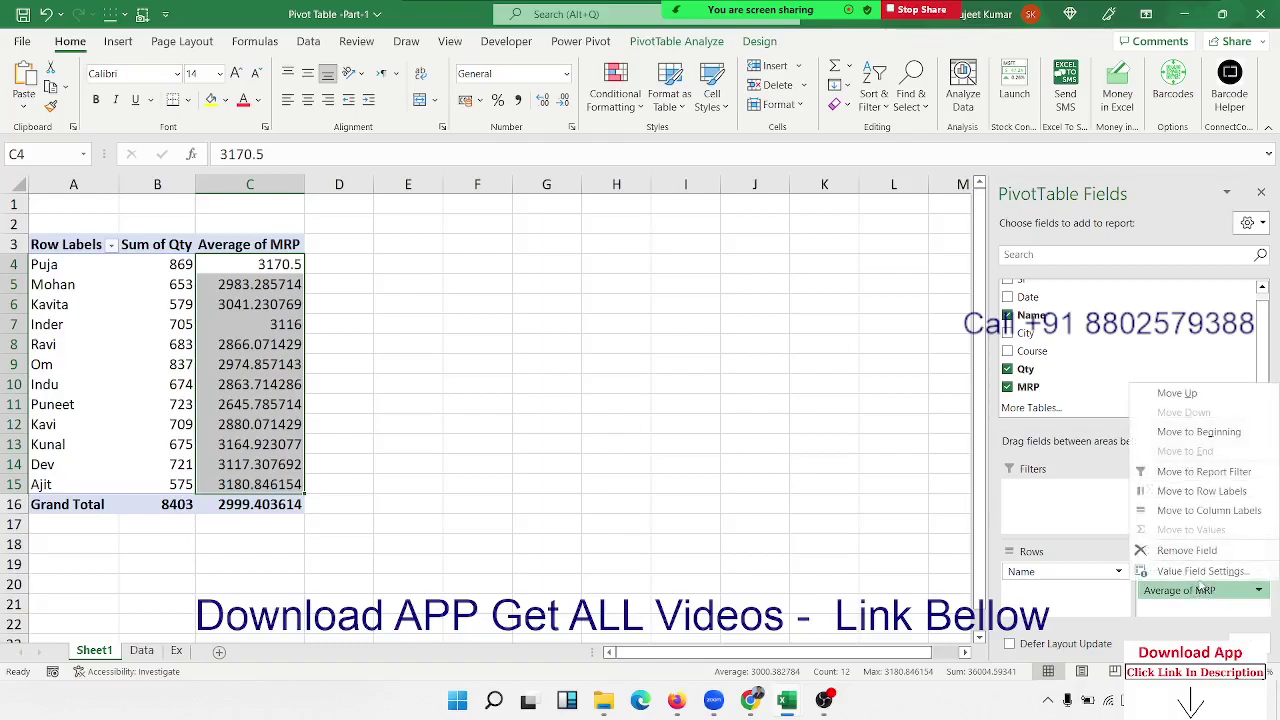
pyautogui.click(1200, 571)
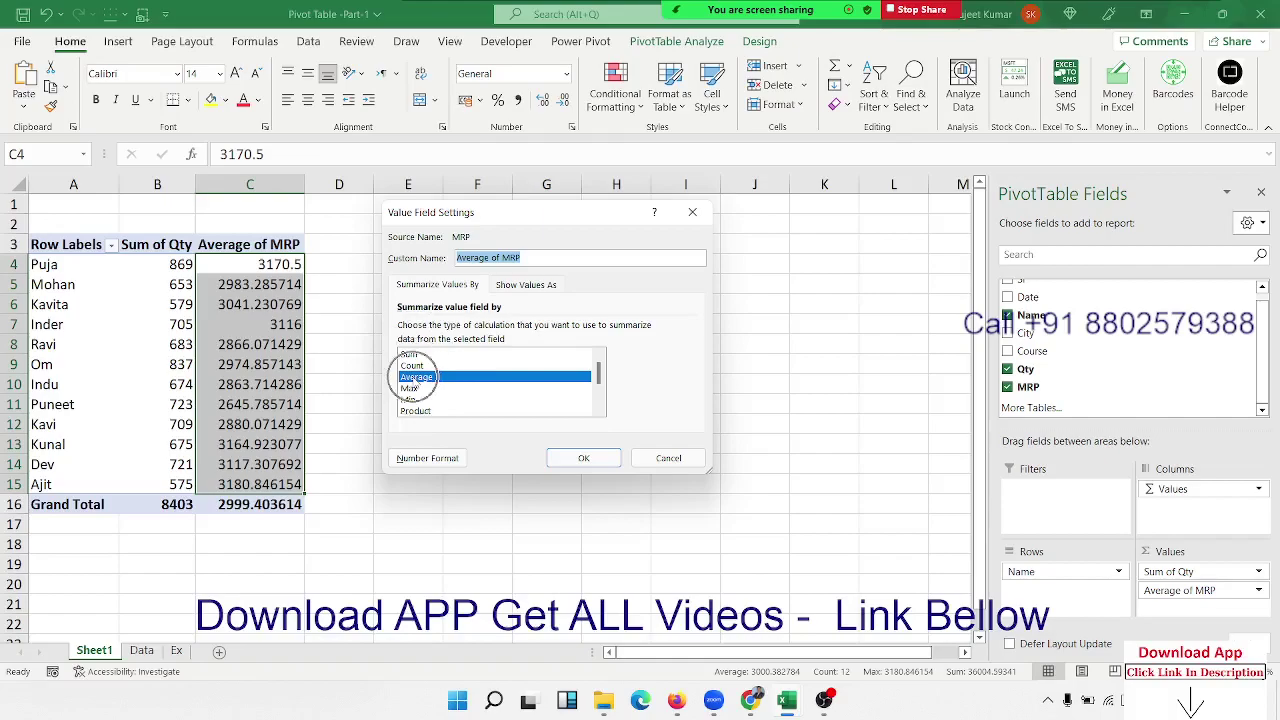
pyautogui.click(430, 462)
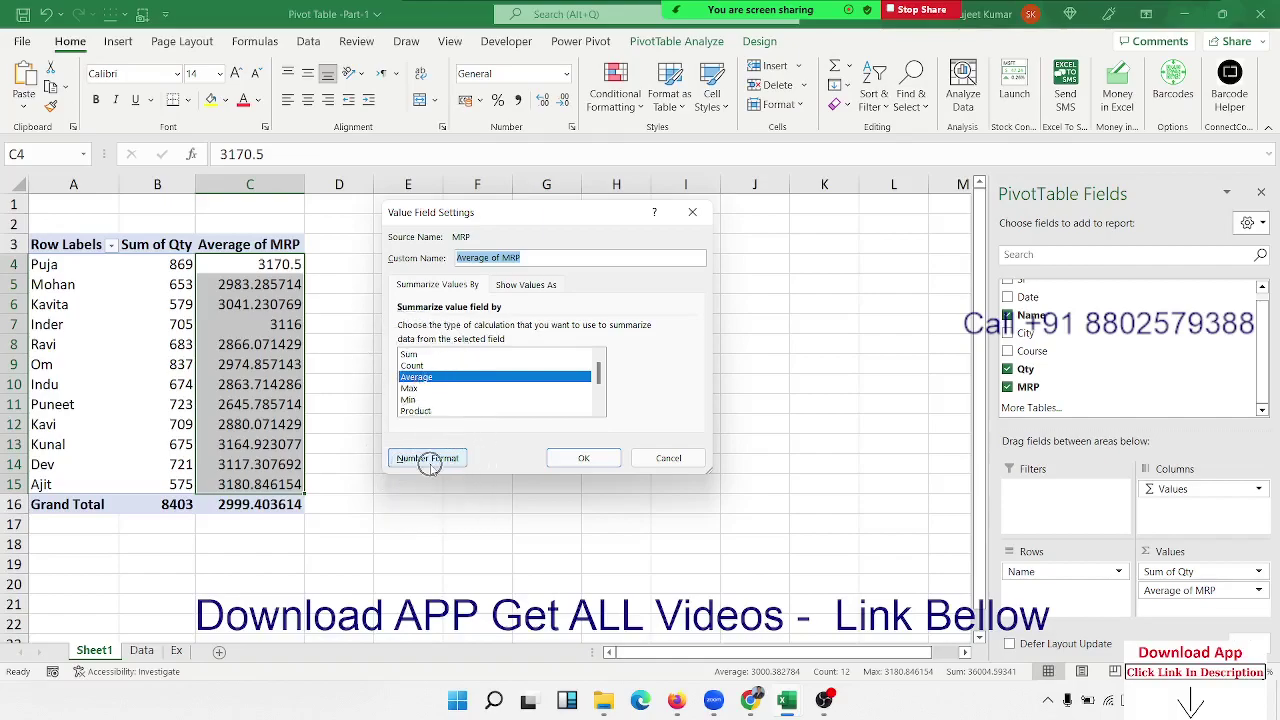
pyautogui.click(431, 468)
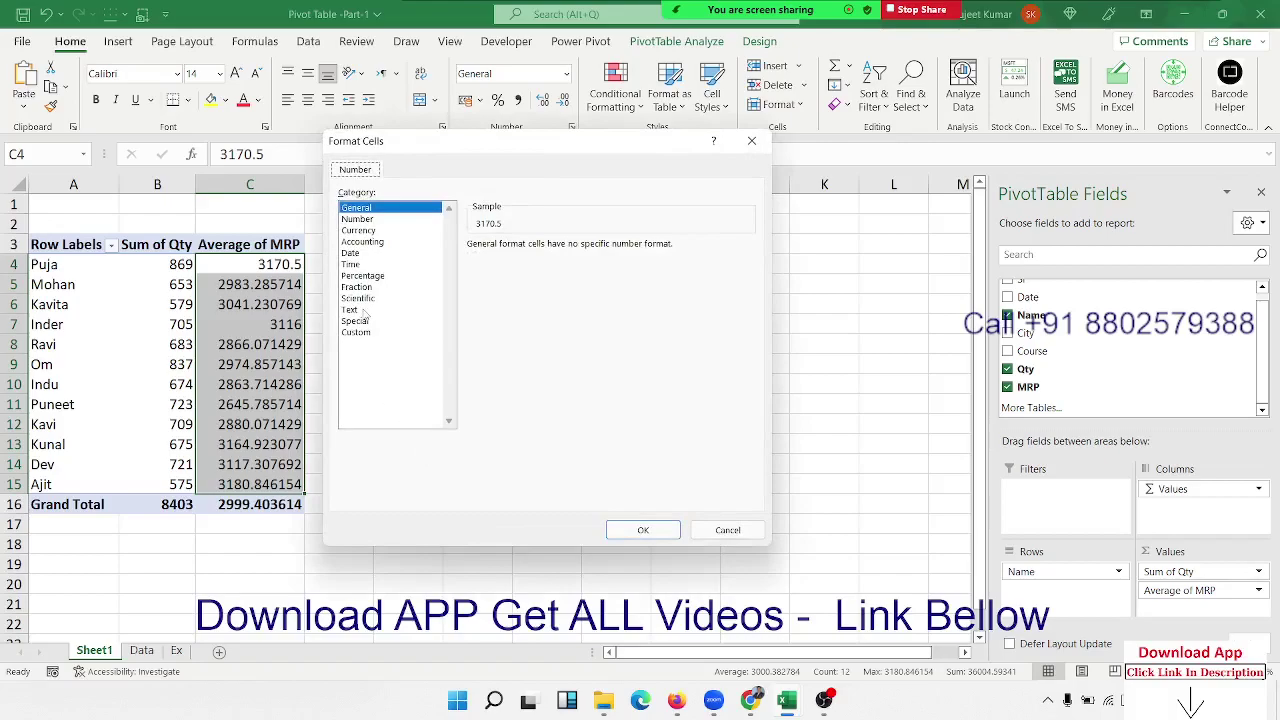
pyautogui.click(371, 219)
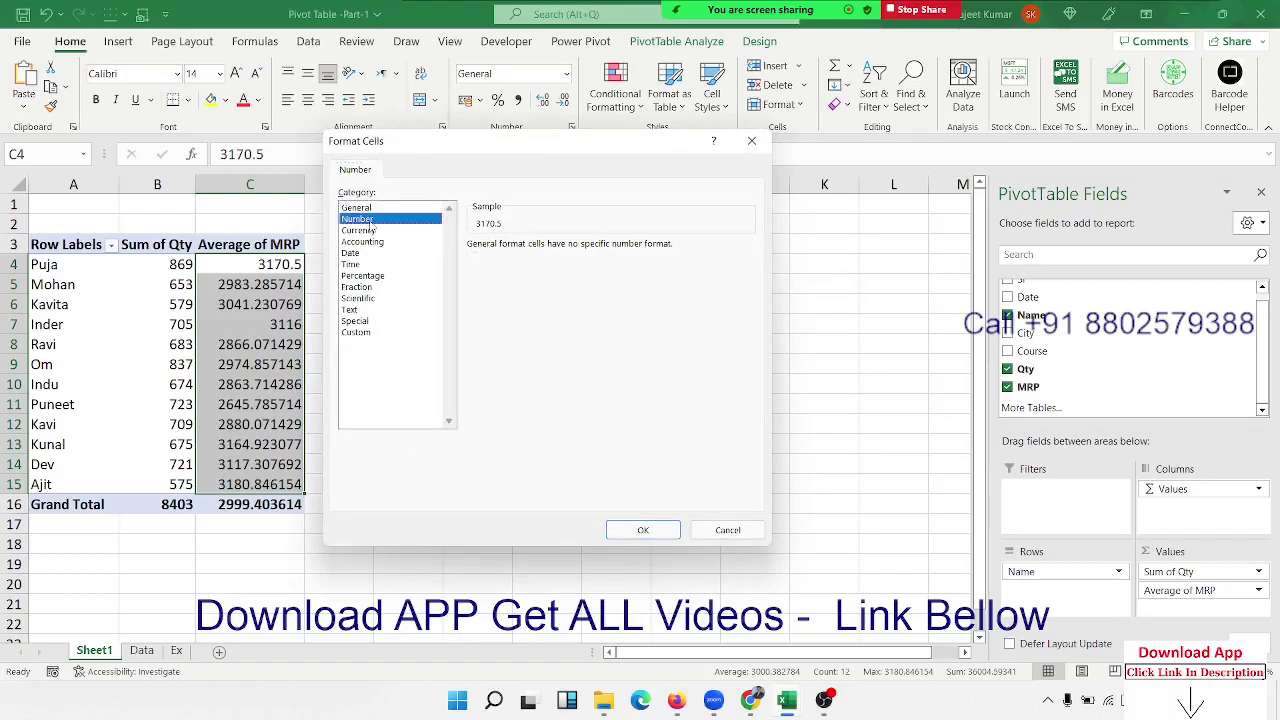
pyautogui.press('Tab')
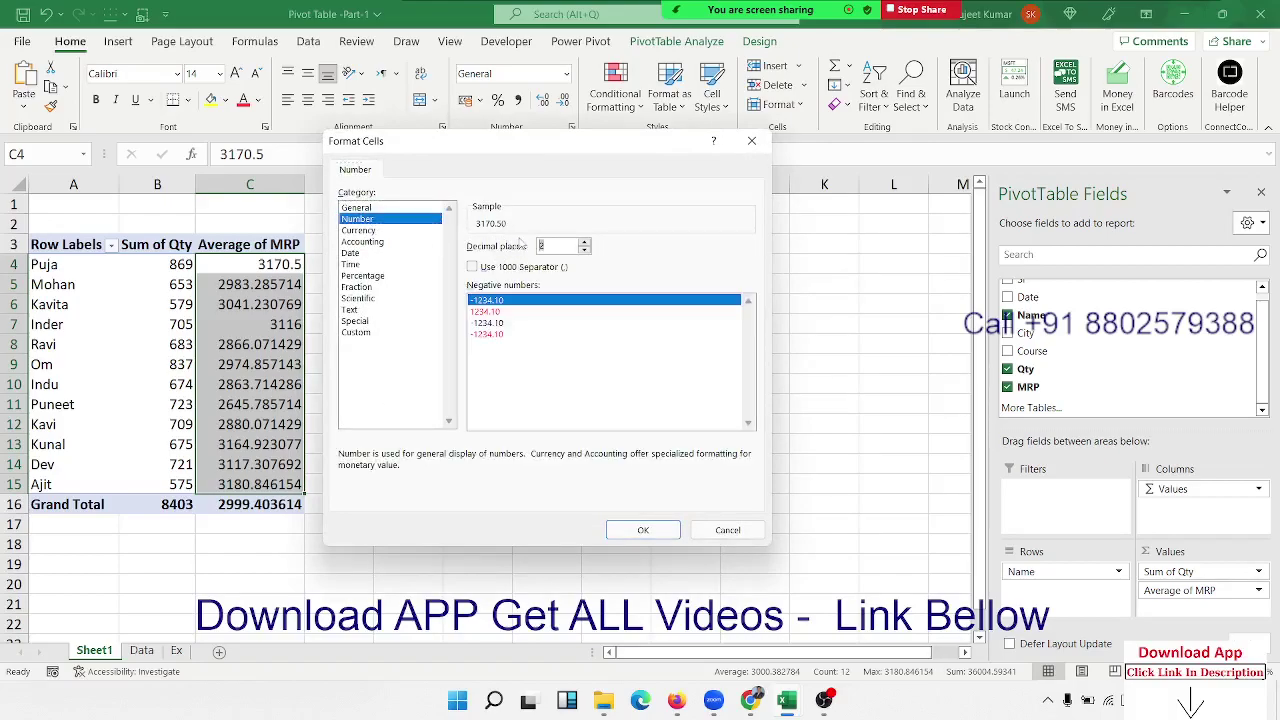
pyautogui.write('0')
pyautogui.click(643, 530)
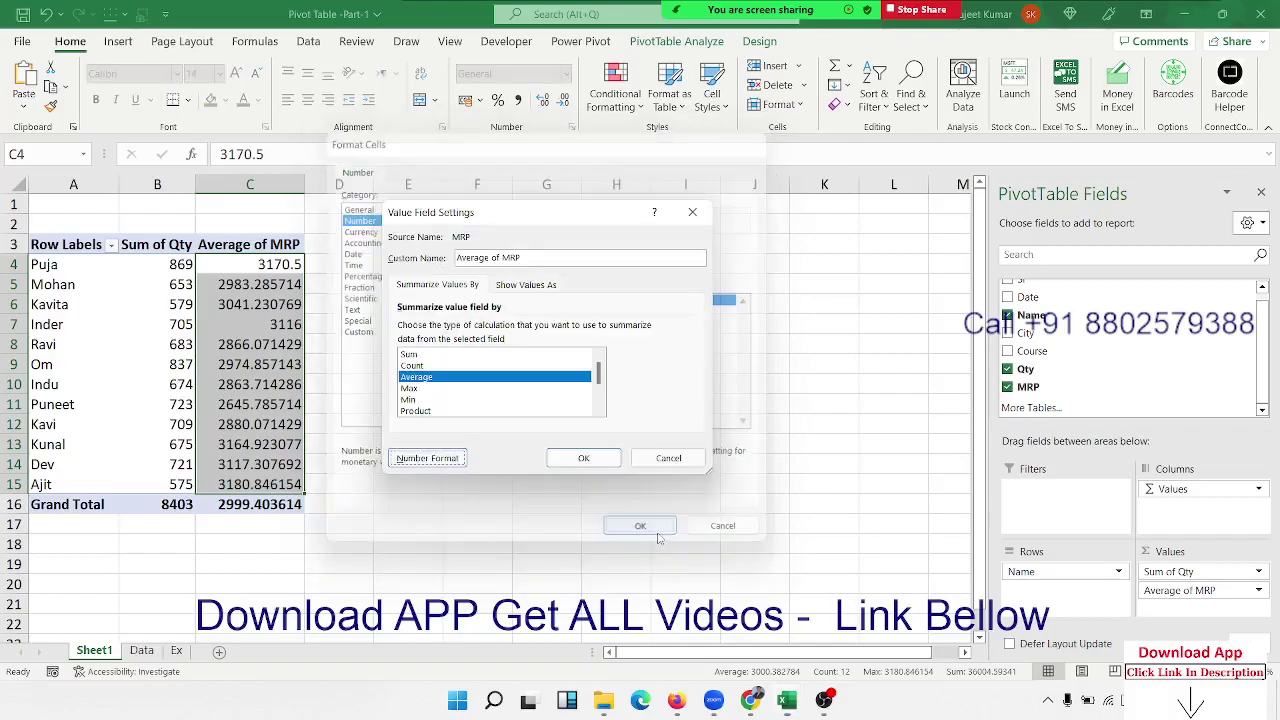
pyautogui.click(583, 458)
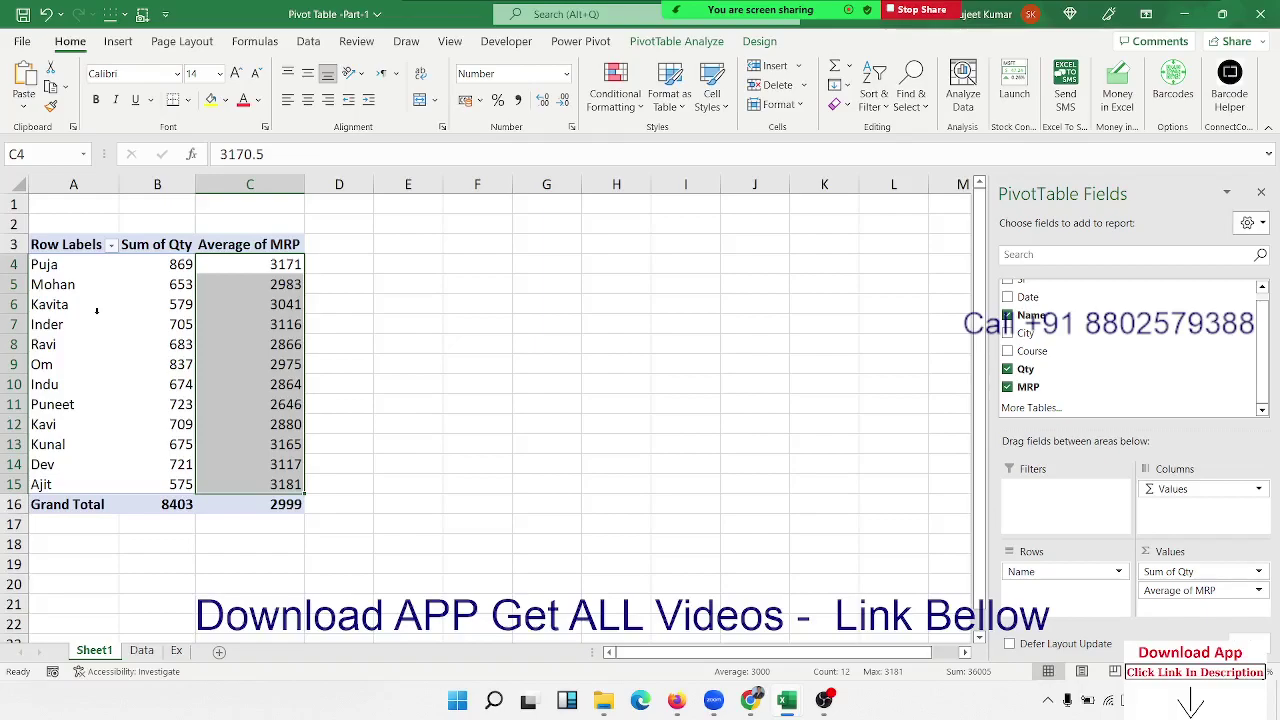
# Insert blank rows above the pivot and fill A1:K4 blue
pyautogui.click(17, 205)
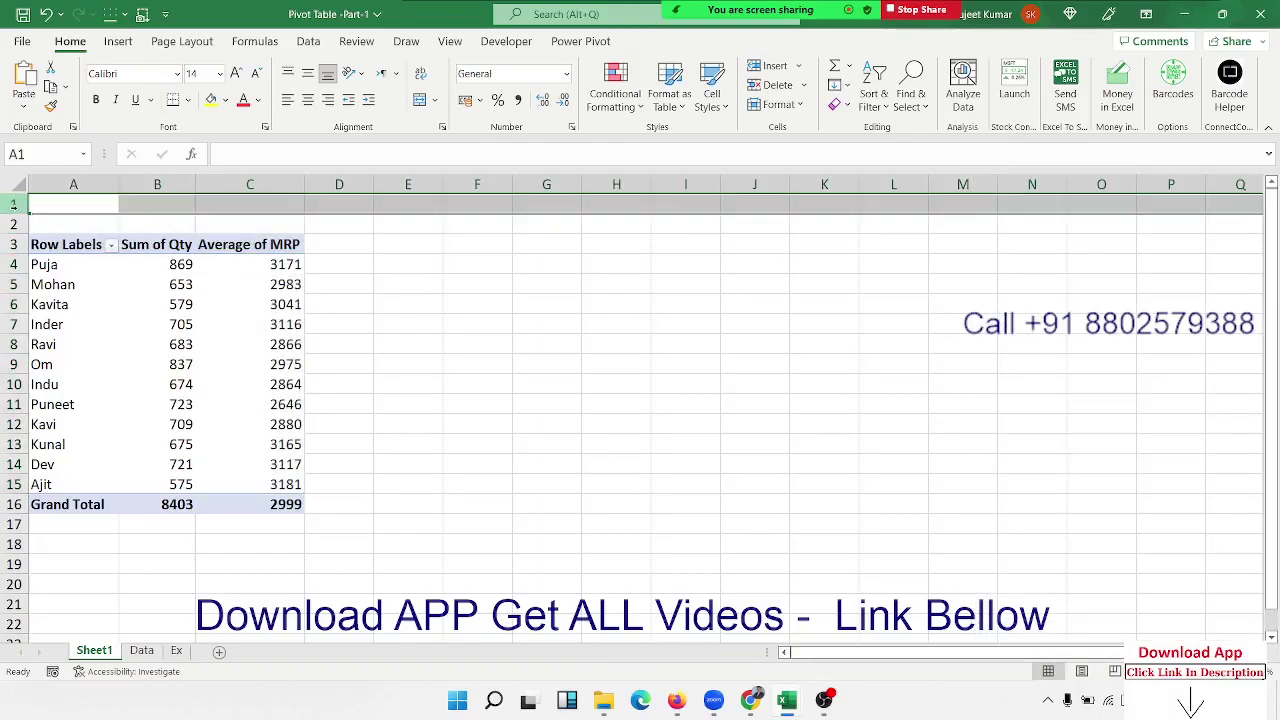
pyautogui.hotkey('ctrl', 'shift', '+')
pyautogui.hotkey('ctrl', 'shift', '+')
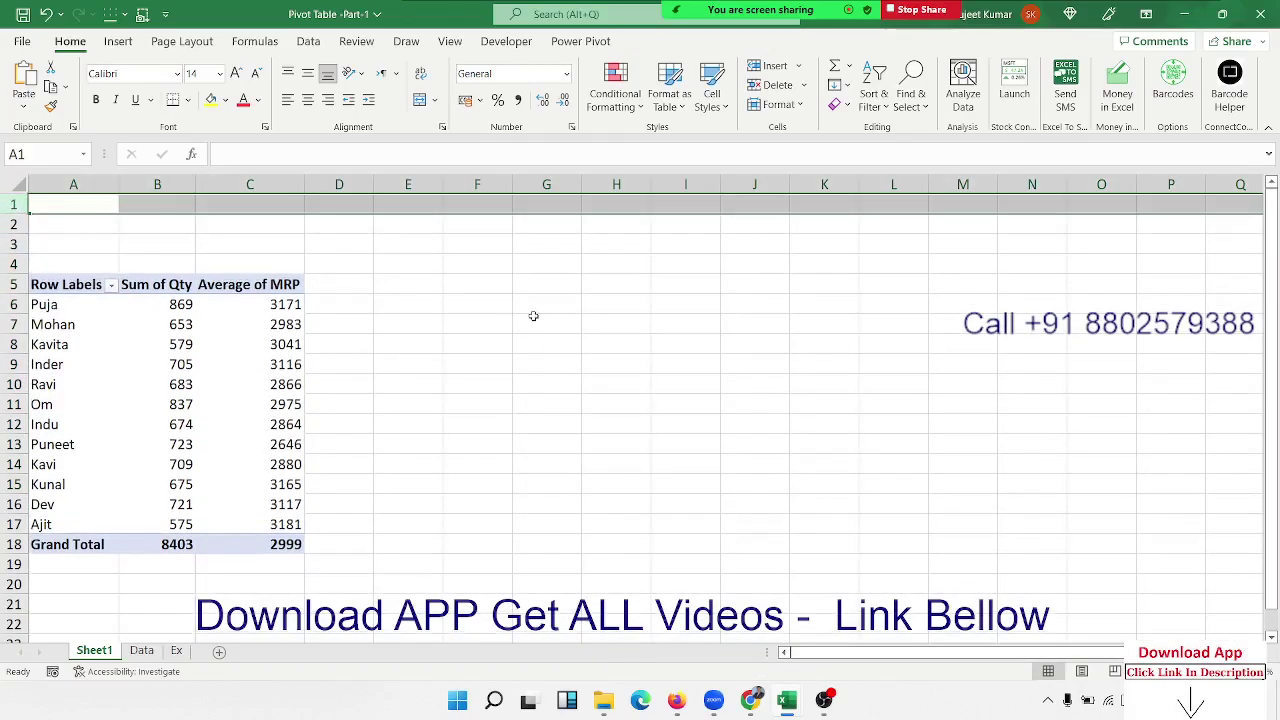
pyautogui.moveTo(301, 204); pyautogui.dragTo(701, 245)
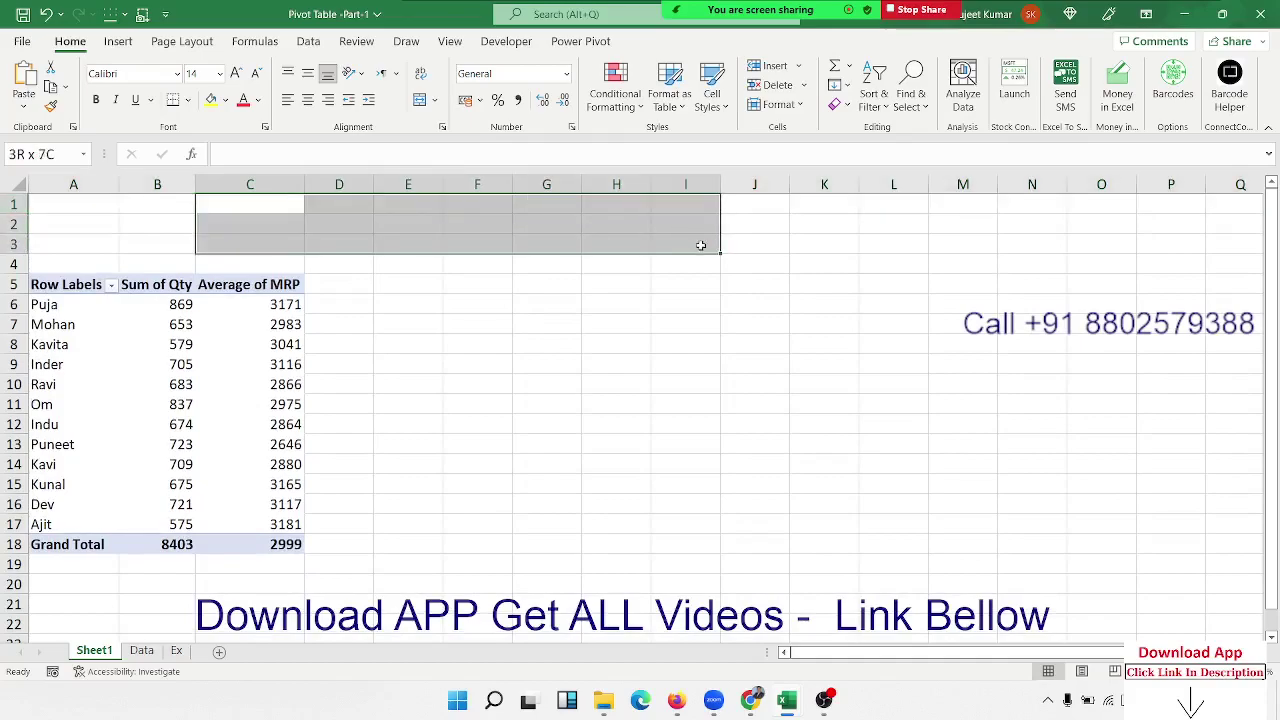
pyautogui.moveTo(46, 206)
pyautogui.mouseDown()
pyautogui.moveTo(681, 219)
pyautogui.moveTo(824, 262)
pyautogui.mouseUp()
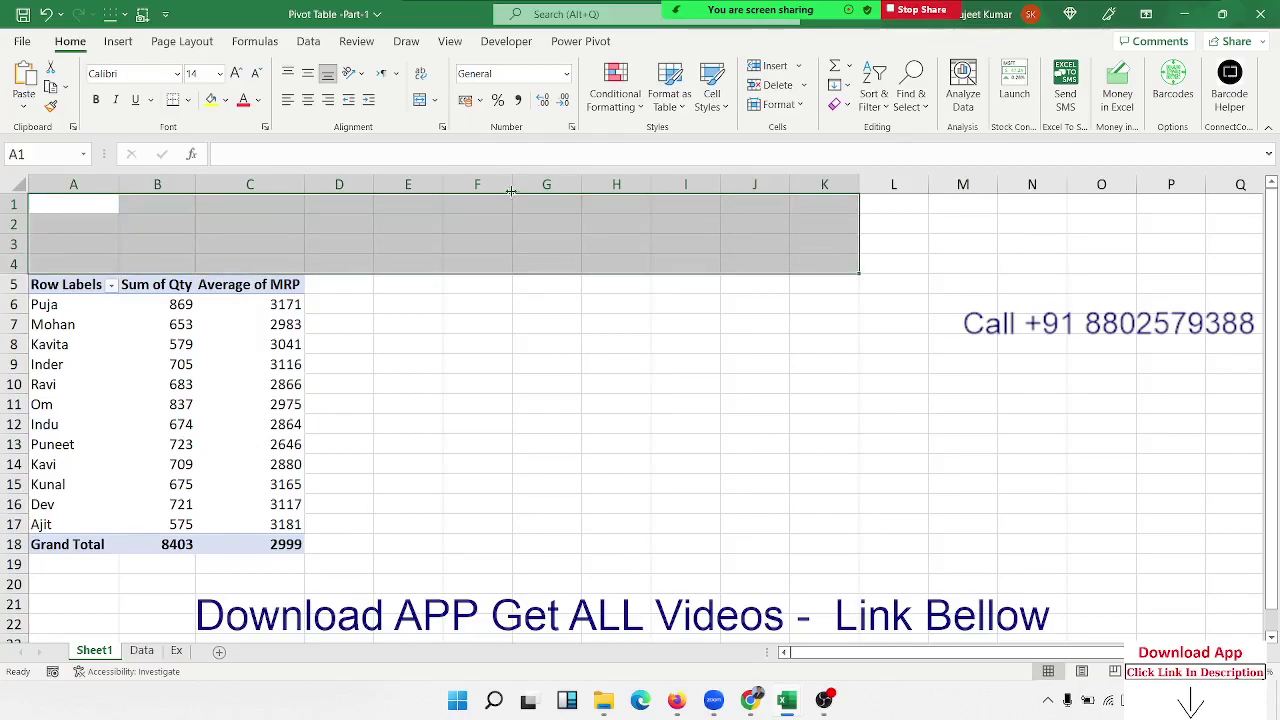
pyautogui.click(226, 100)
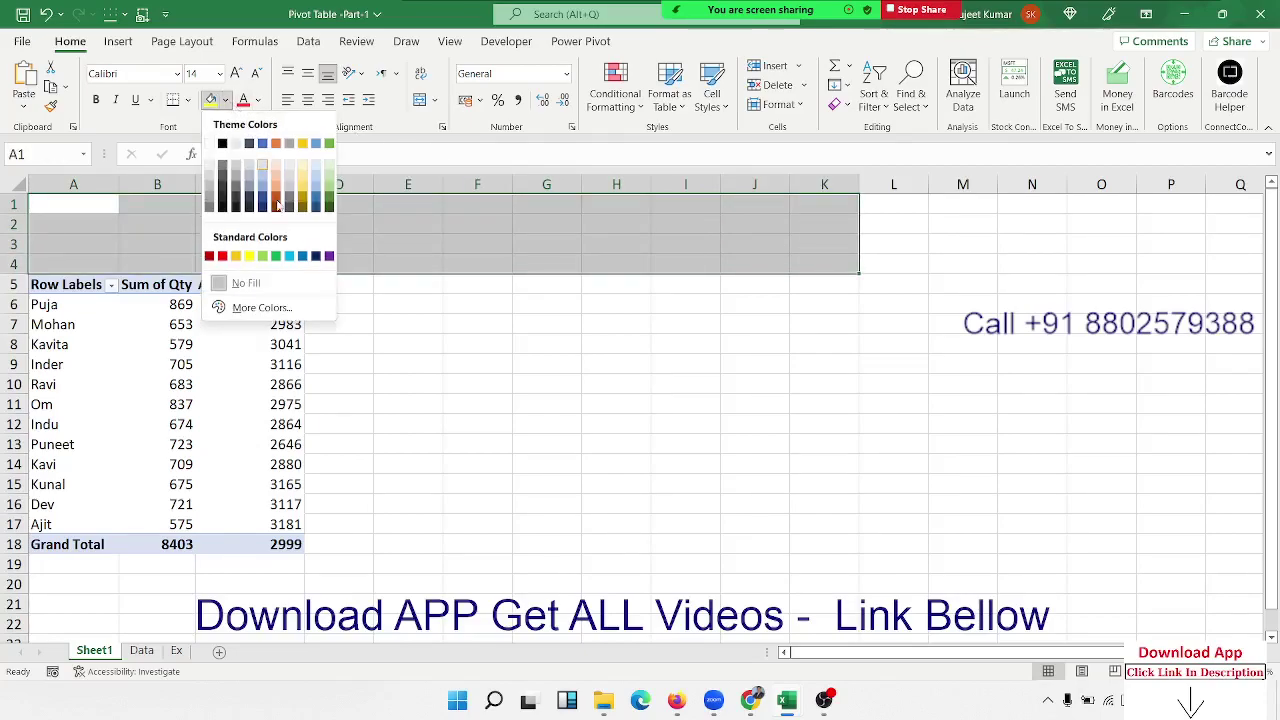
pyautogui.click(294, 258)
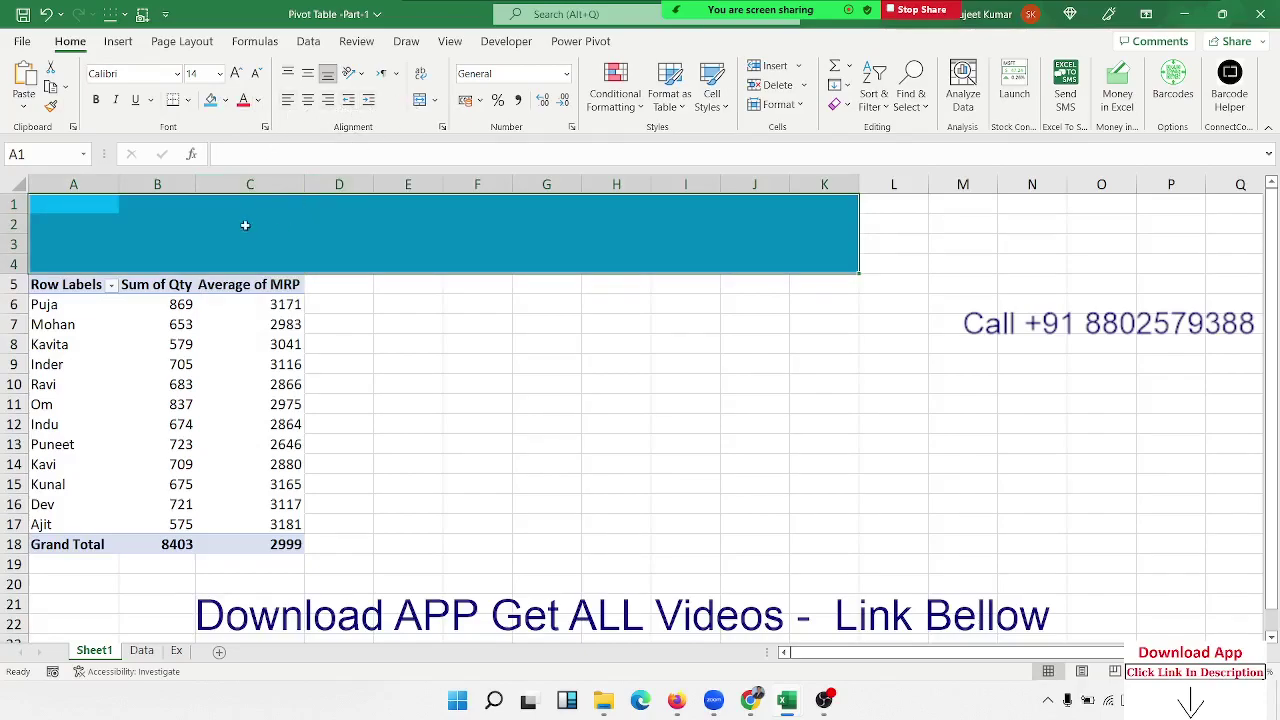
# Merge and center A1:I2 and enter the title 'Daily Sales Report'
pyautogui.moveTo(112, 202); pyautogui.dragTo(676, 222)
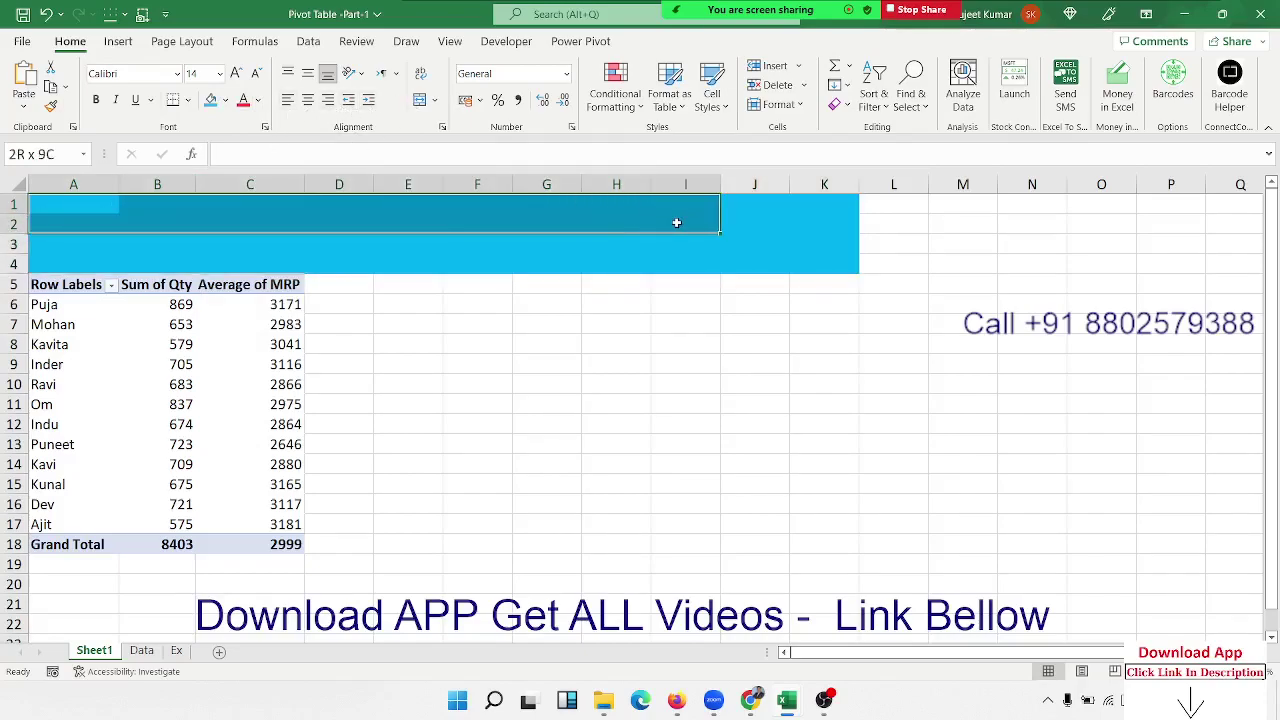
pyautogui.click(421, 101)
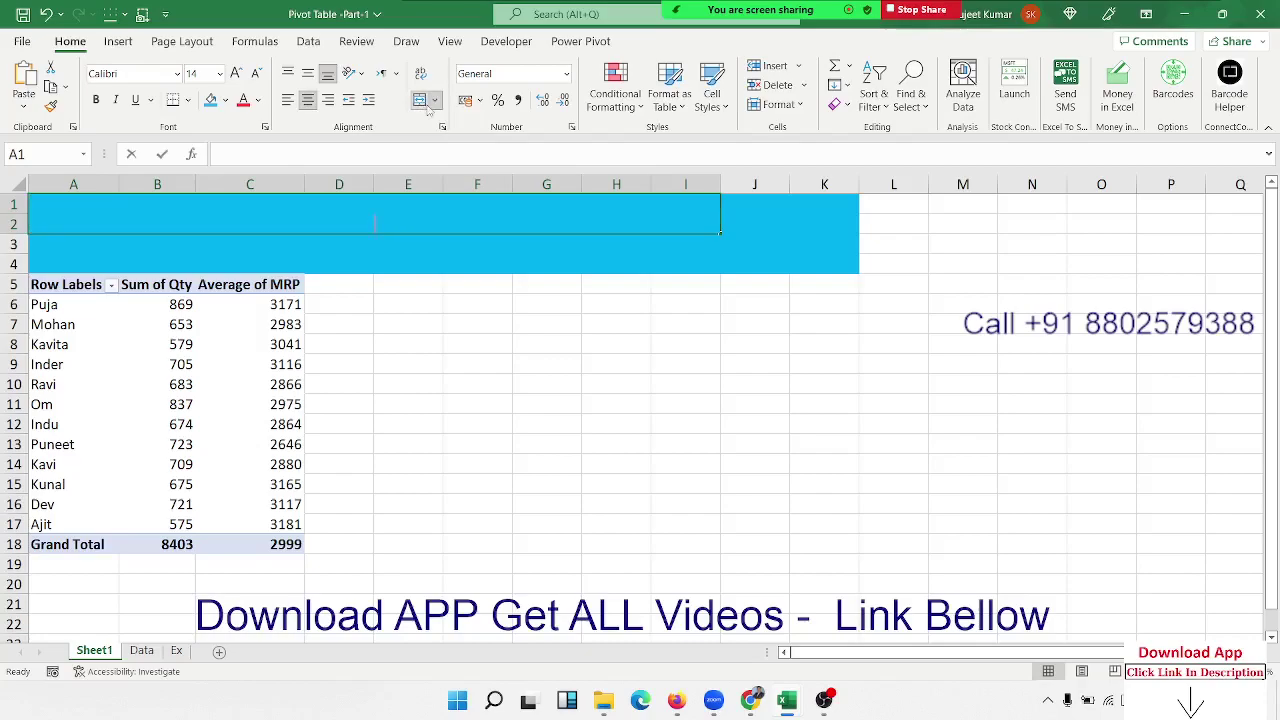
pyautogui.write('Daily Sa')
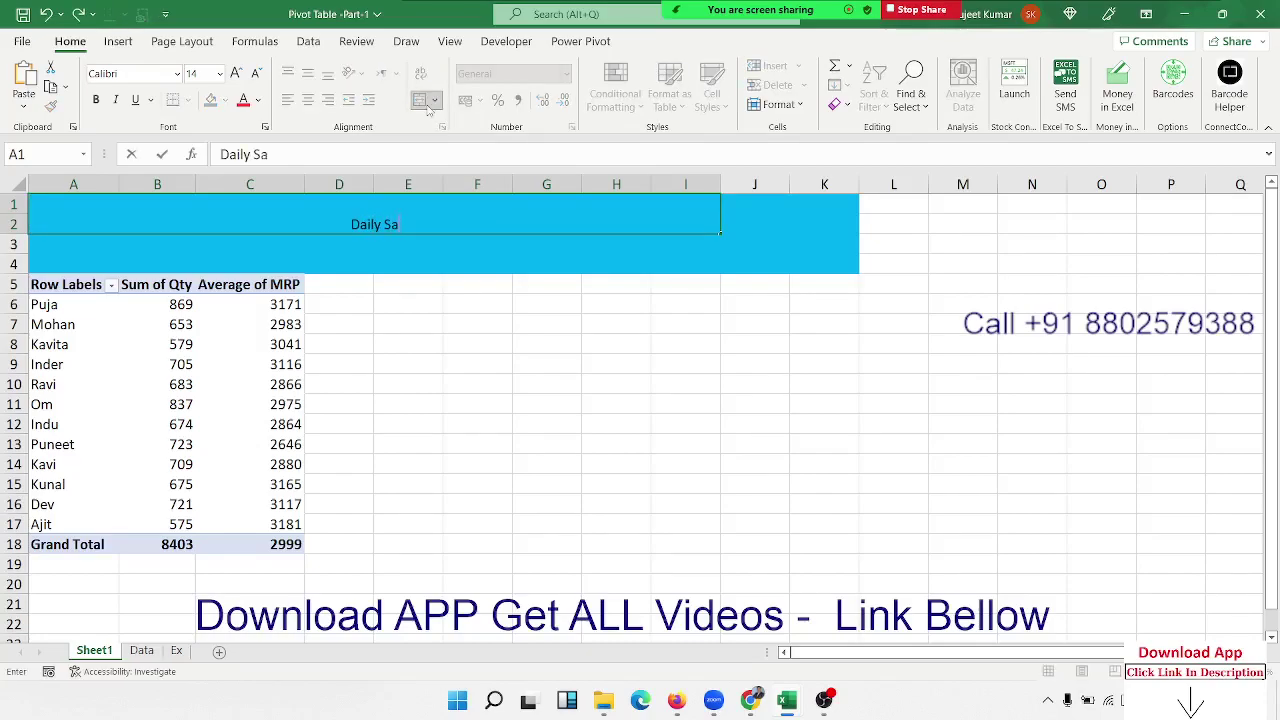
pyautogui.write('les Repo')
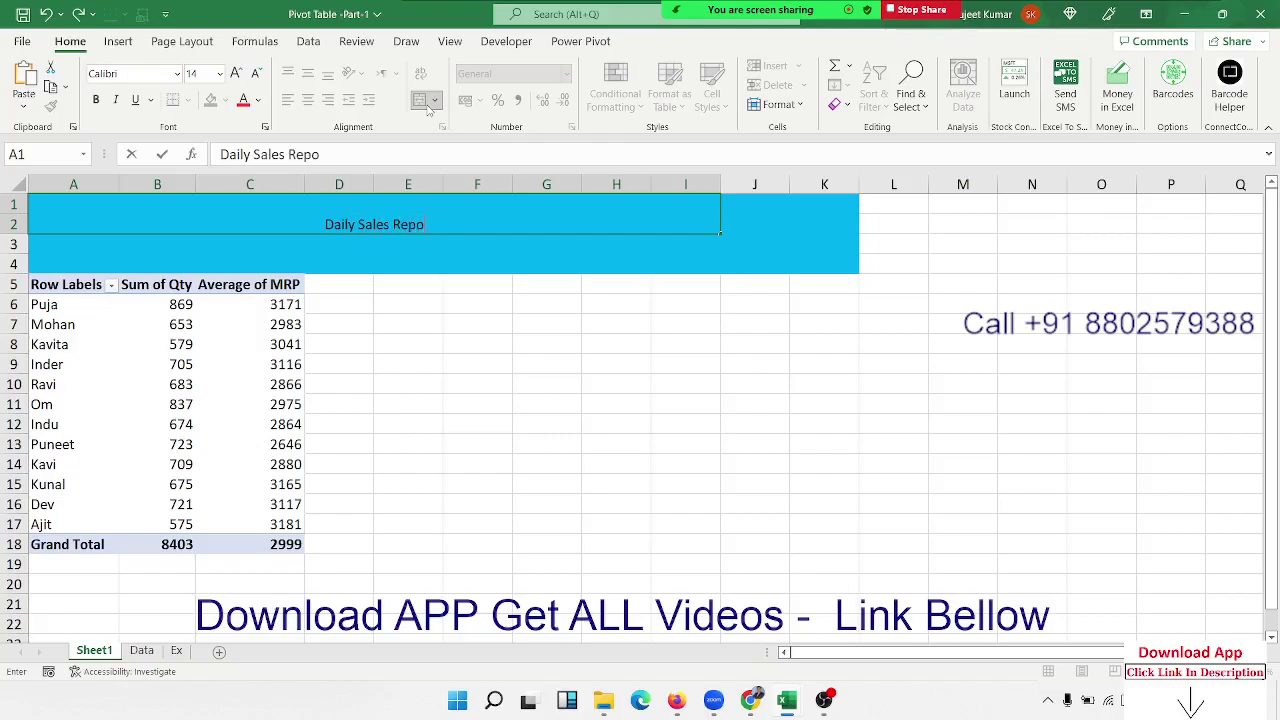
pyautogui.write('rt')
pyautogui.hotkey('ctrl', 'Return')
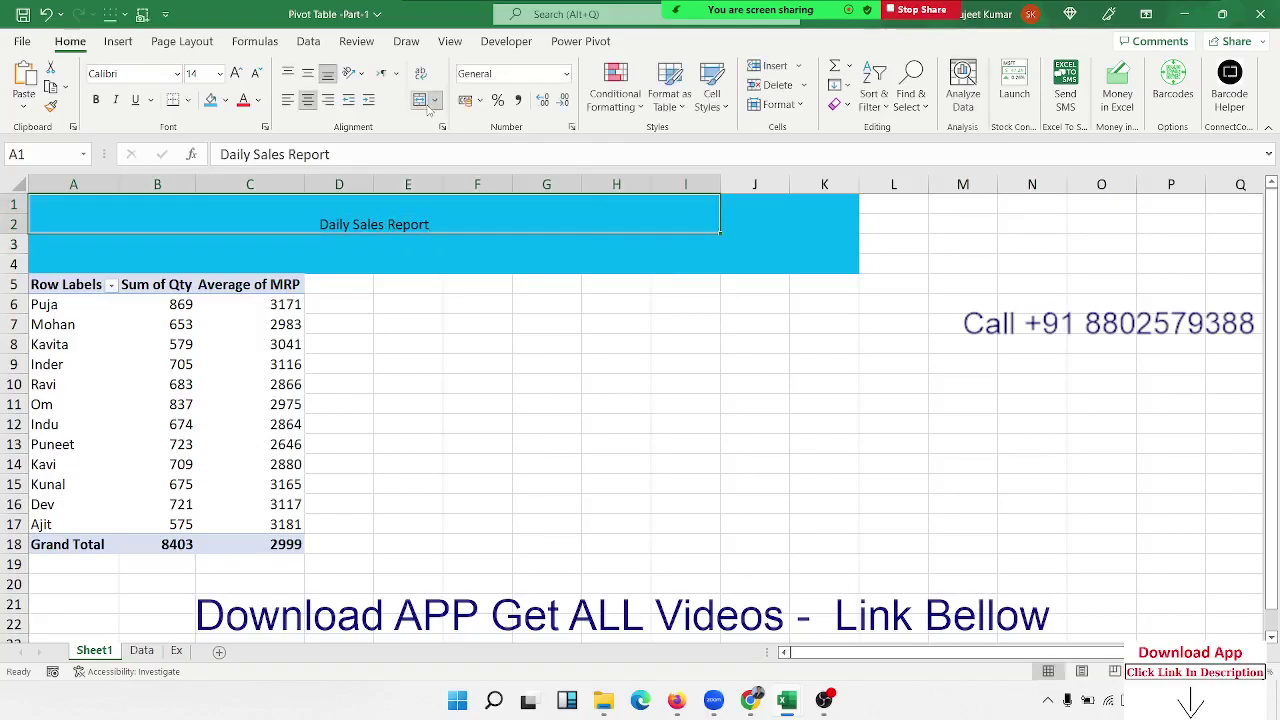
# Make the title white, bold and 36 pt
pyautogui.click(258, 100)
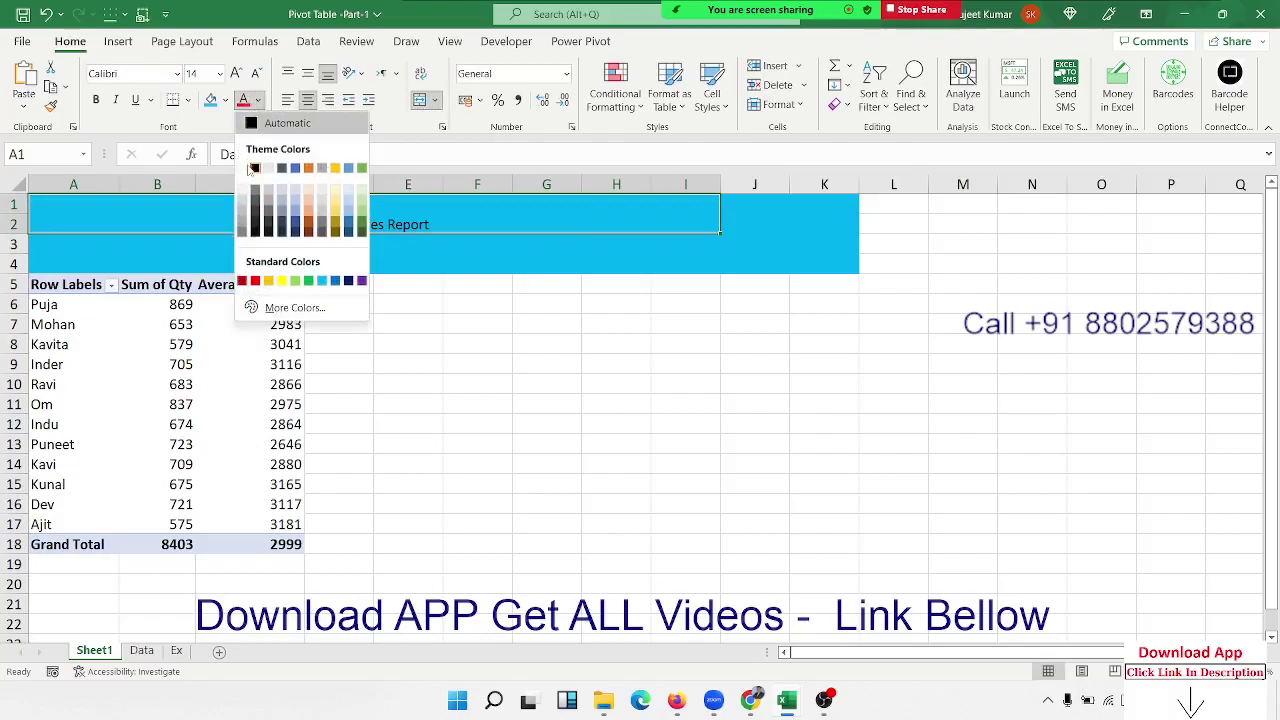
pyautogui.click(251, 166)
pyautogui.click(96, 100)
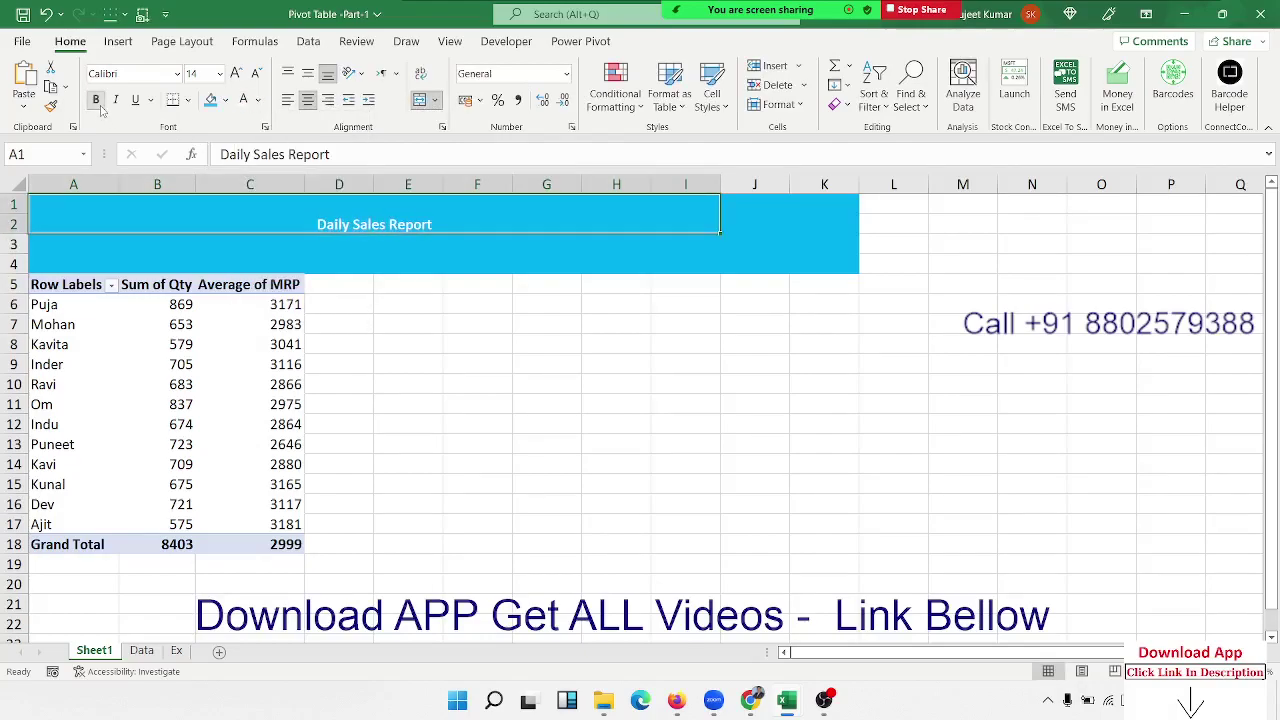
pyautogui.click(238, 73)
pyautogui.click(238, 73)
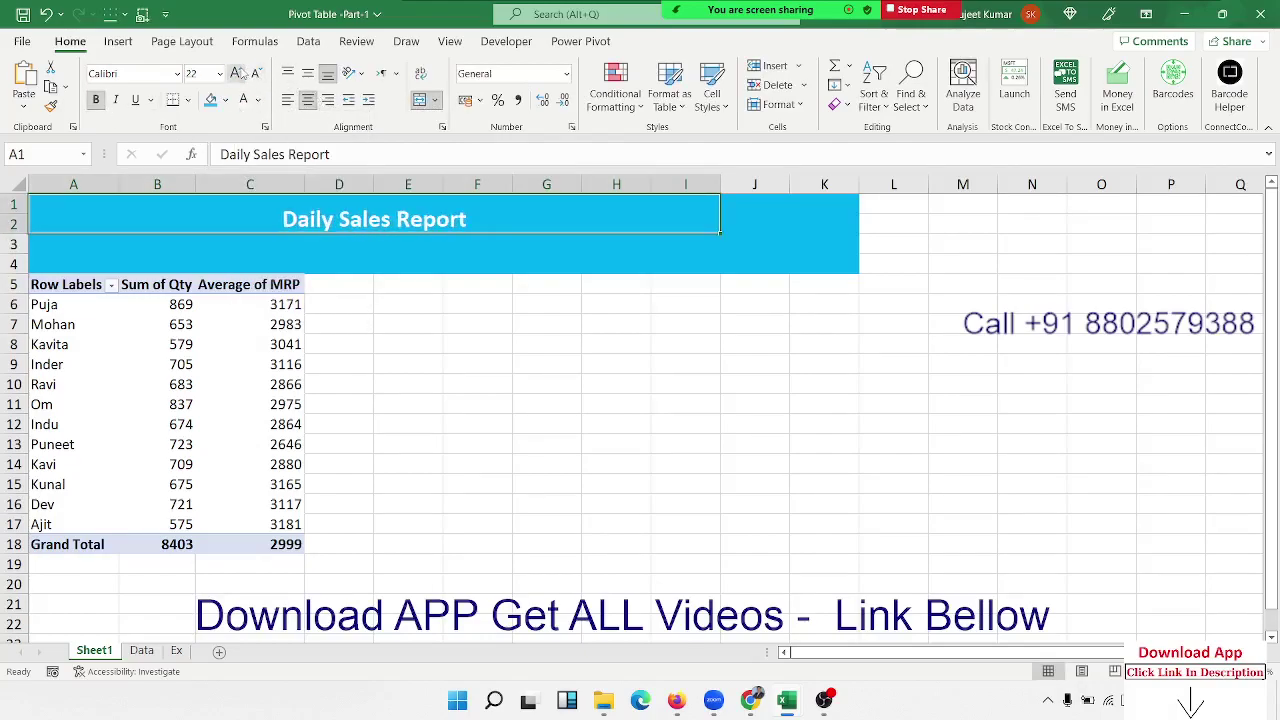
pyautogui.click(239, 72)
pyautogui.click(240, 70)
pyautogui.click(238, 72)
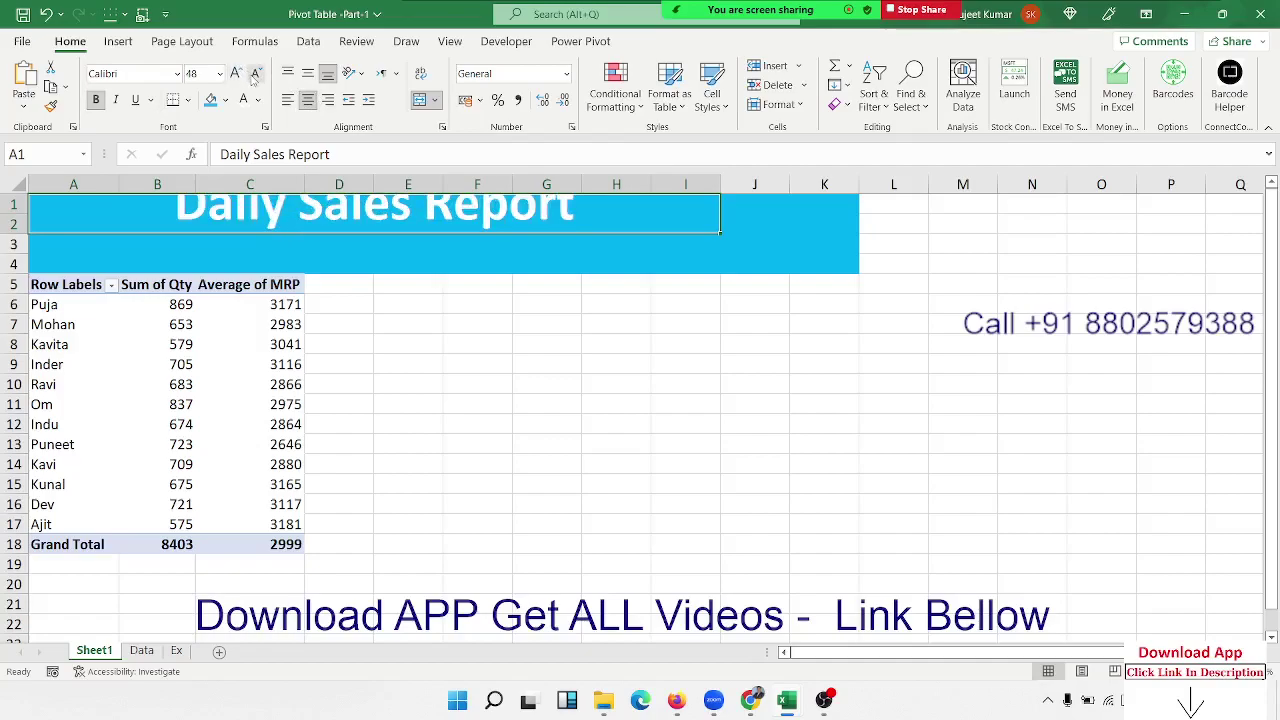
pyautogui.click(255, 75)
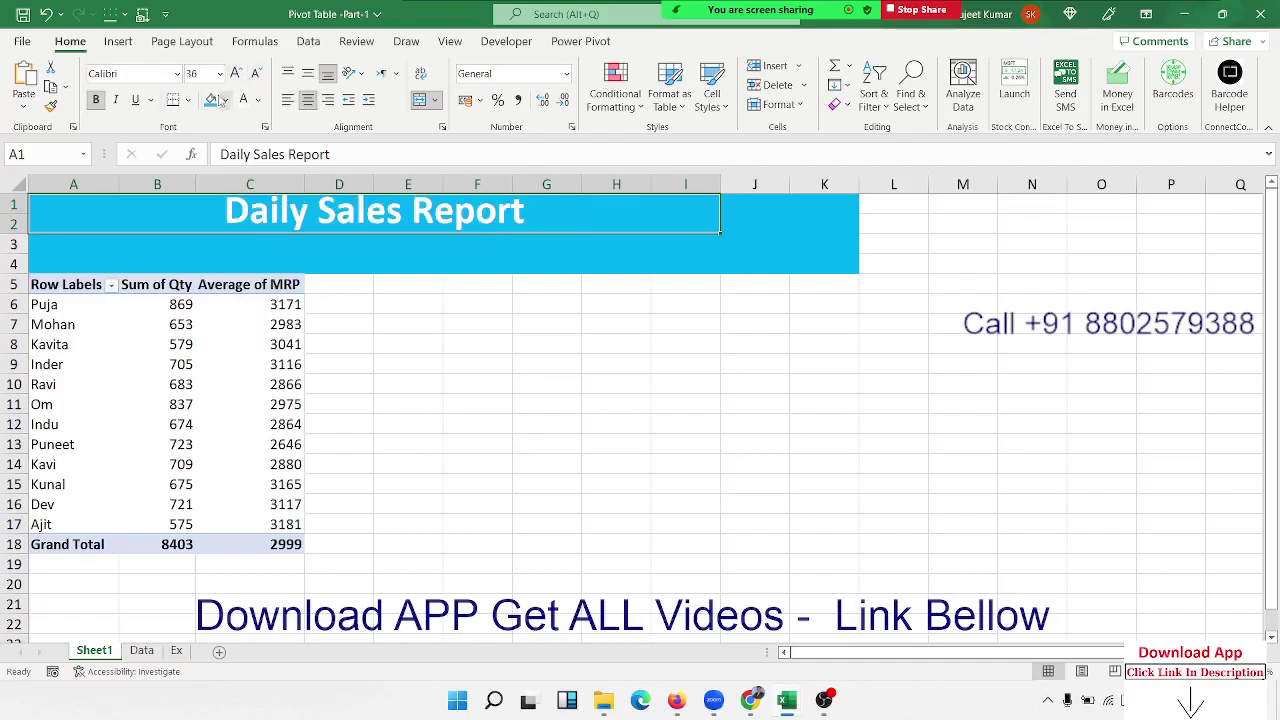
pyautogui.moveTo(76, 244); pyautogui.dragTo(320, 255)
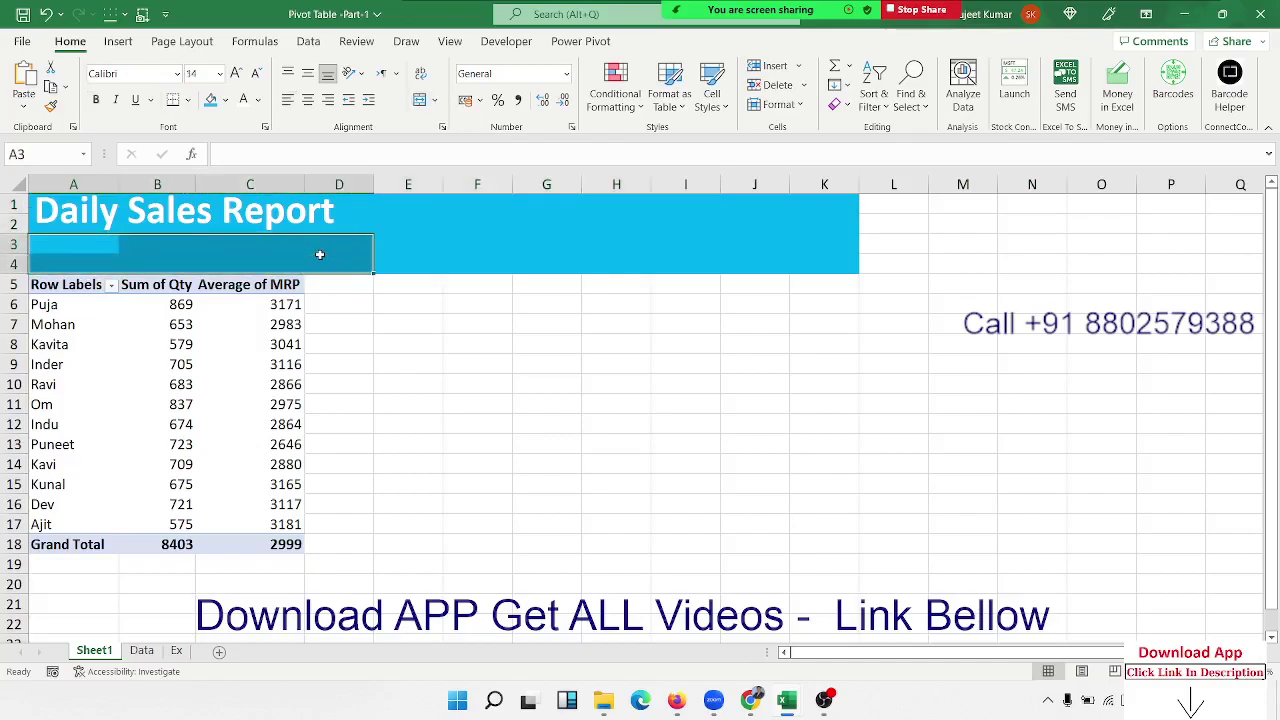
# Merge A3:D4 and enter the subtitle 'IPT Excel School'
pyautogui.click(420, 101)
pyautogui.hotkey('shift', 'F10')
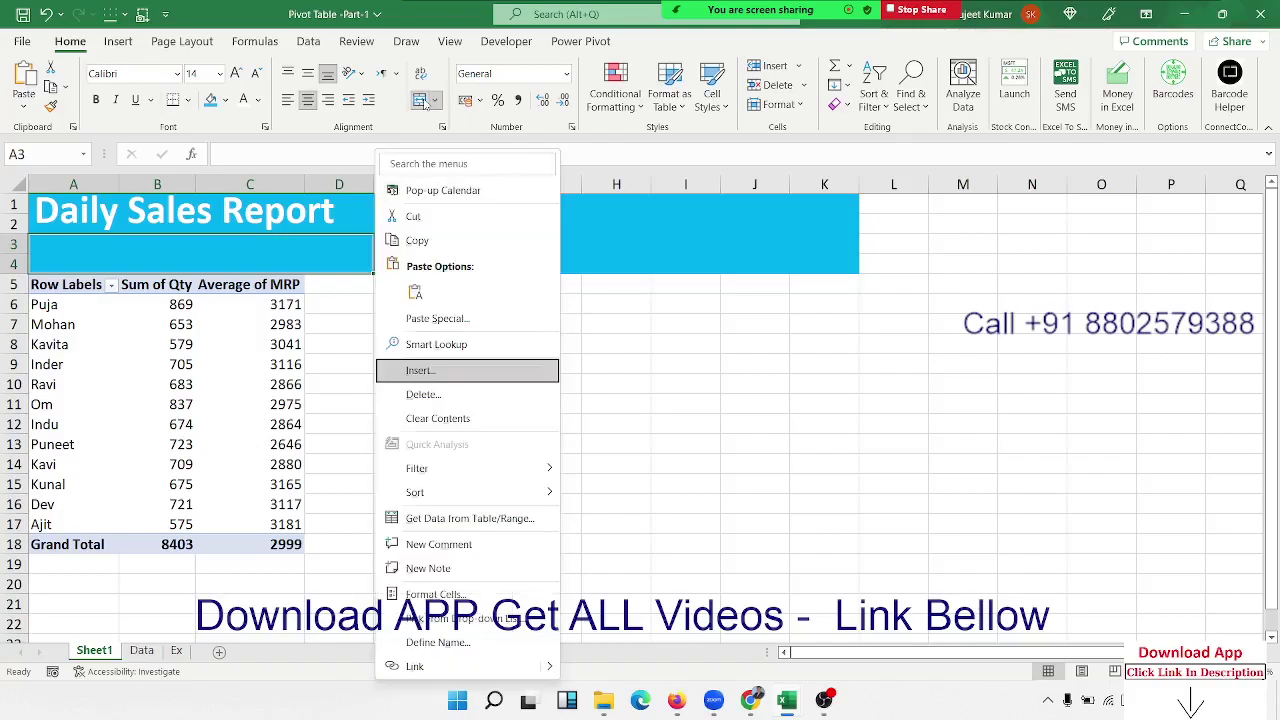
pyautogui.press('Escape')
pyautogui.write('I')
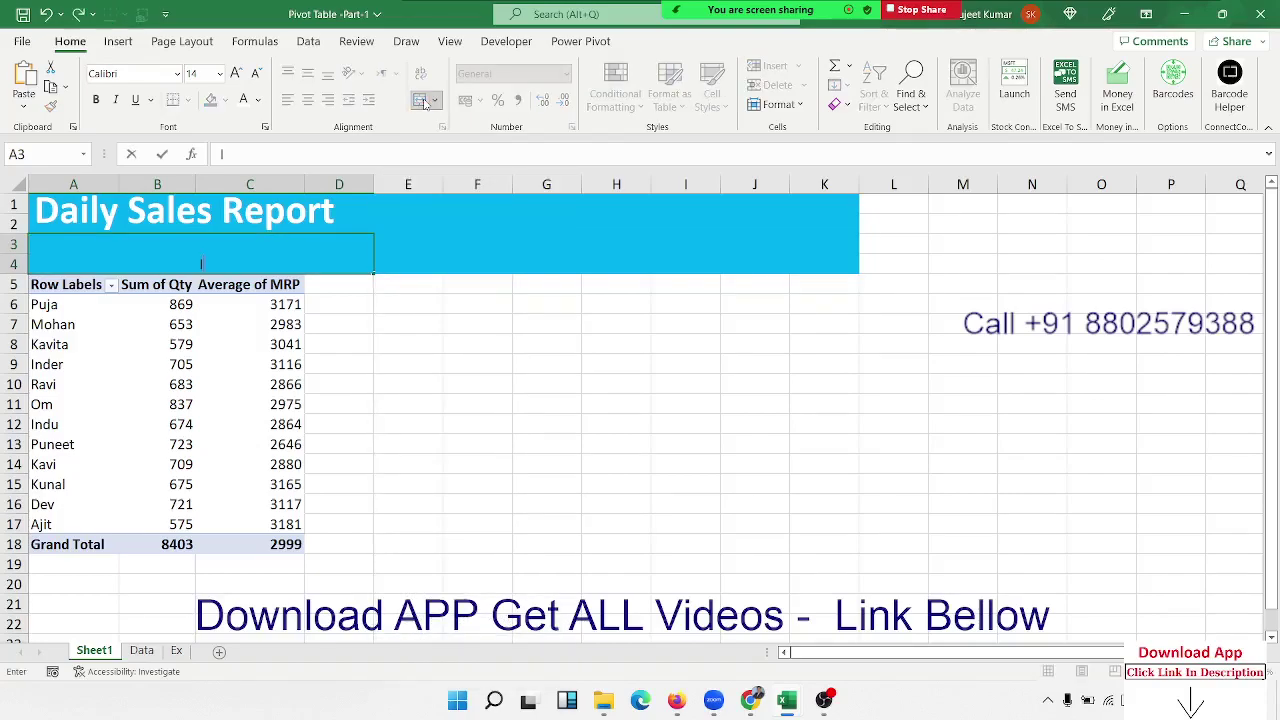
pyautogui.write('PT Exce')
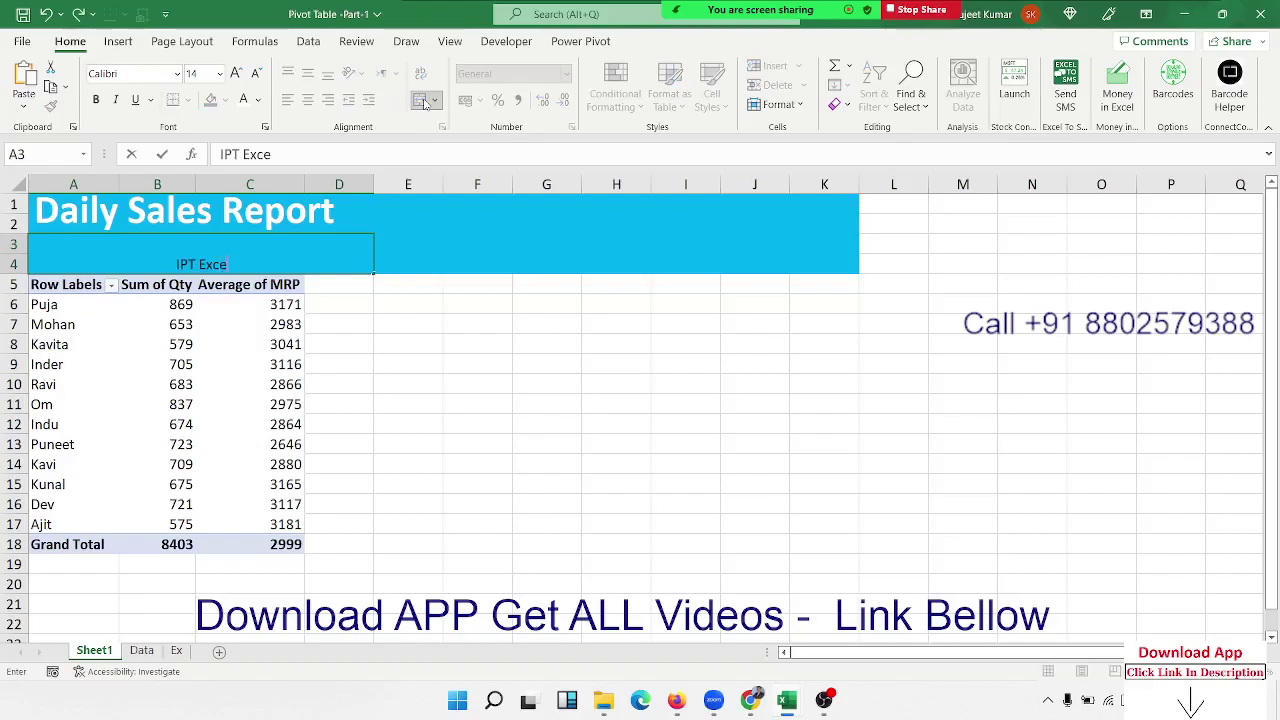
pyautogui.write('l A')
pyautogui.press('BackSpace')
pyautogui.write('Scho')
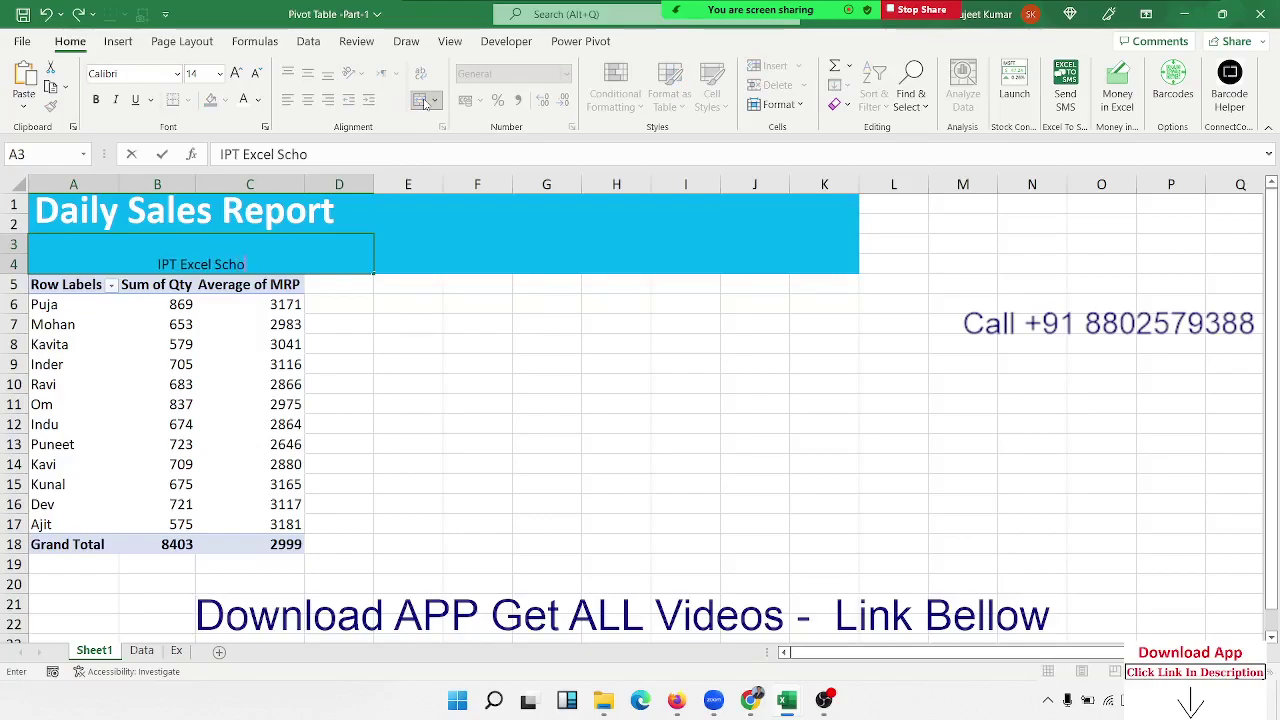
pyautogui.write('ol')
pyautogui.press('Return')
pyautogui.press('Up')
pyautogui.press('Up')
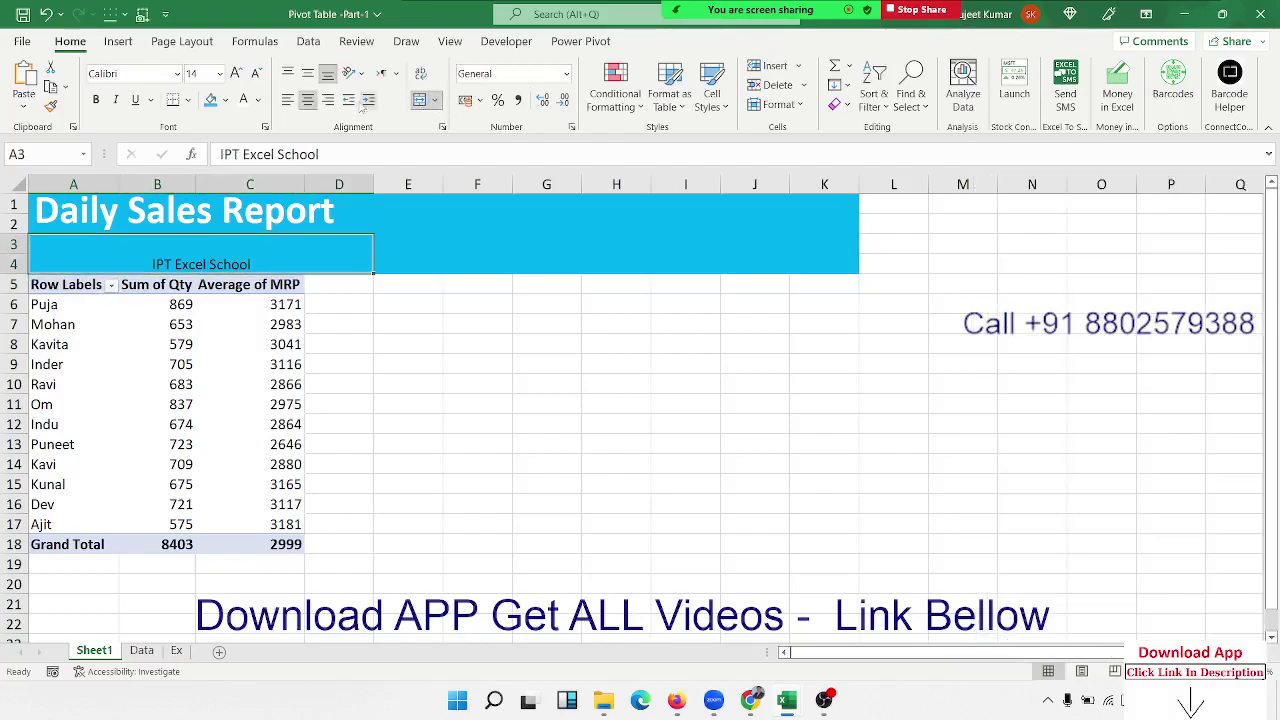
# Middle- and left-align the subtitle, enlarge it to 22 pt, and color it white
pyautogui.click(308, 76)
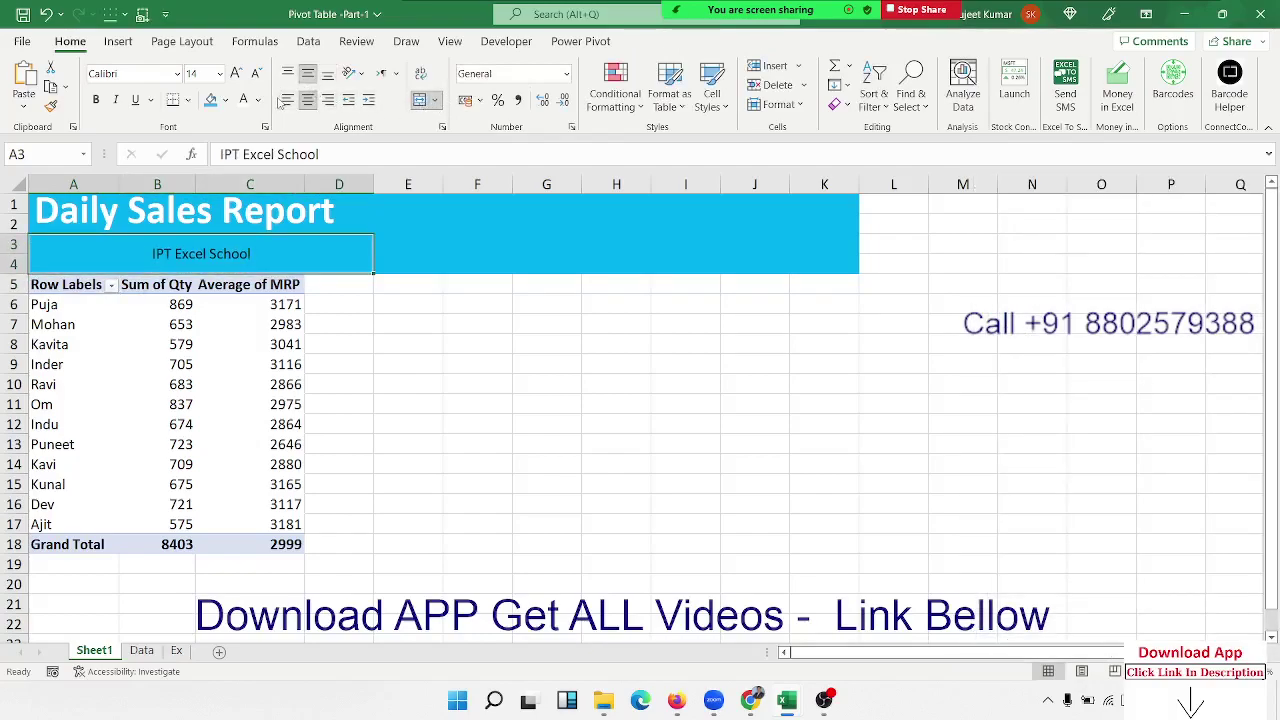
pyautogui.click(287, 100)
pyautogui.click(237, 74)
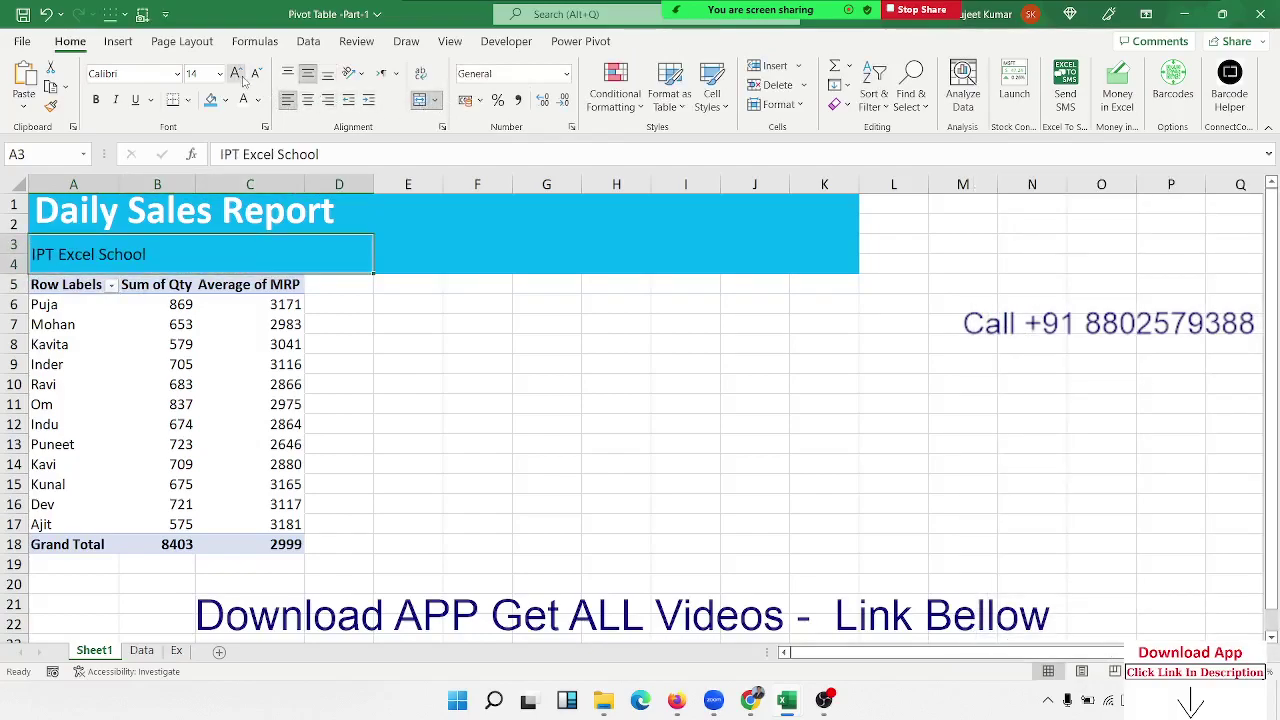
pyautogui.click(237, 74)
pyautogui.click(237, 74)
pyautogui.click(237, 74)
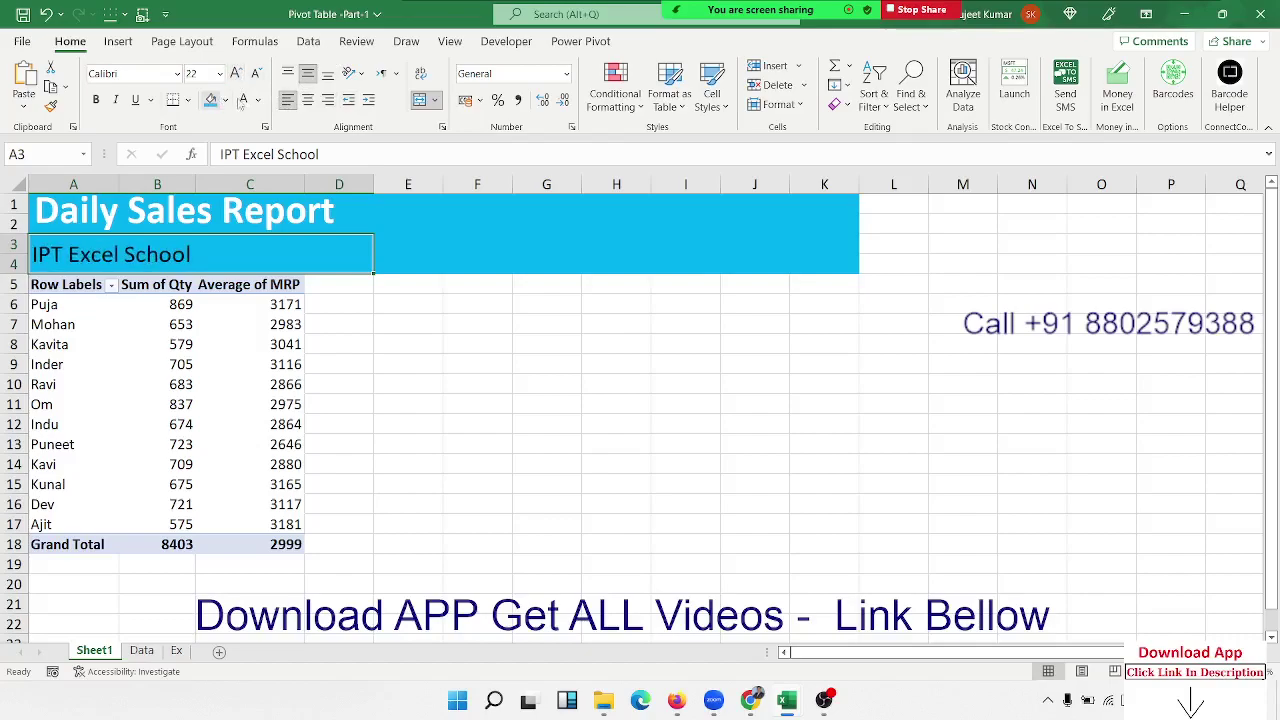
pyautogui.click(243, 100)
pyautogui.moveTo(582, 254); pyautogui.dragTo(782, 243)
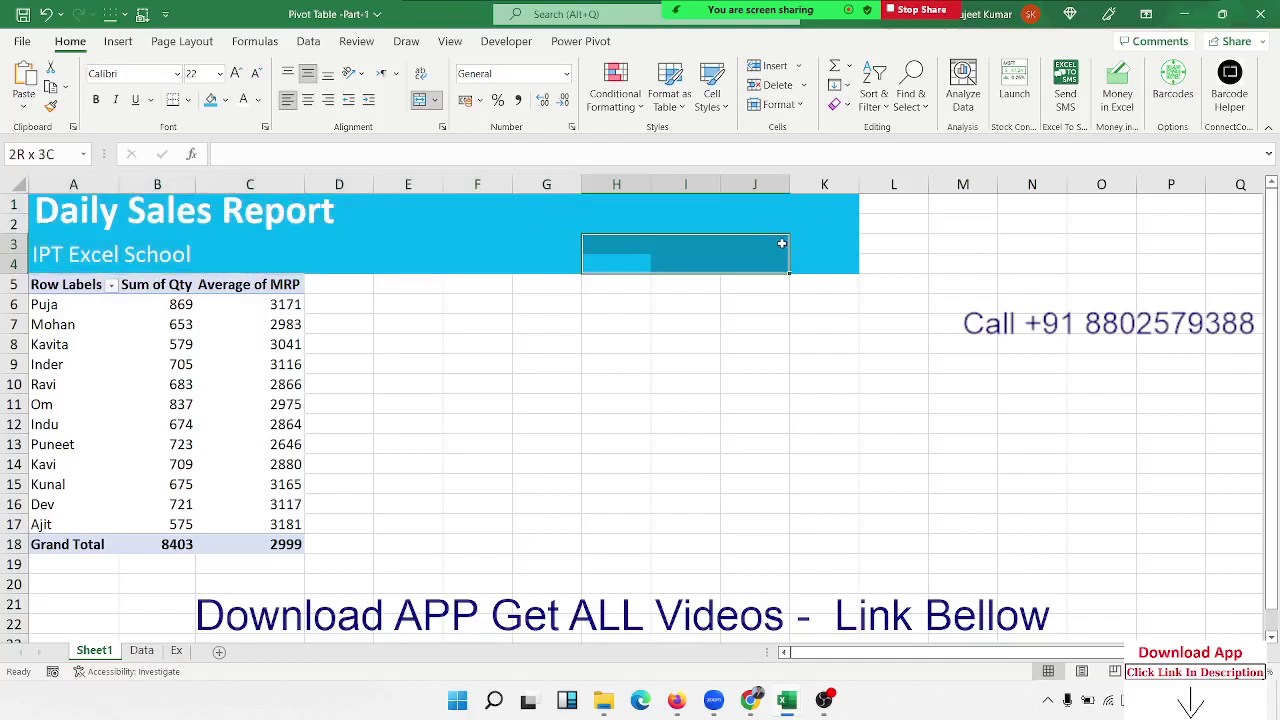
# Merge H3:J4 and enter 'JAN -2022 to Tilled Date'
pyautogui.click(420, 101)
pyautogui.write('20')
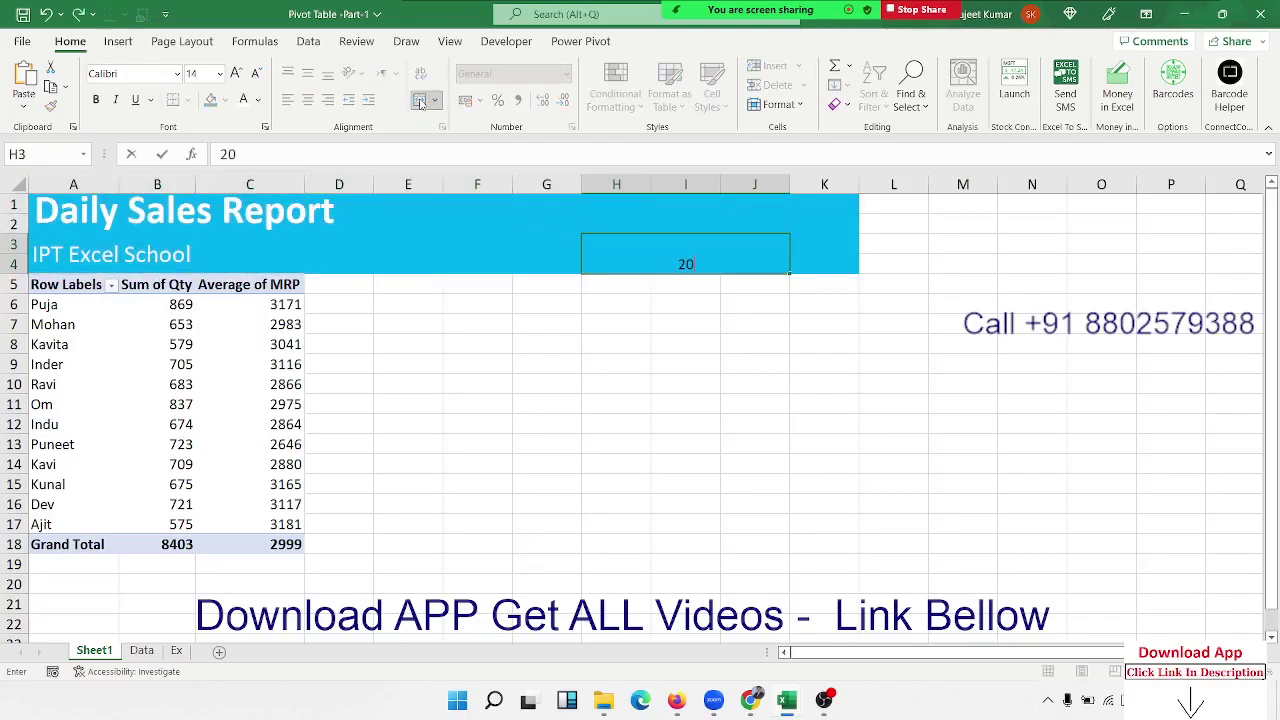
pyautogui.write('22')
pyautogui.press('BackSpace')
pyautogui.press('BackSpace')
pyautogui.press('BackSpace')
pyautogui.press('BackSpace')
pyautogui.write('JAN')
pyautogui.write(' -2022 to')
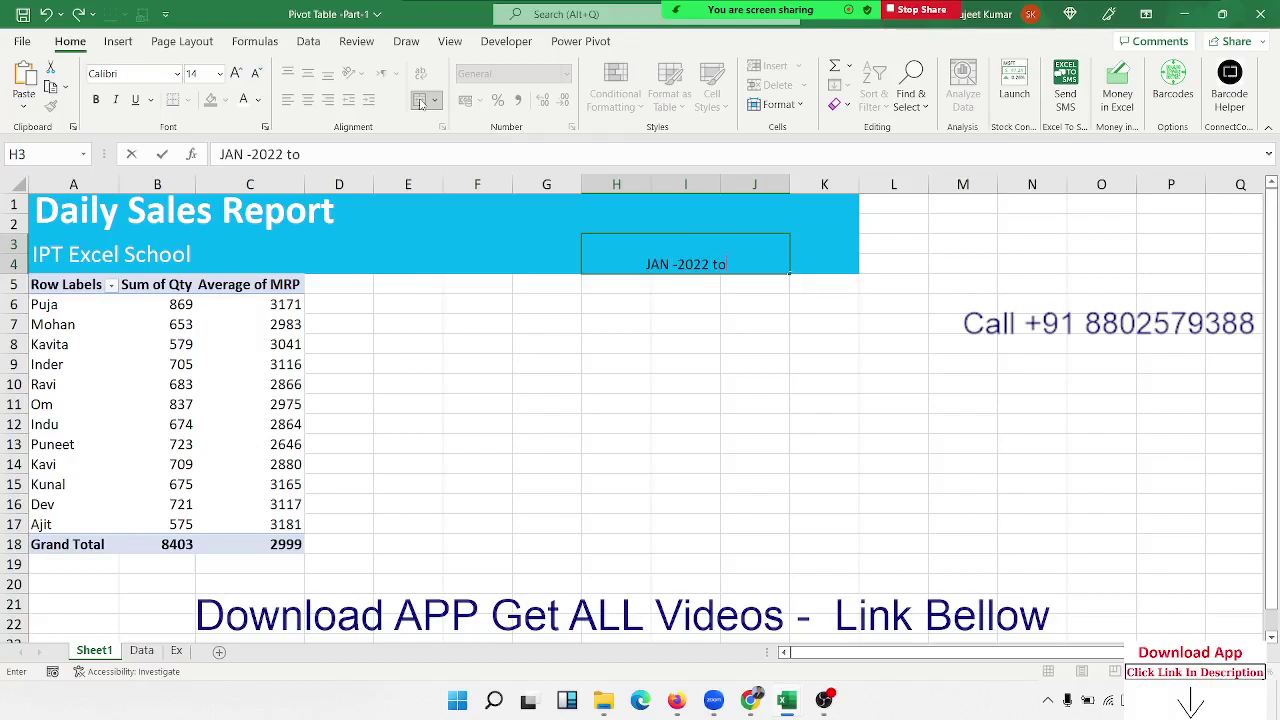
pyautogui.write(' Till')
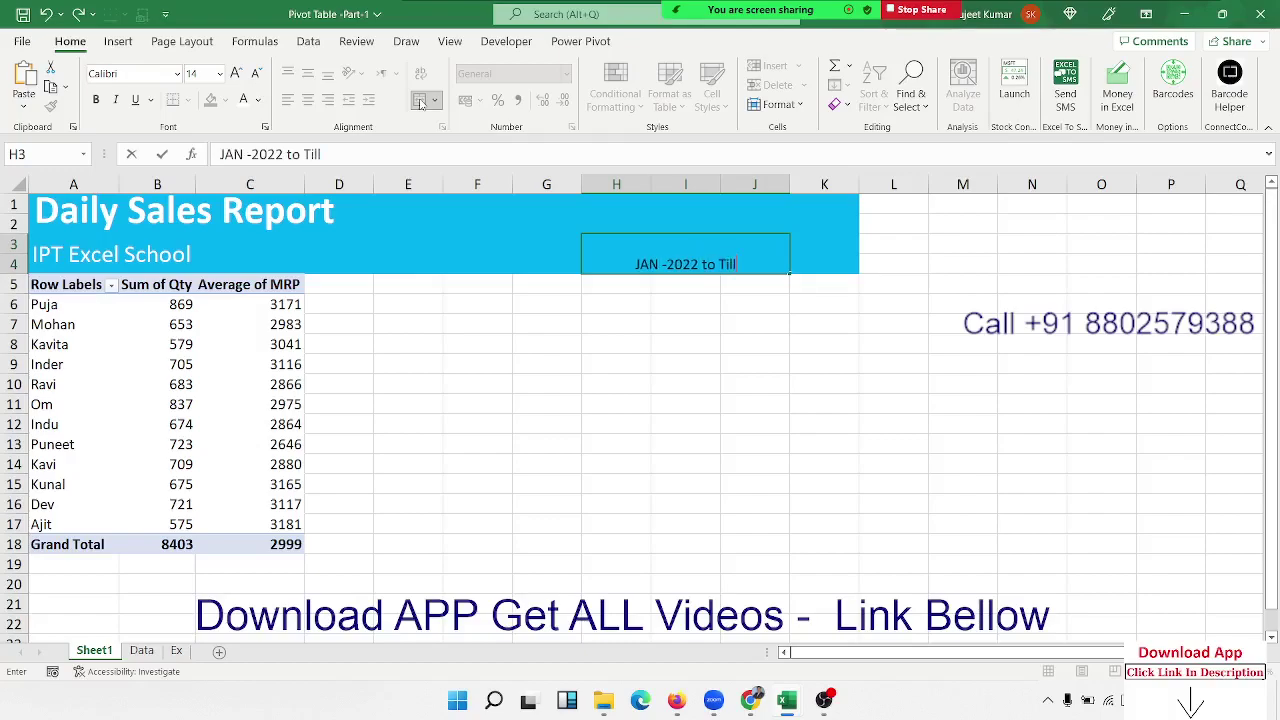
pyautogui.write('rd')
pyautogui.press('BackSpace')
pyautogui.press('BackSpace')
pyautogui.write('ed Da')
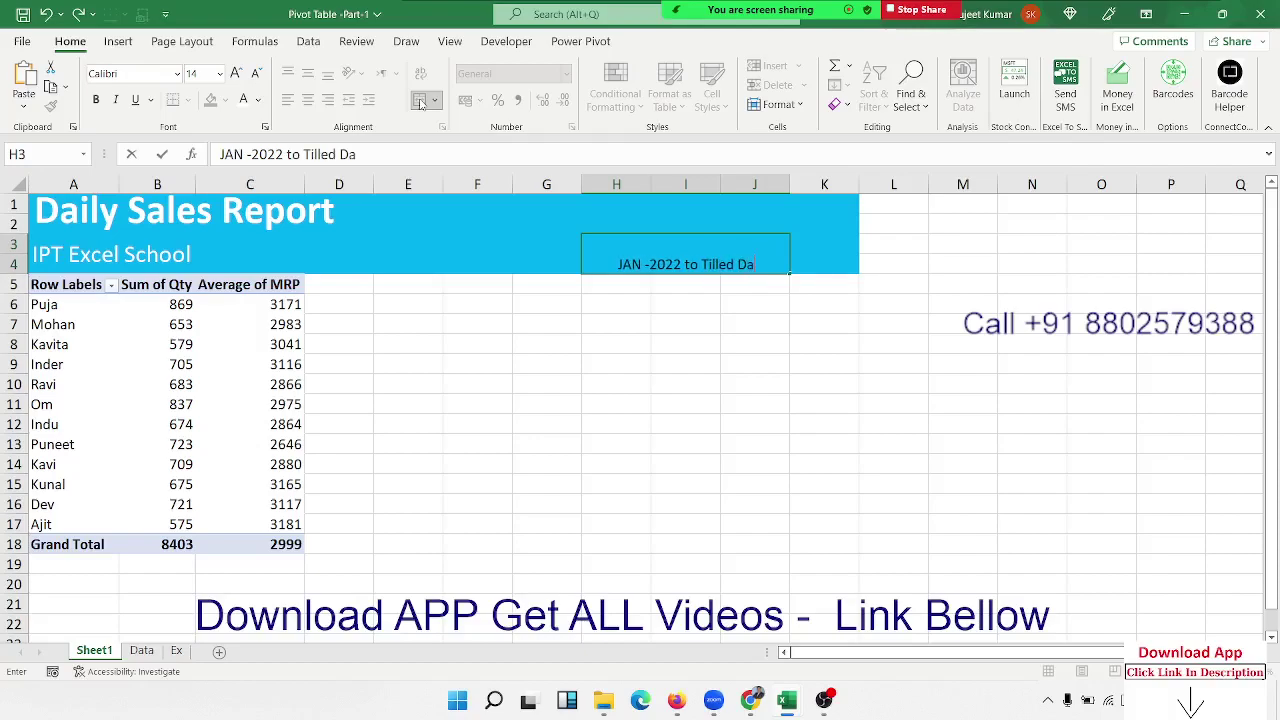
pyautogui.write('te')
pyautogui.press('Return')
pyautogui.write('\\')
pyautogui.press('Escape')
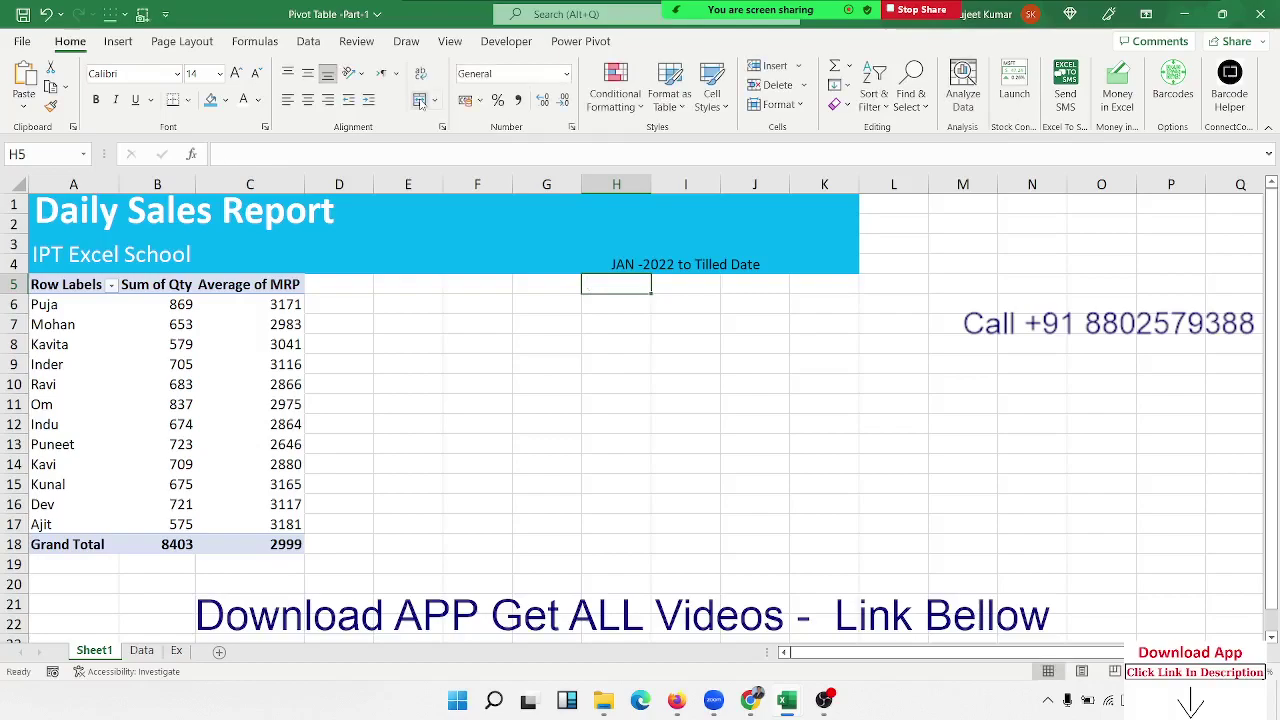
pyautogui.press('Up')
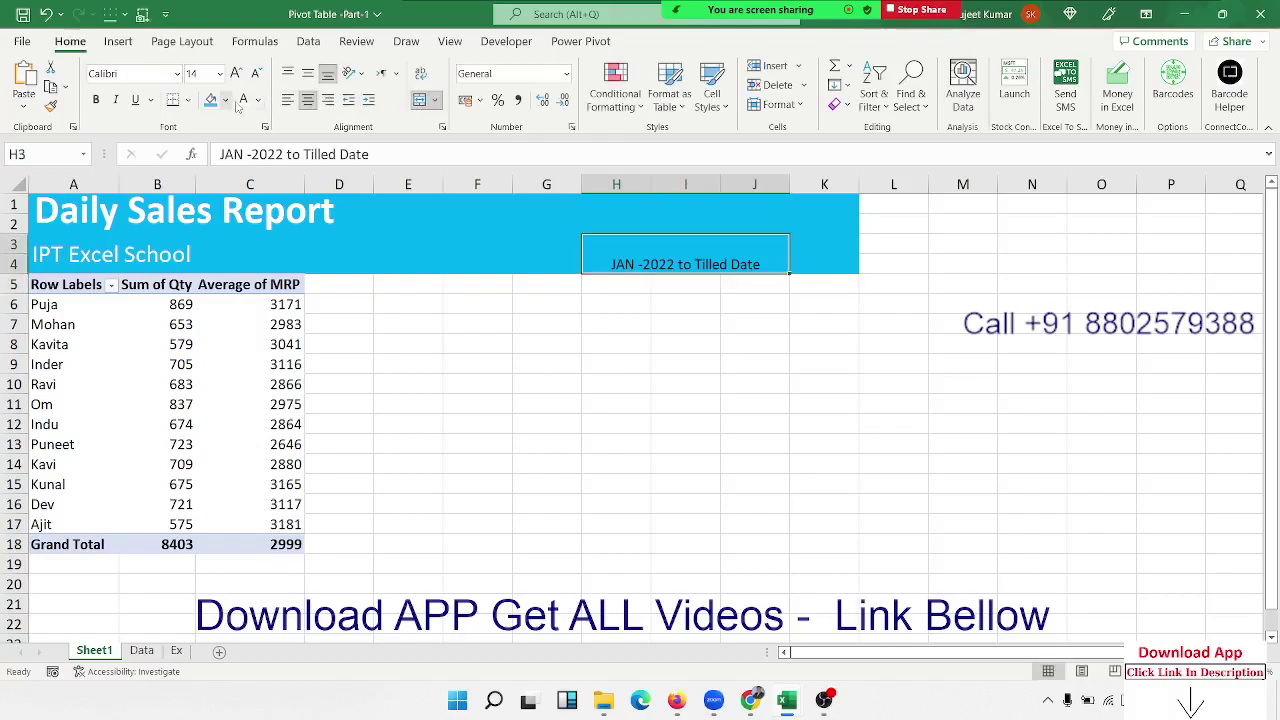
# Make the date text white, 18 pt, and middle-aligned
pyautogui.click(243, 101)
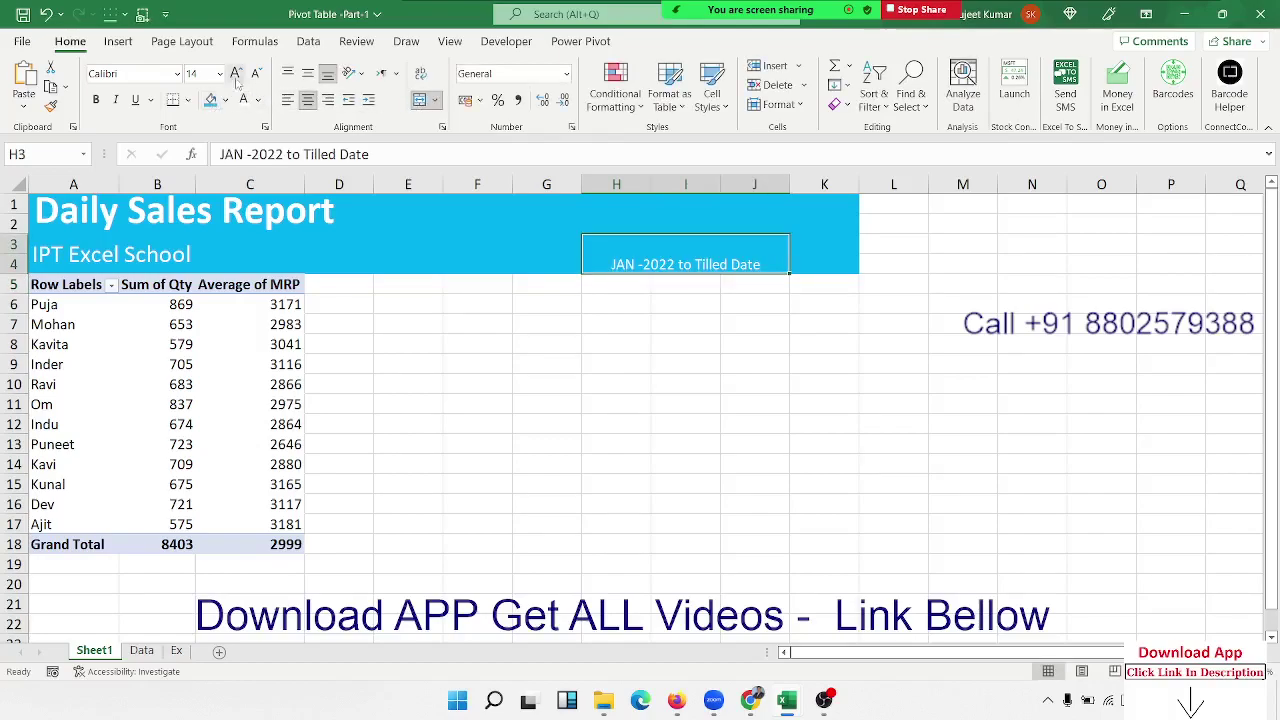
pyautogui.click(236, 74)
pyautogui.click(236, 74)
pyautogui.click(256, 76)
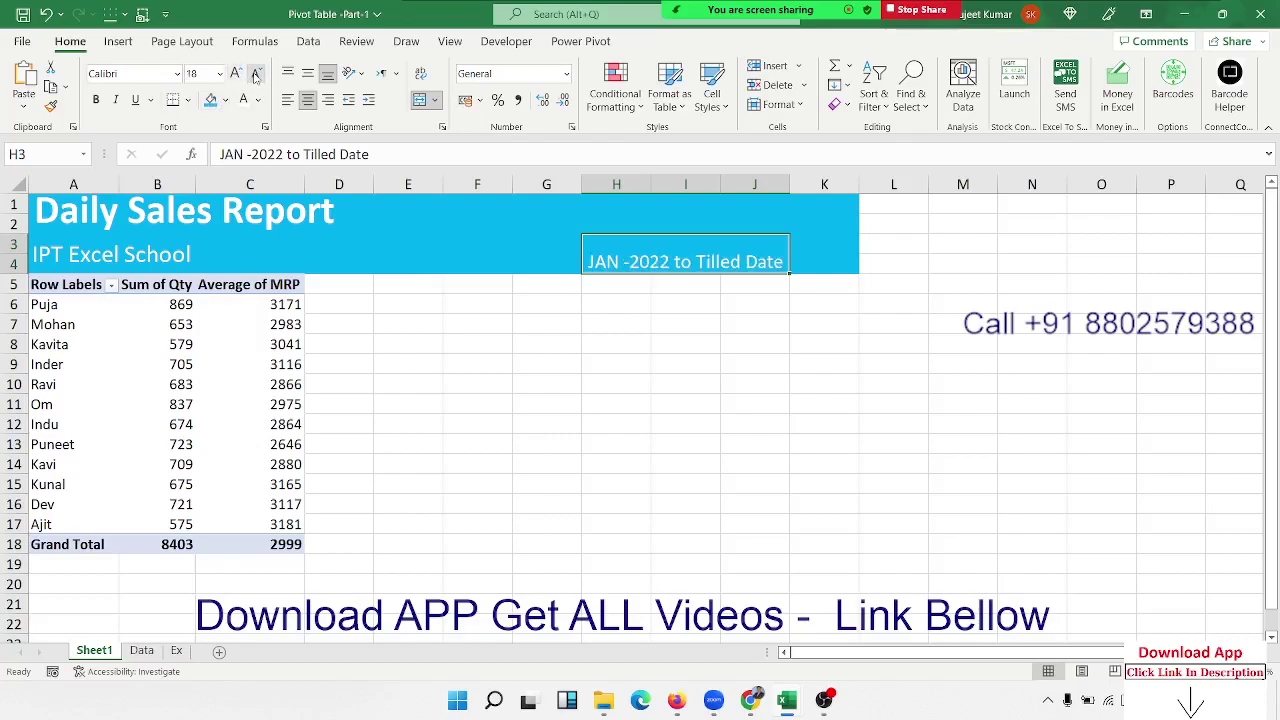
pyautogui.click(308, 73)
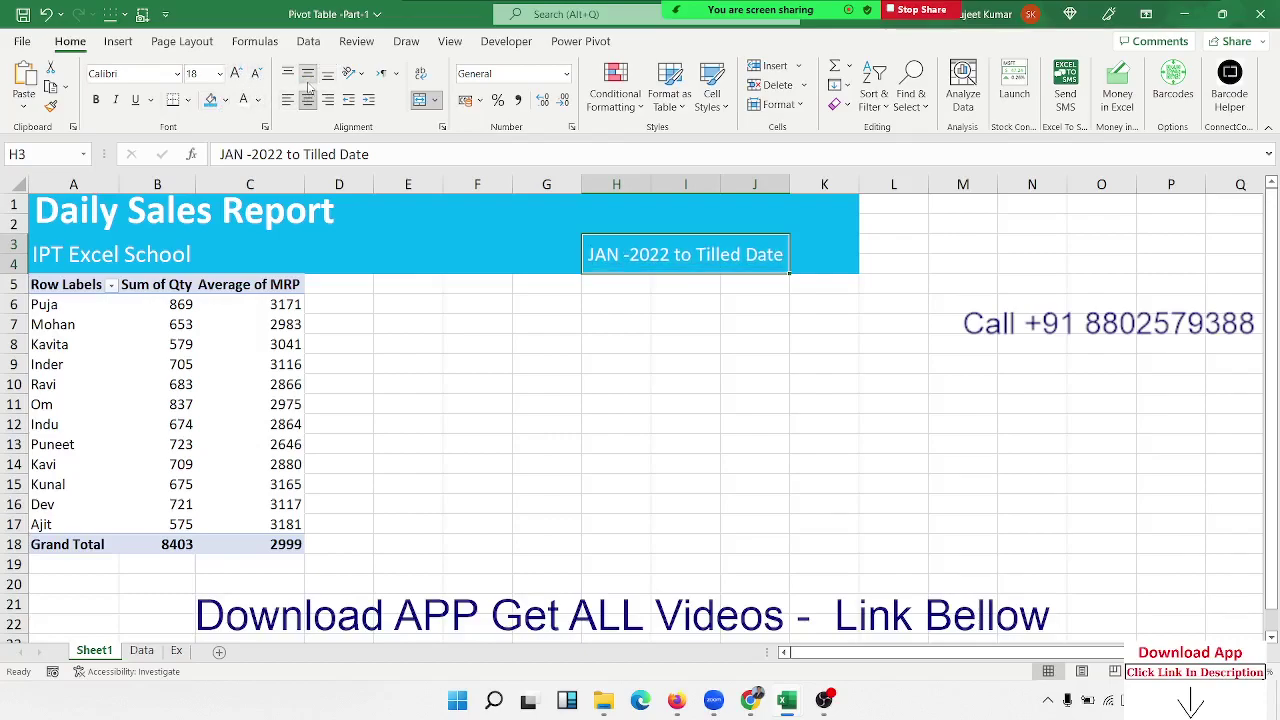
pyautogui.click(521, 324)
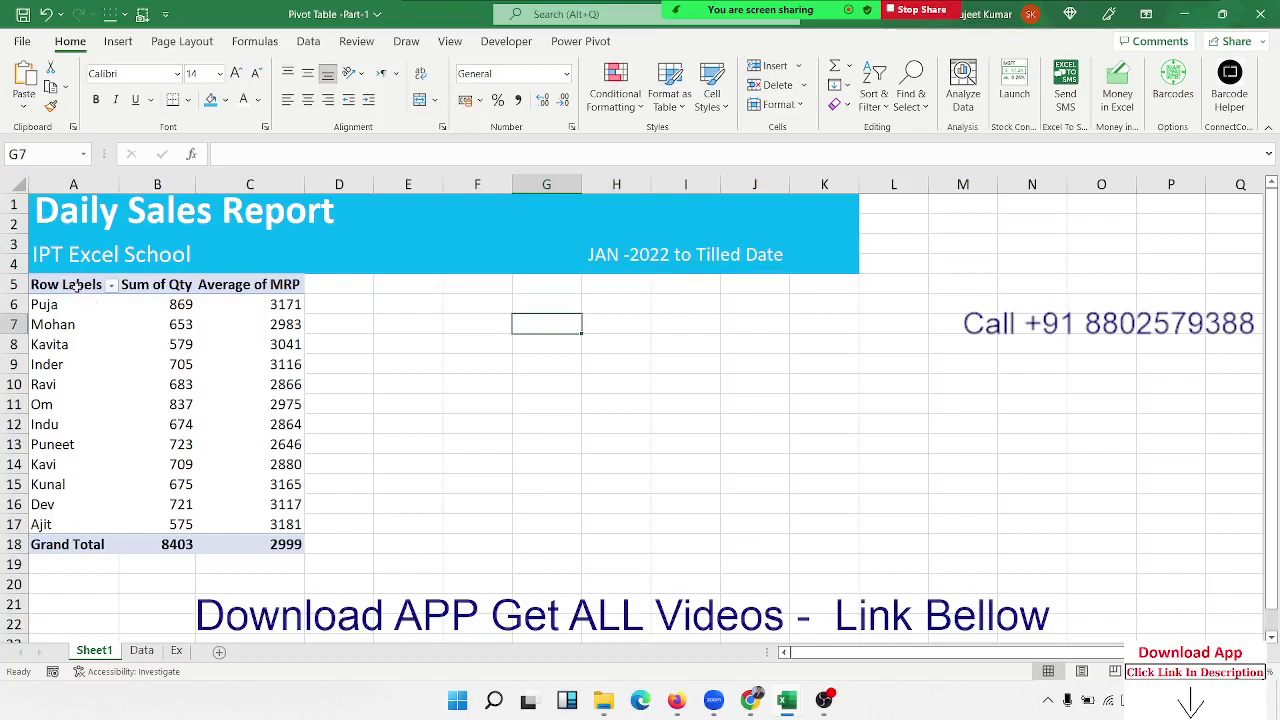
# Insert a shortened blank row above the pivot table
pyautogui.click(17, 284)
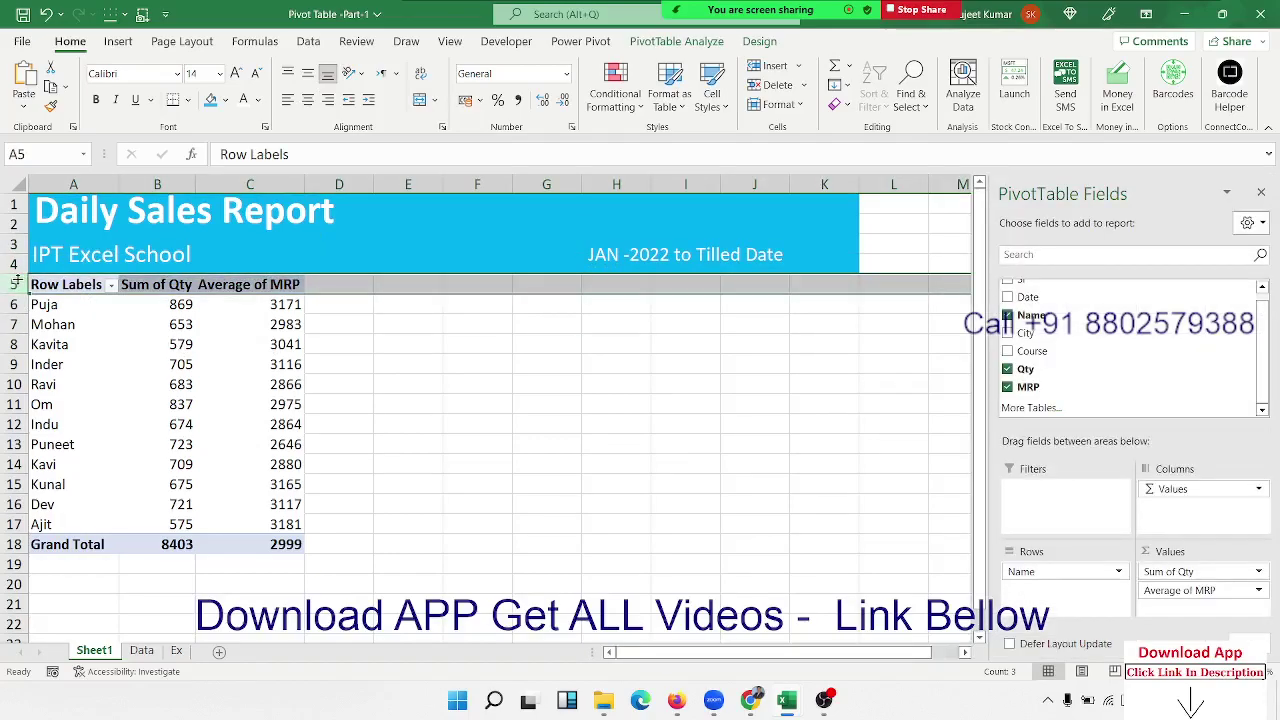
pyautogui.hotkey('ctrl', 'shift', '+')
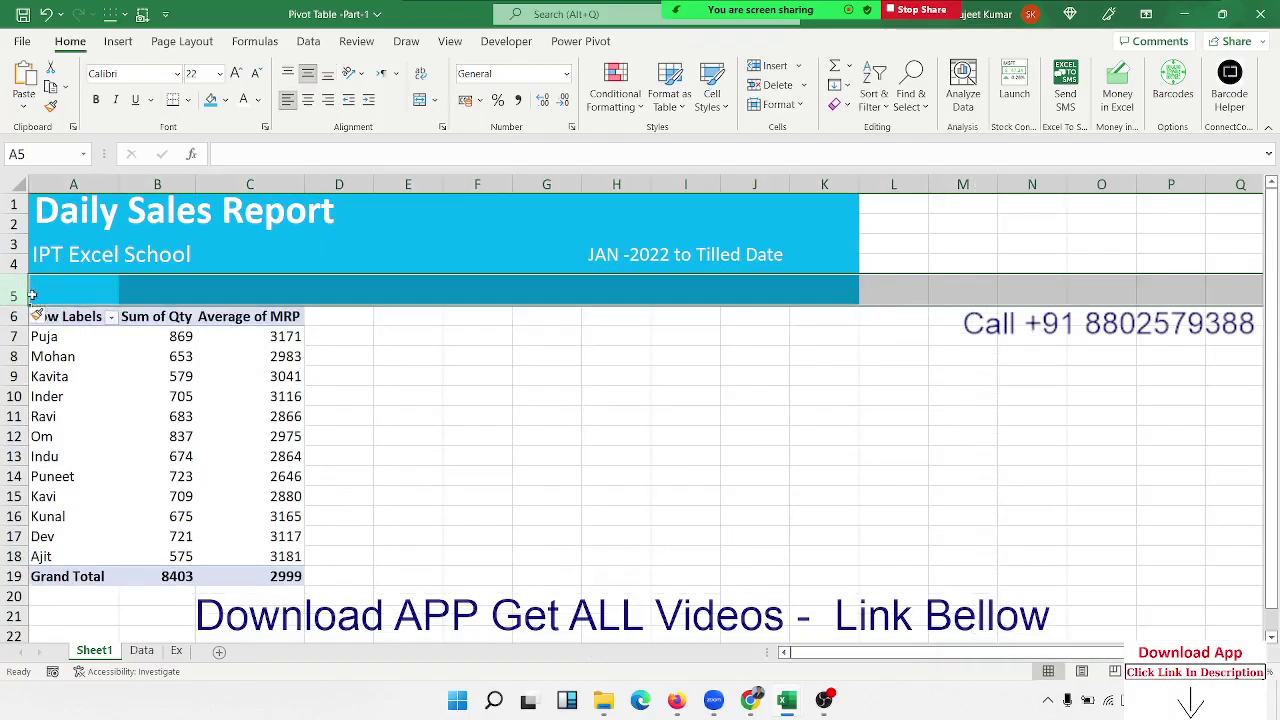
pyautogui.moveTo(17, 306); pyautogui.dragTo(19, 289)
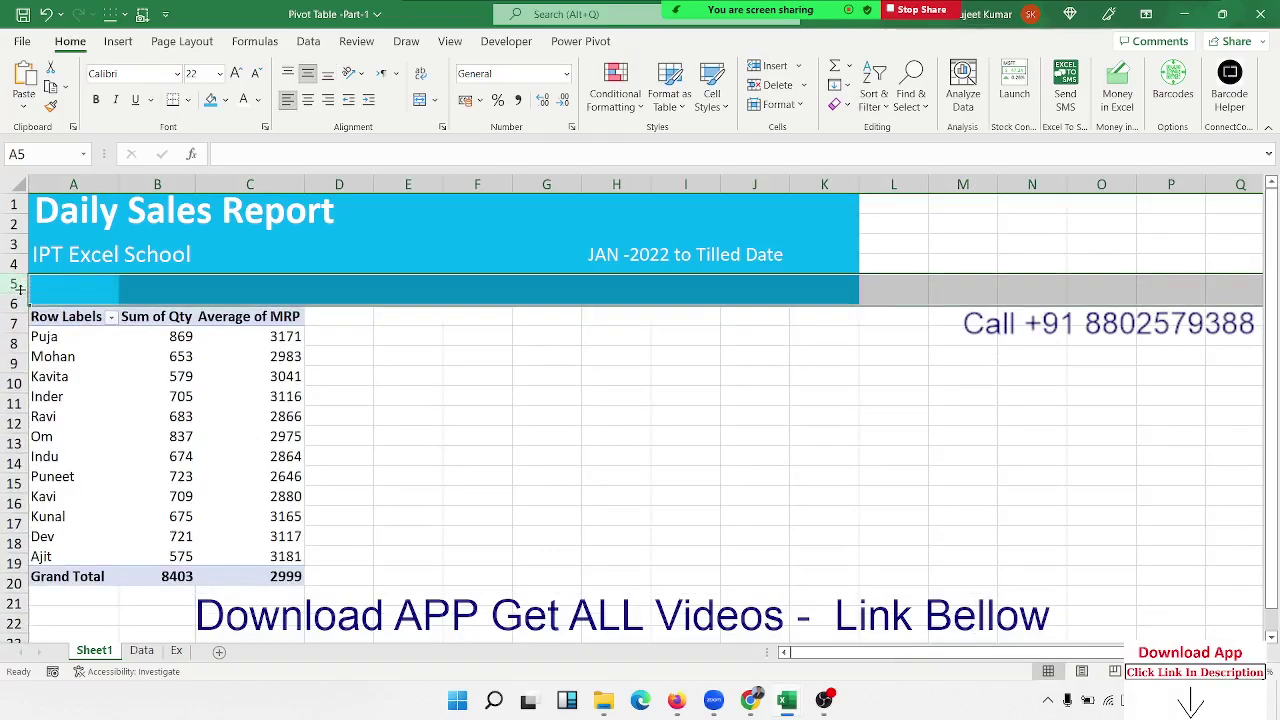
pyautogui.hotkey('ctrl', '-')
pyautogui.click(82, 378)
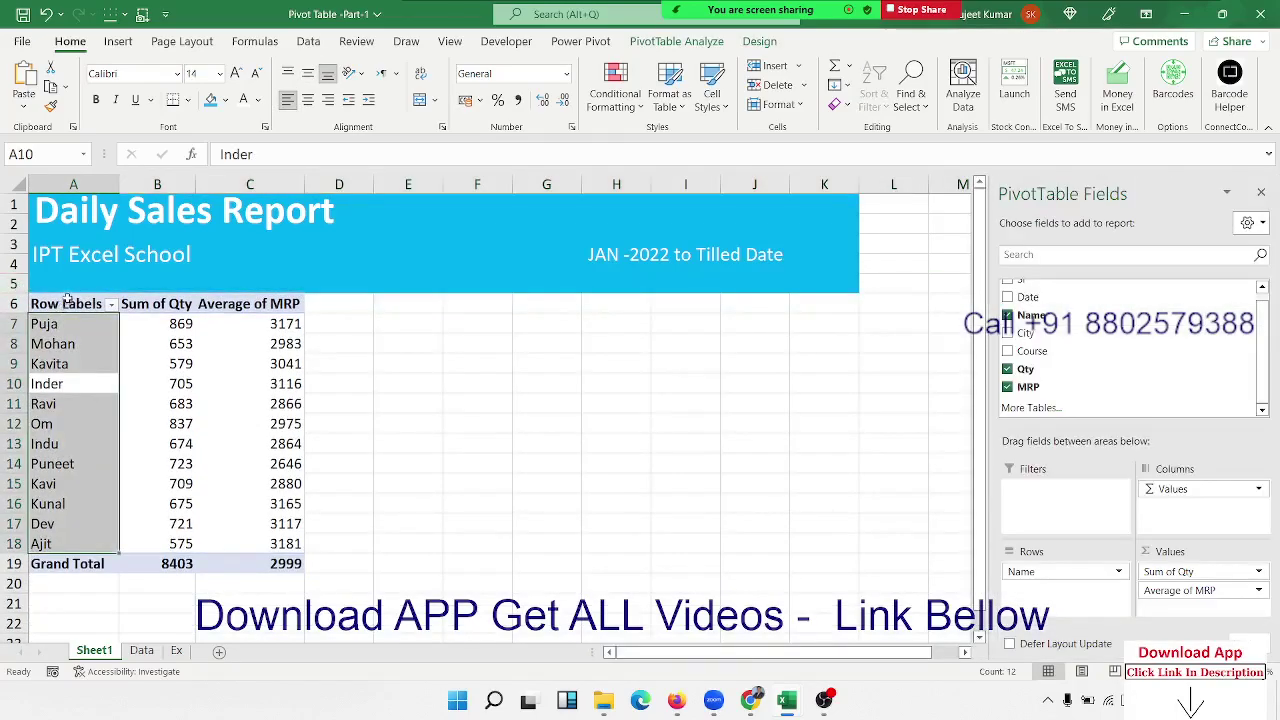
# Rename the pivot headers to Name, Total Sales and MRP per Pic, then select the whole pivot
pyautogui.click(67, 302)
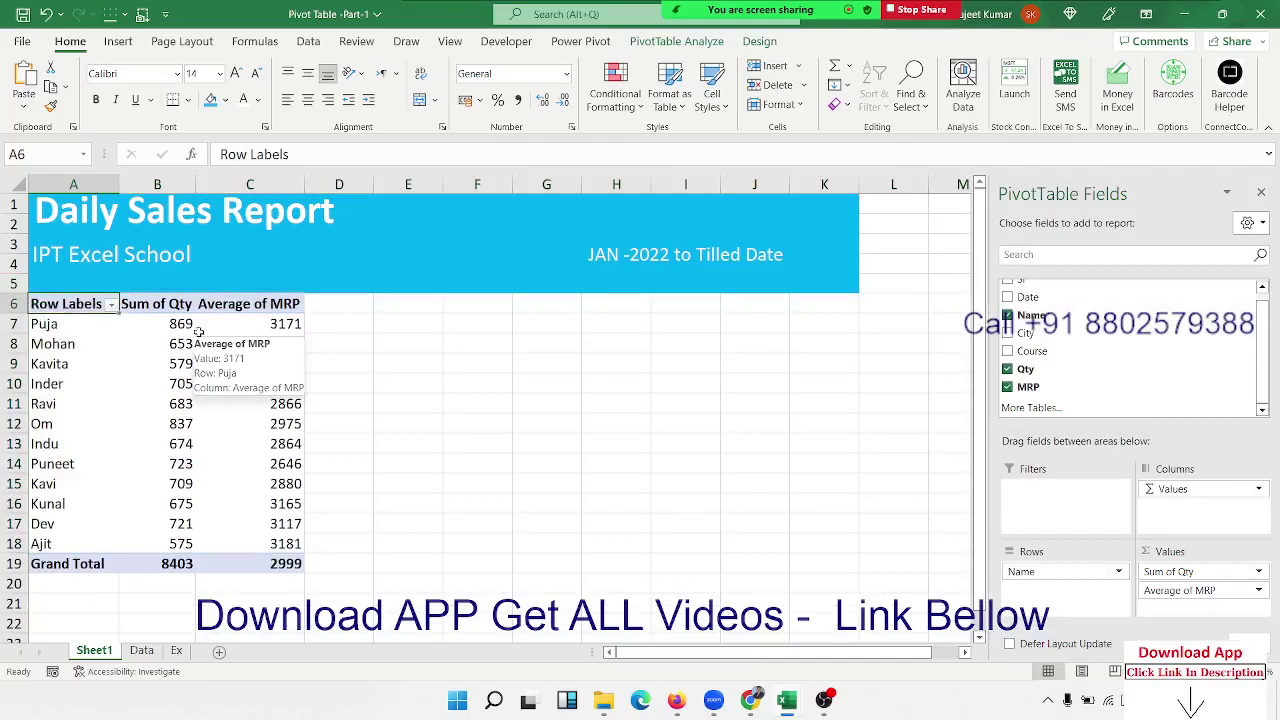
pyautogui.write('Name')
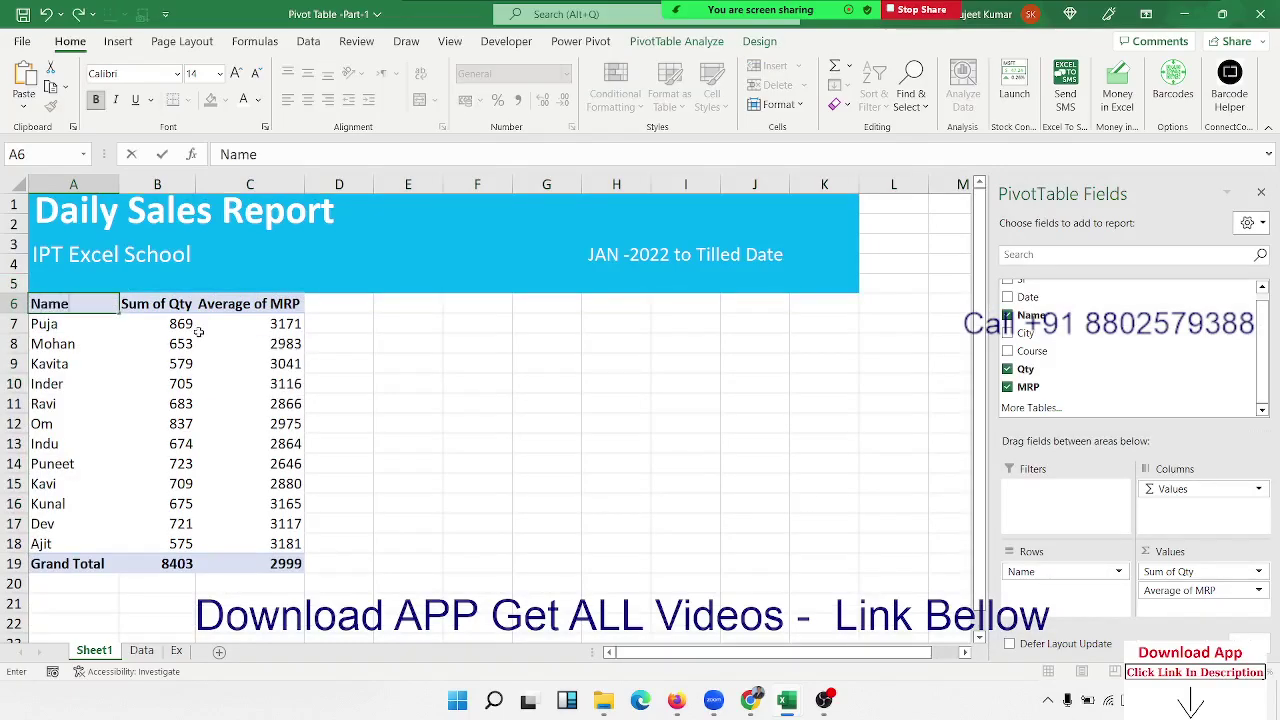
pyautogui.press('Tab')
pyautogui.write('Tot')
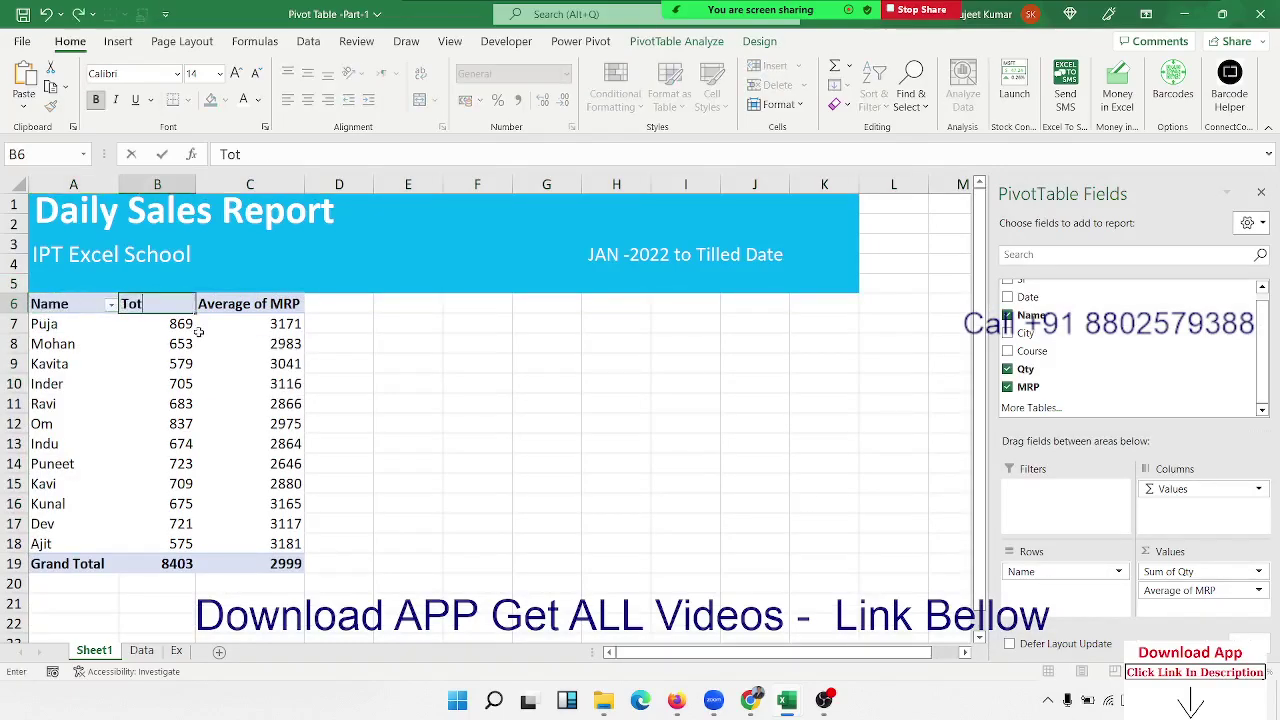
pyautogui.write('al')
pyautogui.write(' Sales')
pyautogui.press('Tab')
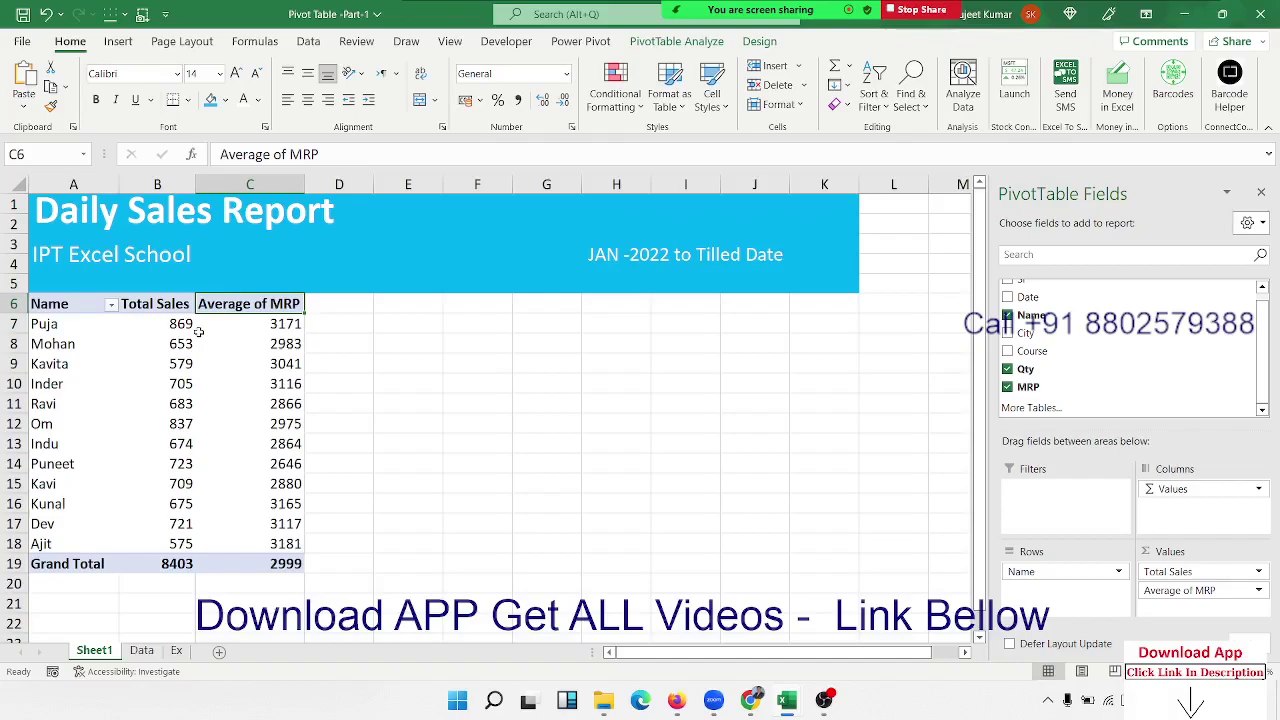
pyautogui.press('BackSpace')
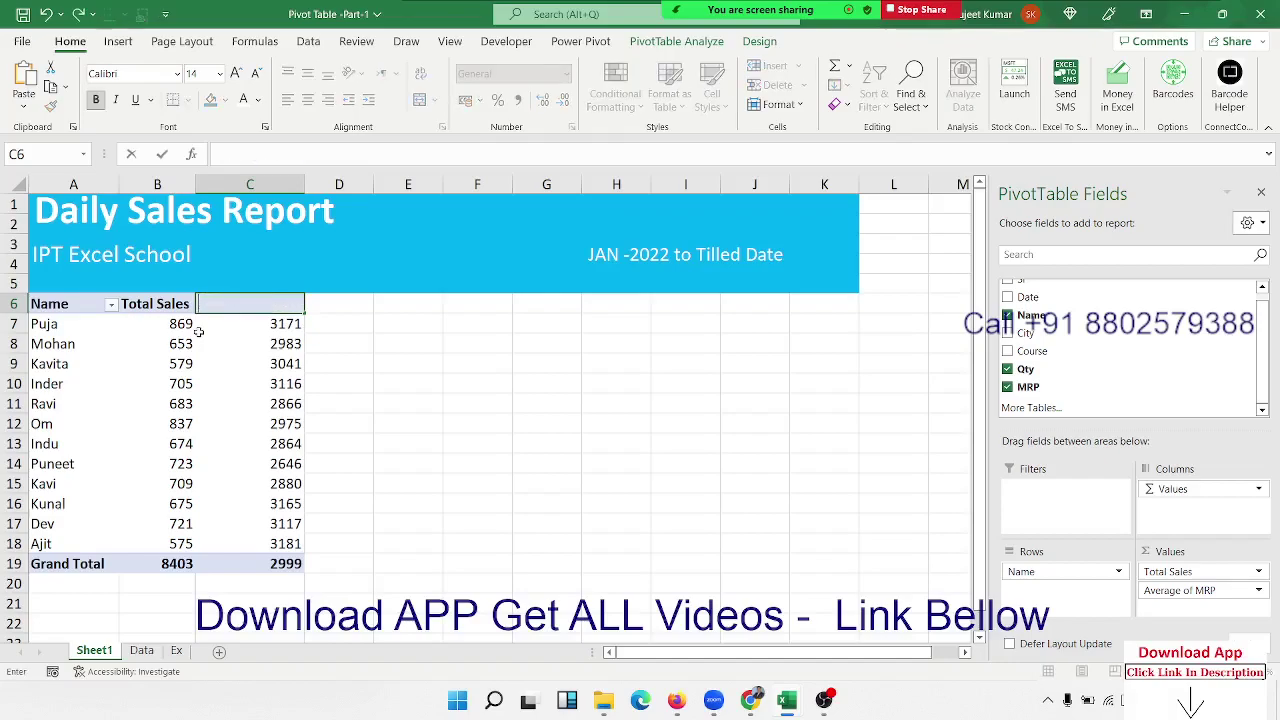
pyautogui.write('MRP')
pyautogui.write(' per')
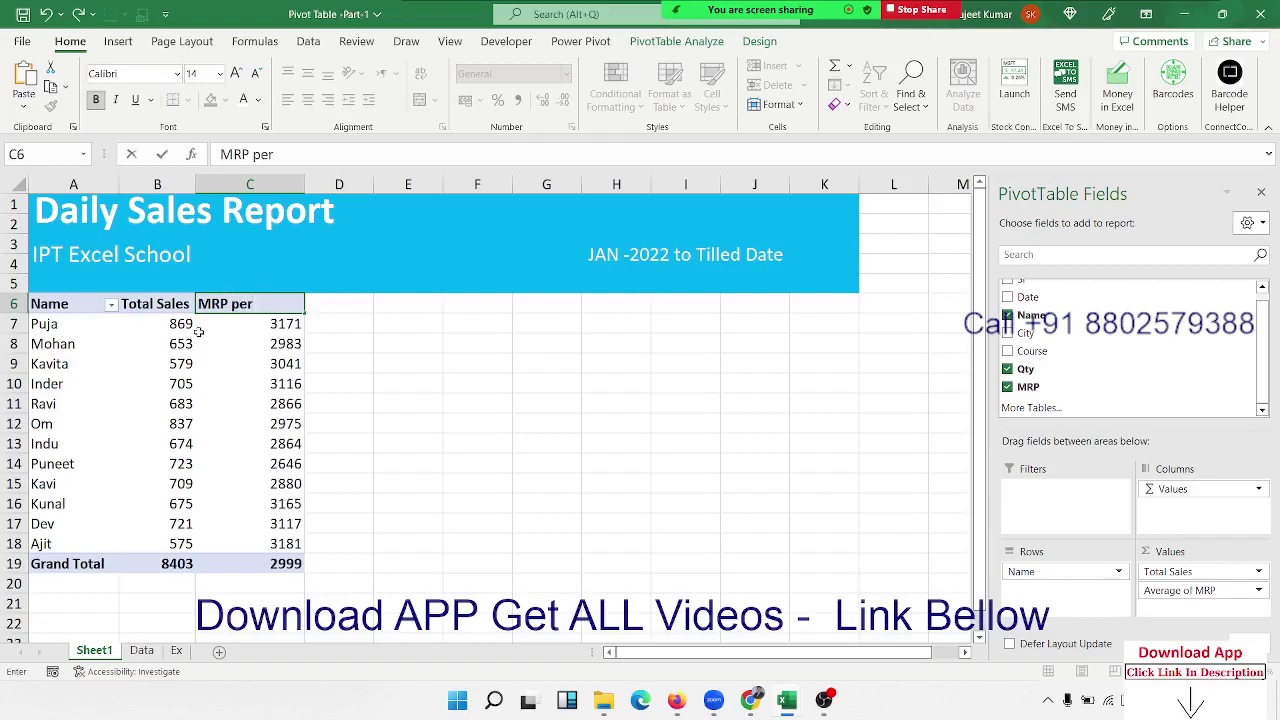
pyautogui.write(' Pic')
pyautogui.press('Return')
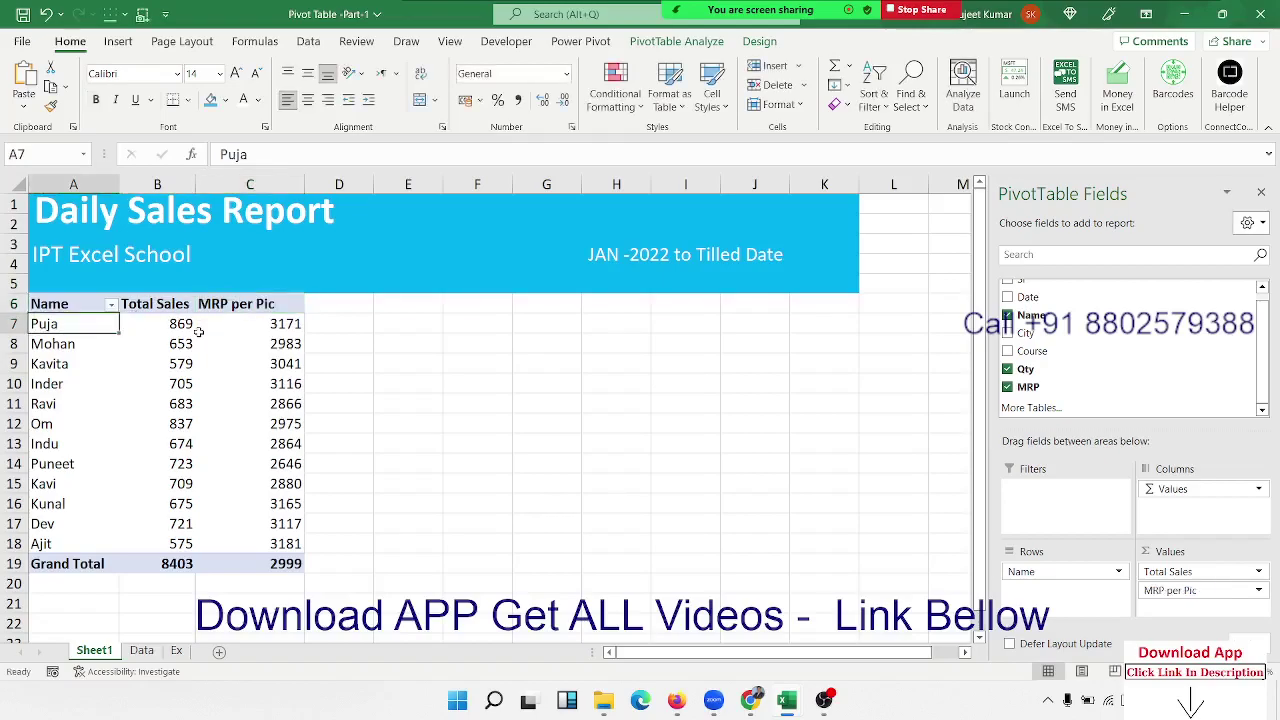
pyautogui.press('Up')
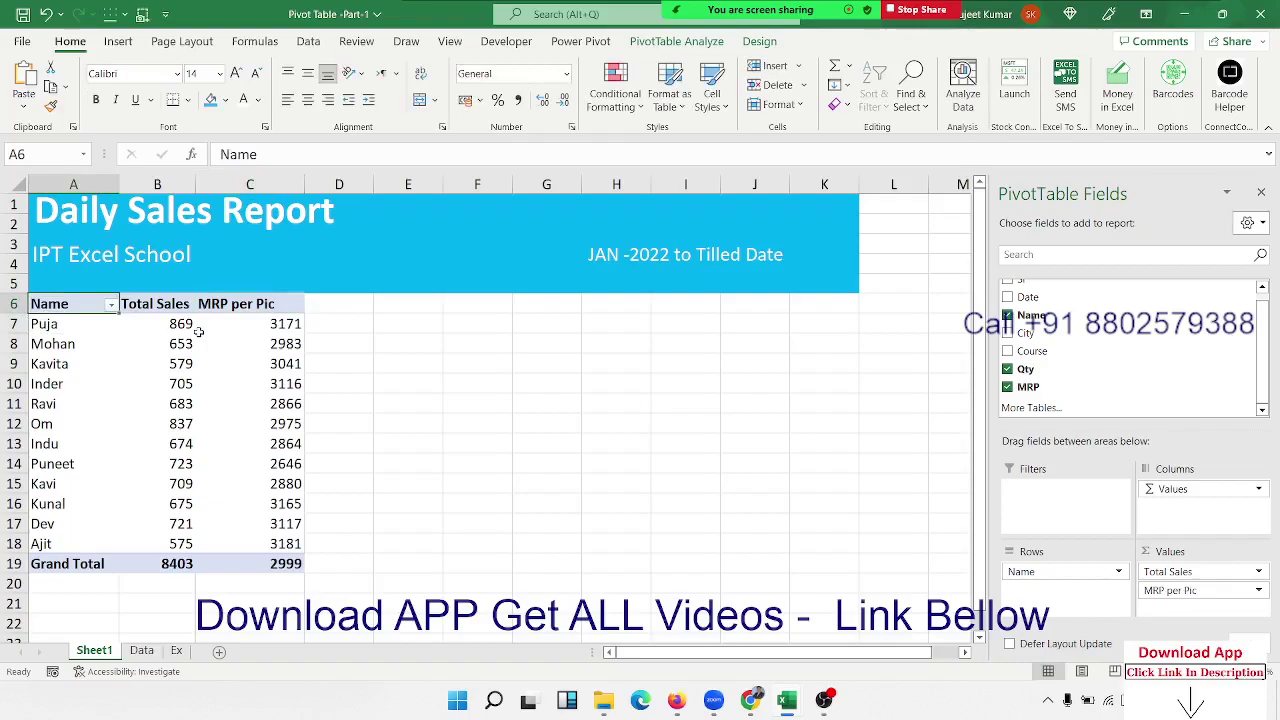
pyautogui.hotkey('ctrl', 'shift', 'Right')
pyautogui.hotkey('ctrl', 'shift', 'Down')
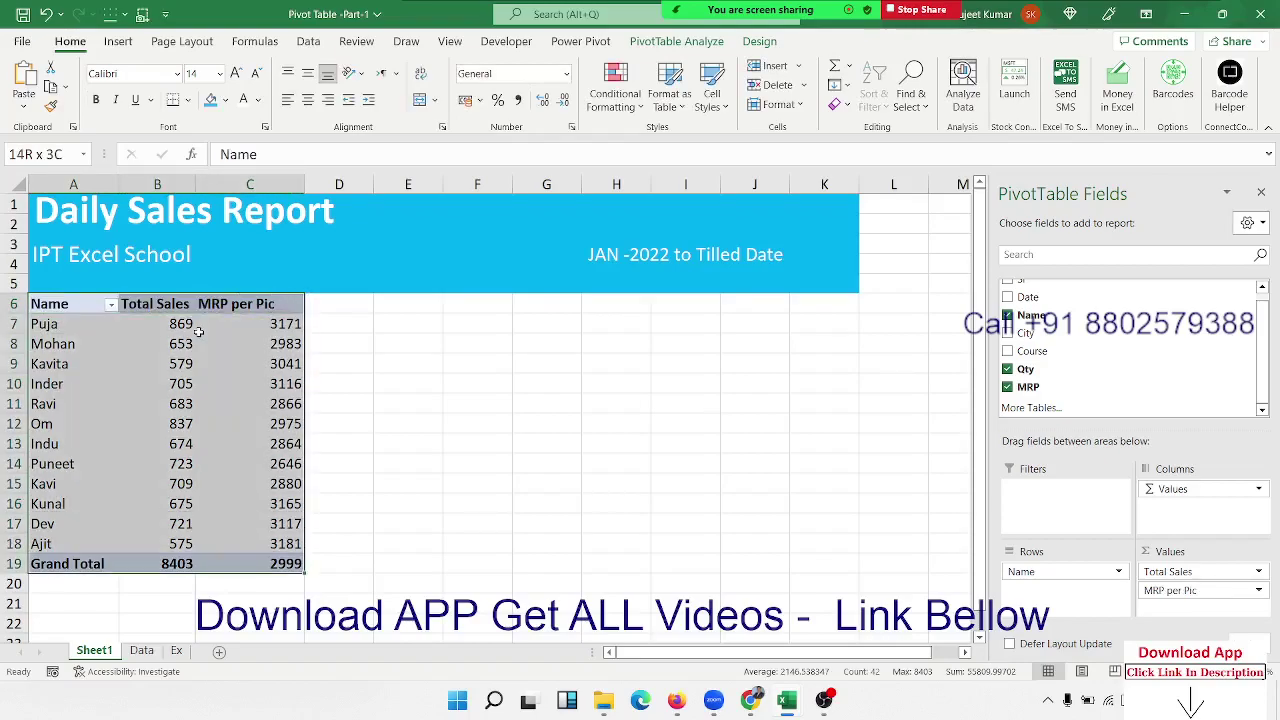
pyautogui.click(187, 100)
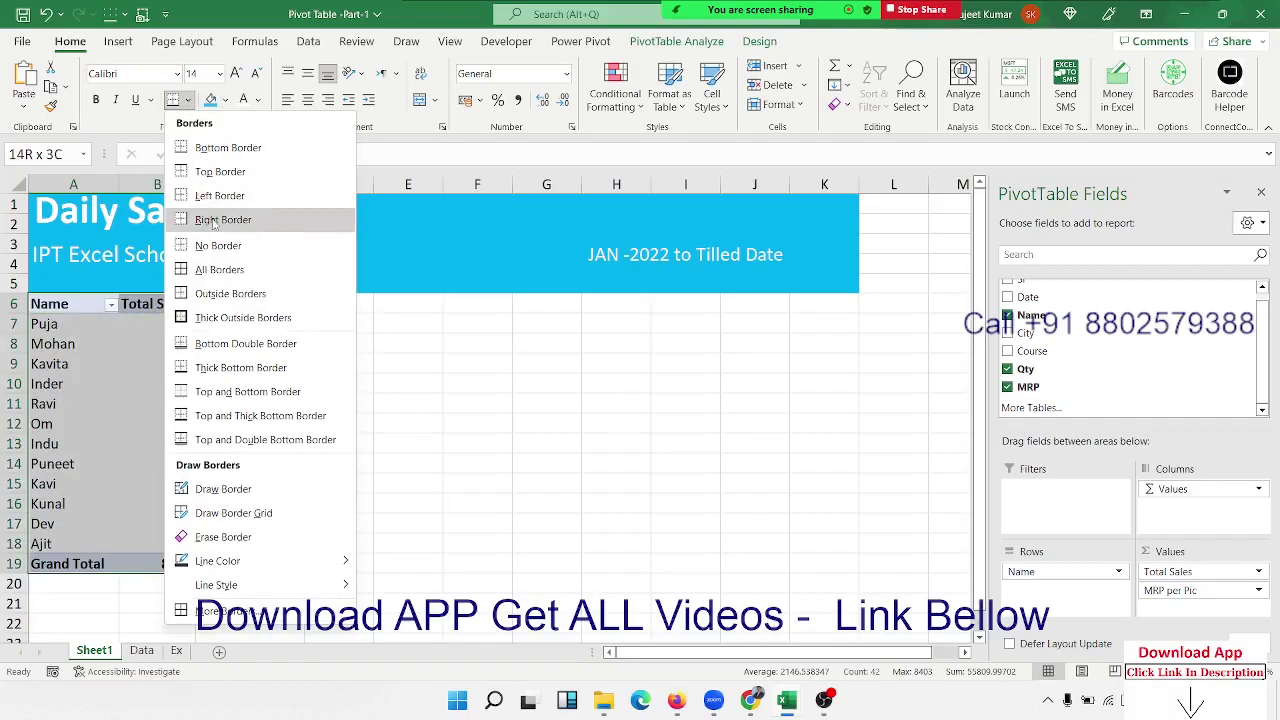
pyautogui.click(210, 272)
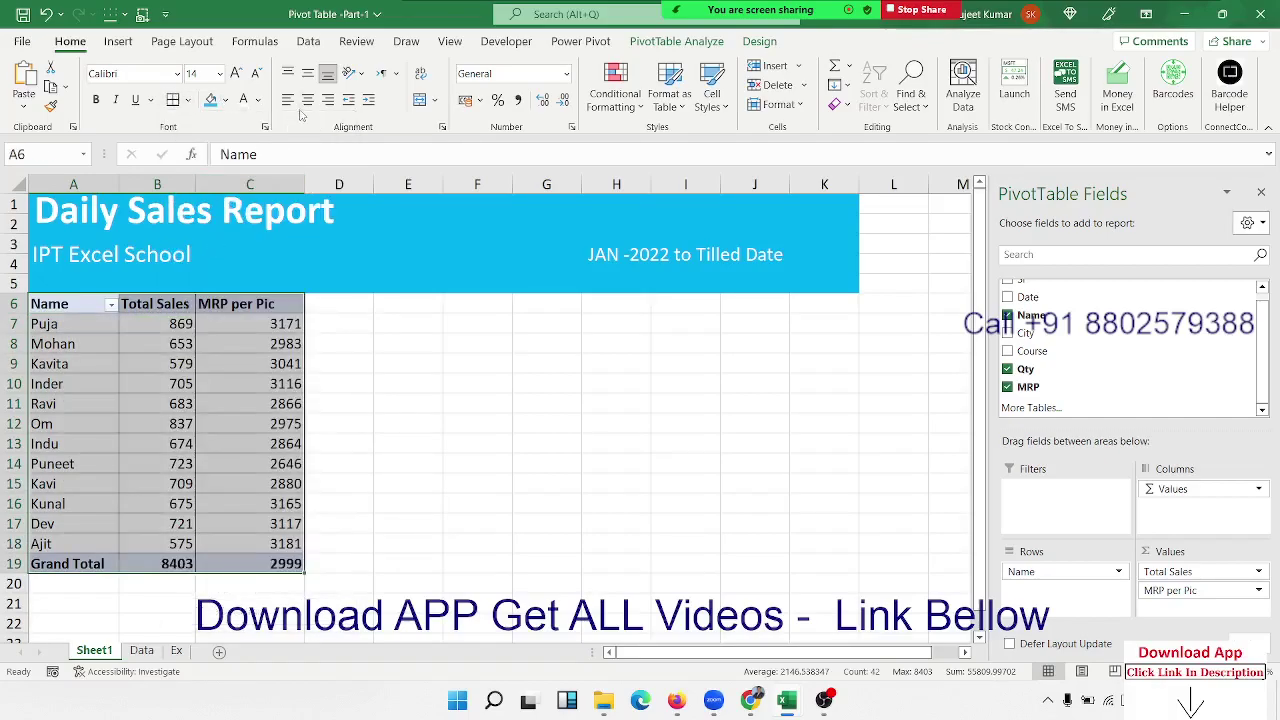
pyautogui.click(307, 101)
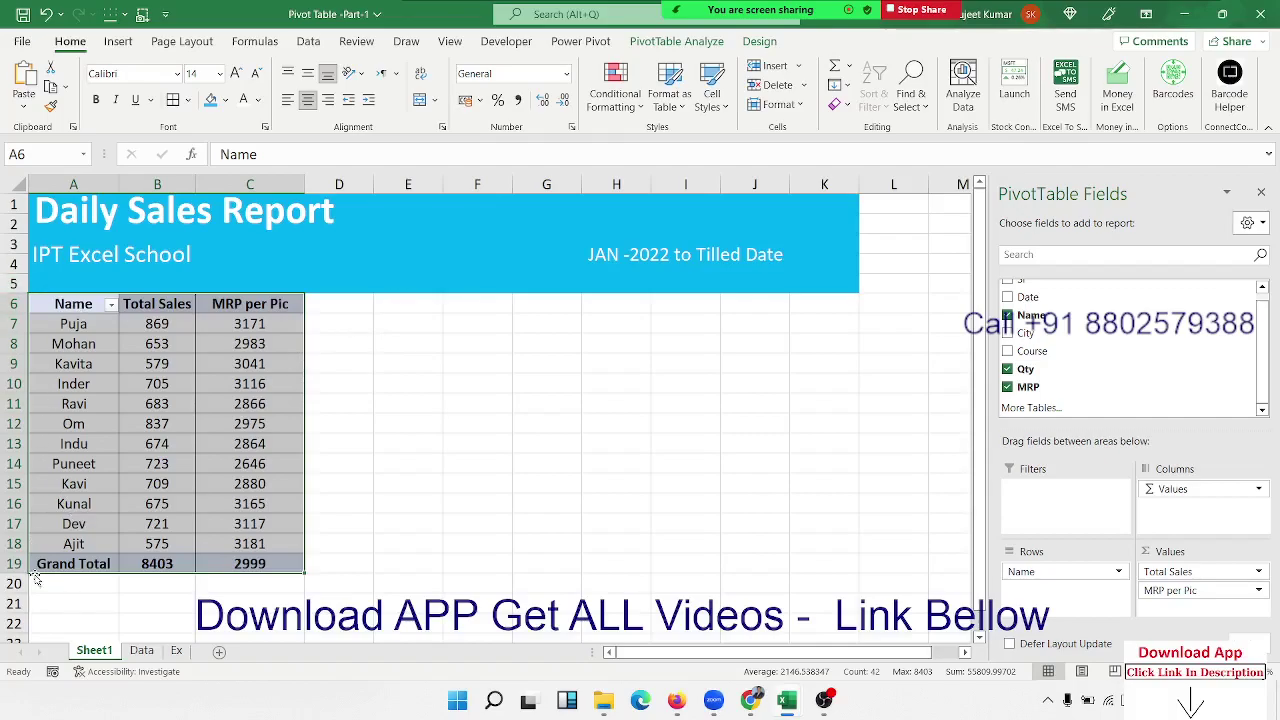
pyautogui.scroll(-3, 35, 577)
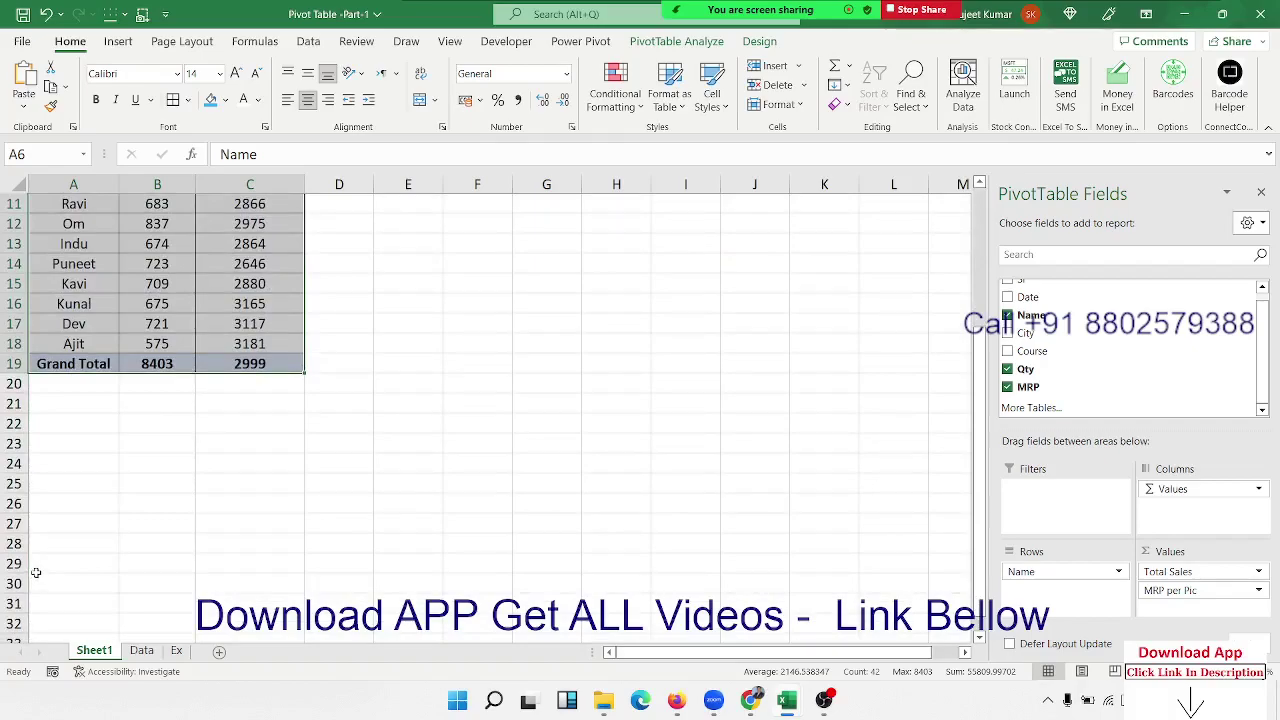
pyautogui.scroll(3, 35, 572)
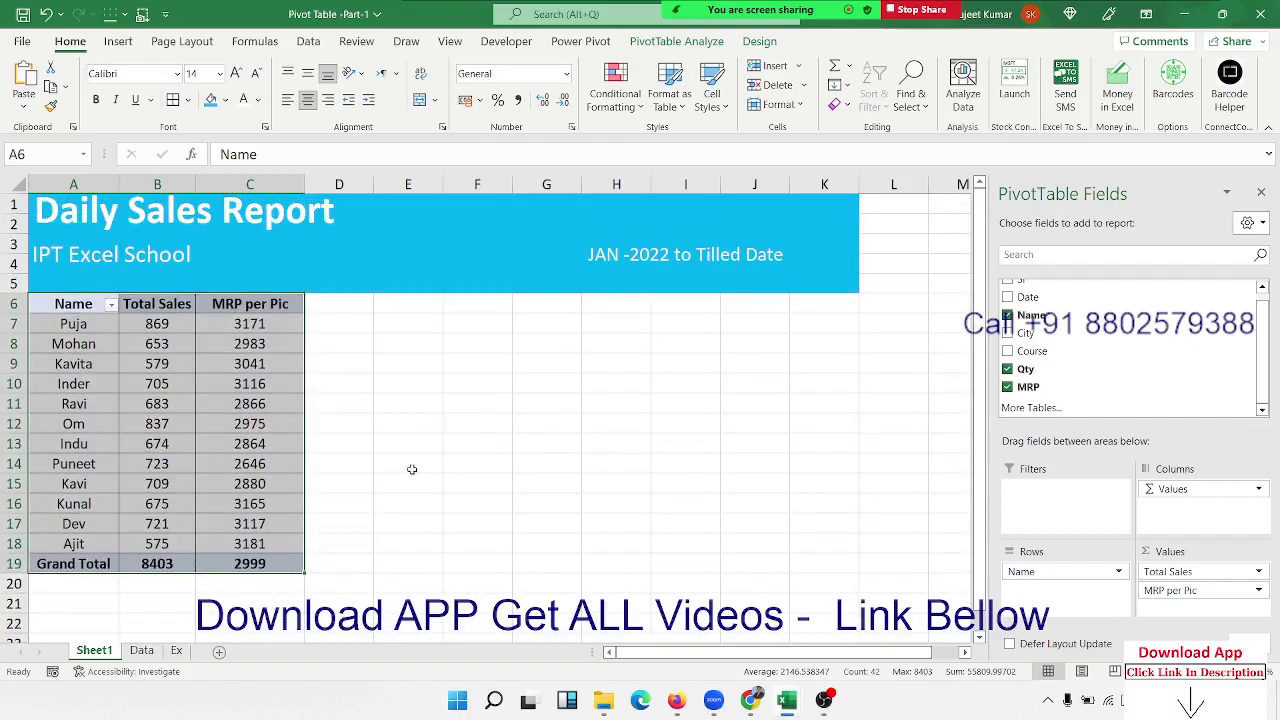
pyautogui.click(419, 469)
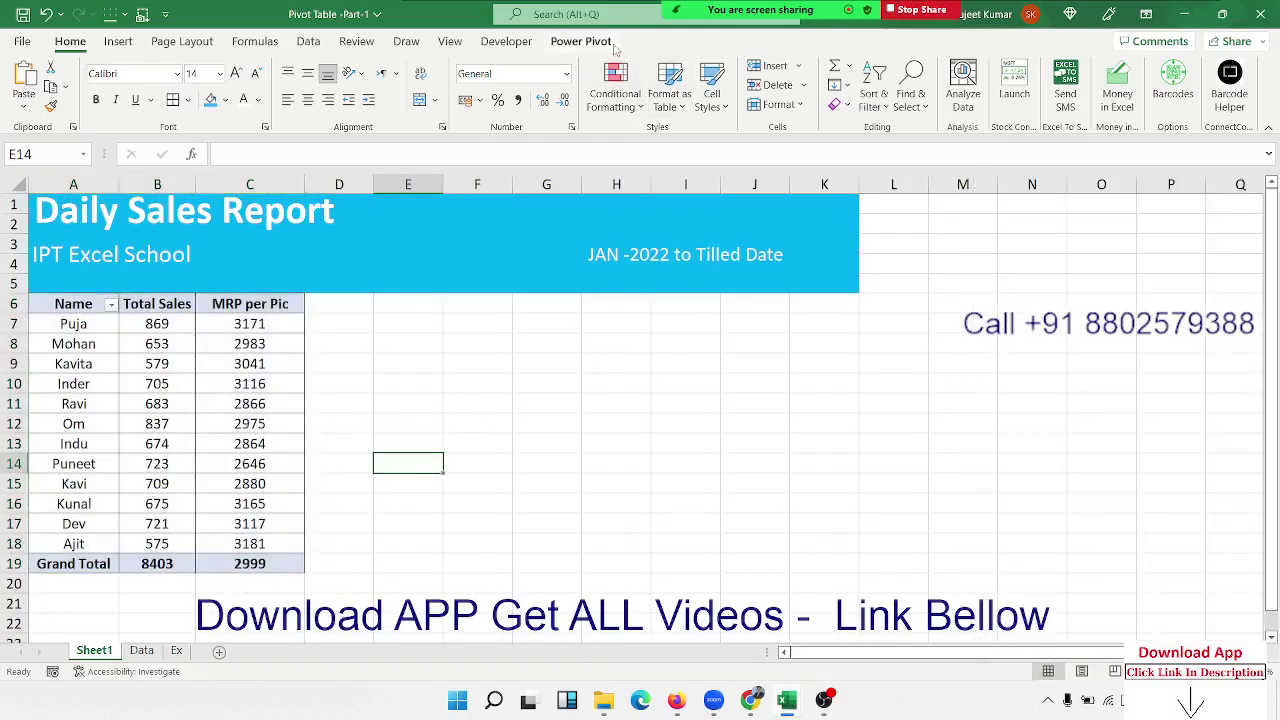
pyautogui.click(254, 420)
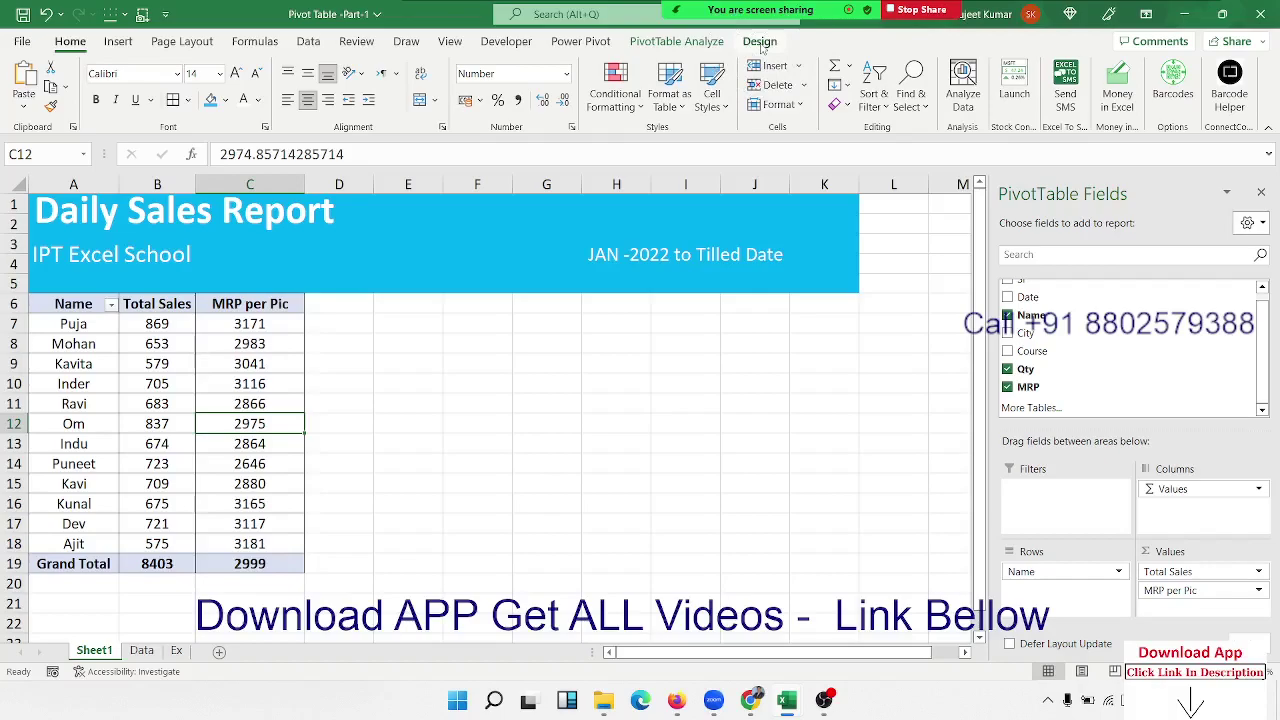
# Apply Pivot Style Medium 15 from the Design tab's style gallery to the pivot table
pyautogui.click(760, 42)
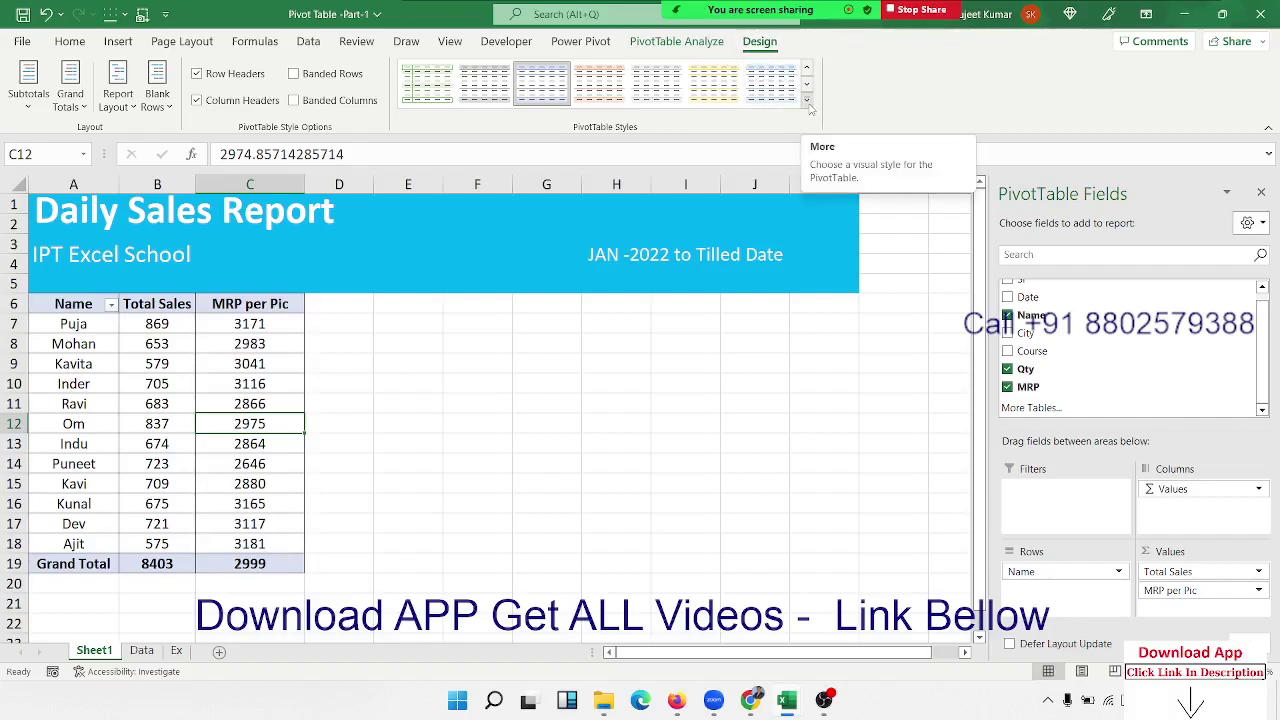
pyautogui.click(808, 104)
pyautogui.scroll(-3, 810, 110)
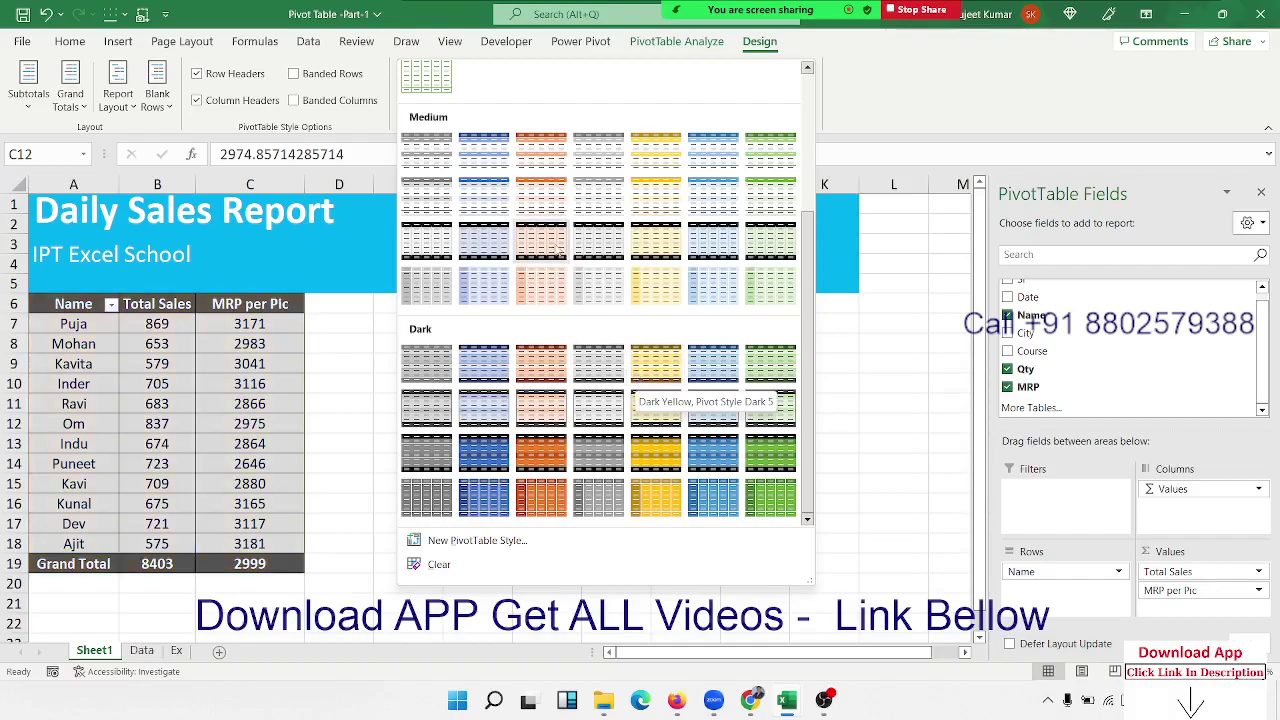
pyautogui.click(443, 243)
pyautogui.click(450, 400)
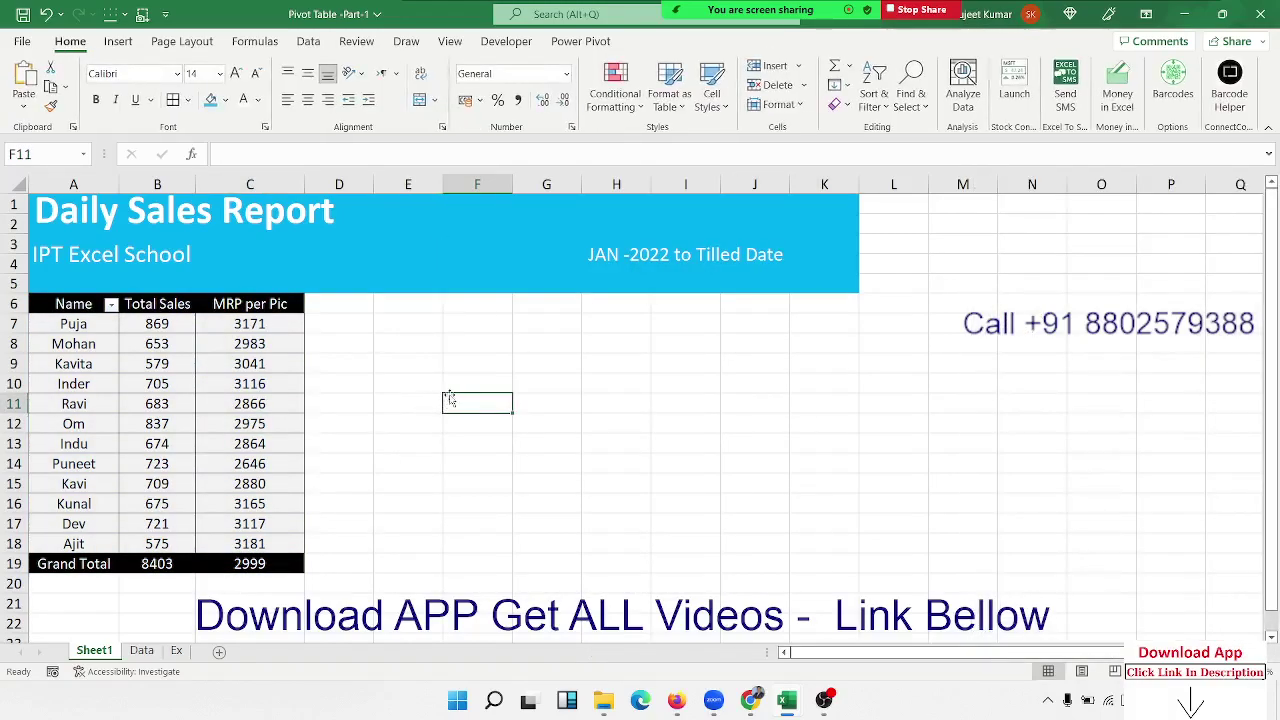
pyautogui.click(220, 375)
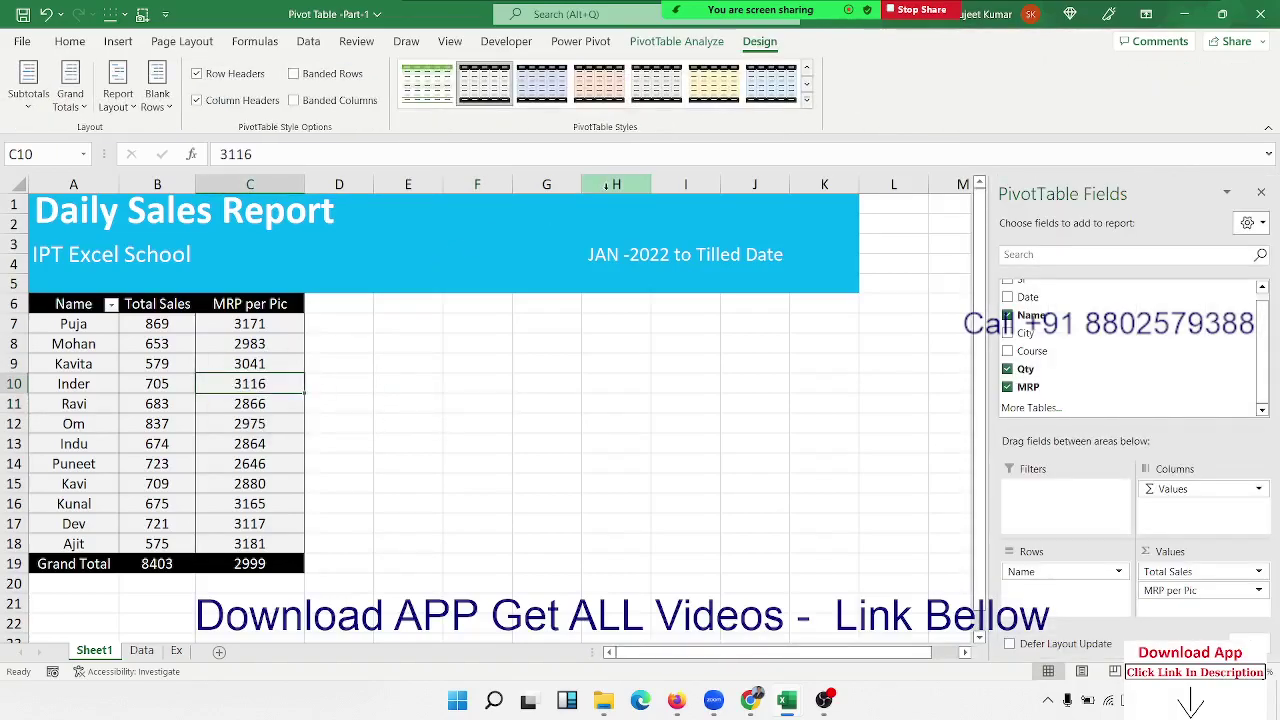
pyautogui.click(676, 41)
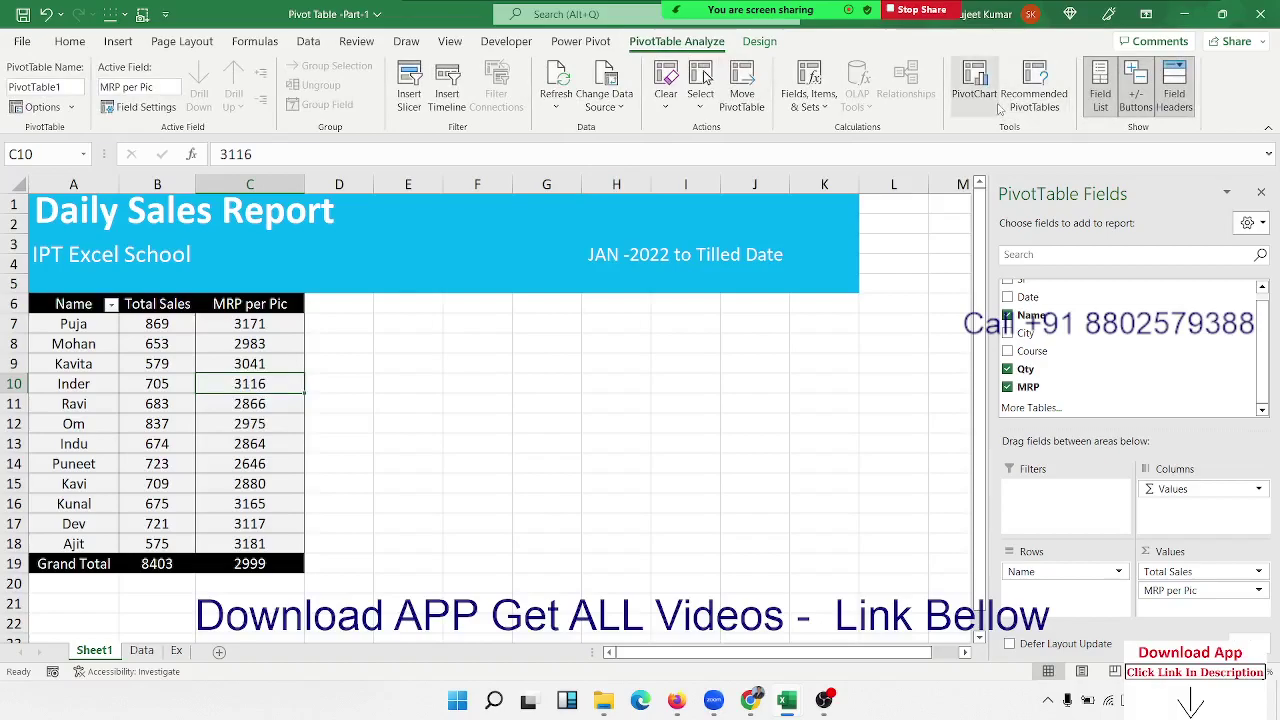
# Insert a Stacked Area - Clustered Column combo chart and enlarge it across columns D to J
pyautogui.click(997, 108)
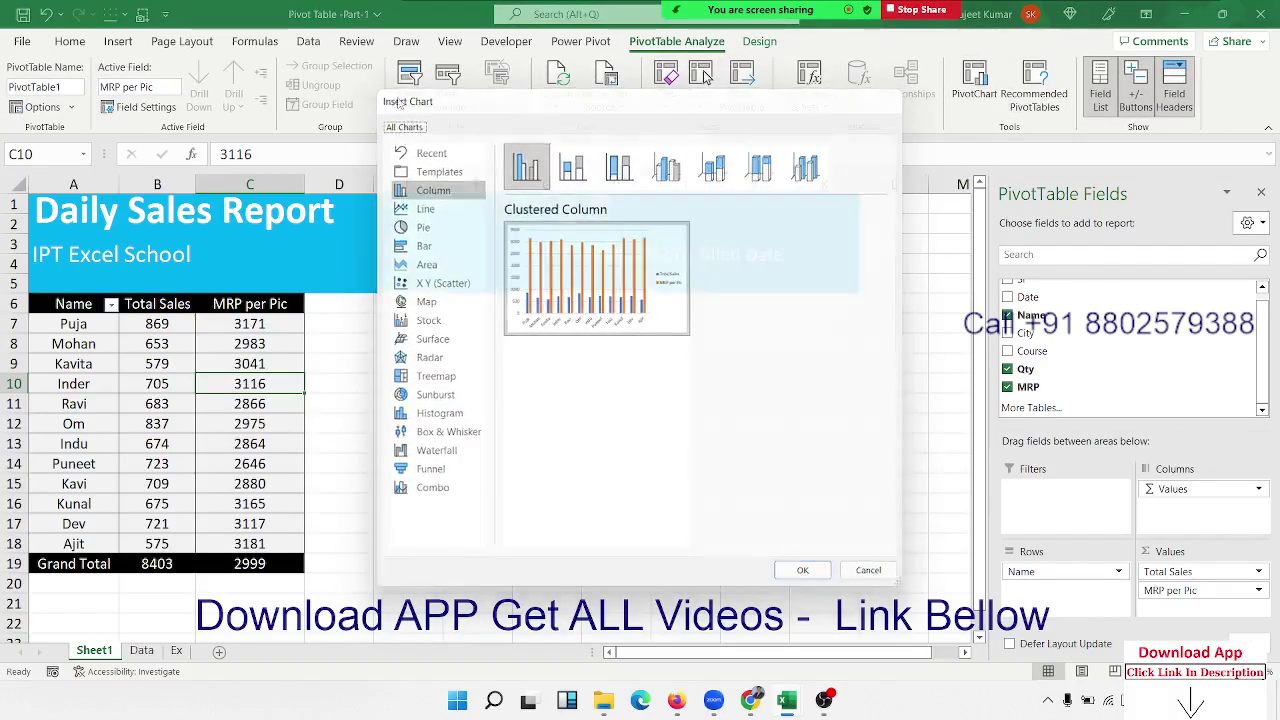
pyautogui.click(883, 100)
pyautogui.click(118, 41)
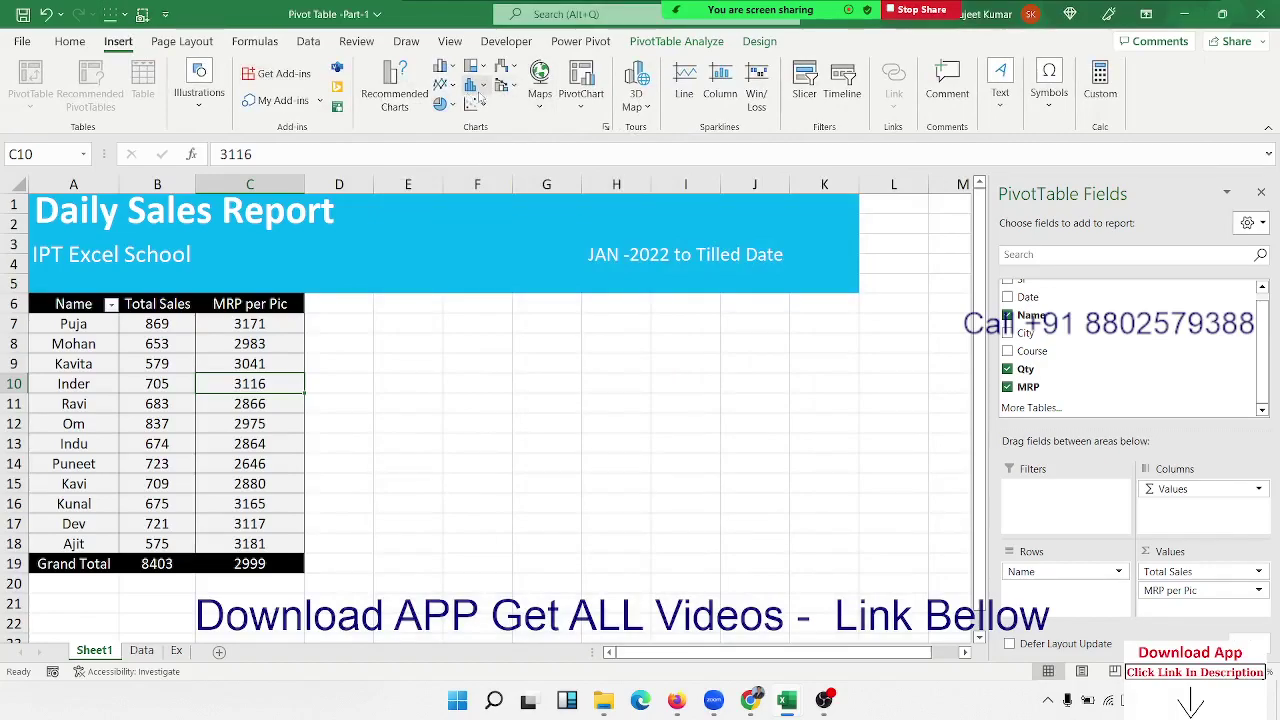
pyautogui.click(452, 69)
pyautogui.click(452, 69)
pyautogui.click(509, 88)
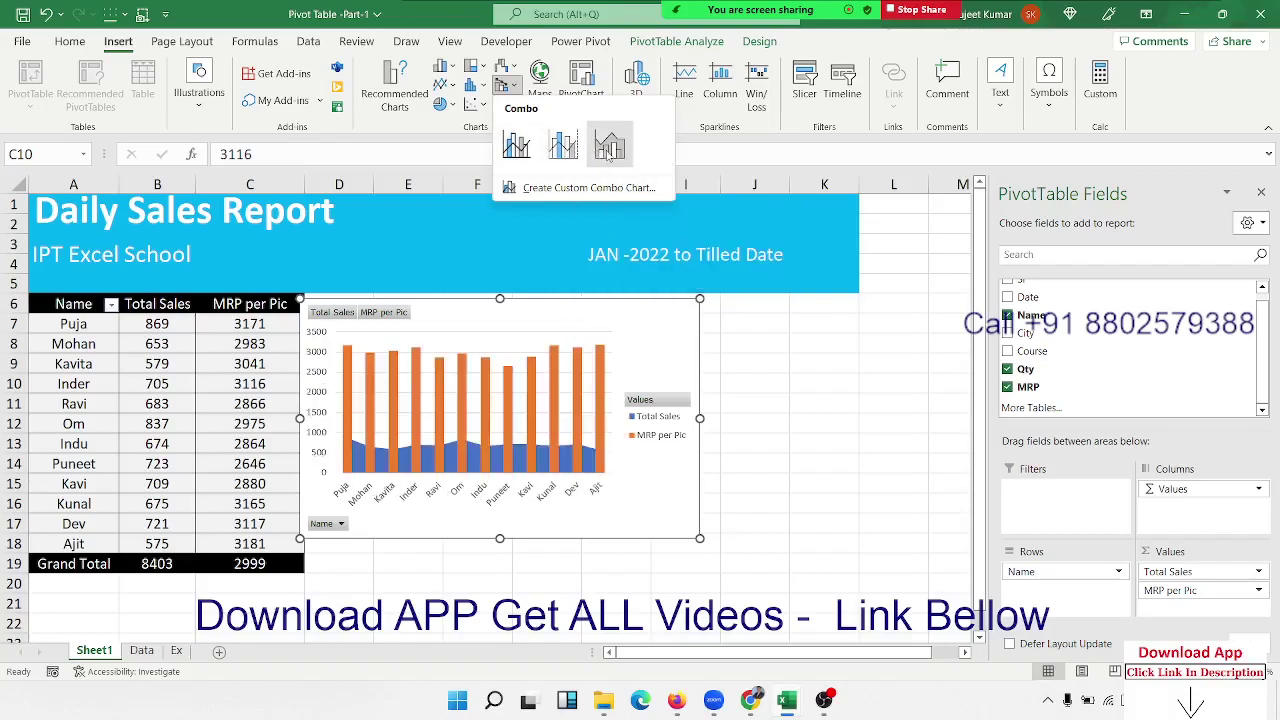
pyautogui.click(609, 149)
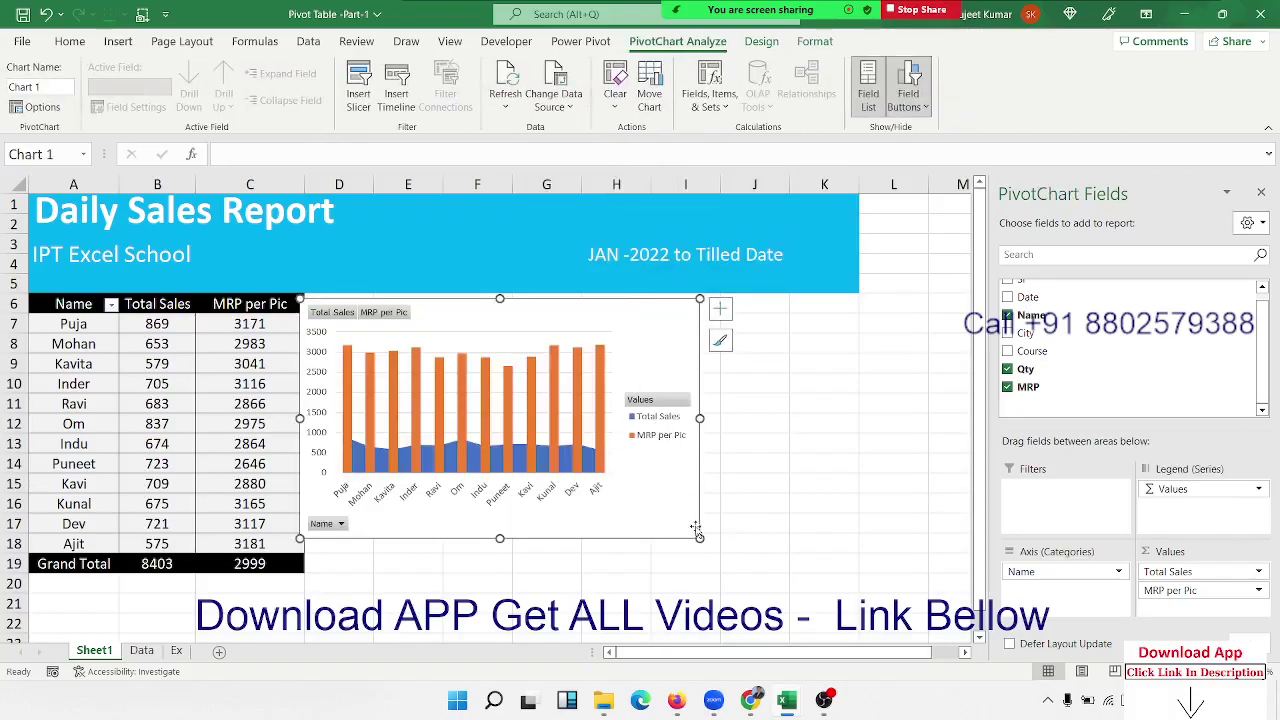
pyautogui.moveTo(699, 539); pyautogui.dragTo(843, 590)
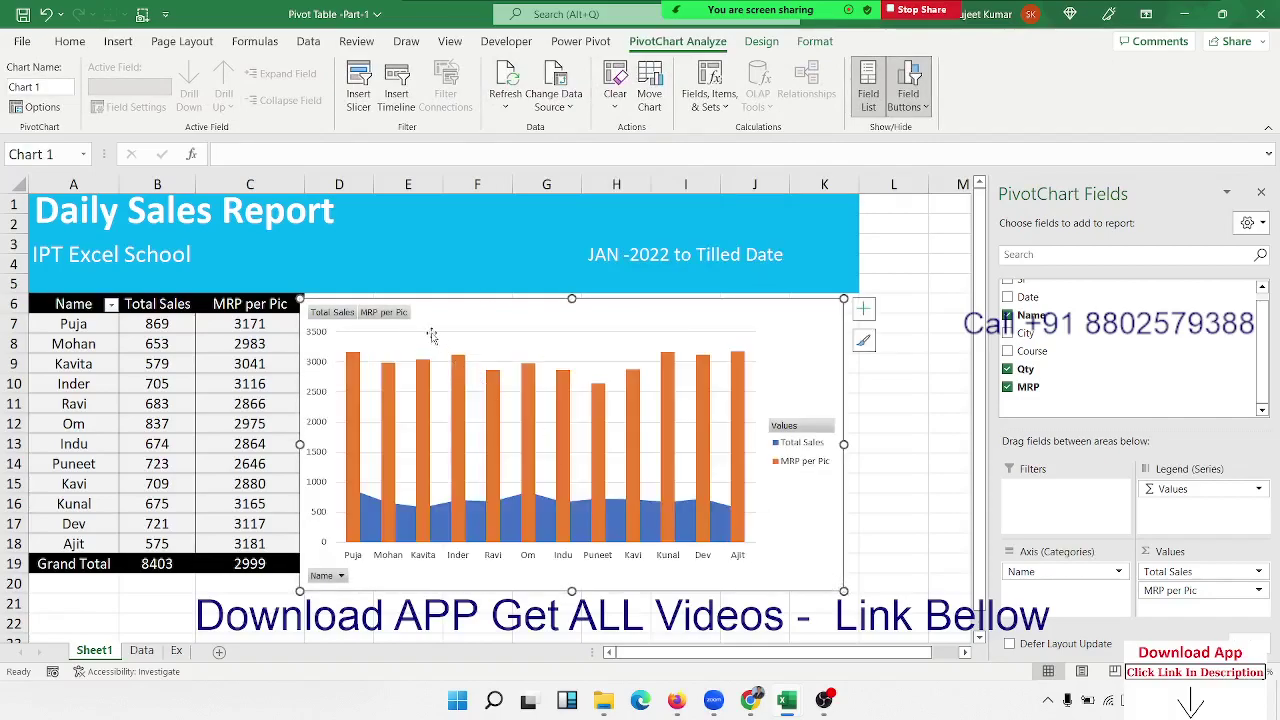
# Apply a dark chart style, nudge the chart right and close the PivotChart Fields pane
pyautogui.click(776, 42)
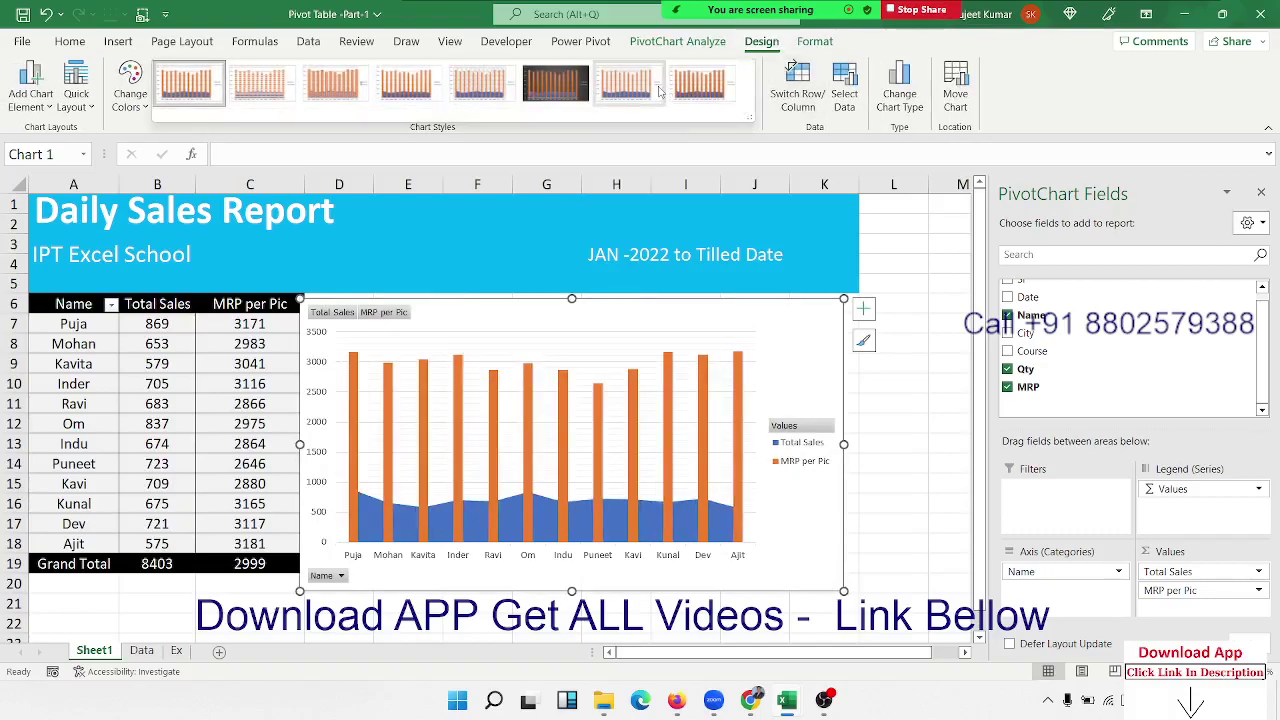
pyautogui.click(563, 90)
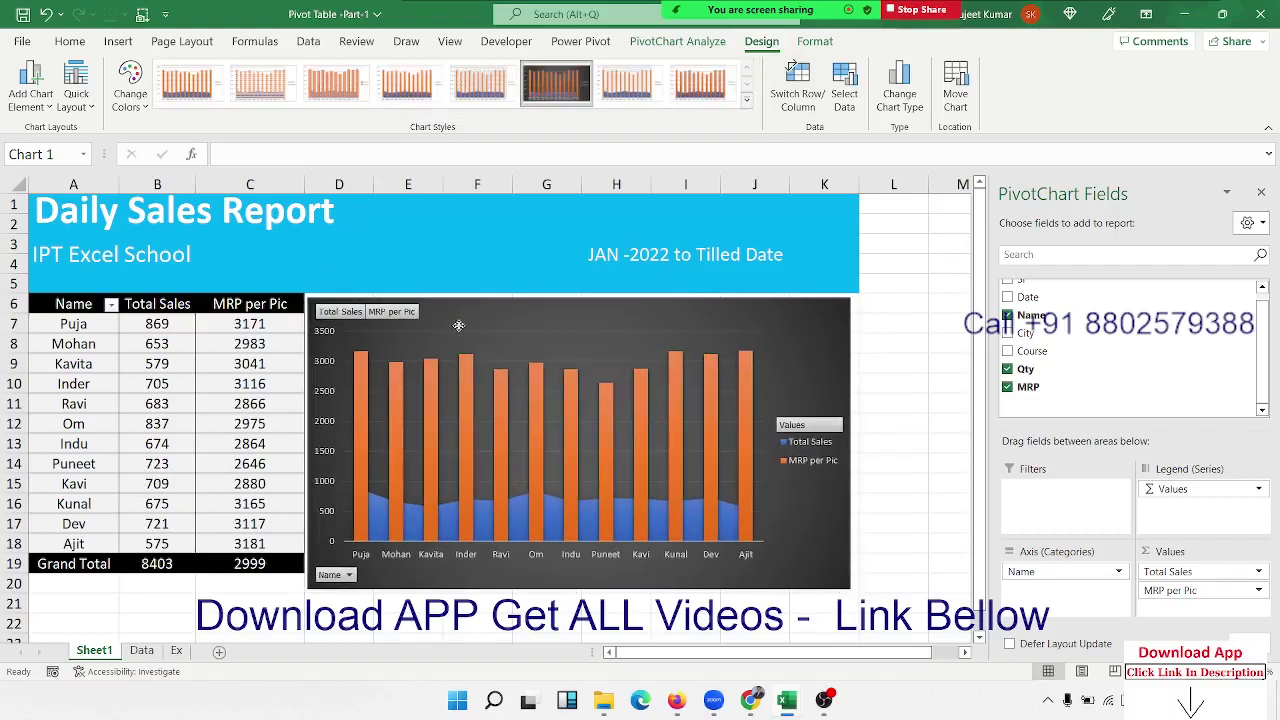
pyautogui.moveTo(422, 323); pyautogui.dragTo(432, 323)
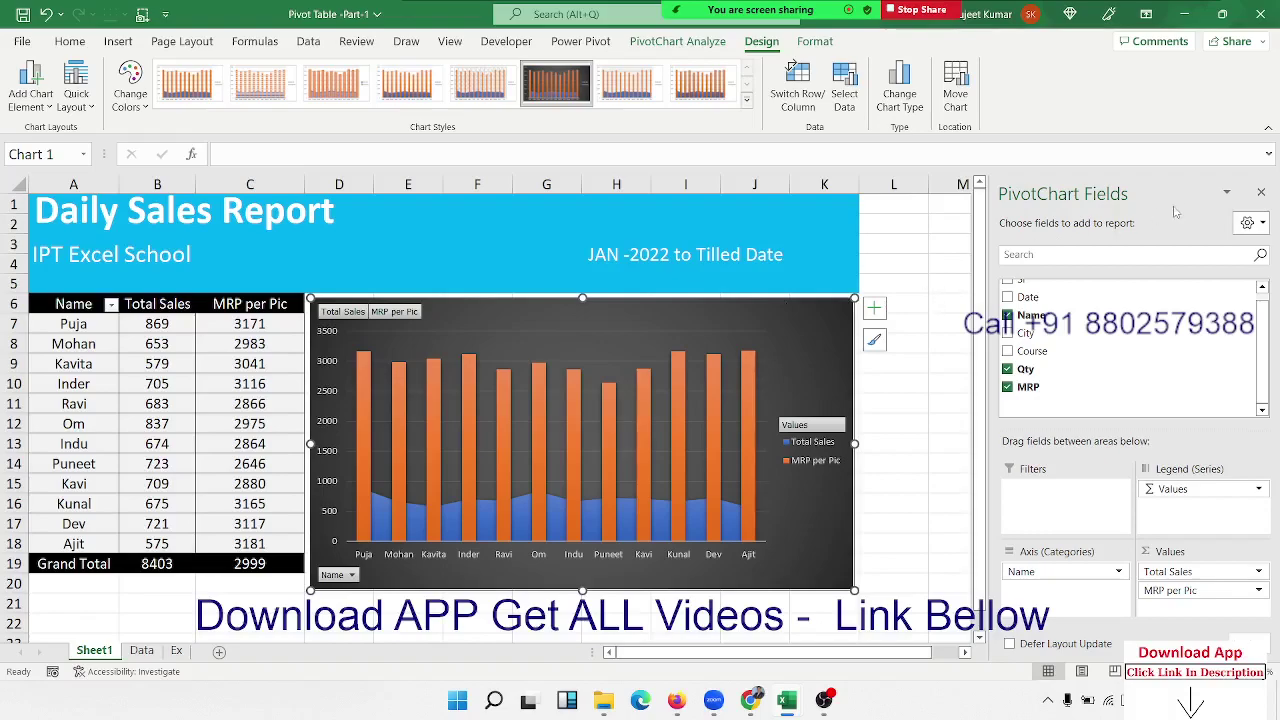
pyautogui.click(1260, 194)
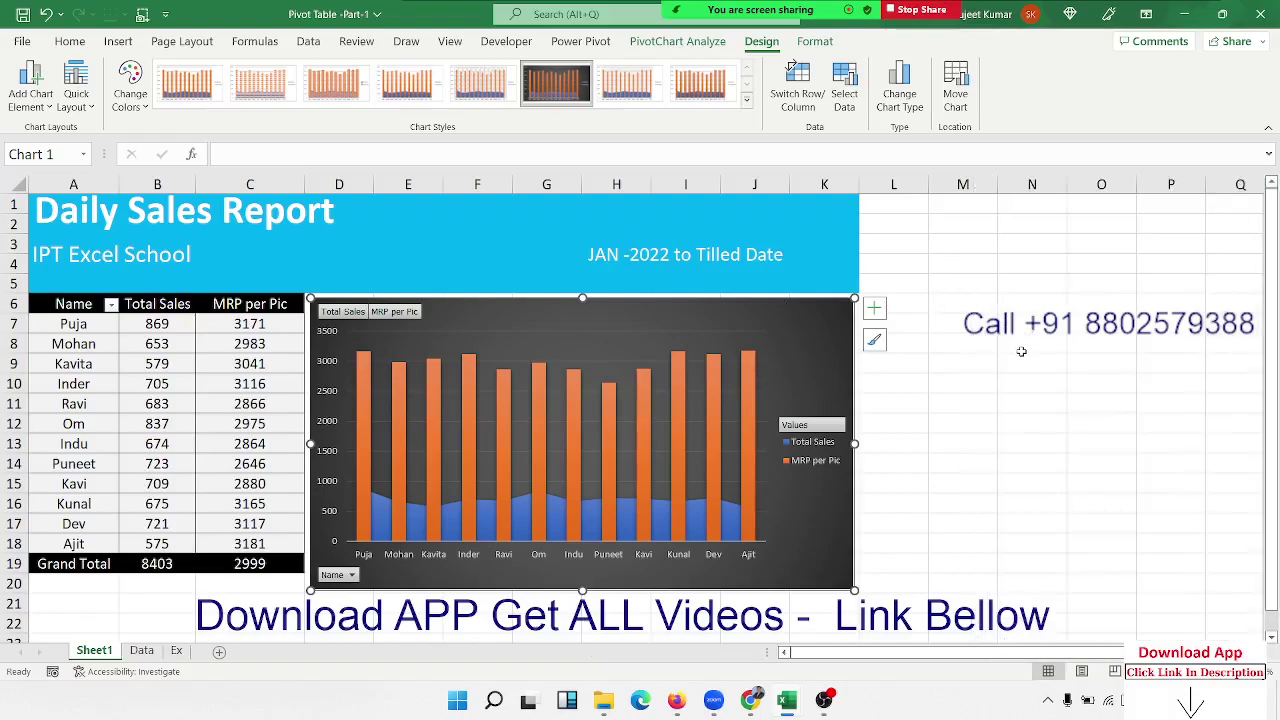
# Check the Data sheet, then return to Sheet1 and select the first name's Total Sales value
pyautogui.click(142, 652)
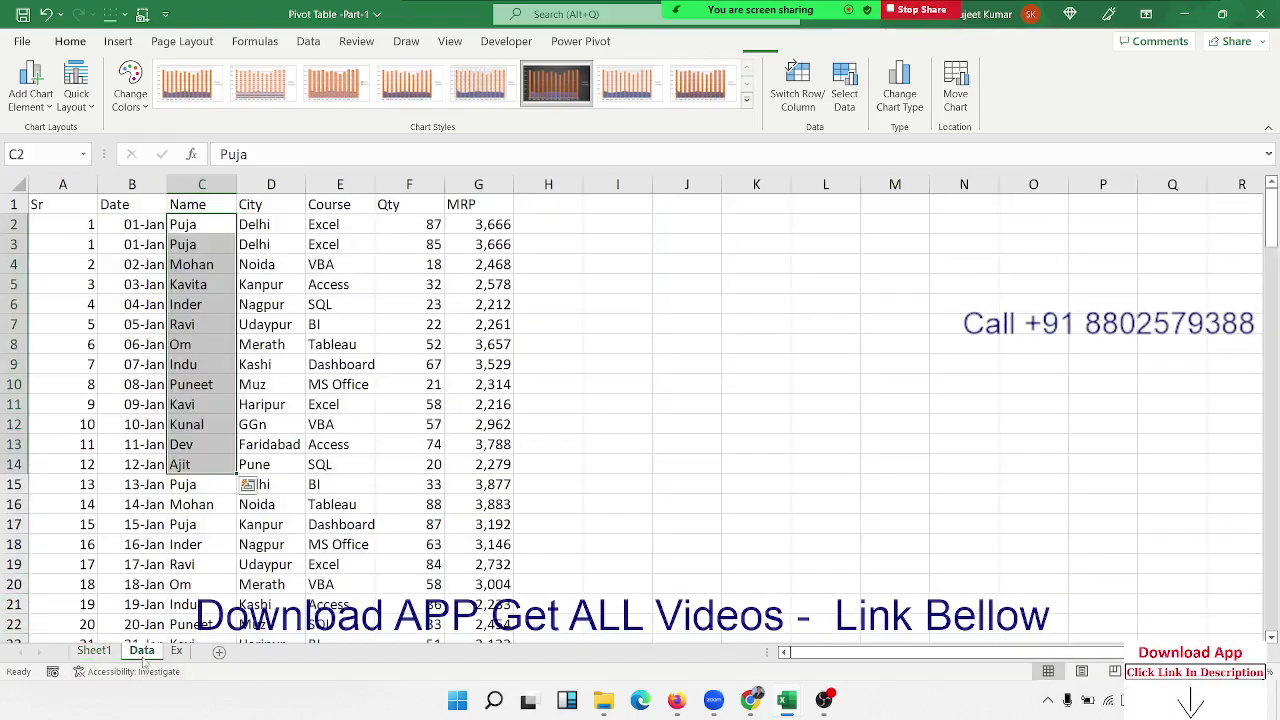
pyautogui.click(94, 651)
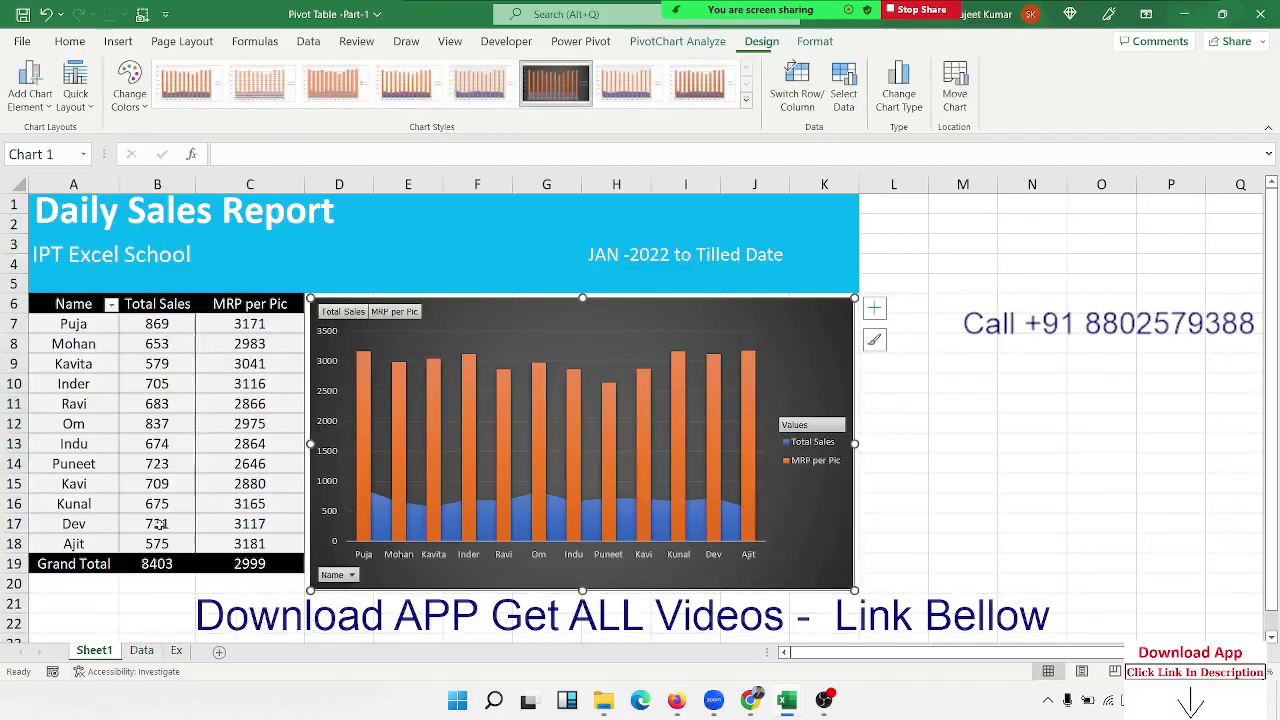
pyautogui.click(153, 323)
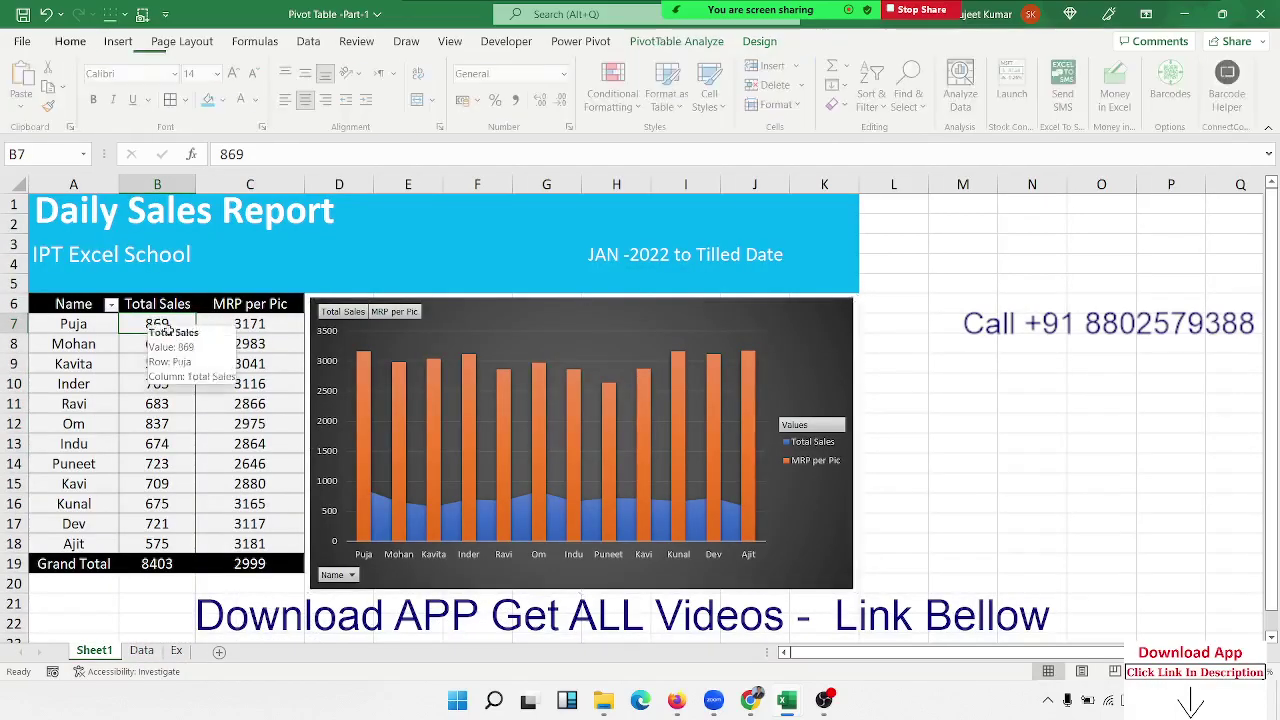
pyautogui.click(236, 324)
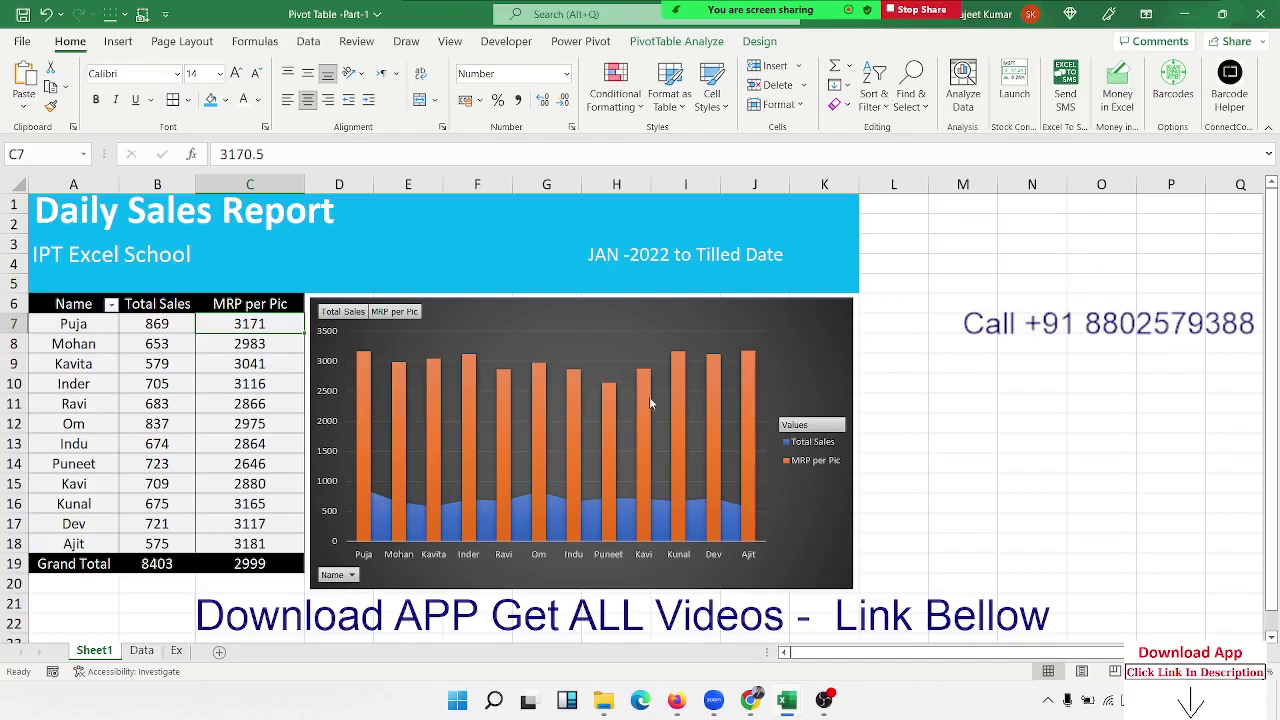
pyautogui.moveTo(651, 404)
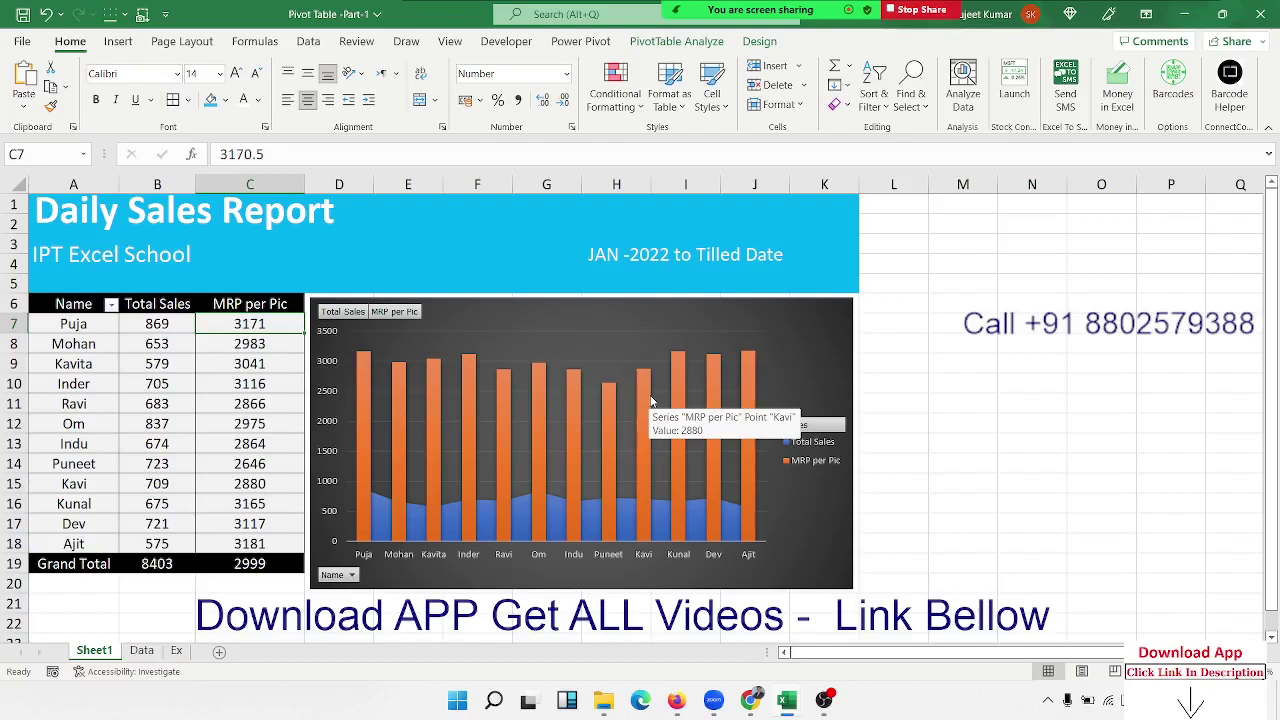
pyautogui.click(160, 404)
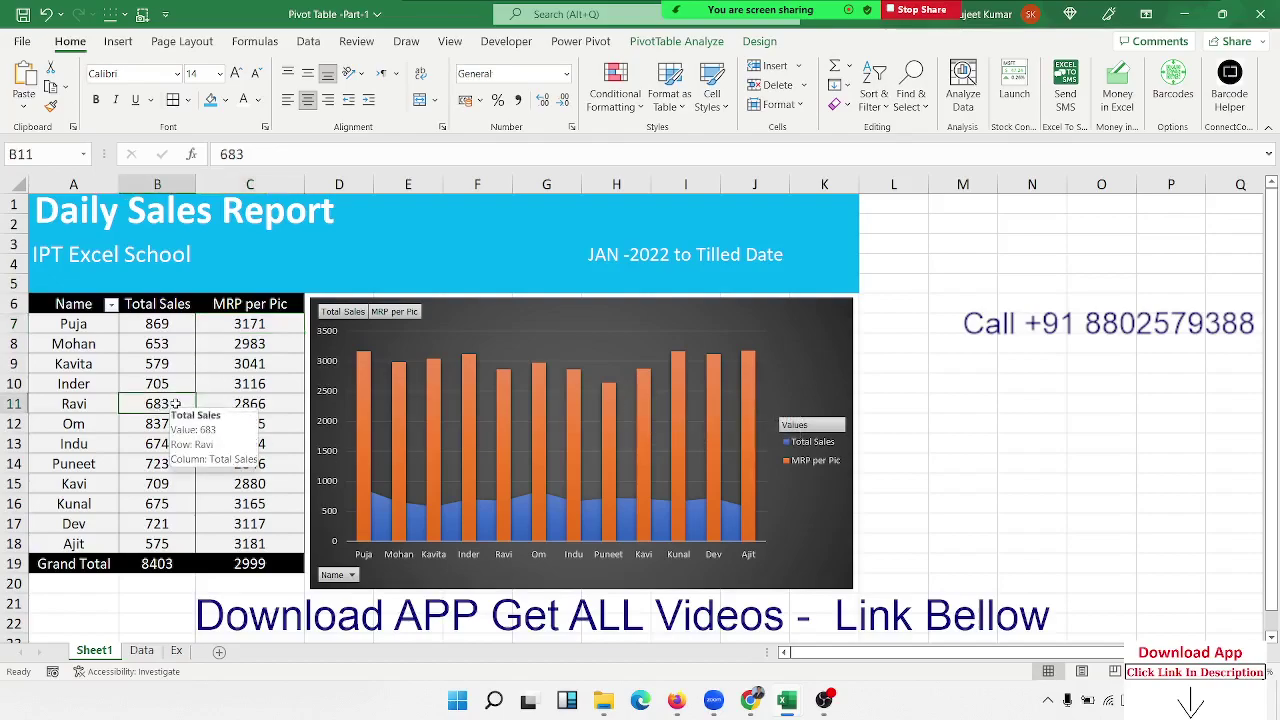
pyautogui.click(141, 651)
# Turn off Save source data with file and Enable show details in the PivotTable Options Data tab
pyautogui.click(108, 651)
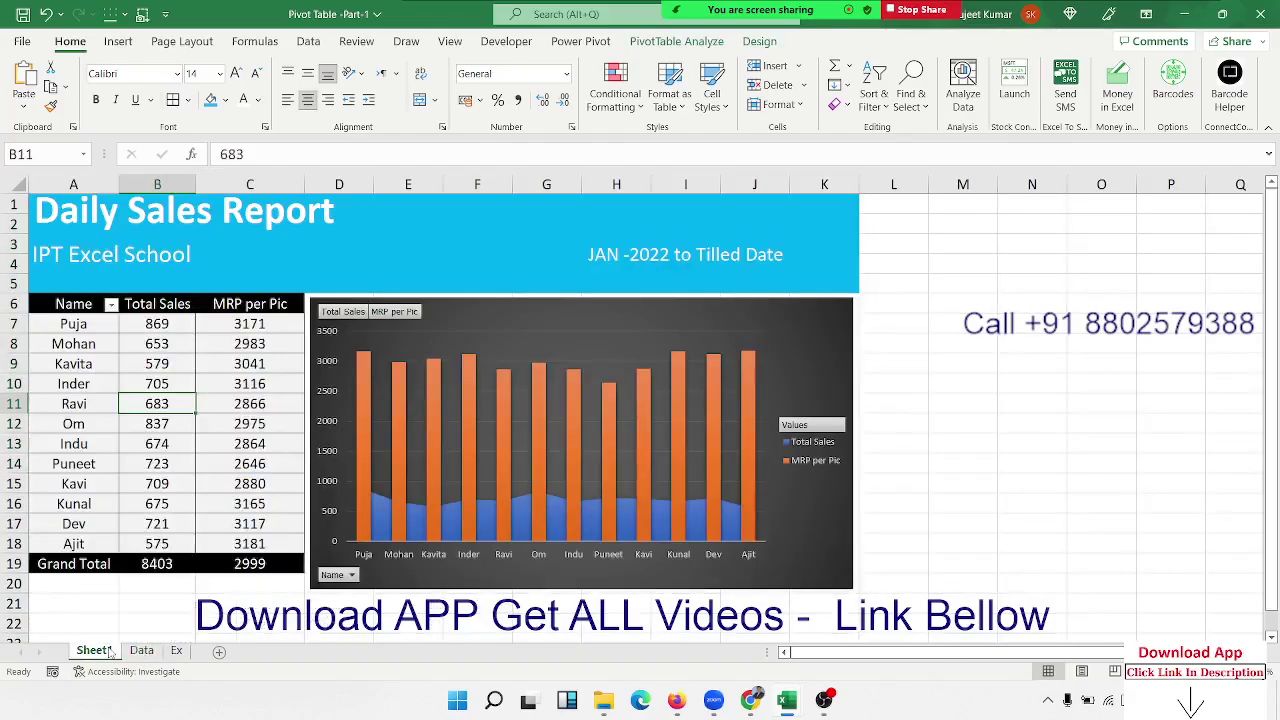
pyautogui.rightClick(131, 431)
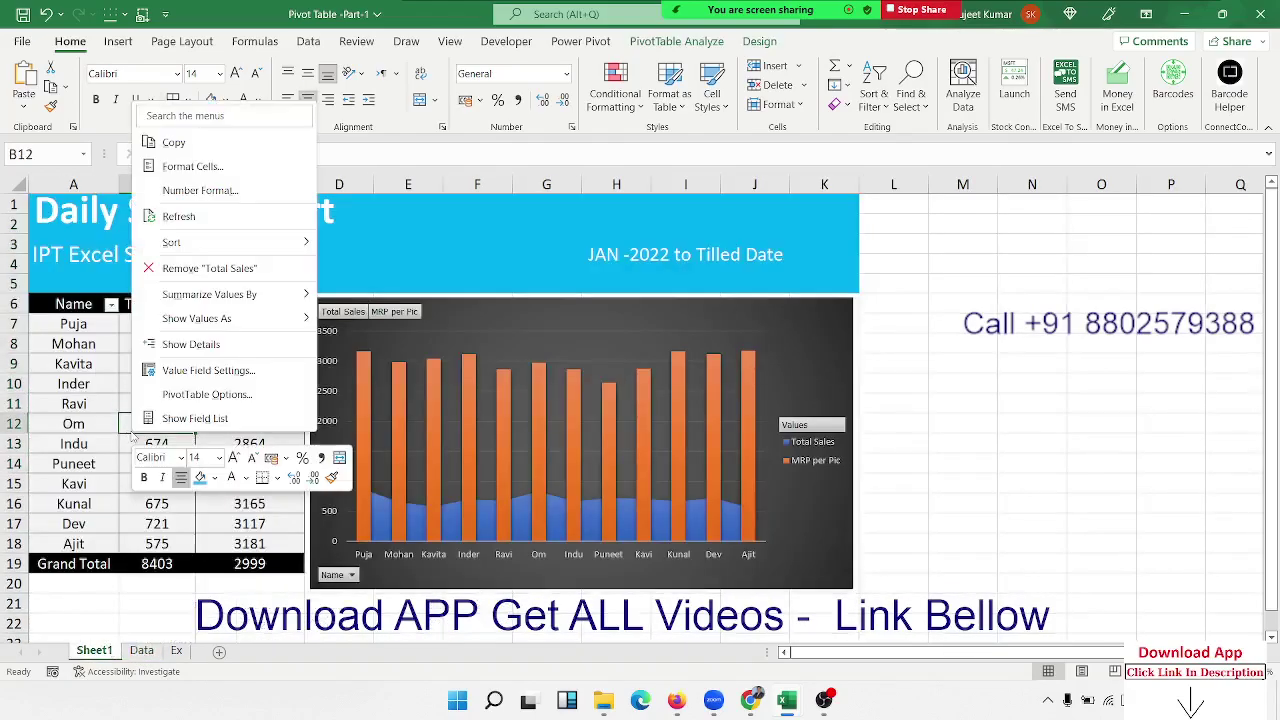
pyautogui.click(195, 394)
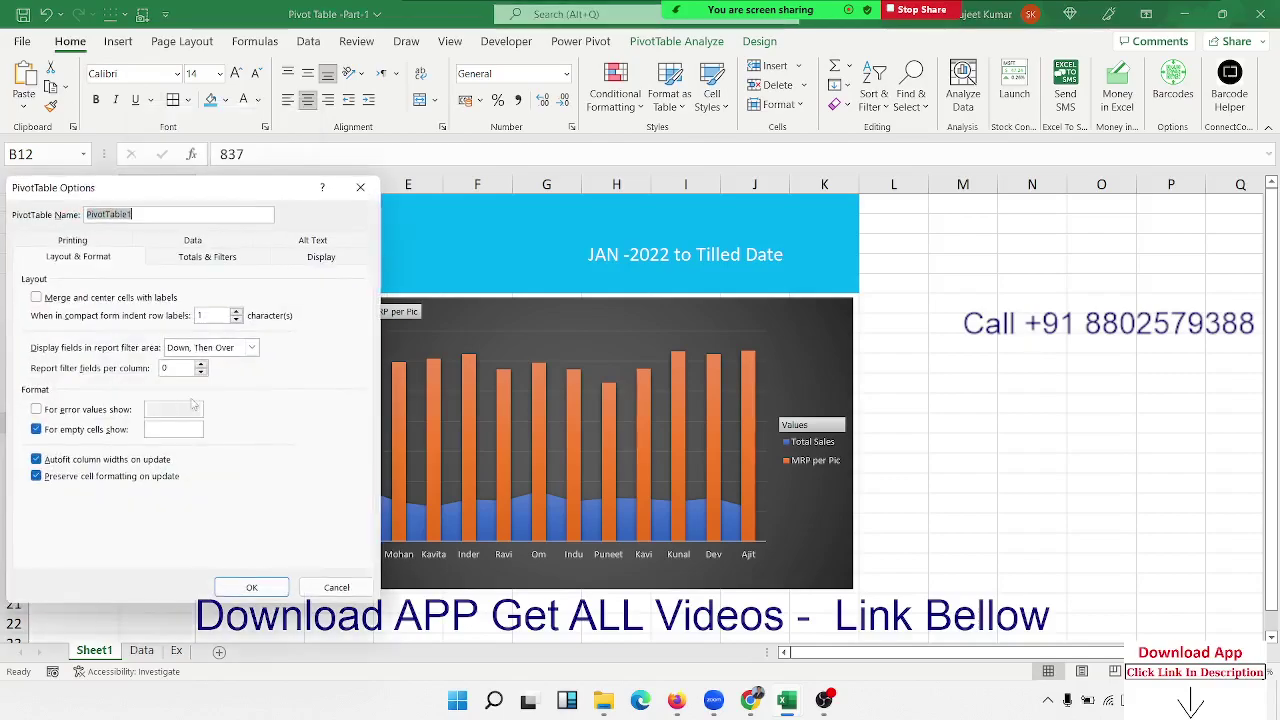
pyautogui.click(215, 240)
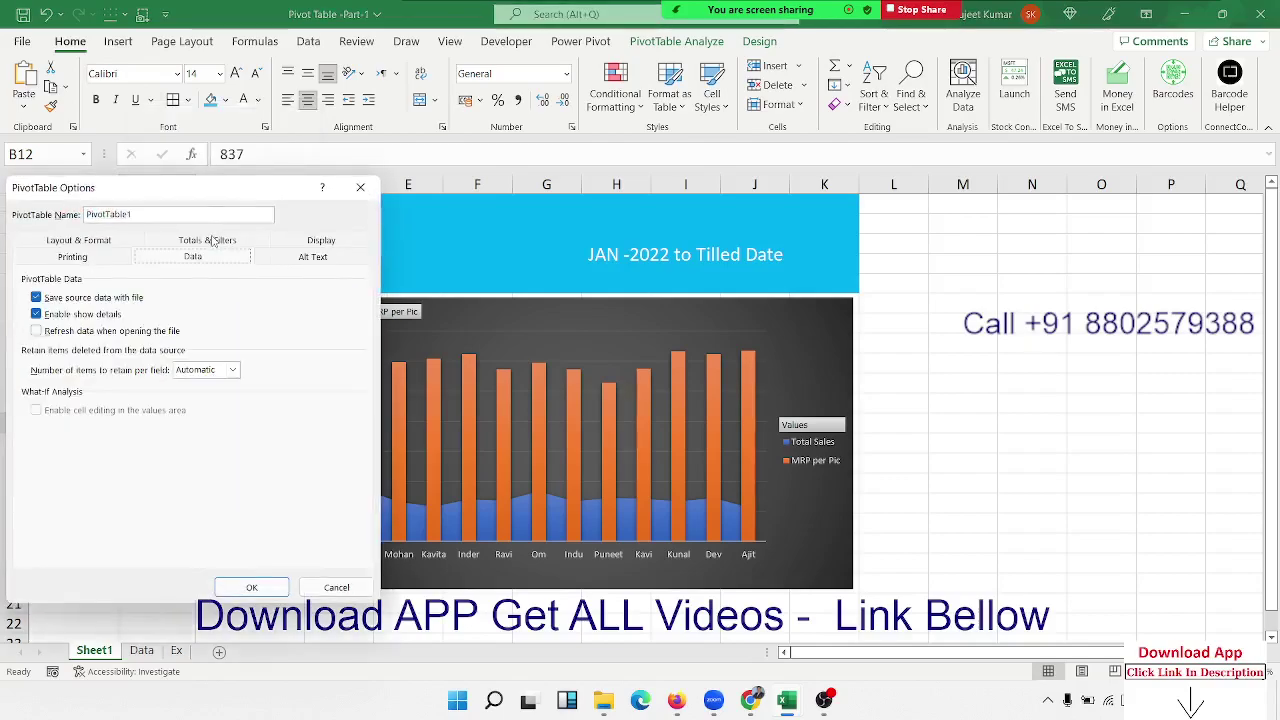
pyautogui.click(110, 298)
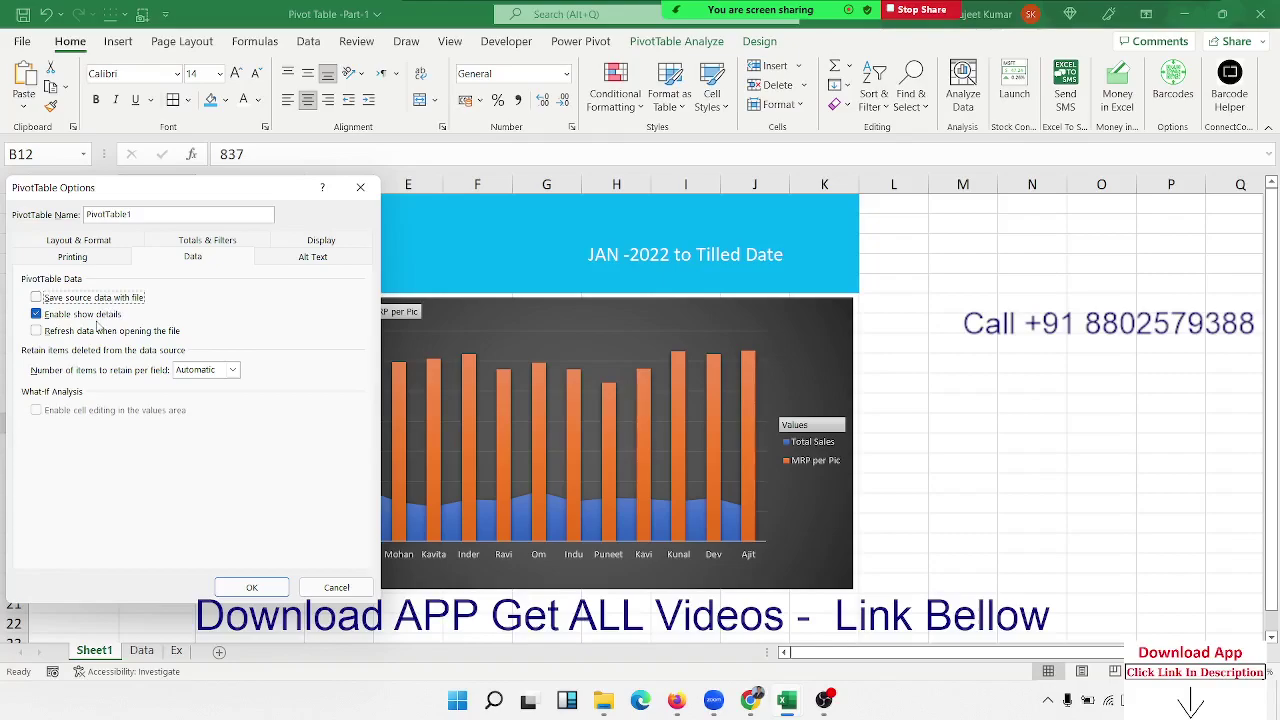
pyautogui.click(99, 316)
pyautogui.click(252, 587)
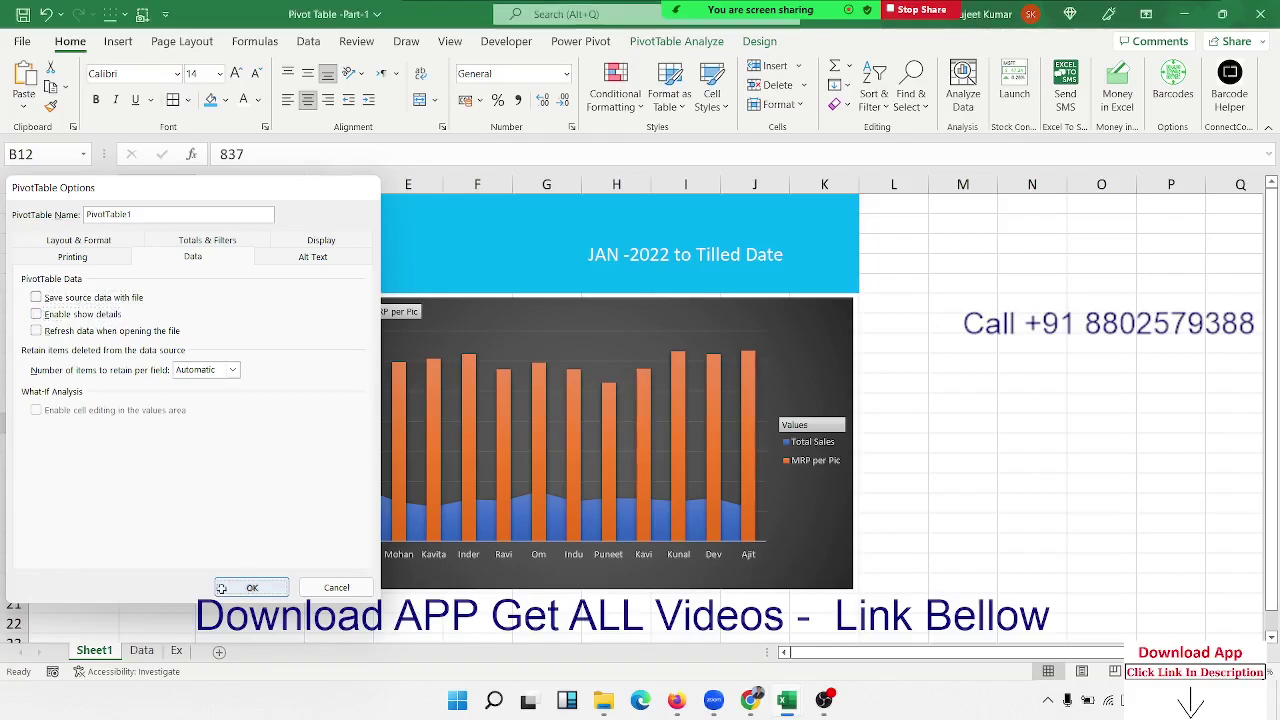
pyautogui.rightClick(101, 652)
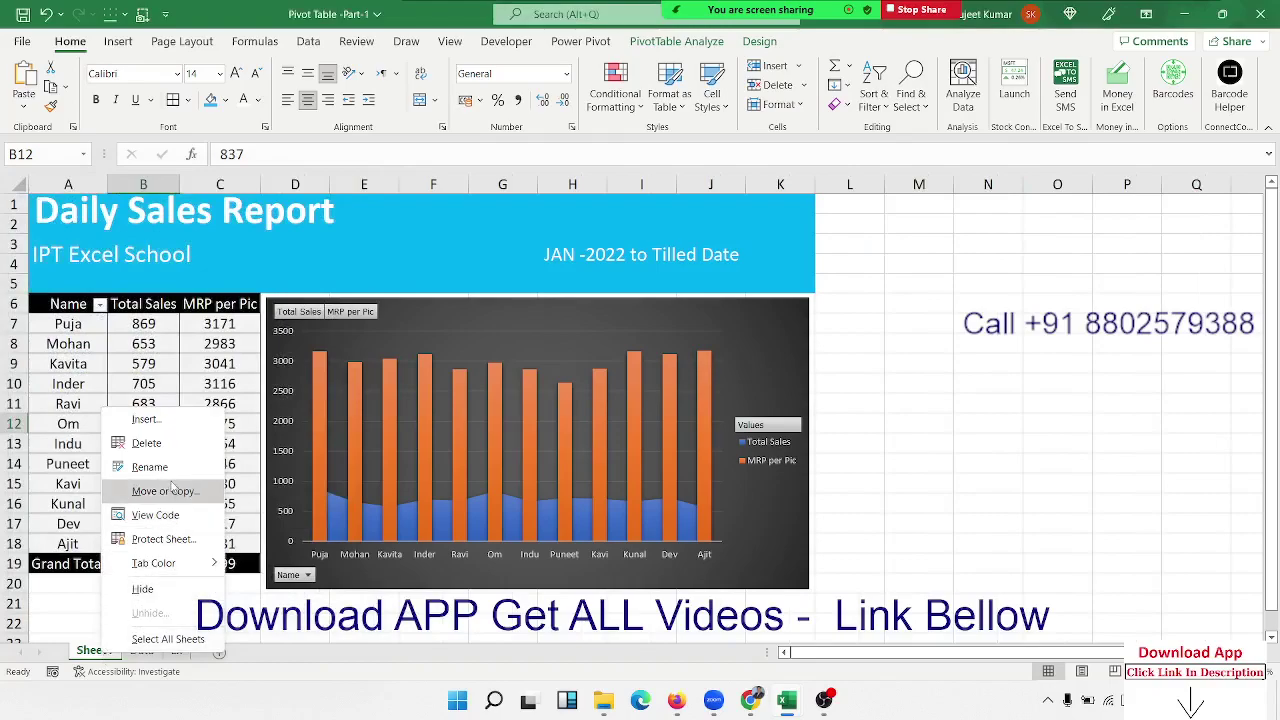
# Move Sheet1 into a new workbook (Book2)
pyautogui.click(165, 491)
pyautogui.click(93, 448)
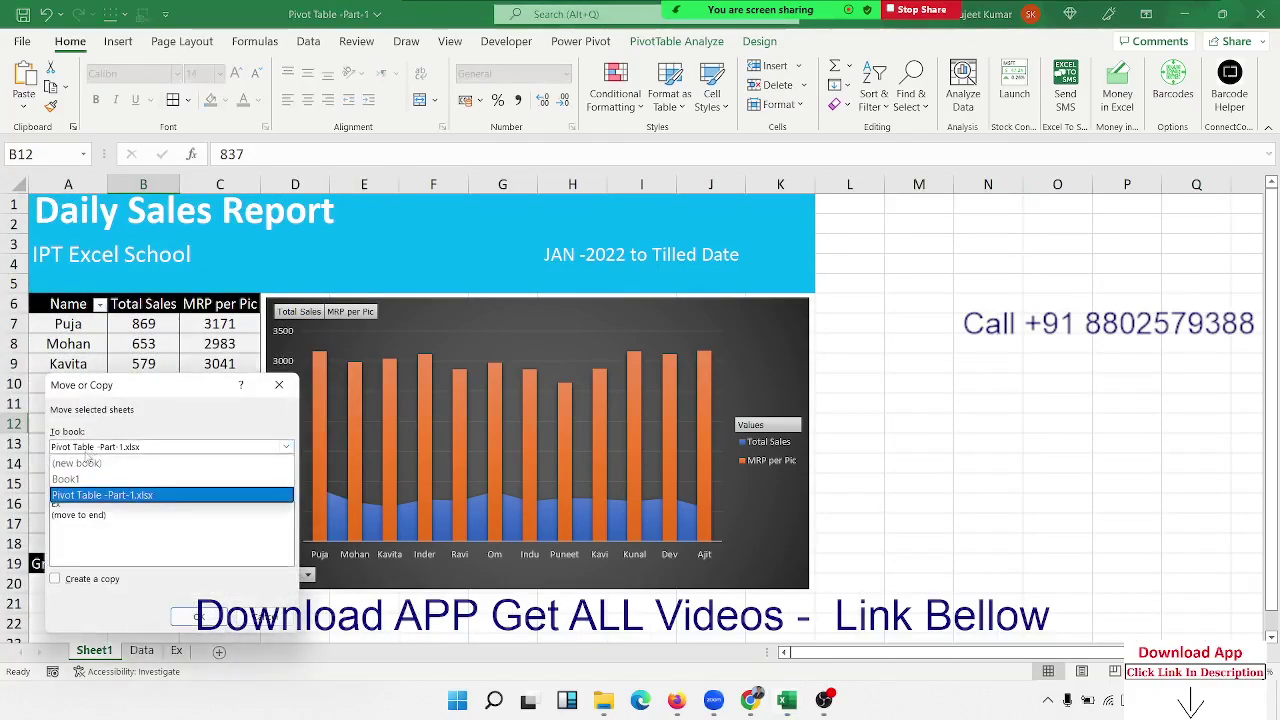
pyautogui.click(83, 464)
pyautogui.click(185, 616)
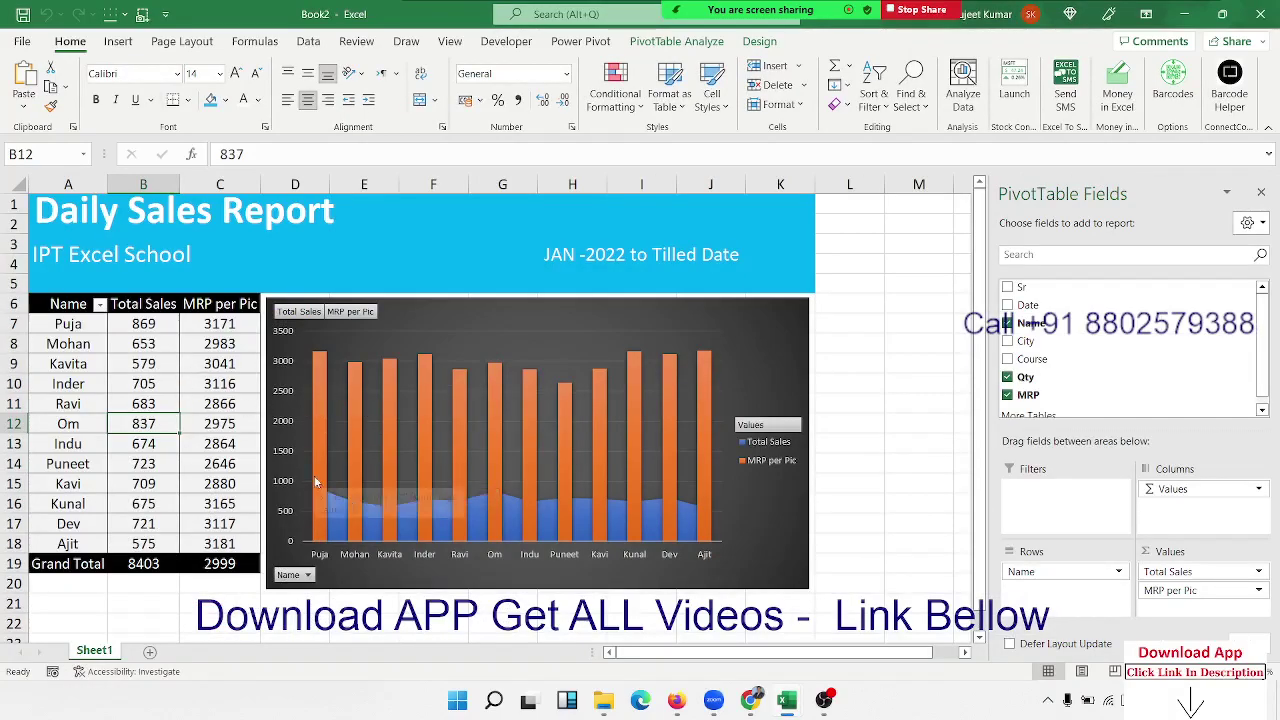
# Copy Sheet1 from Book2 back into Pivot Table -Part-1.xlsx with Create a copy checked
pyautogui.hotkey('alt', 'Tab')
pyautogui.hotkey('alt', 'Tab')
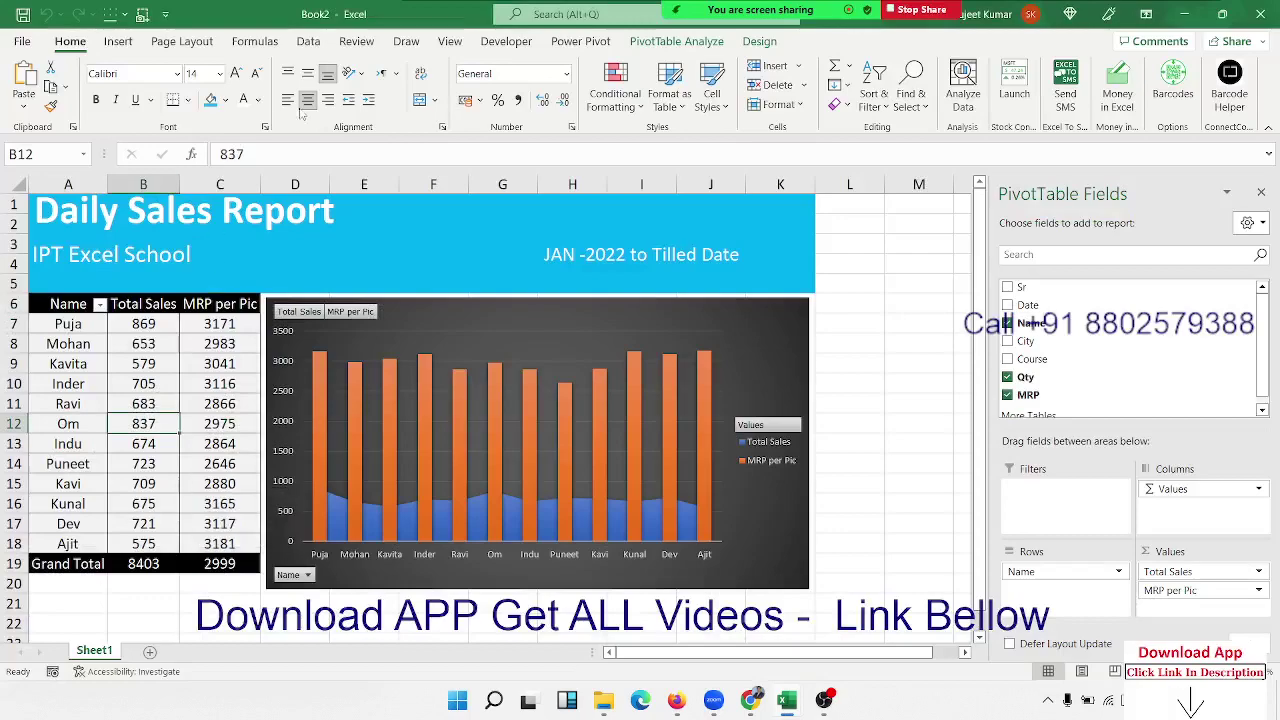
pyautogui.rightClick(157, 386)
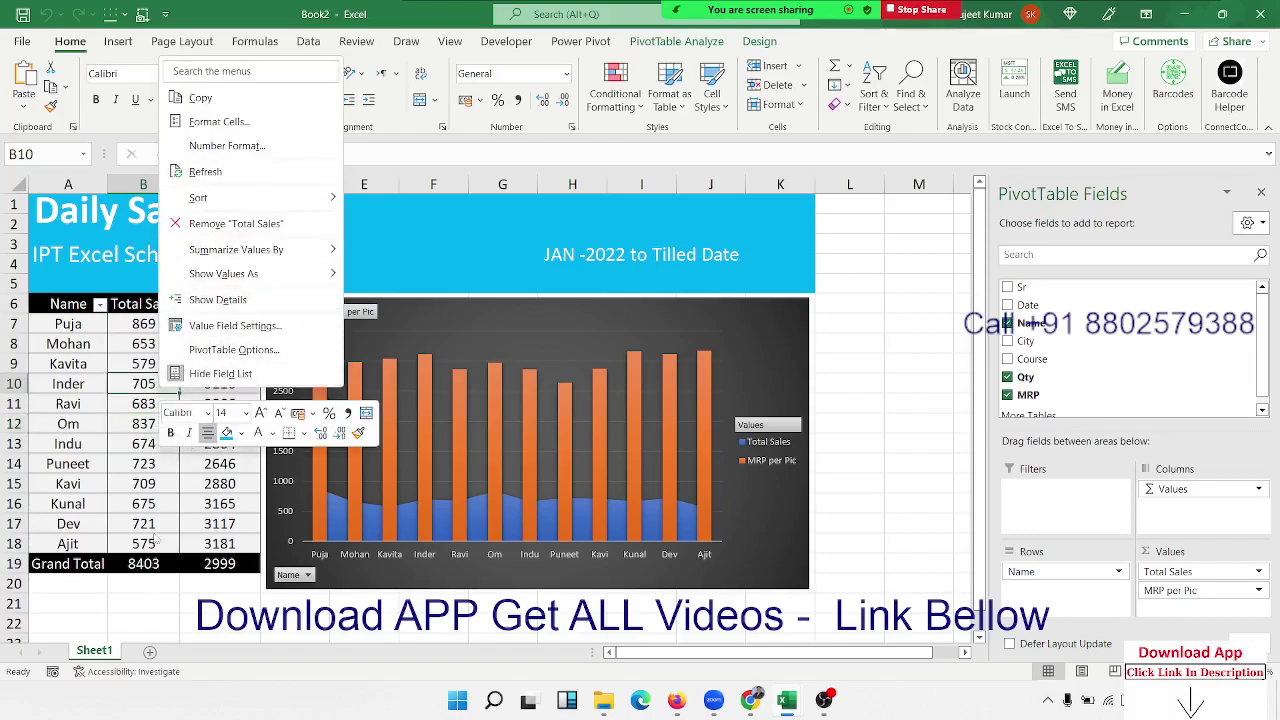
pyautogui.rightClick(112, 653)
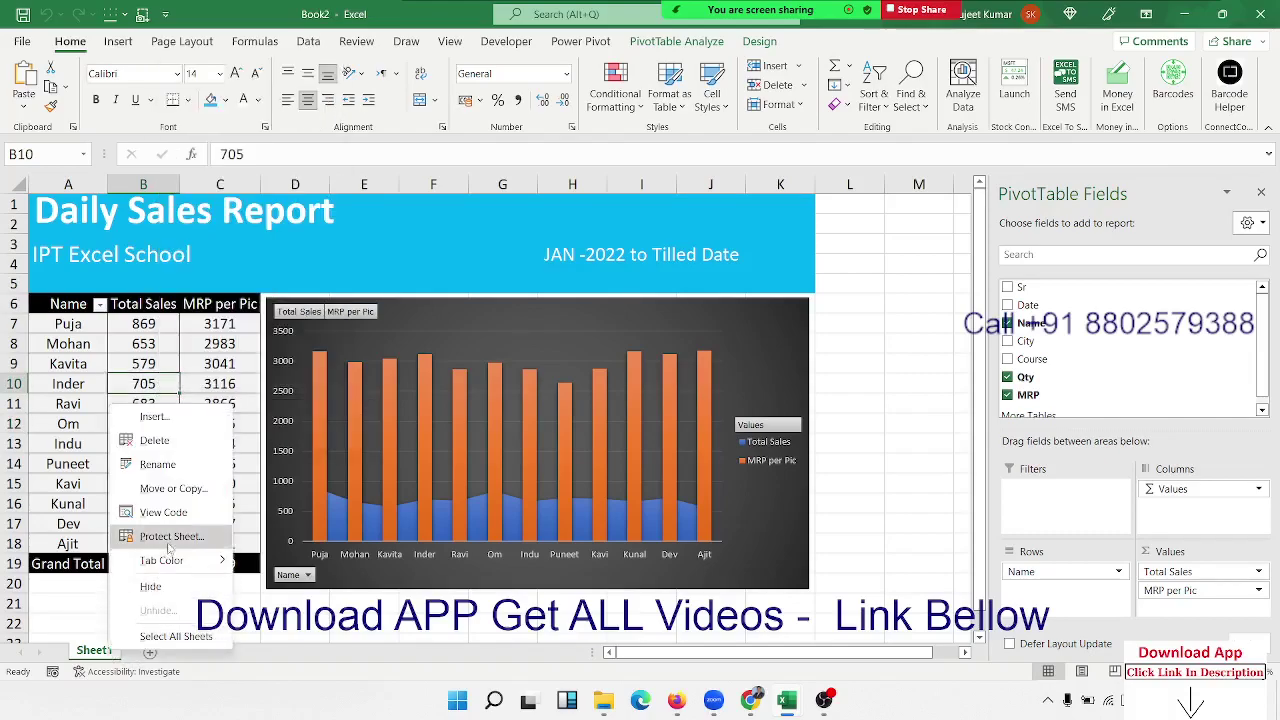
pyautogui.click(172, 488)
pyautogui.click(118, 592)
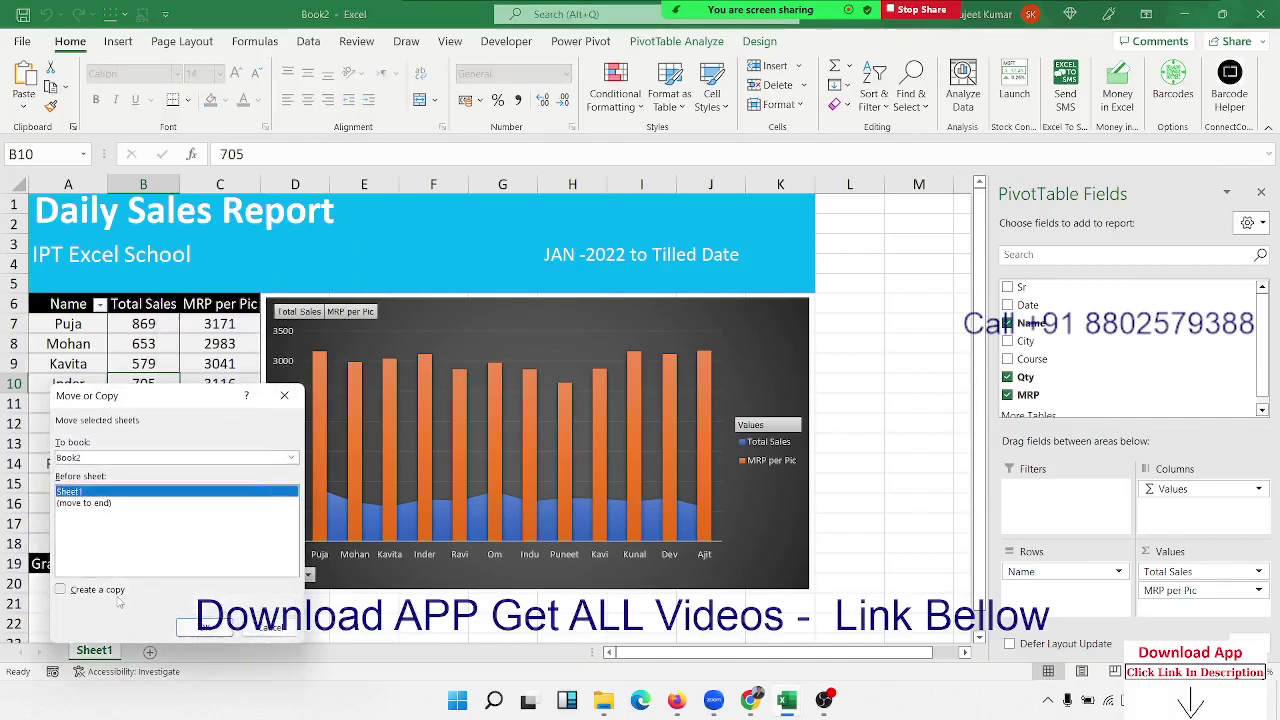
pyautogui.click(146, 460)
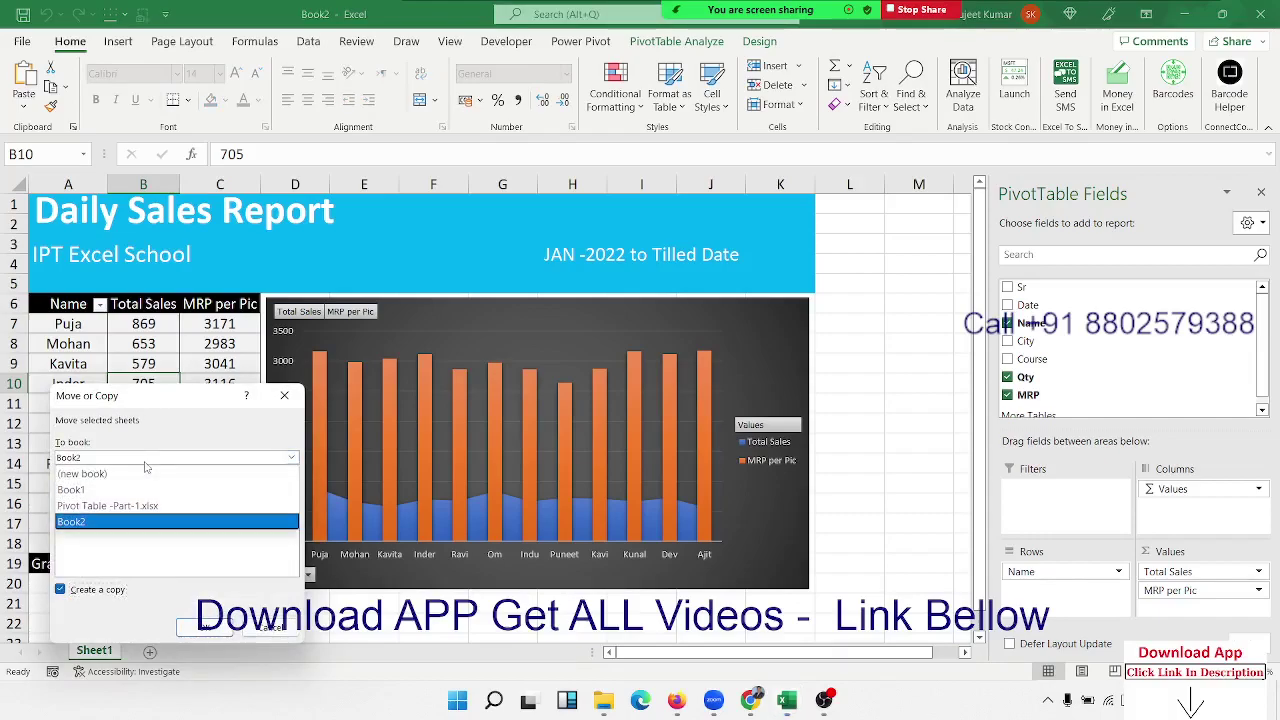
pyautogui.click(137, 506)
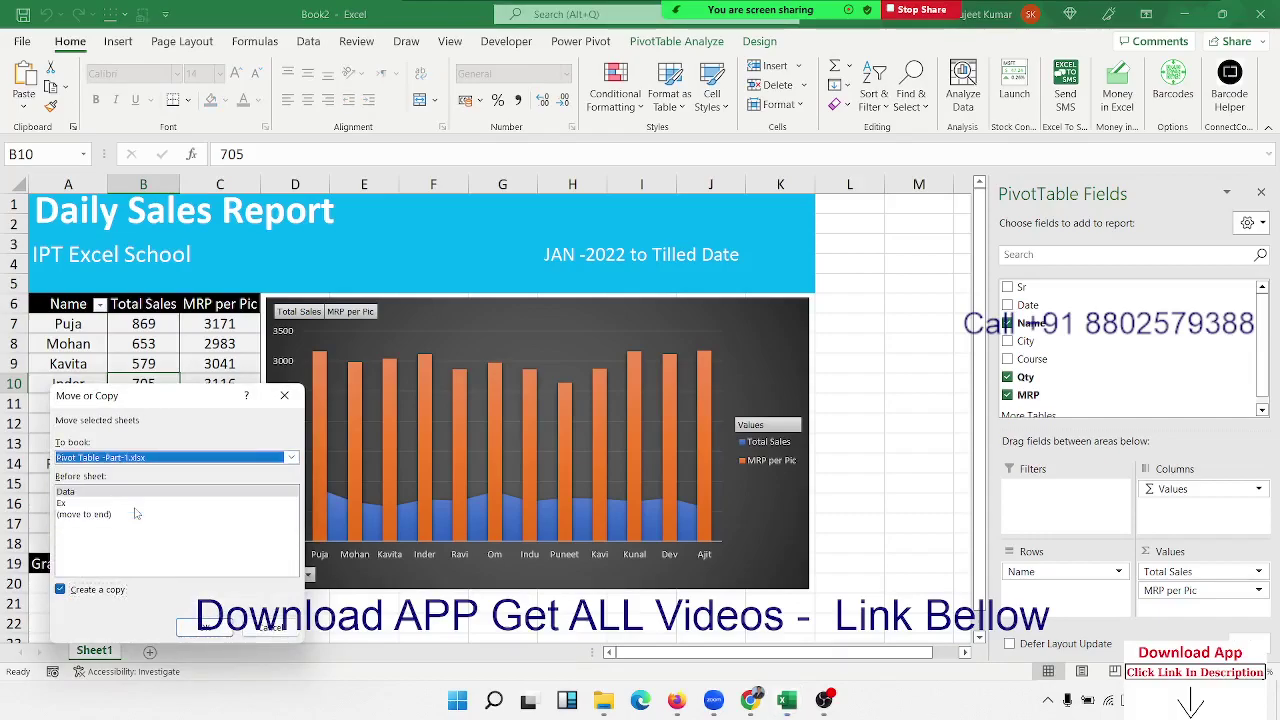
pyautogui.click(210, 627)
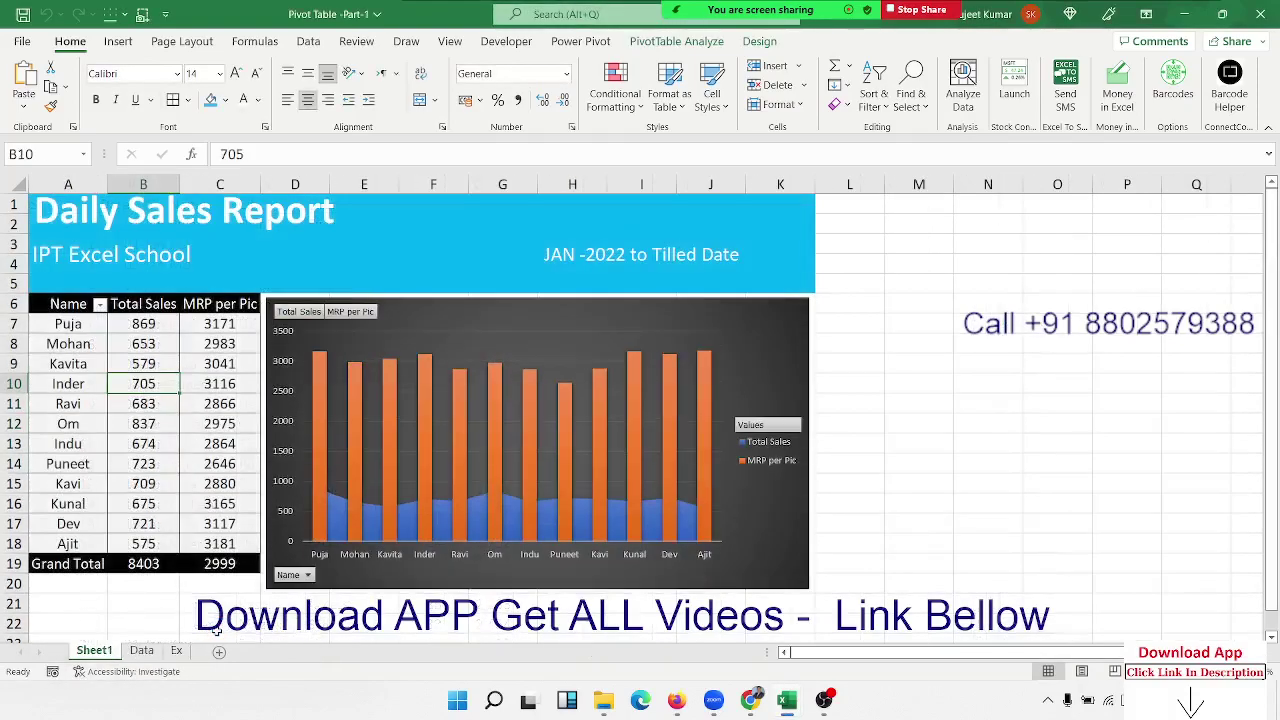
# Confirm the MRP per Pic grand total can't be deleted, then close Book2 without saving
pyautogui.click(207, 564)
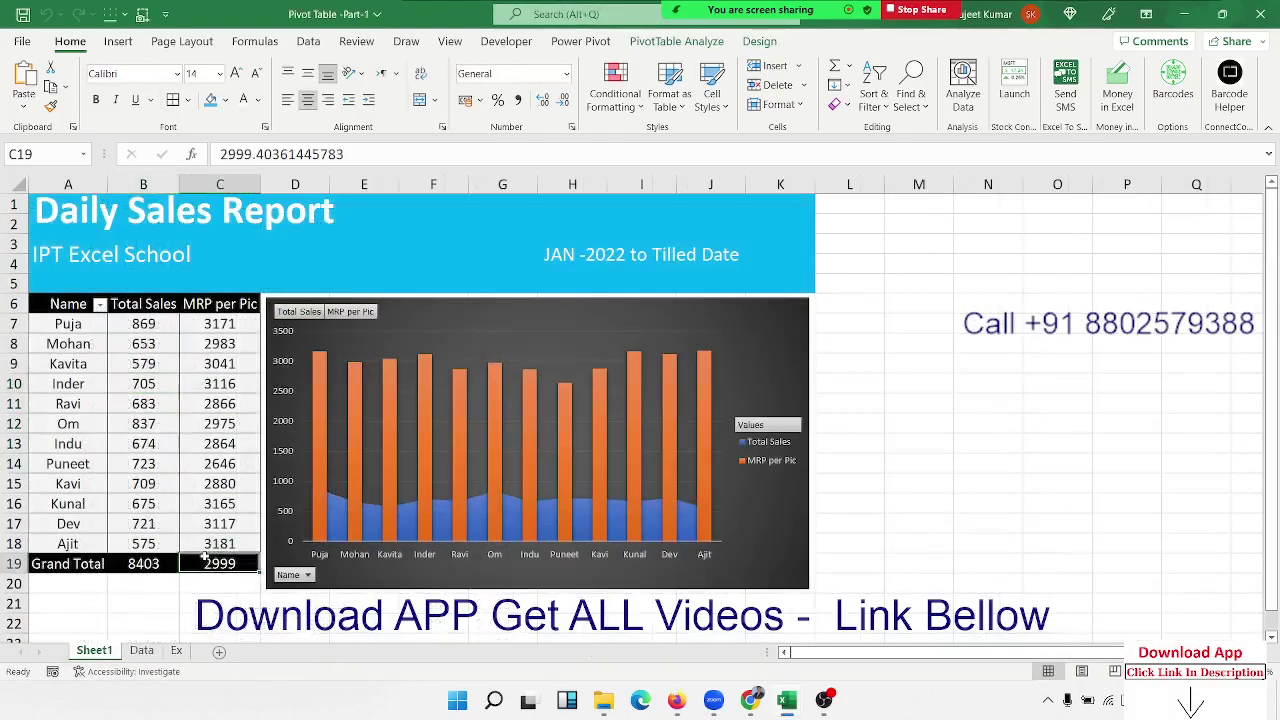
pyautogui.press('Delete')
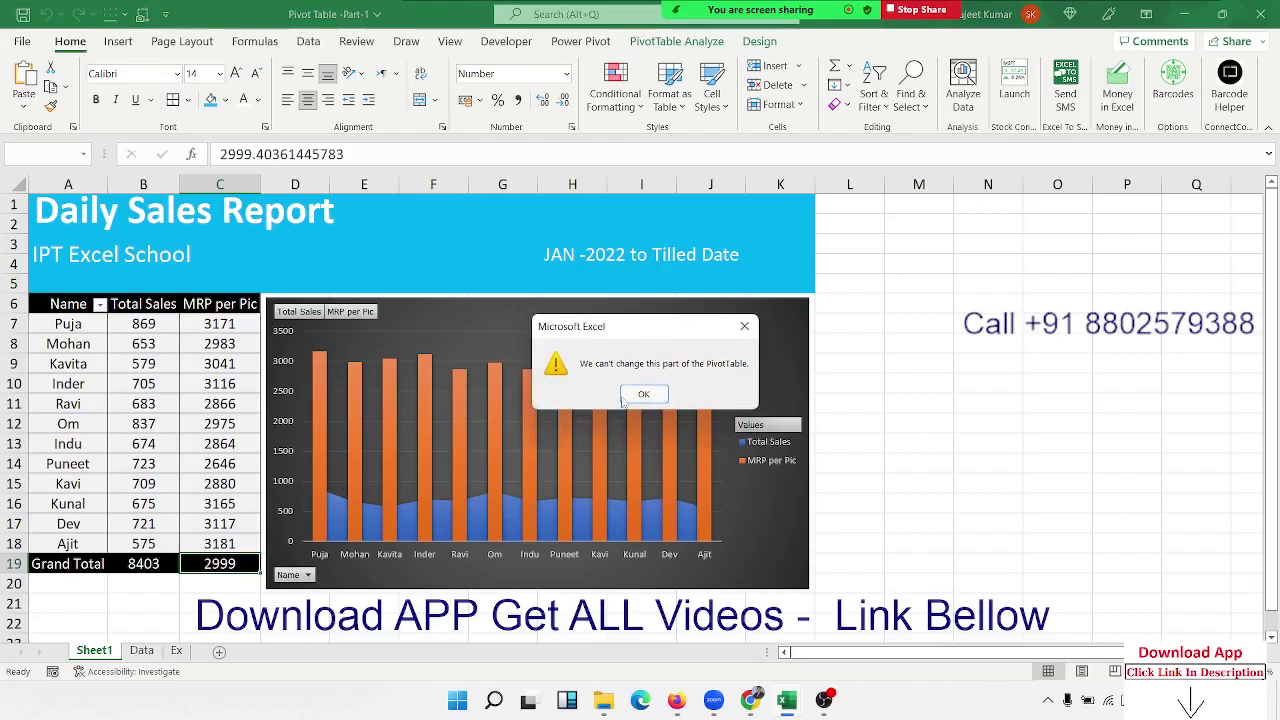
pyautogui.click(625, 394)
pyautogui.click(220, 444)
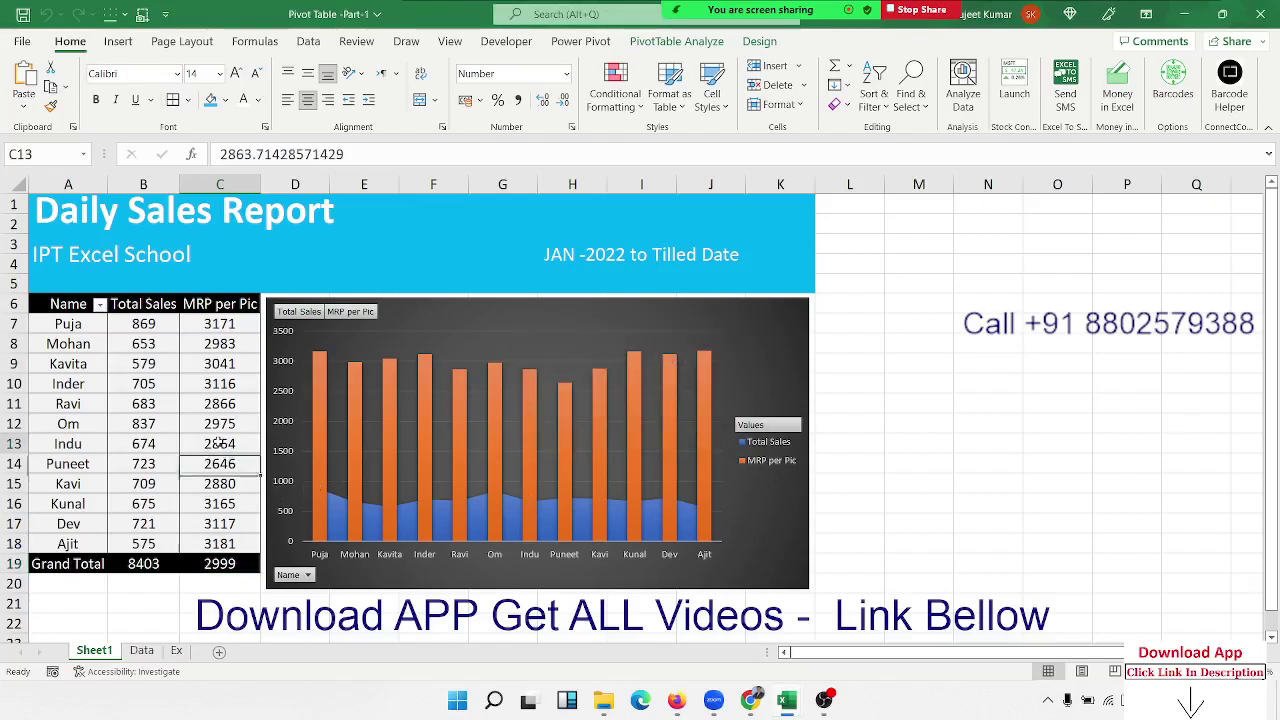
pyautogui.rightClick(220, 444)
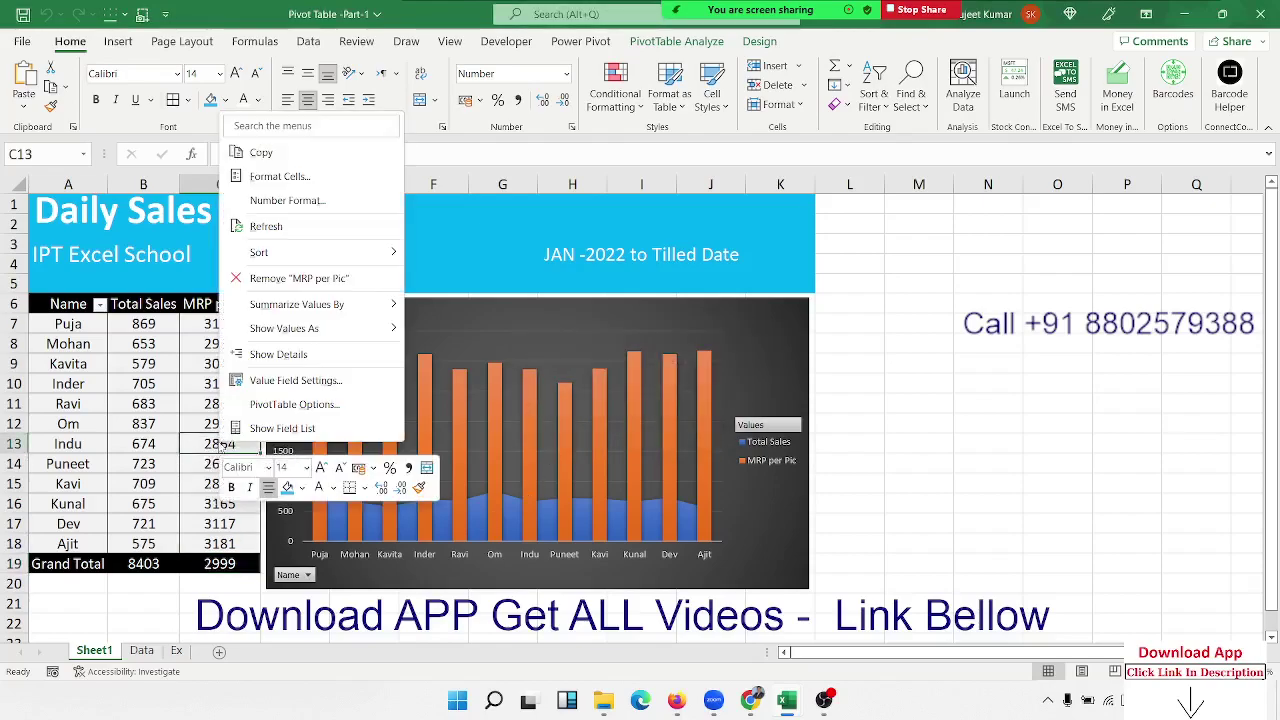
pyautogui.click(282, 428)
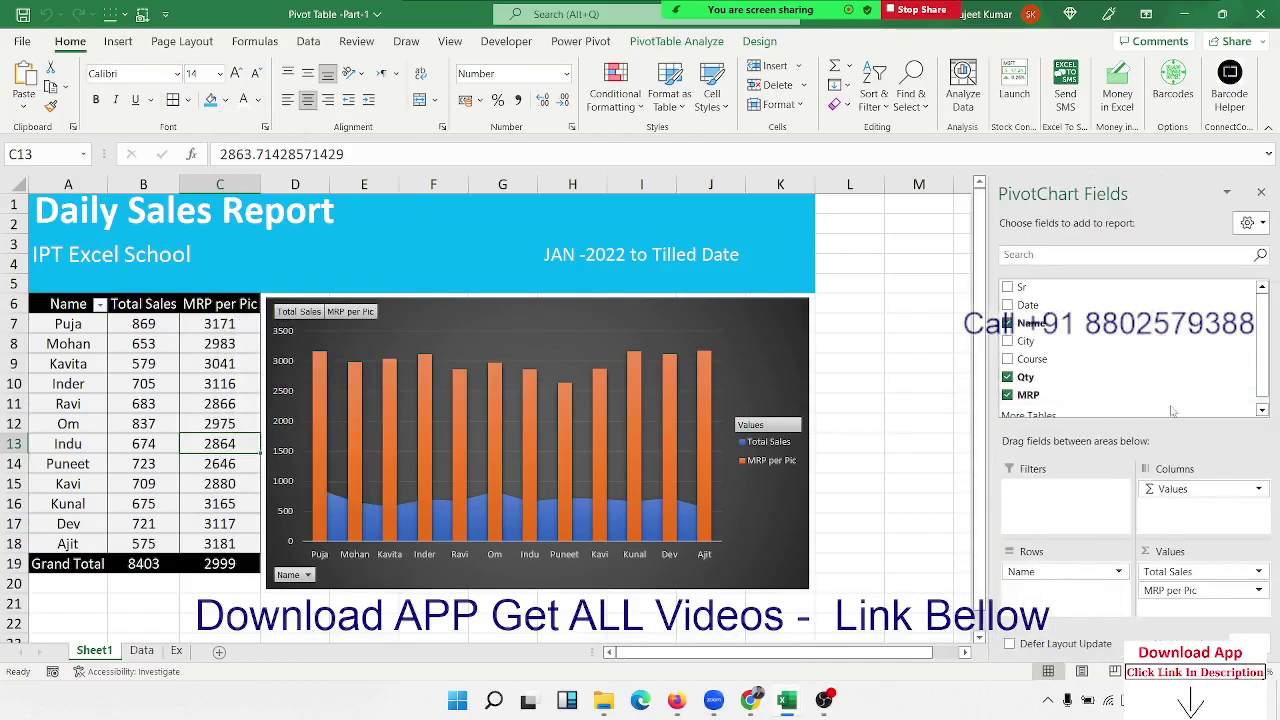
pyautogui.click(1262, 192)
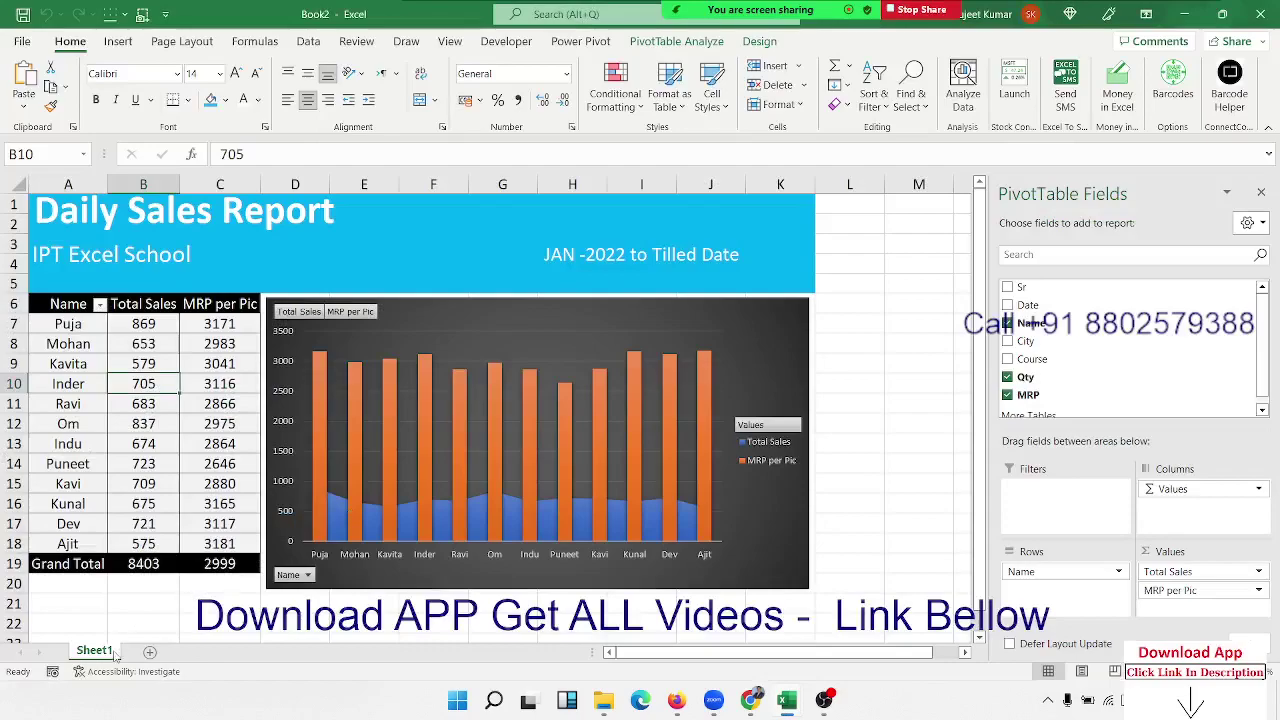
pyautogui.click(1260, 14)
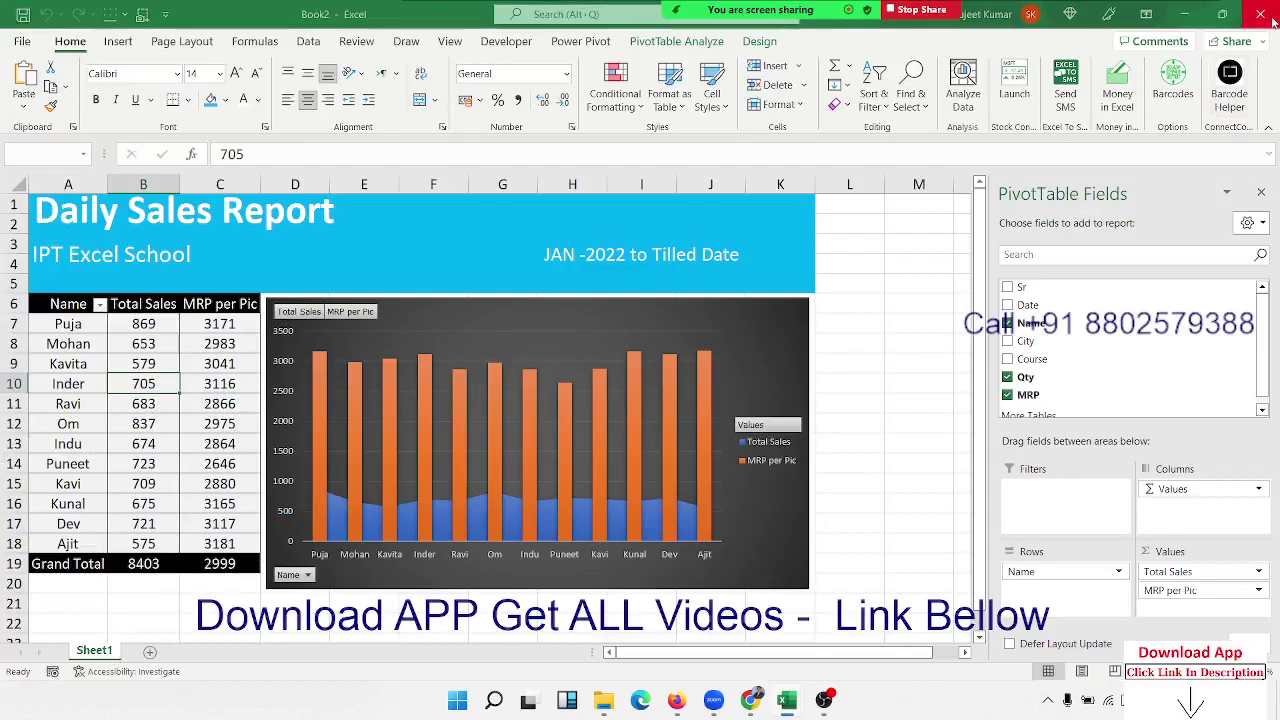
pyautogui.click(682, 438)
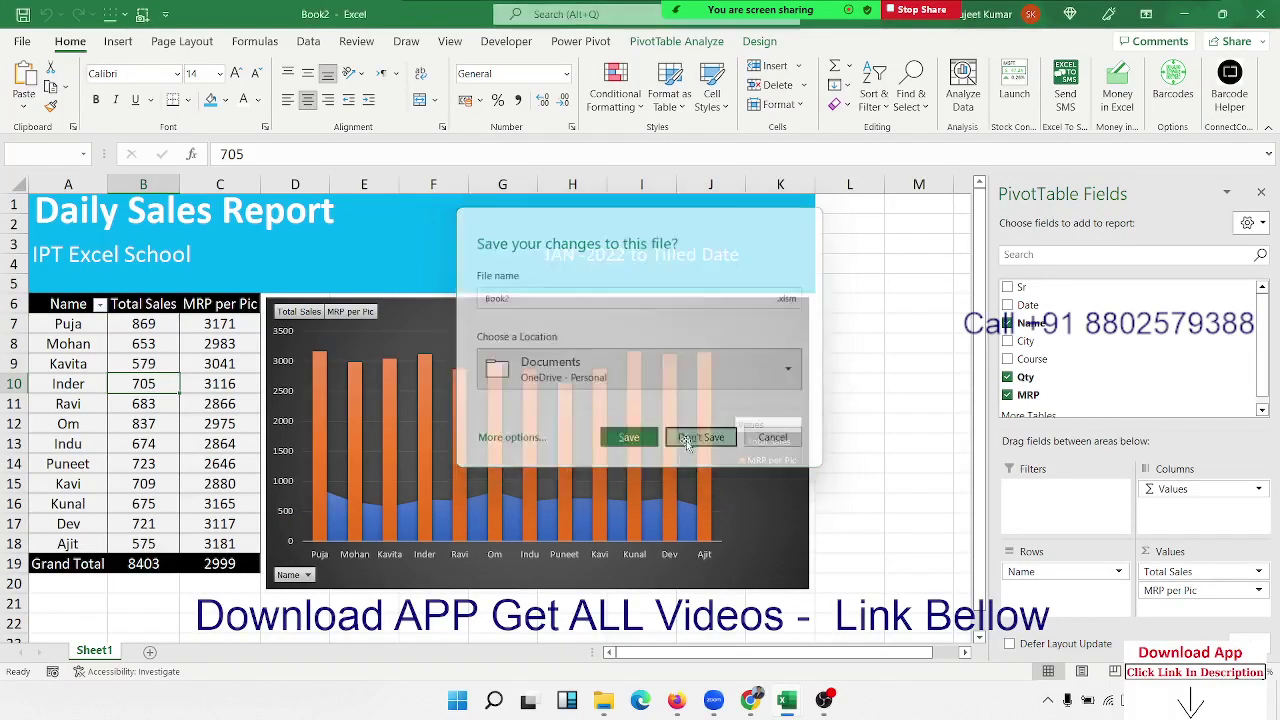
# From cell A1 on the Data sheet, insert a PivotTable on a new worksheet, Sheet3
pyautogui.click(145, 651)
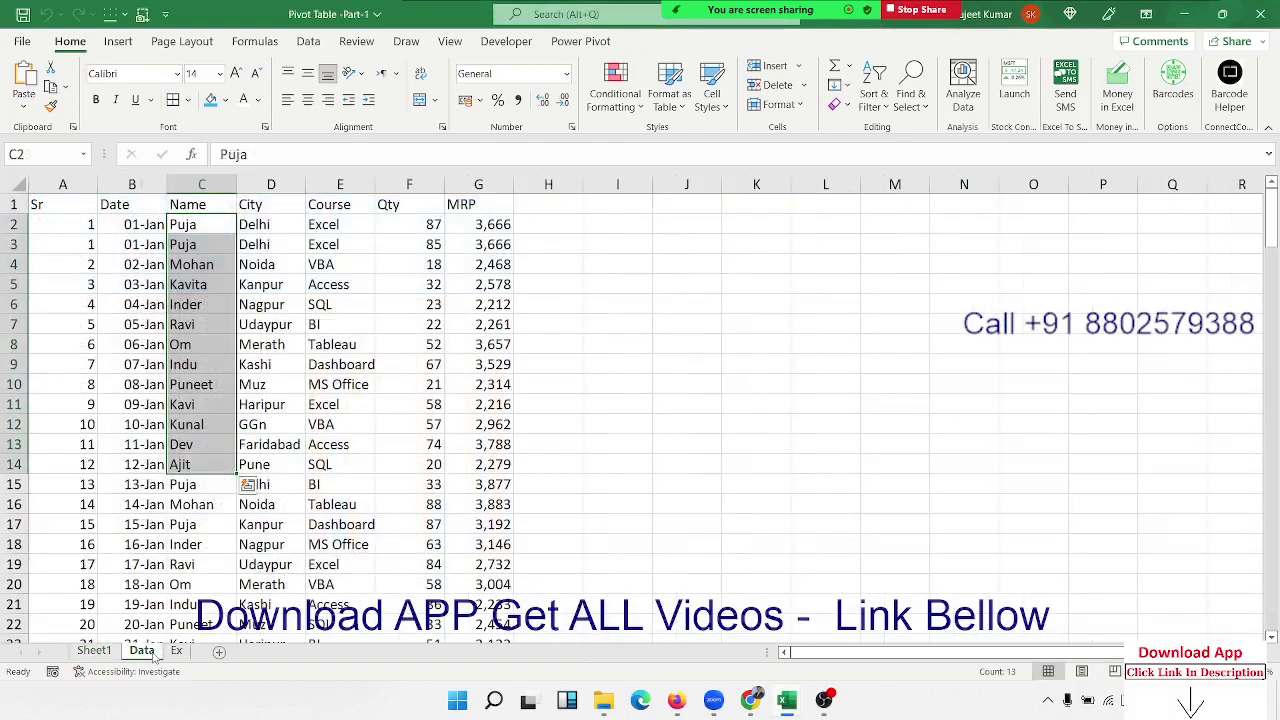
pyautogui.click(88, 206)
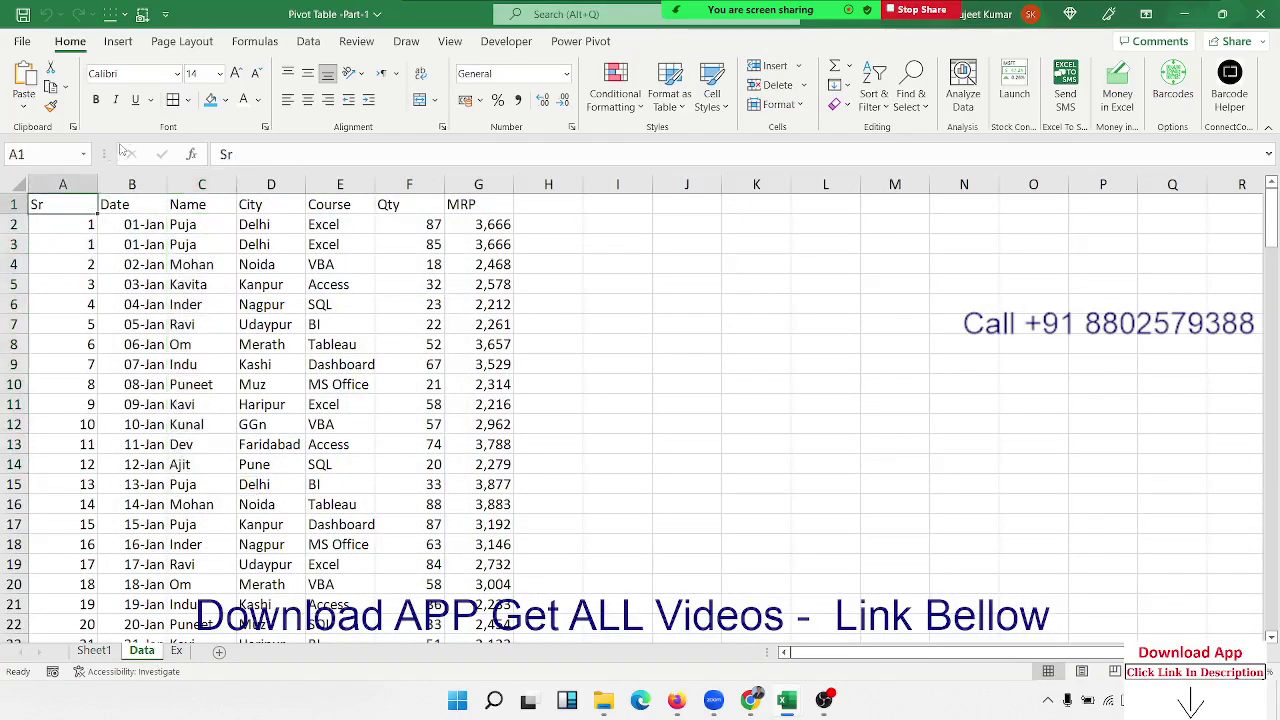
pyautogui.click(122, 46)
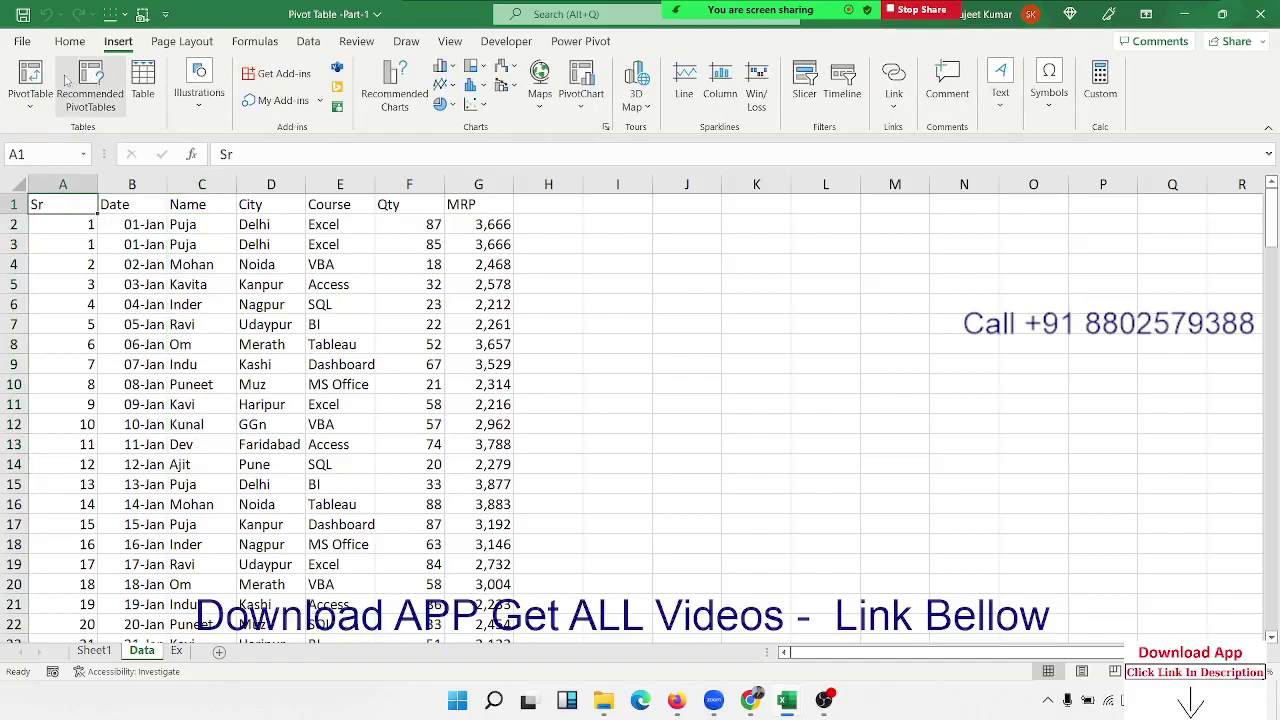
pyautogui.click(332, 364)
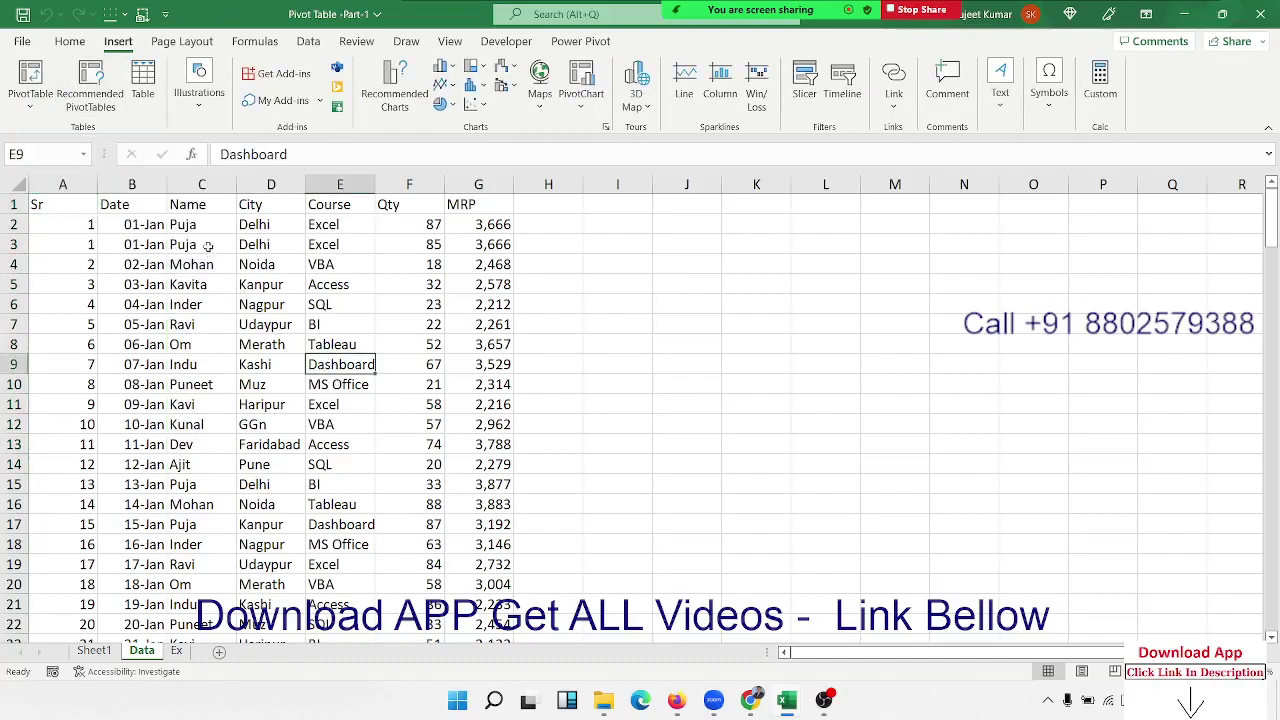
pyautogui.moveTo(201, 224); pyautogui.dragTo(203, 384)
pyautogui.moveTo(339, 224); pyautogui.dragTo(337, 344)
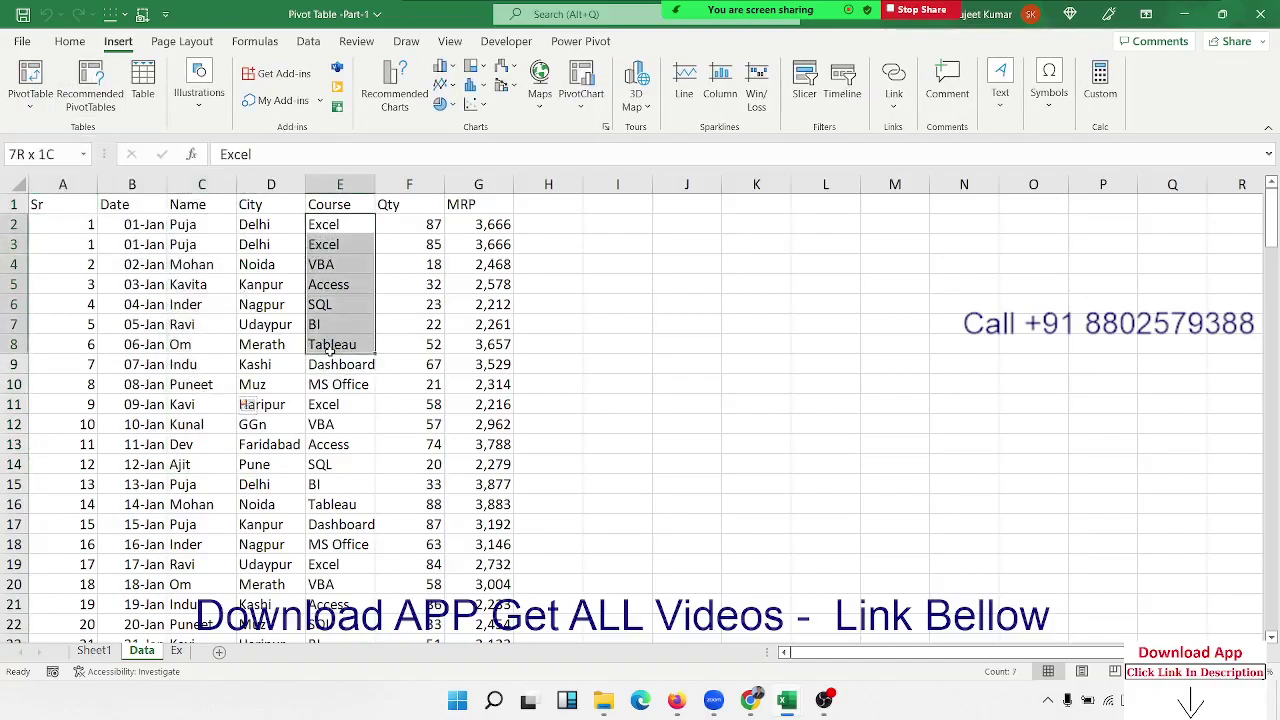
pyautogui.moveTo(410, 226); pyautogui.dragTo(413, 289)
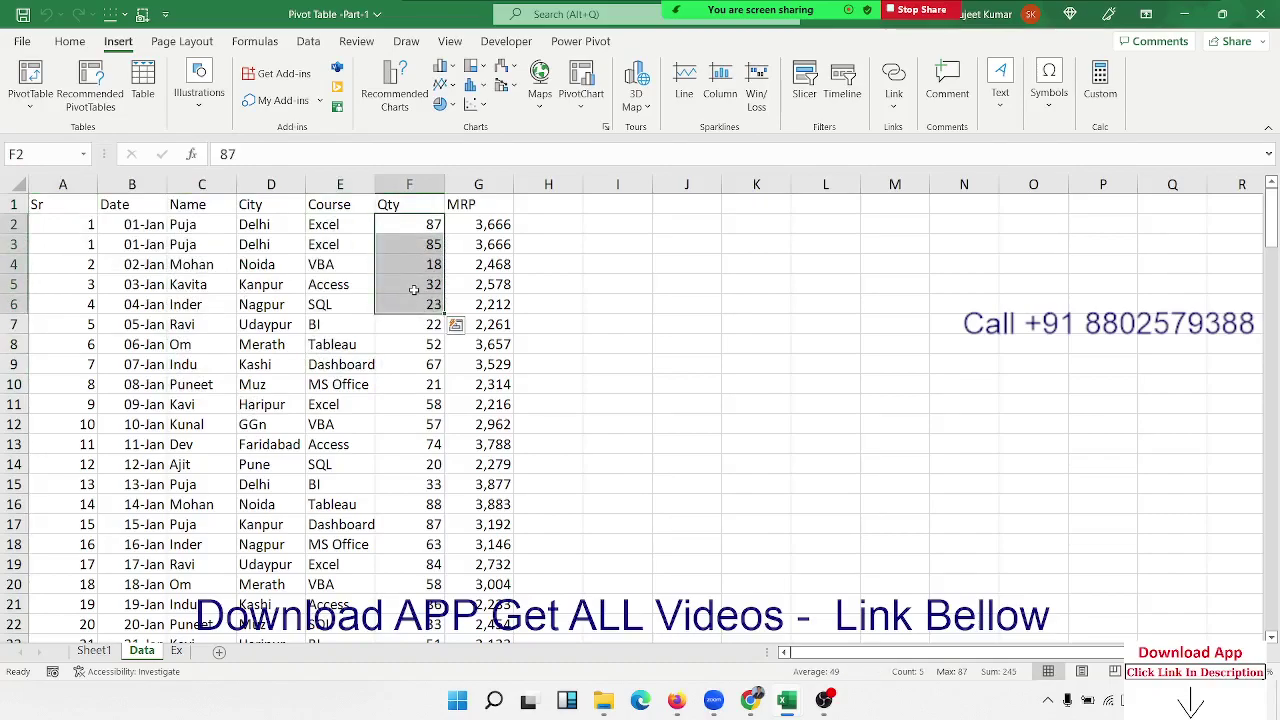
pyautogui.click(80, 206)
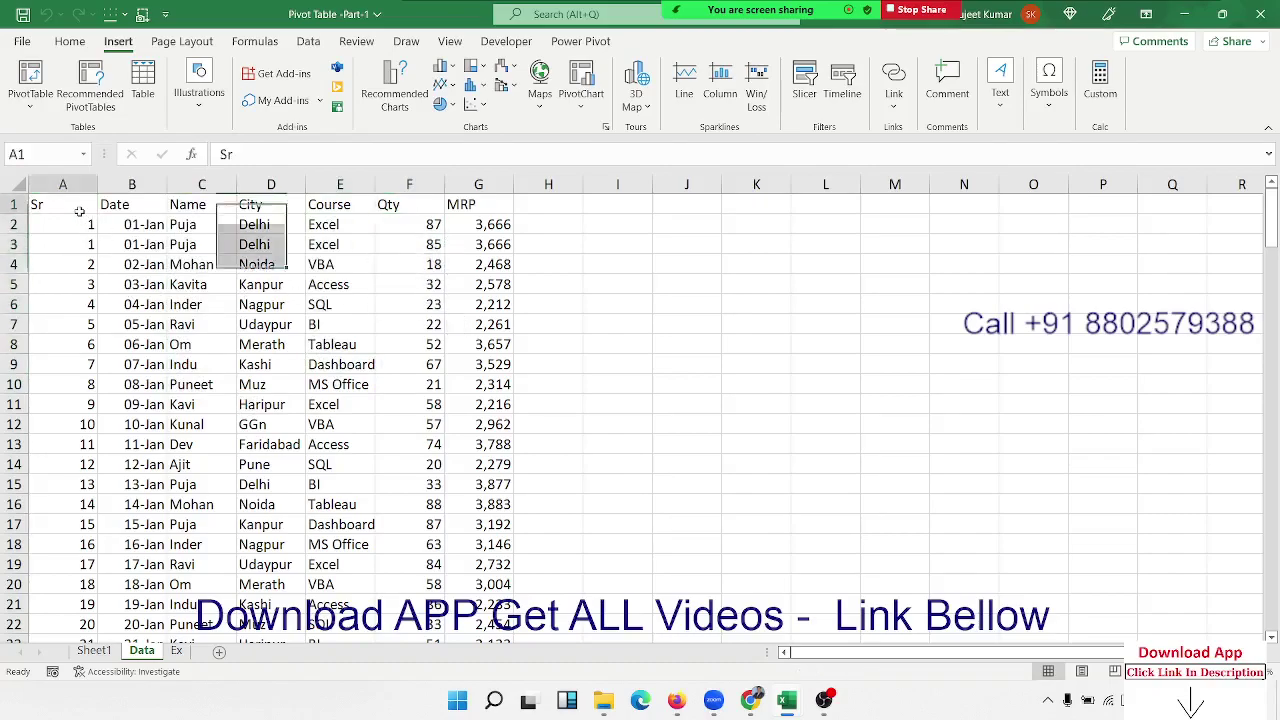
pyautogui.click(27, 76)
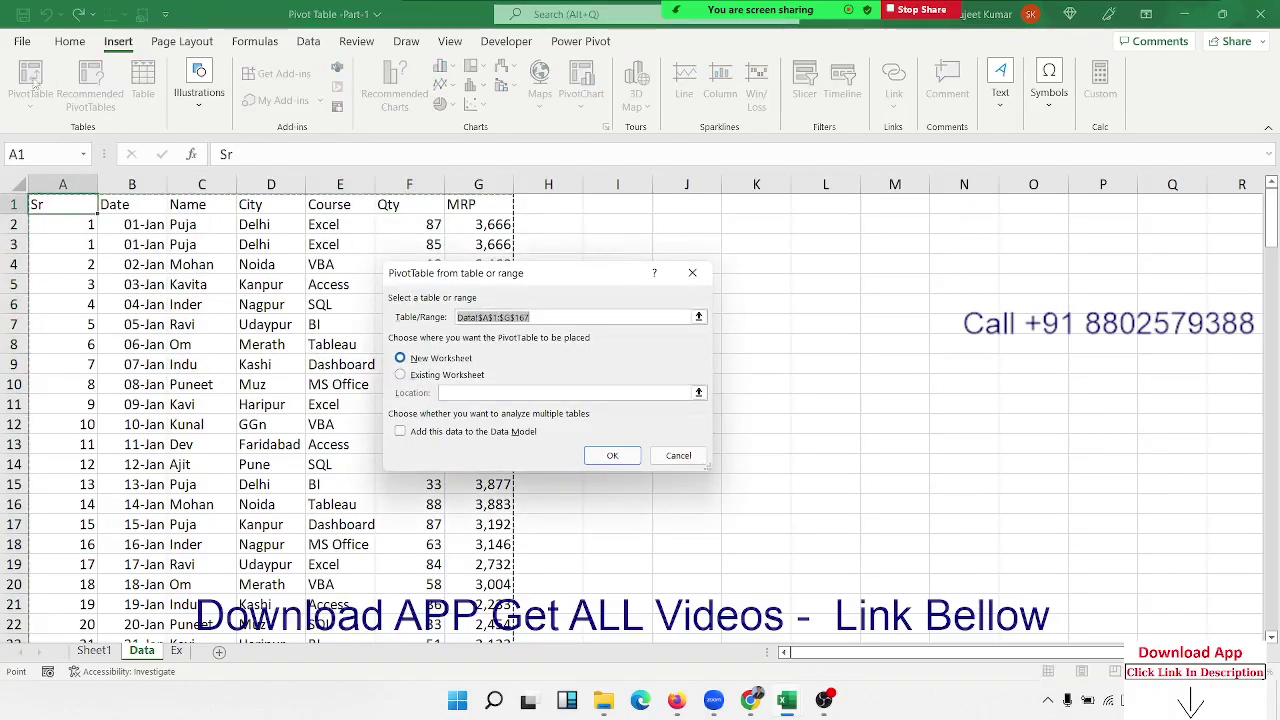
pyautogui.click(605, 448)
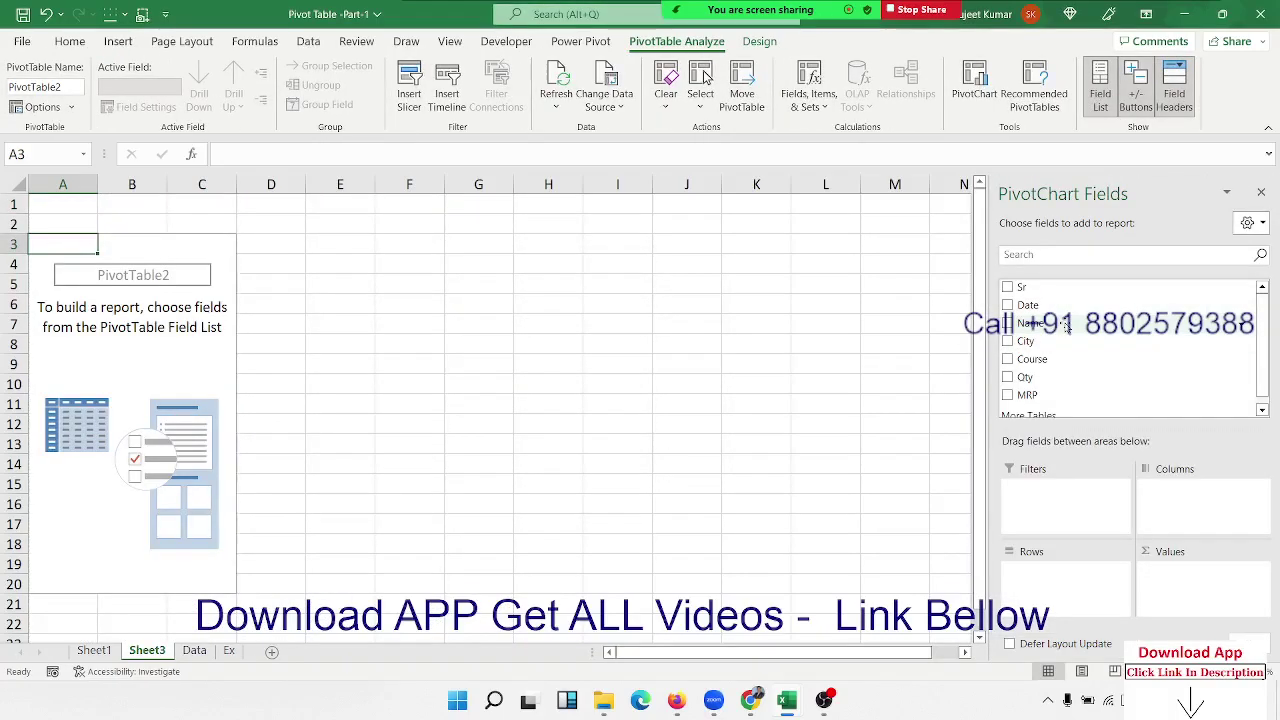
# Place Name in Rows, Course in Columns and Qty in Values, giving a Grand Total of 8403
pyautogui.moveTo(1068, 326); pyautogui.dragTo(1064, 568)
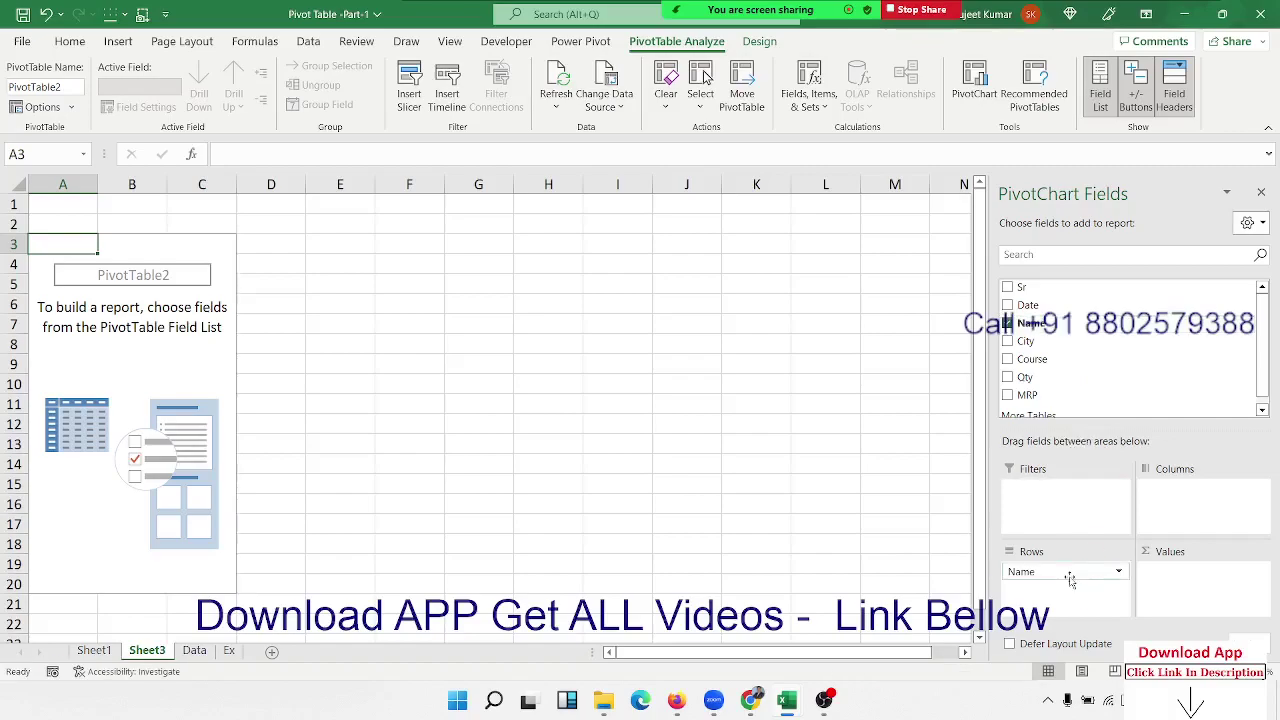
pyautogui.moveTo(1032, 359); pyautogui.dragTo(1199, 512)
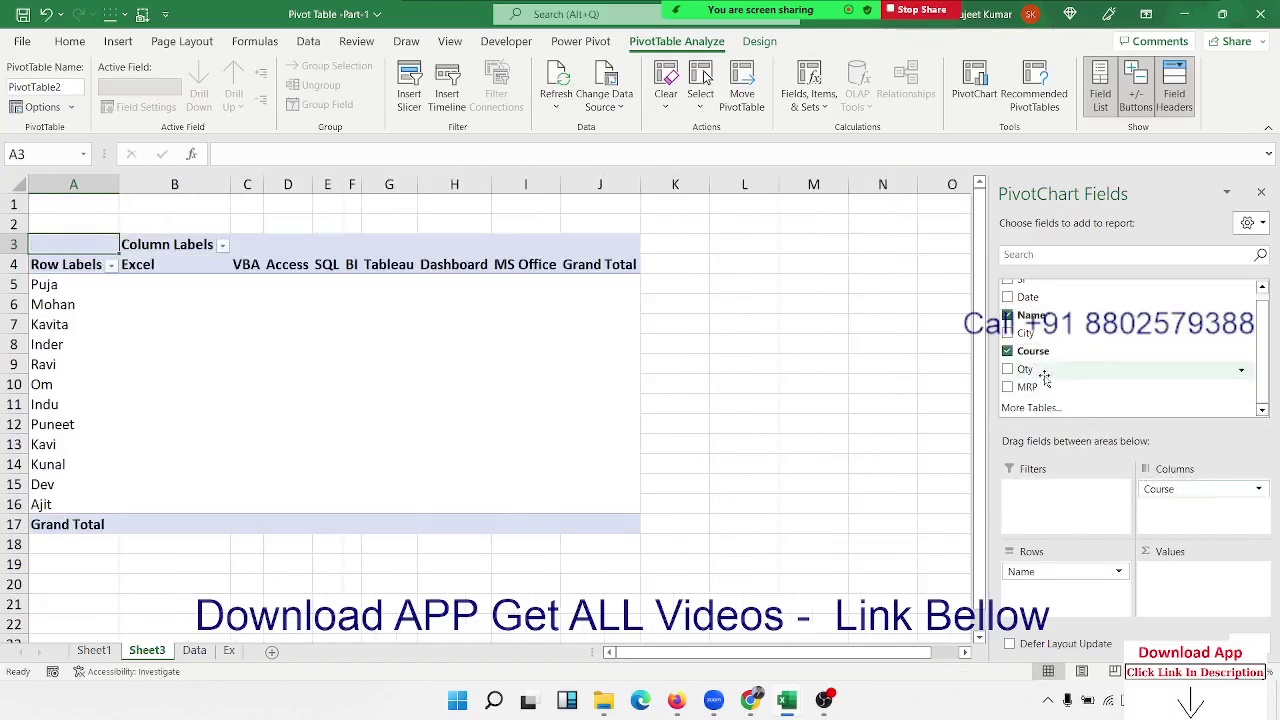
pyautogui.moveTo(1046, 371)
pyautogui.mouseDown()
pyautogui.moveTo(1203, 615)
pyautogui.moveTo(1185, 602)
pyautogui.mouseUp()
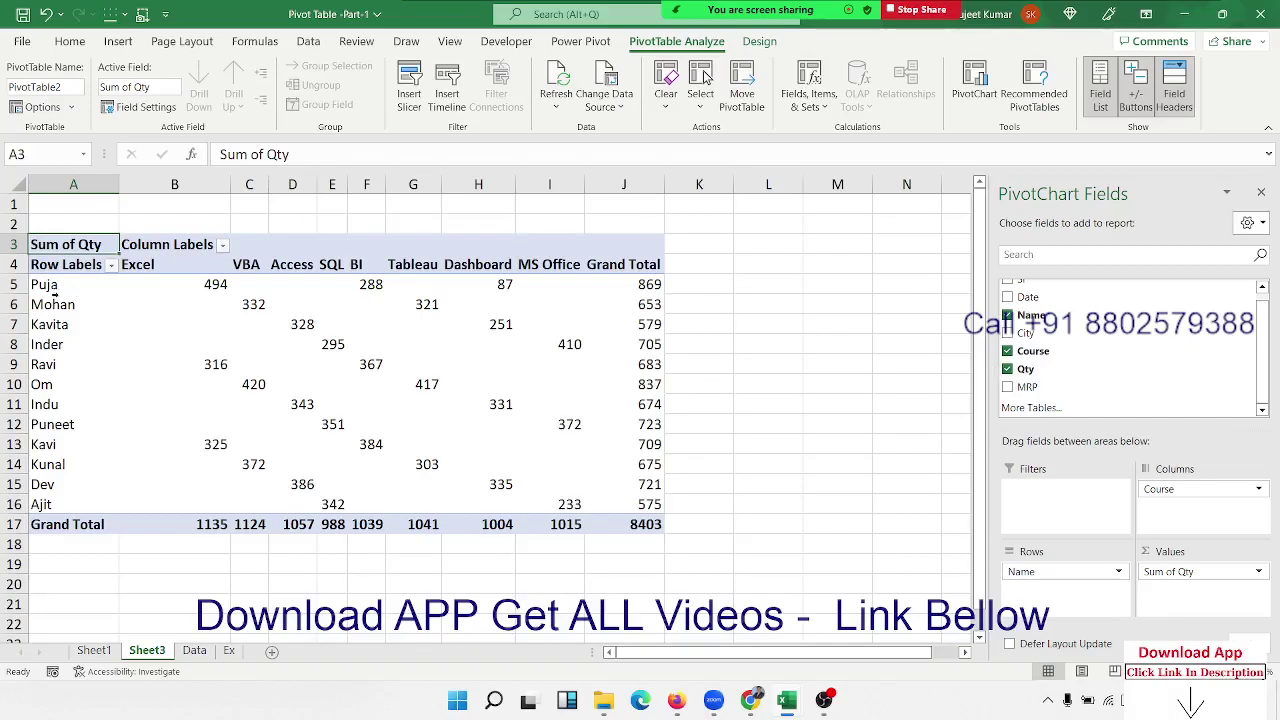
pyautogui.click(274, 279)
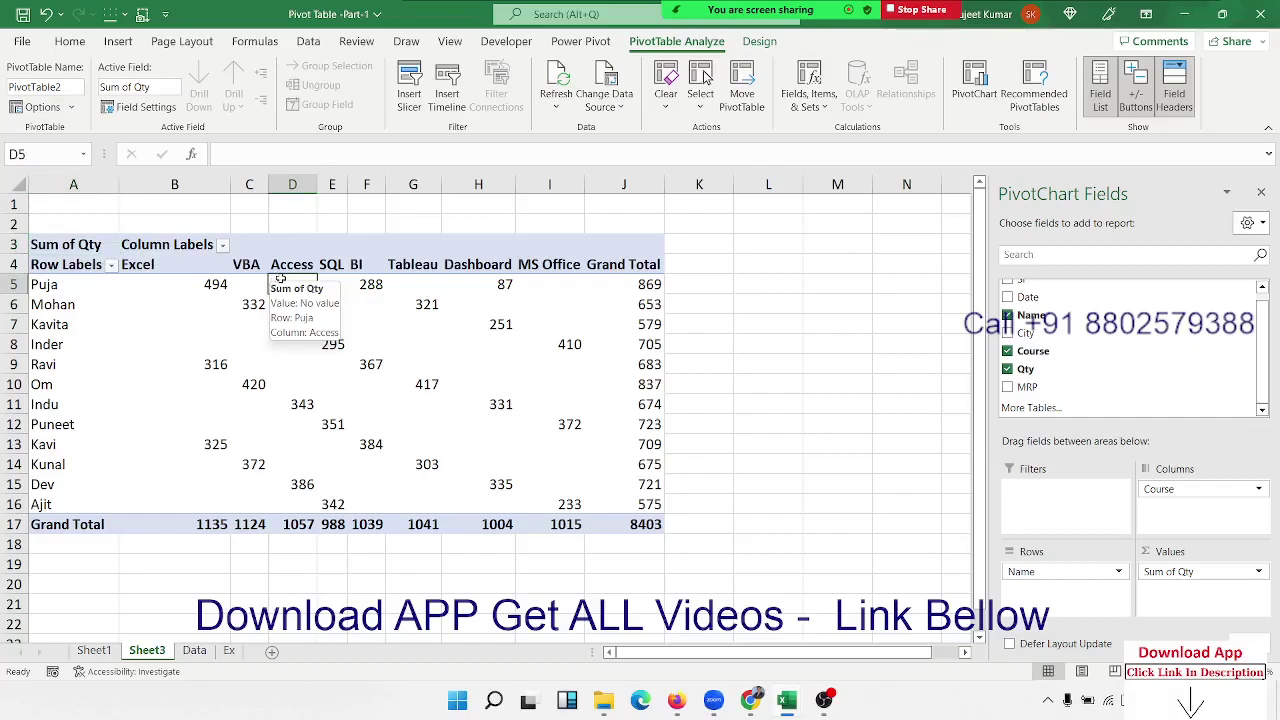
pyautogui.moveTo(1234, 492)
pyautogui.mouseDown()
pyautogui.moveTo(1058, 593)
pyautogui.moveTo(1178, 500)
pyautogui.mouseUp()
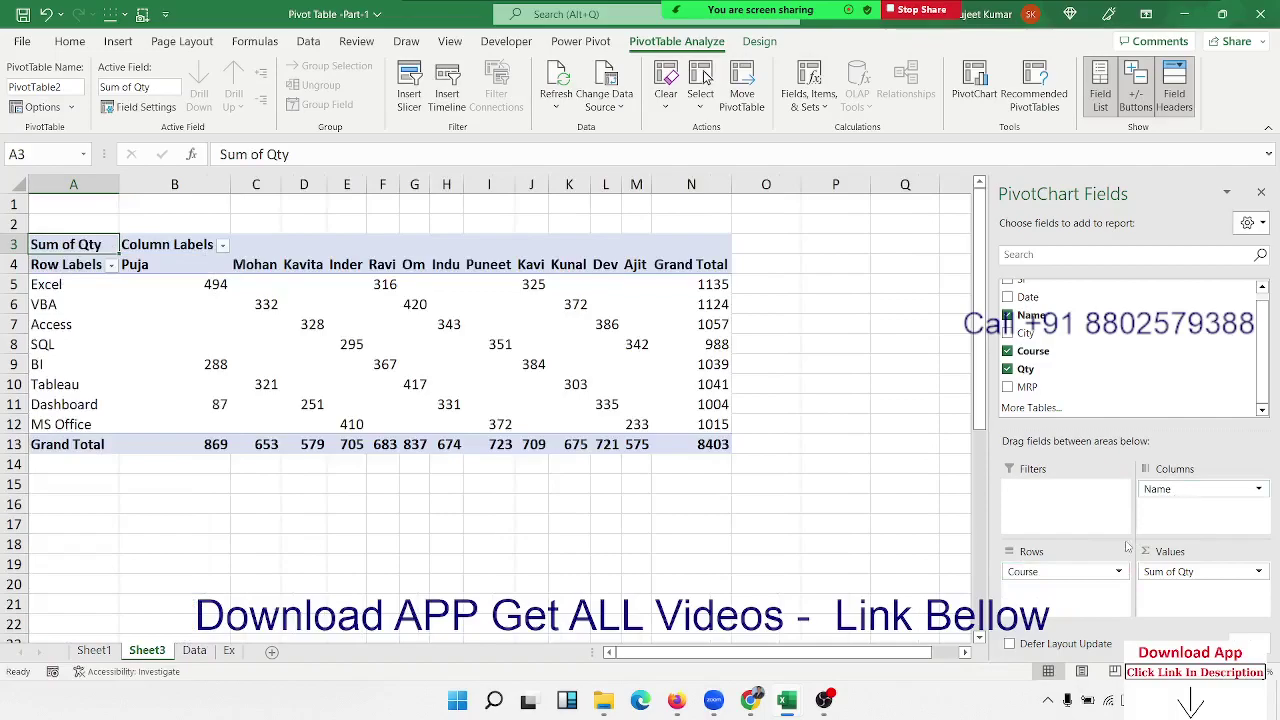
pyautogui.moveTo(1073, 574)
pyautogui.mouseDown()
pyautogui.moveTo(1201, 553)
pyautogui.moveTo(1200, 506)
pyautogui.moveTo(1077, 577)
pyautogui.mouseUp()
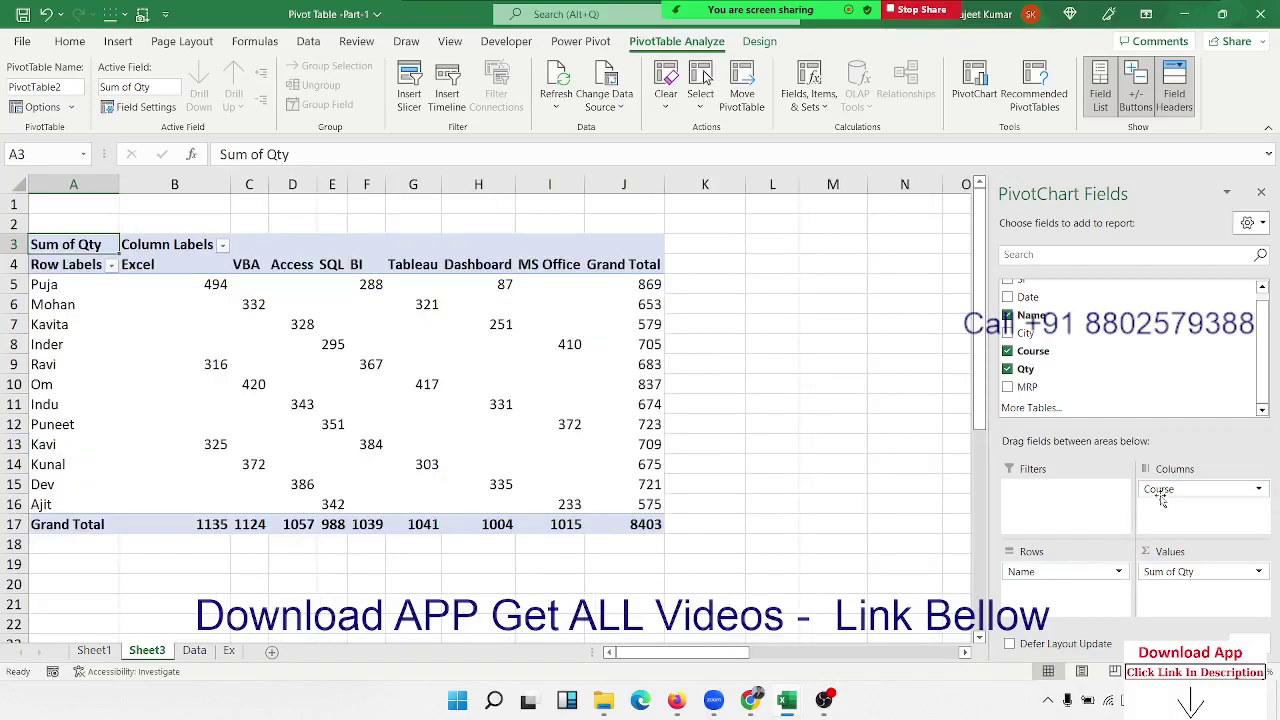
pyautogui.moveTo(1160, 490)
pyautogui.mouseDown()
pyautogui.moveTo(1079, 598)
pyautogui.moveTo(1165, 503)
pyautogui.mouseUp()
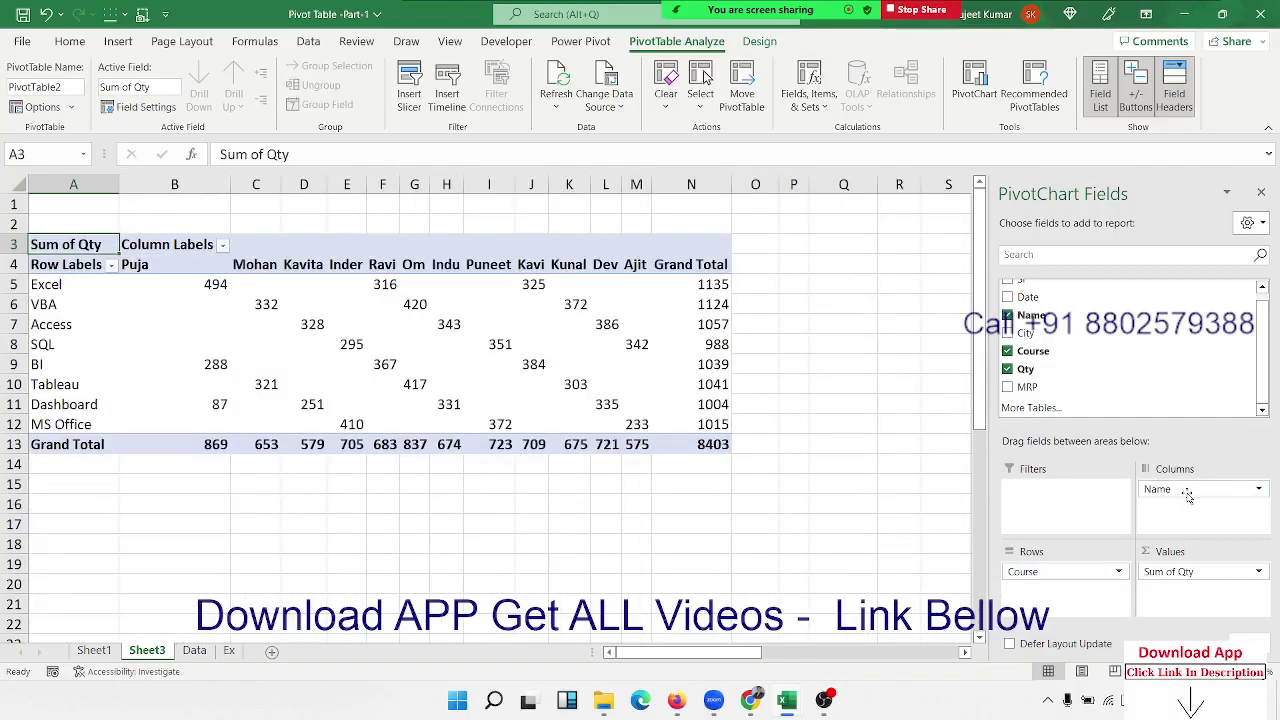
pyautogui.moveTo(1187, 496)
pyautogui.mouseDown()
pyautogui.moveTo(1100, 594)
pyautogui.moveTo(1178, 508)
pyautogui.mouseUp()
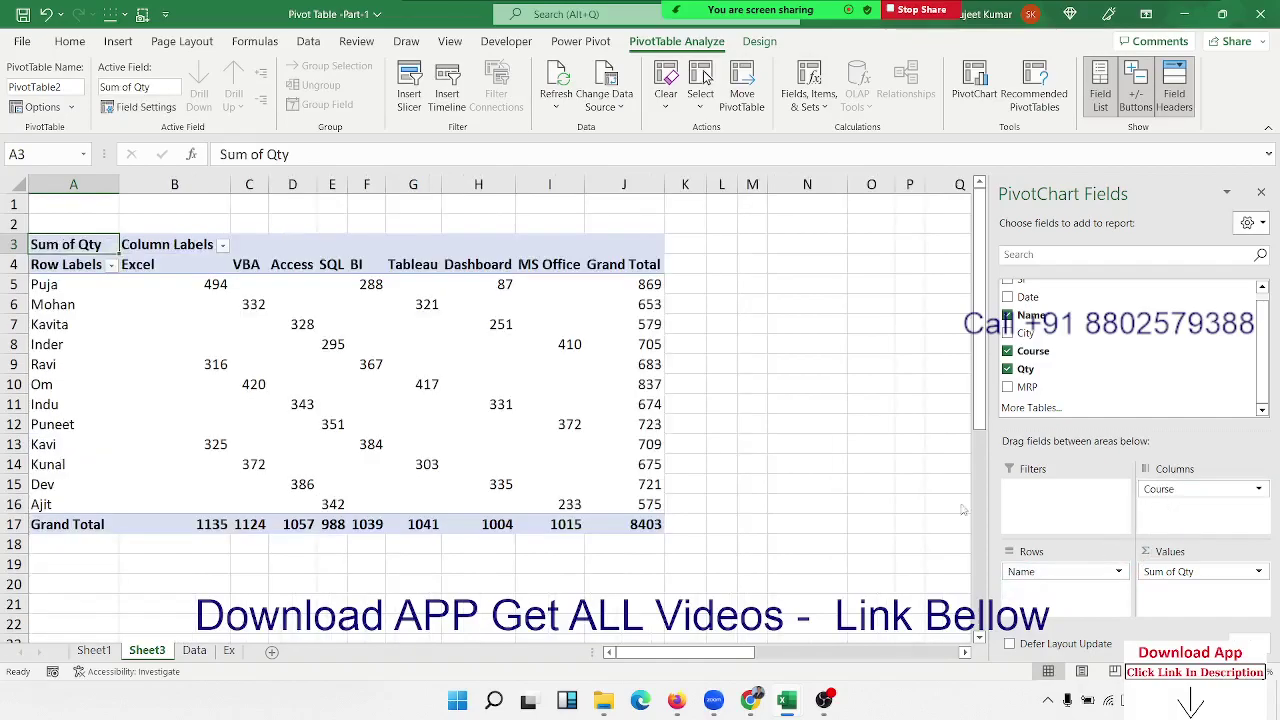
pyautogui.moveTo(242, 325); pyautogui.dragTo(240, 342)
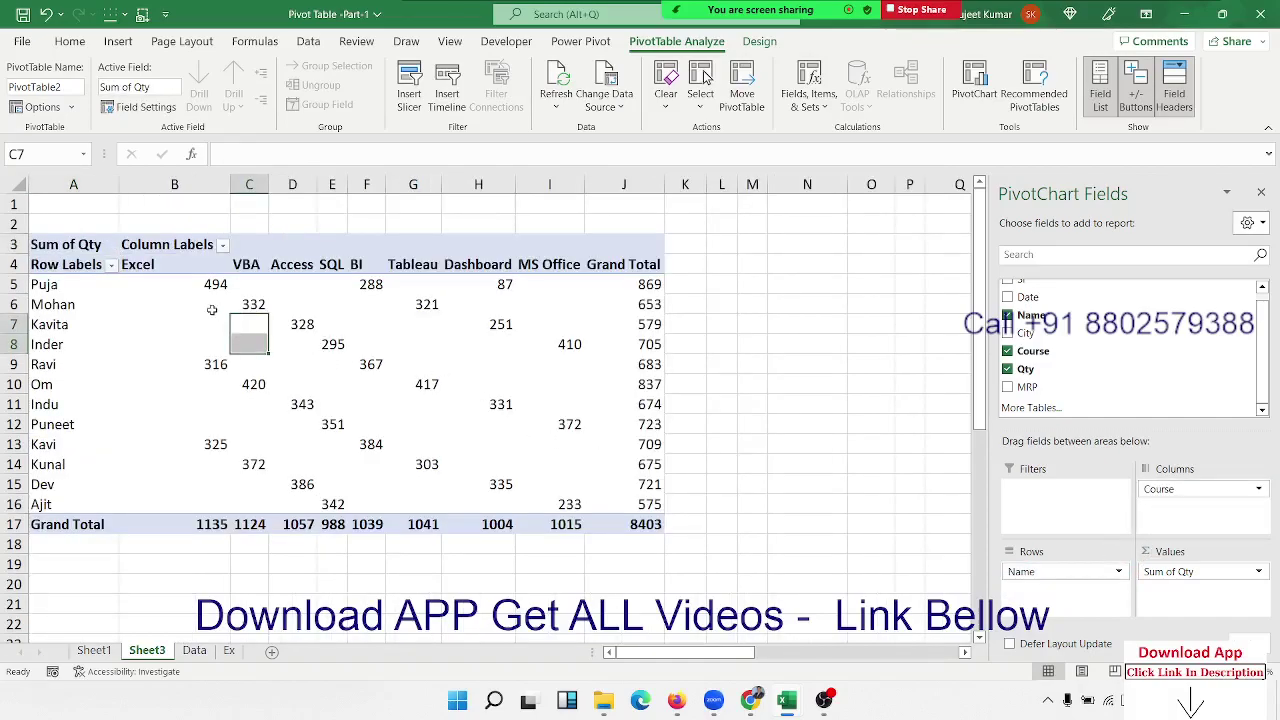
# Set 'For empty cells show' to 0 in the Sheet3 pivot's PivotTable Options
pyautogui.rightClick(212, 310)
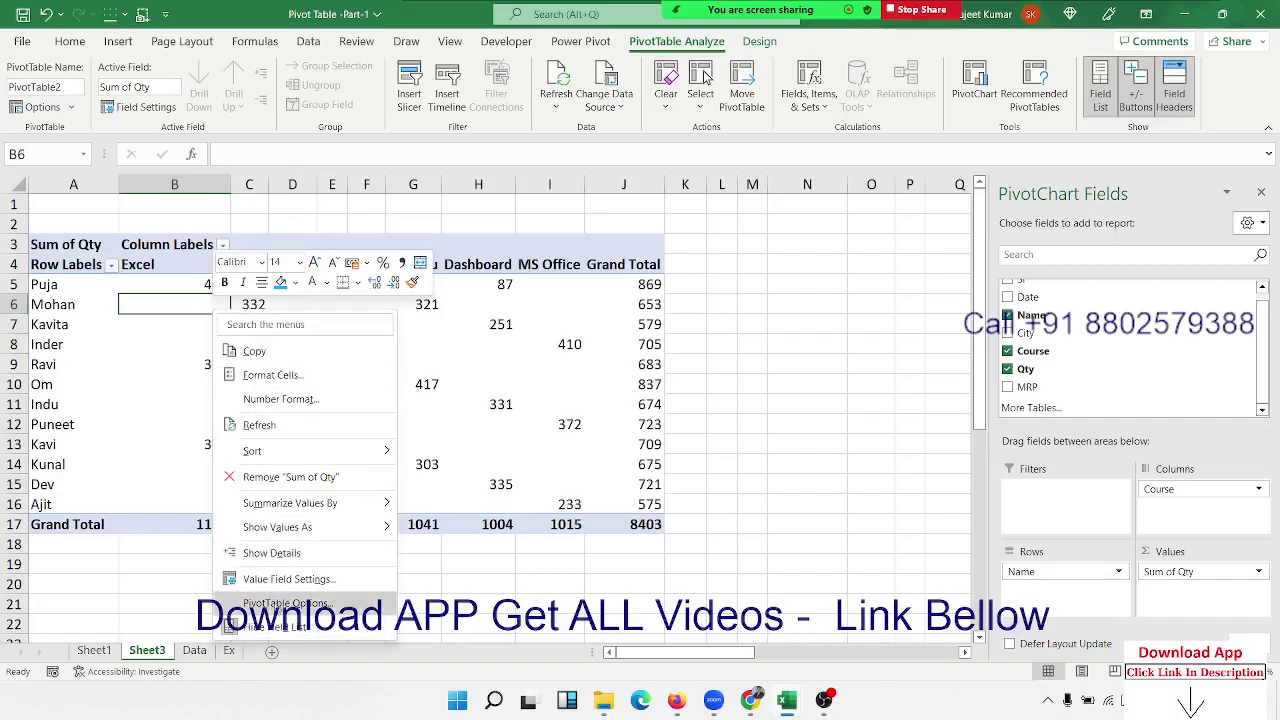
pyautogui.click(285, 603)
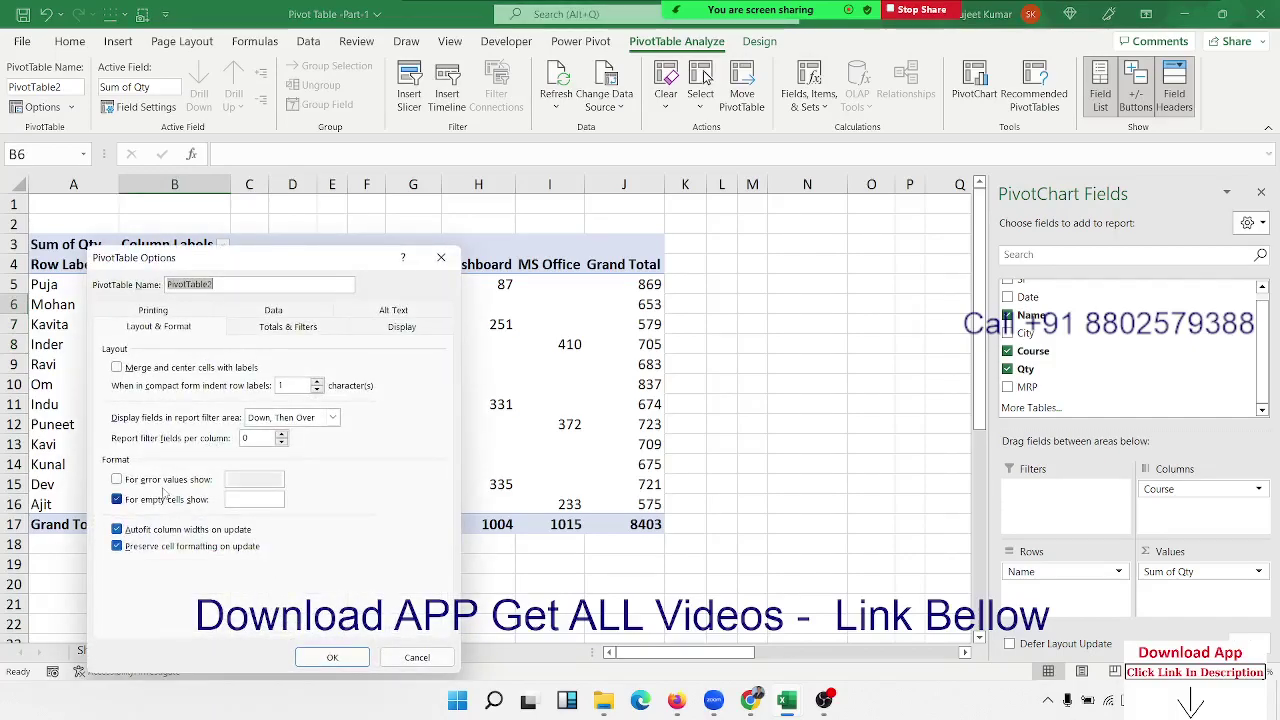
pyautogui.click(245, 501)
pyautogui.write('0')
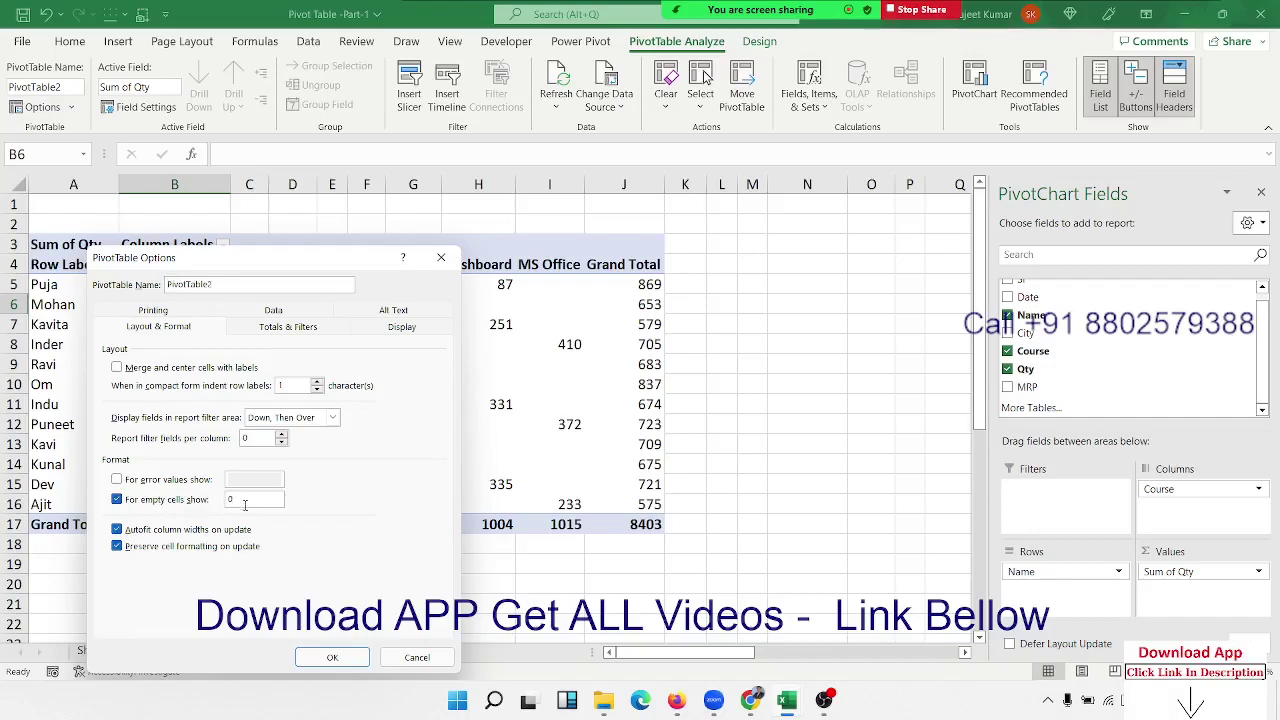
pyautogui.click(333, 658)
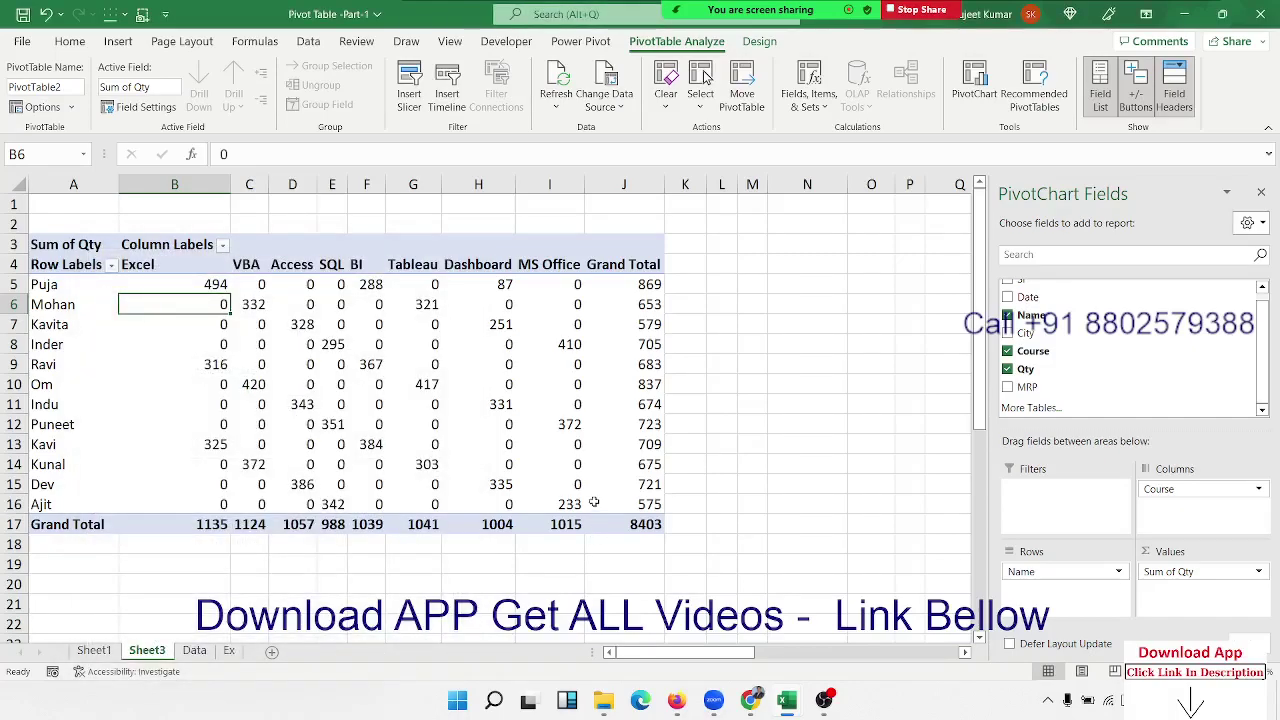
pyautogui.moveTo(594, 504)
pyautogui.mouseDown()
pyautogui.moveTo(571, 421)
pyautogui.moveTo(170, 345)
pyautogui.mouseUp()
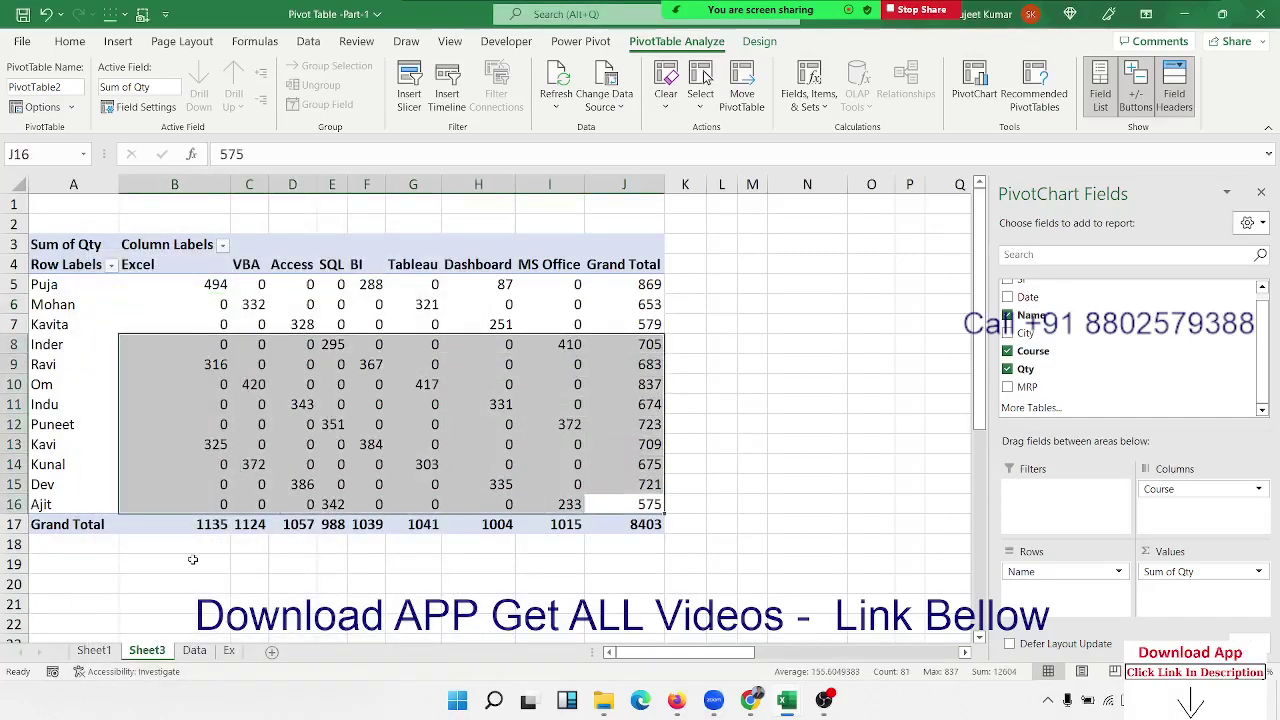
pyautogui.click(55, 263)
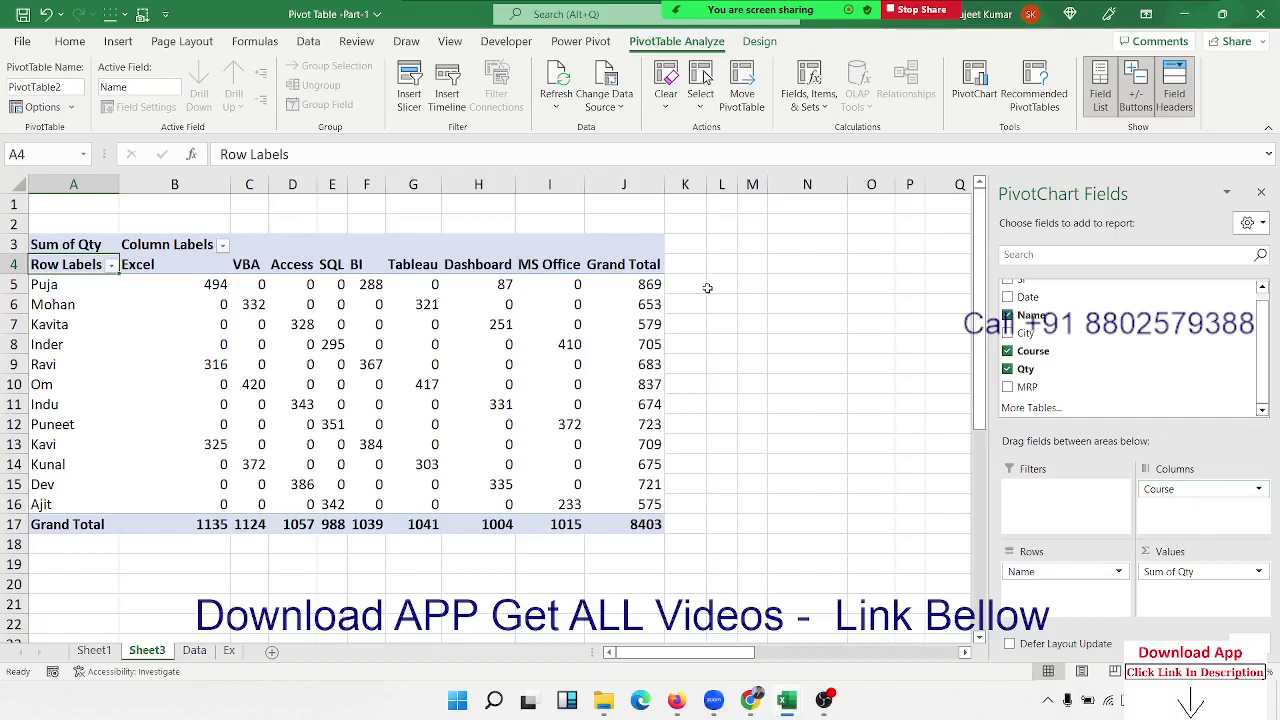
pyautogui.moveTo(710, 284)
pyautogui.mouseDown()
pyautogui.moveTo(1277, 272)
pyautogui.moveTo(875, 285)
pyautogui.mouseUp()
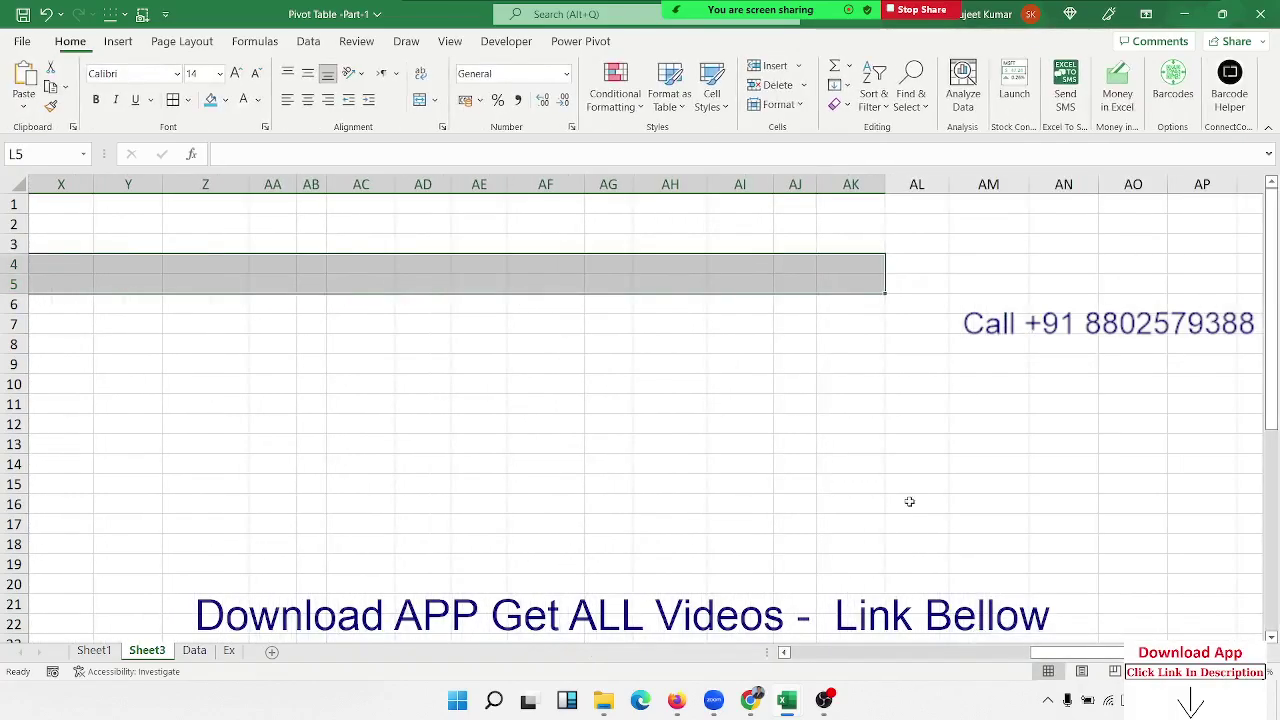
pyautogui.moveTo(1100, 655); pyautogui.dragTo(790, 652)
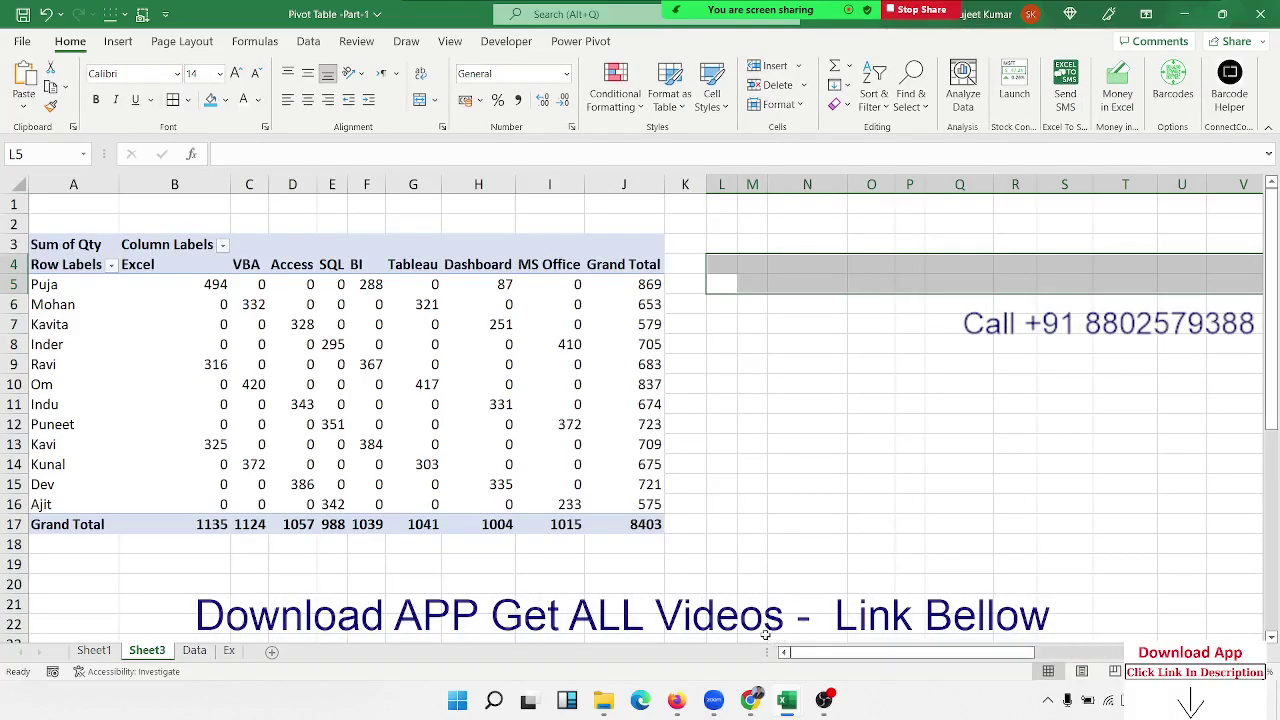
pyautogui.click(367, 364)
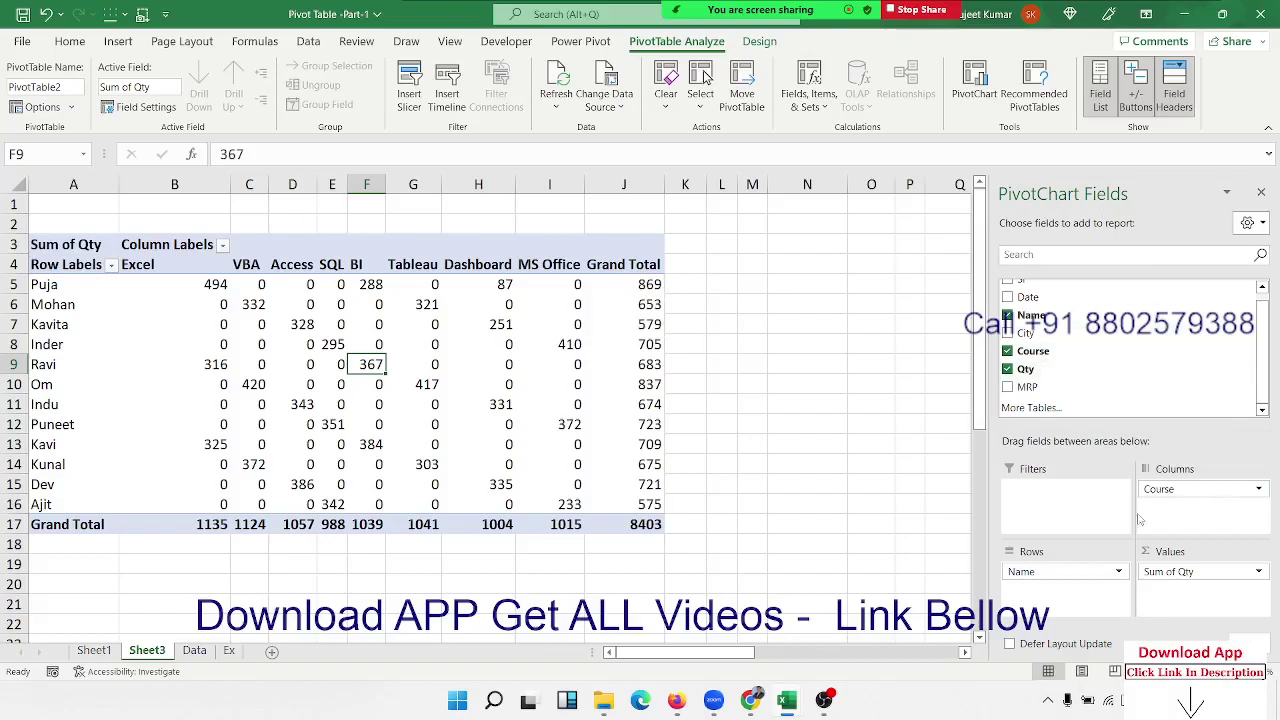
# Move the Course field from Columns into Rows beneath Name
pyautogui.moveTo(1193, 490)
pyautogui.mouseDown()
pyautogui.moveTo(1088, 608)
pyautogui.moveTo(1070, 592)
pyautogui.mouseUp()
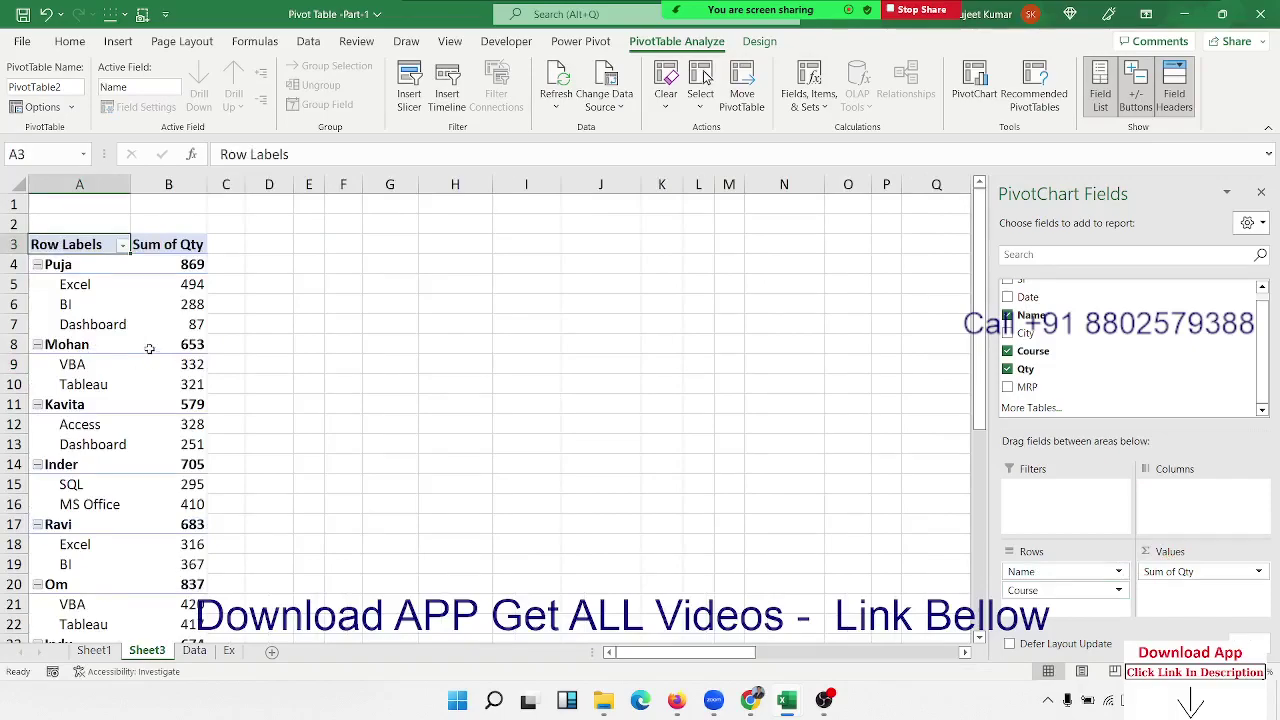
pyautogui.scroll(-8, 149, 352)
pyautogui.scroll(-9, 149, 352)
pyautogui.scroll(10, 149, 353)
pyautogui.scroll(7, 149, 353)
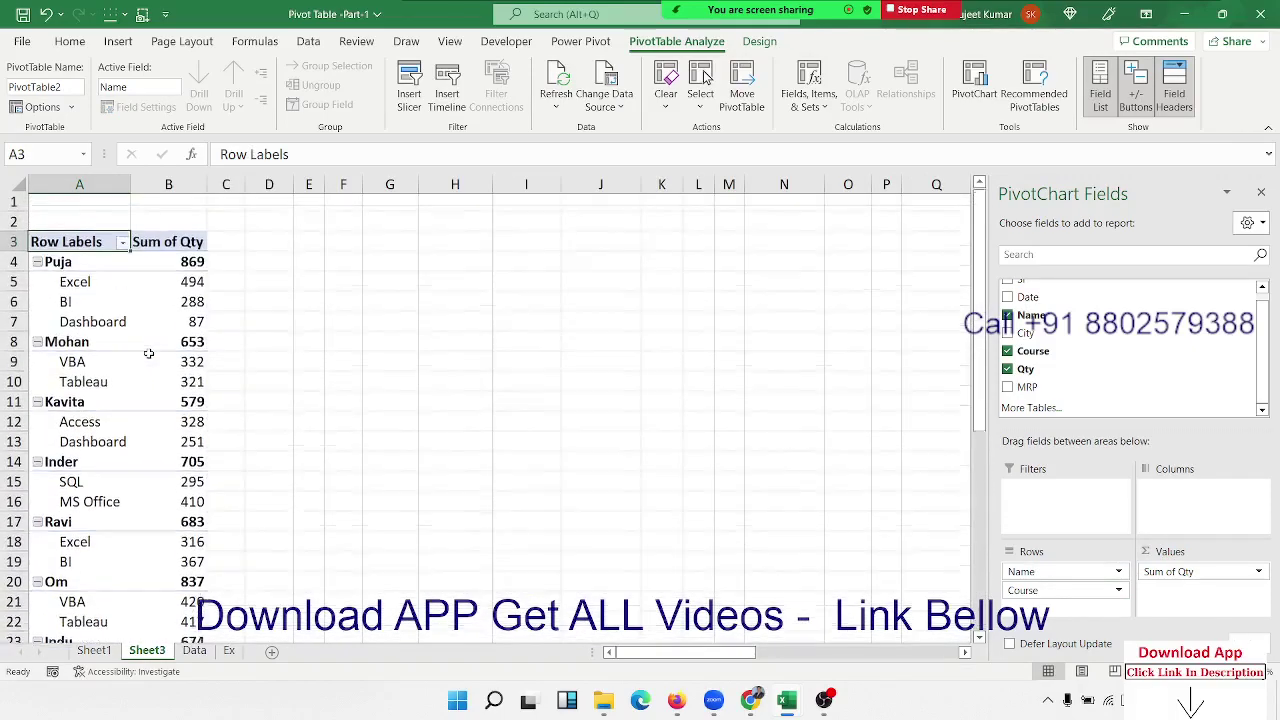
pyautogui.click(80, 266)
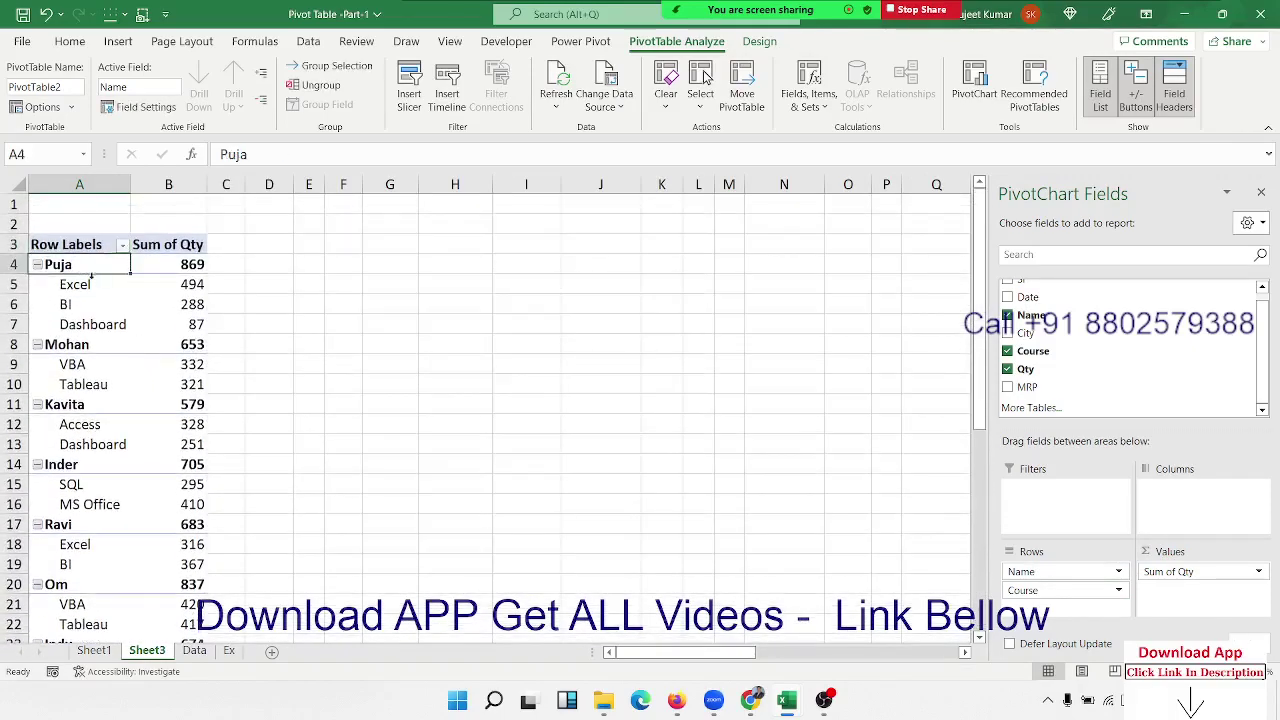
pyautogui.moveTo(100, 286); pyautogui.dragTo(104, 326)
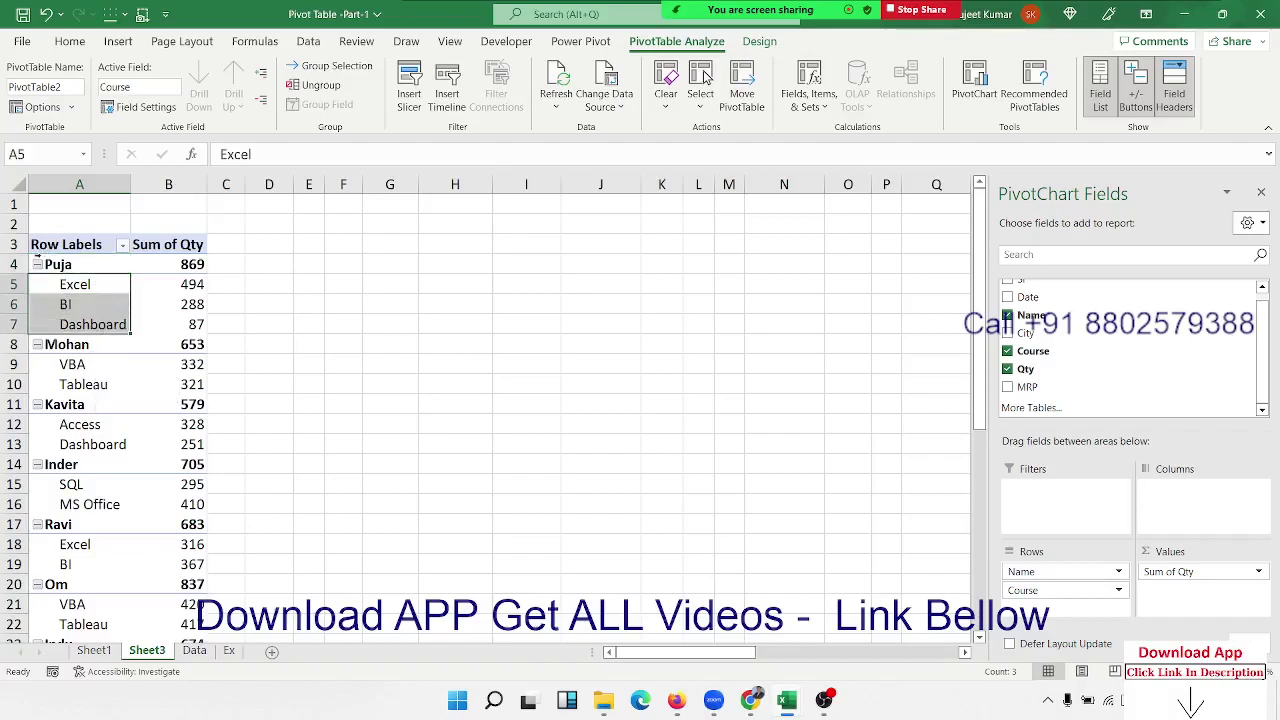
# Try the name groups' +/- buttons, then collapse all names to their totals with Collapse Field
pyautogui.click(37, 265)
pyautogui.click(37, 265)
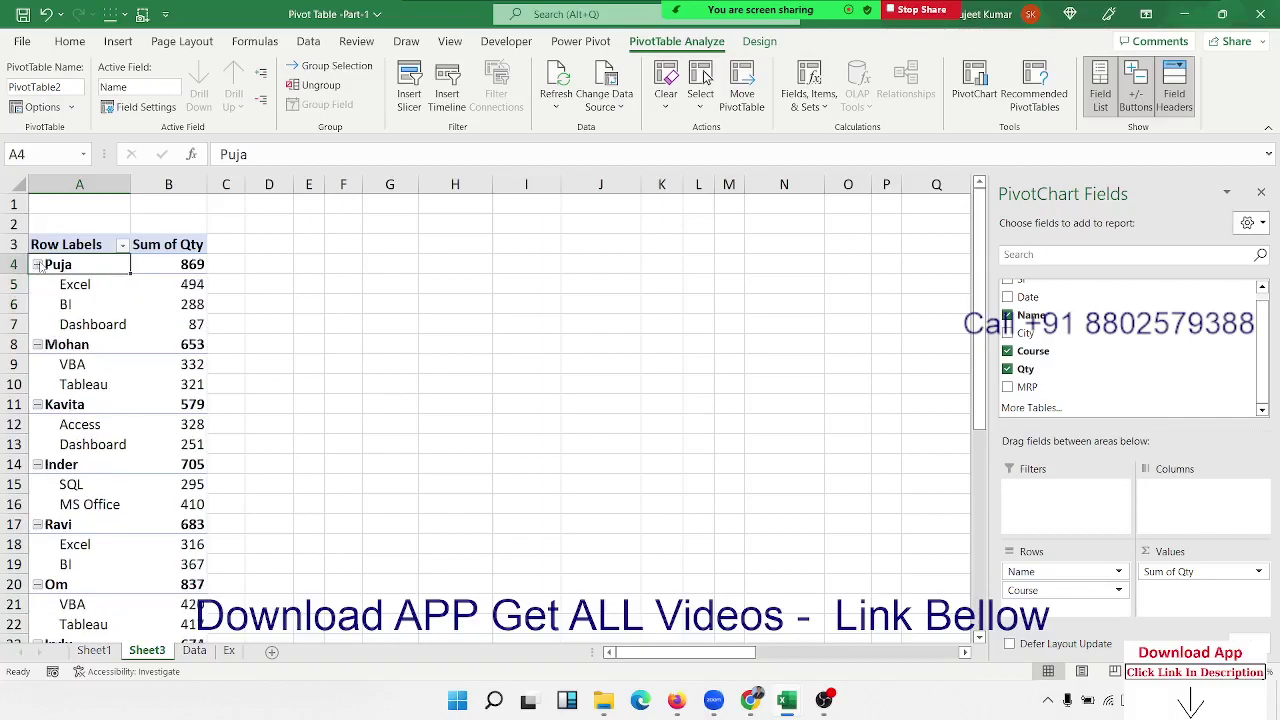
pyautogui.click(37, 265)
pyautogui.click(37, 265)
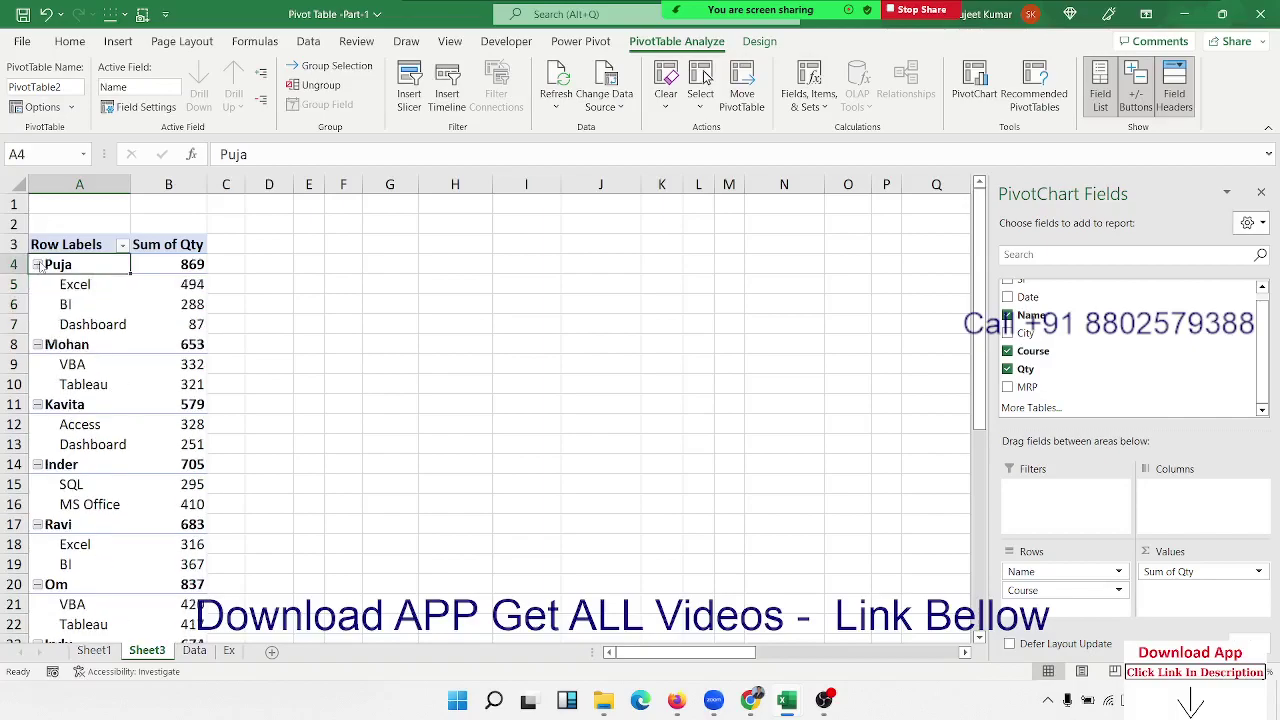
pyautogui.click(37, 345)
pyautogui.click(37, 345)
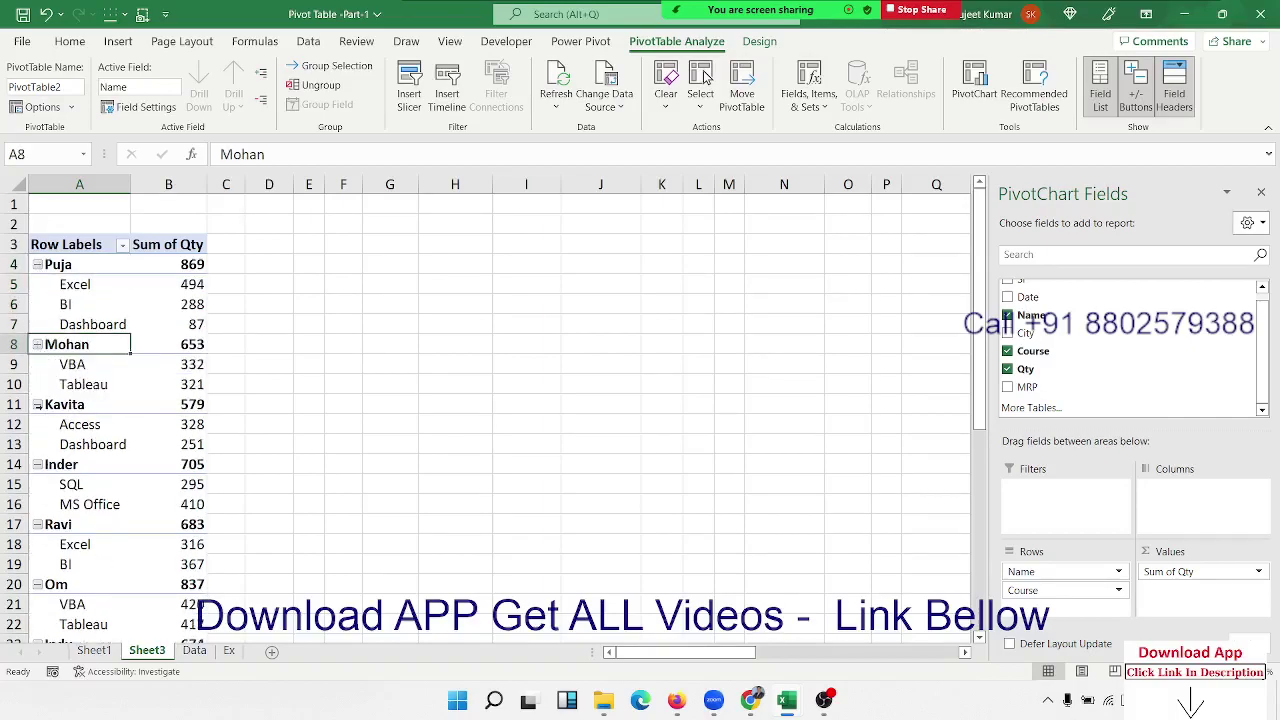
pyautogui.click(40, 405)
pyautogui.click(38, 405)
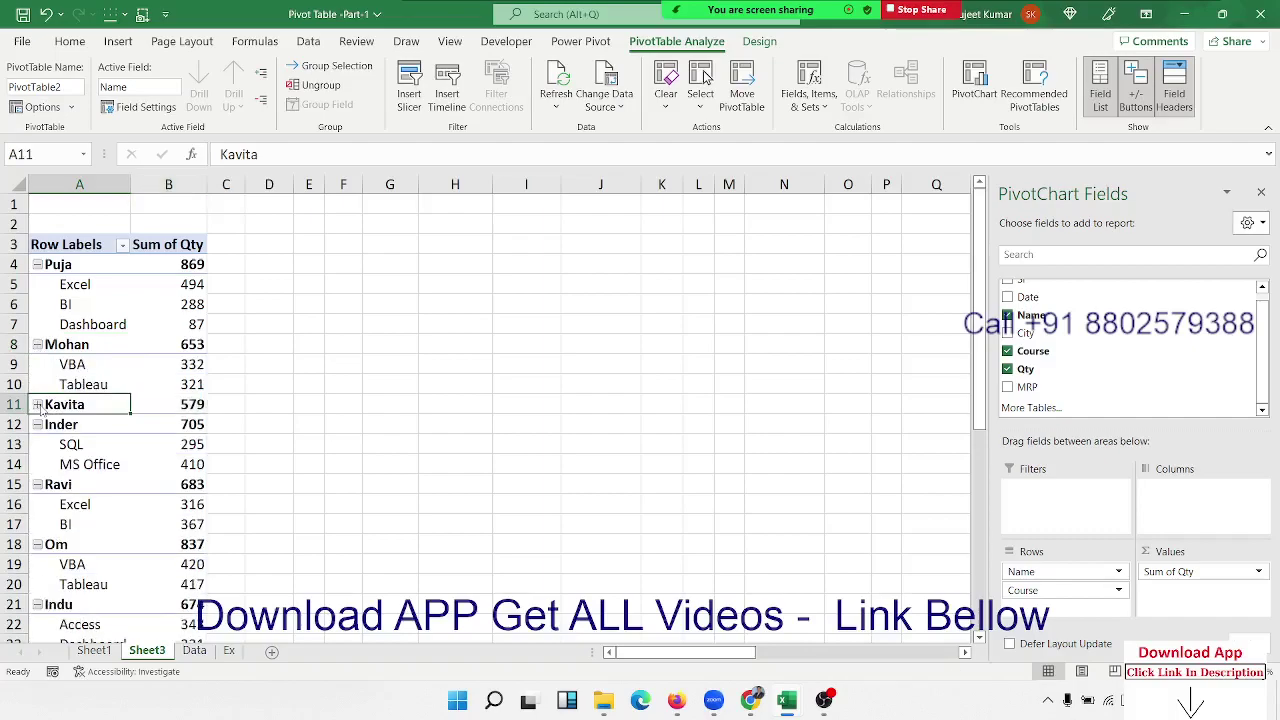
pyautogui.click(37, 405)
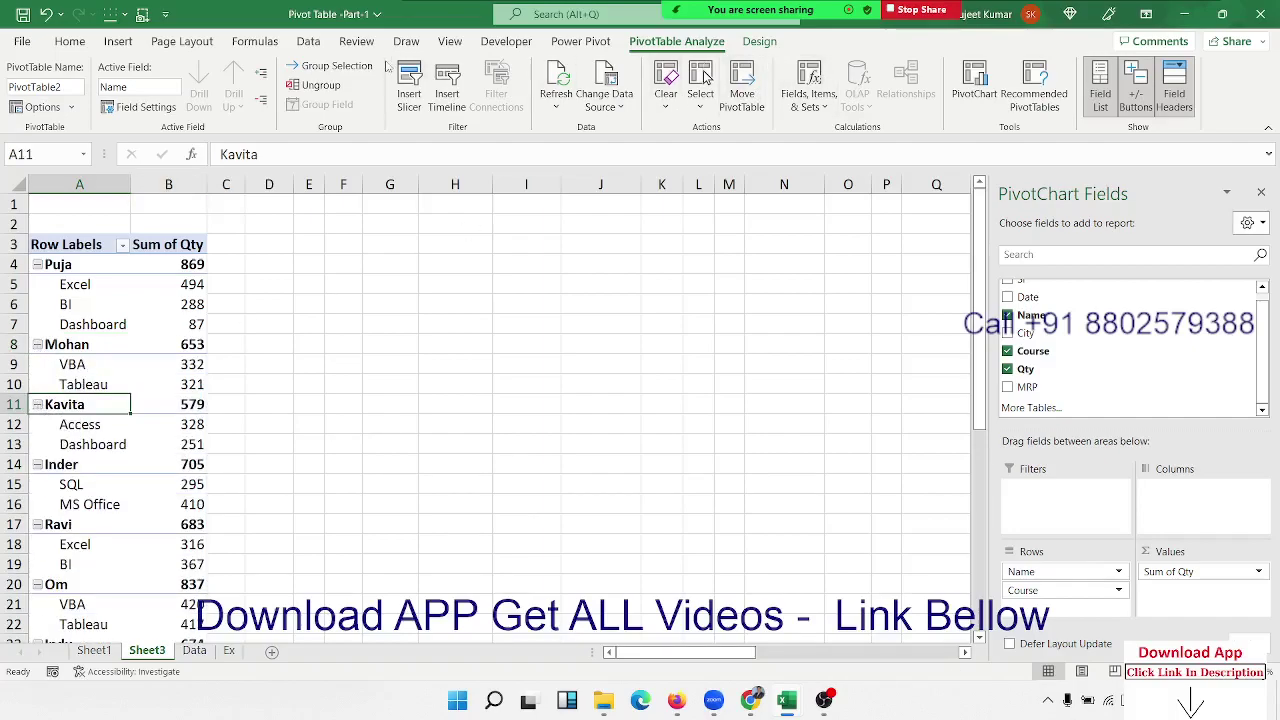
pyautogui.click(263, 104)
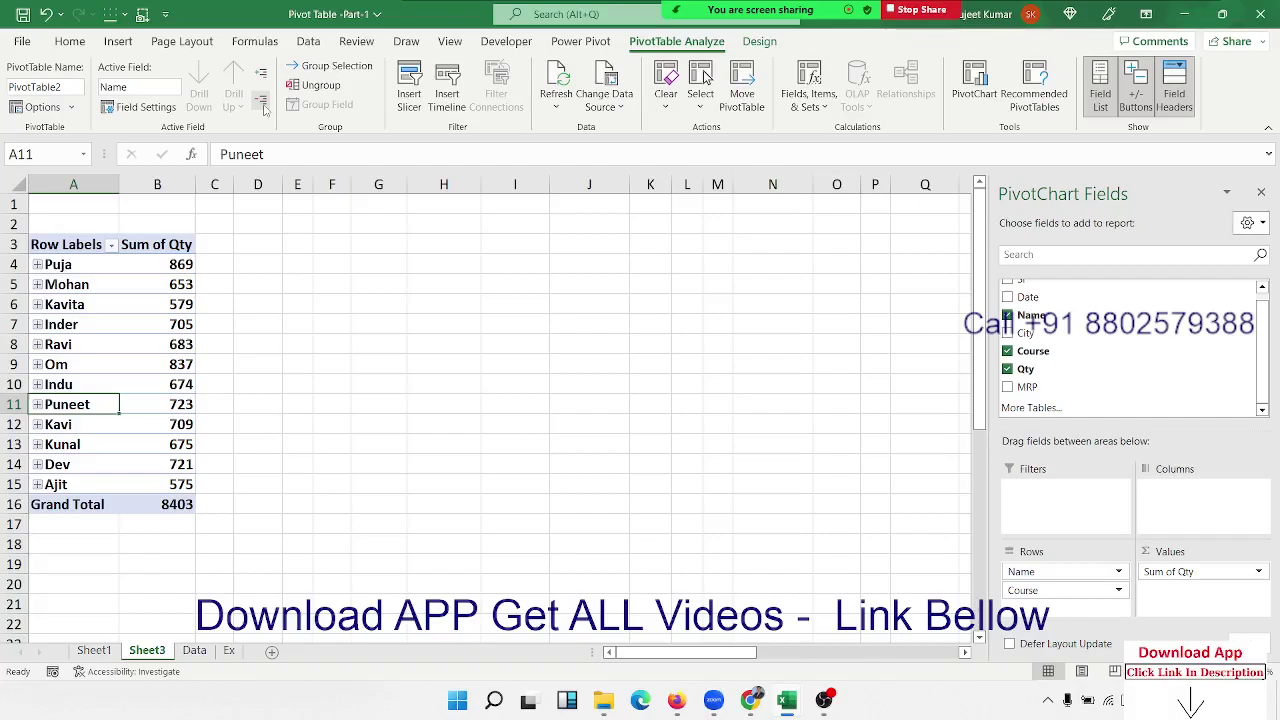
# Expand every name group with Expand Field, so Puja shows Excel 494, BI 288 and Dashboard 87
pyautogui.moveTo(1028, 22)
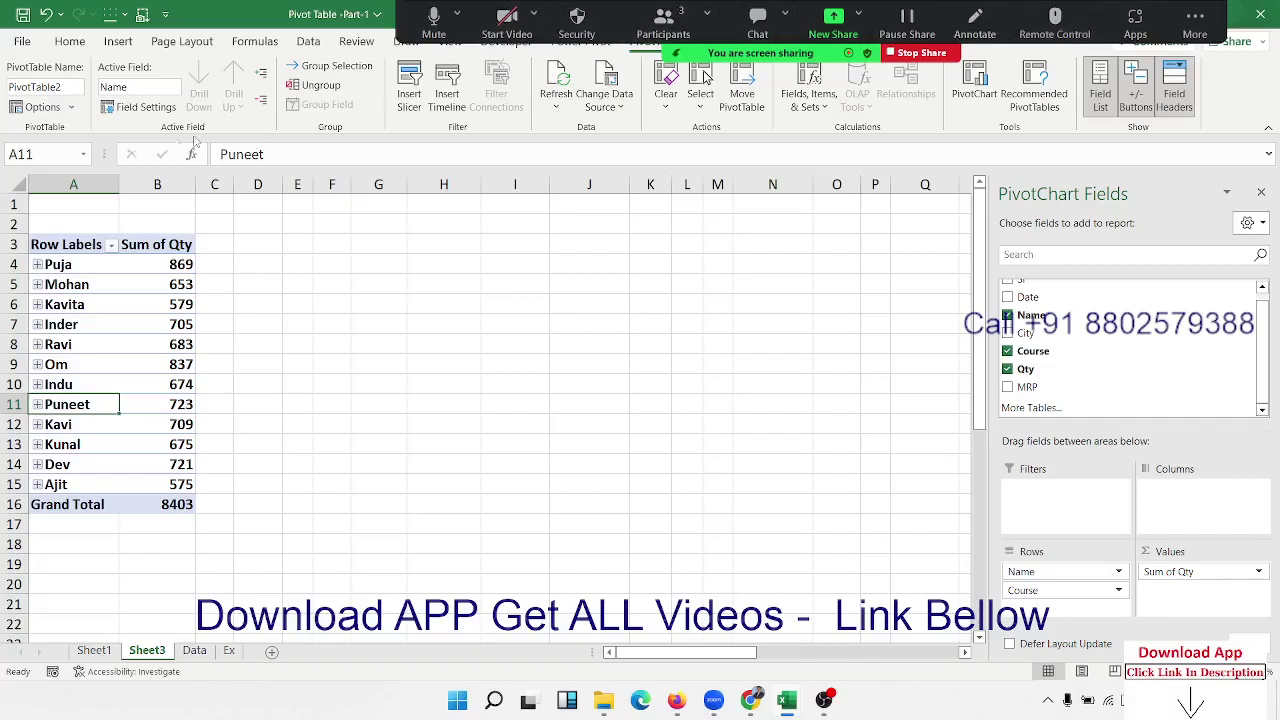
pyautogui.click(40, 326)
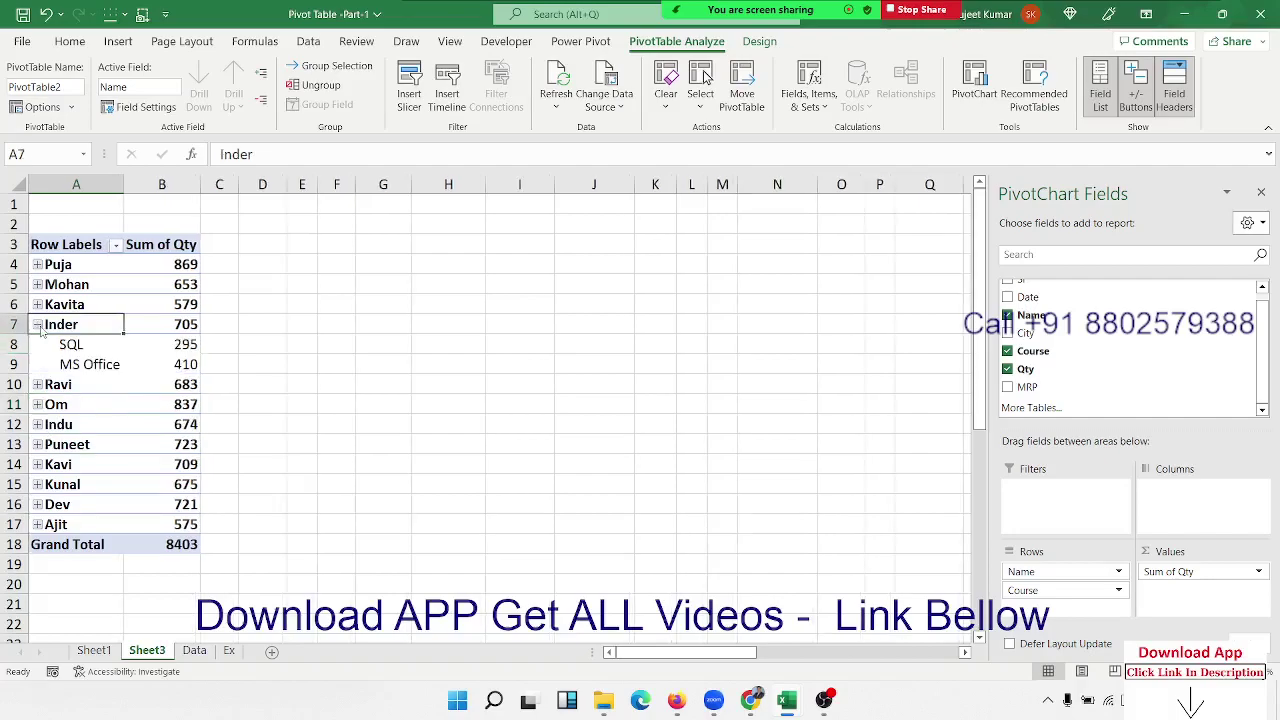
pyautogui.click(37, 325)
pyautogui.click(37, 325)
pyautogui.click(37, 325)
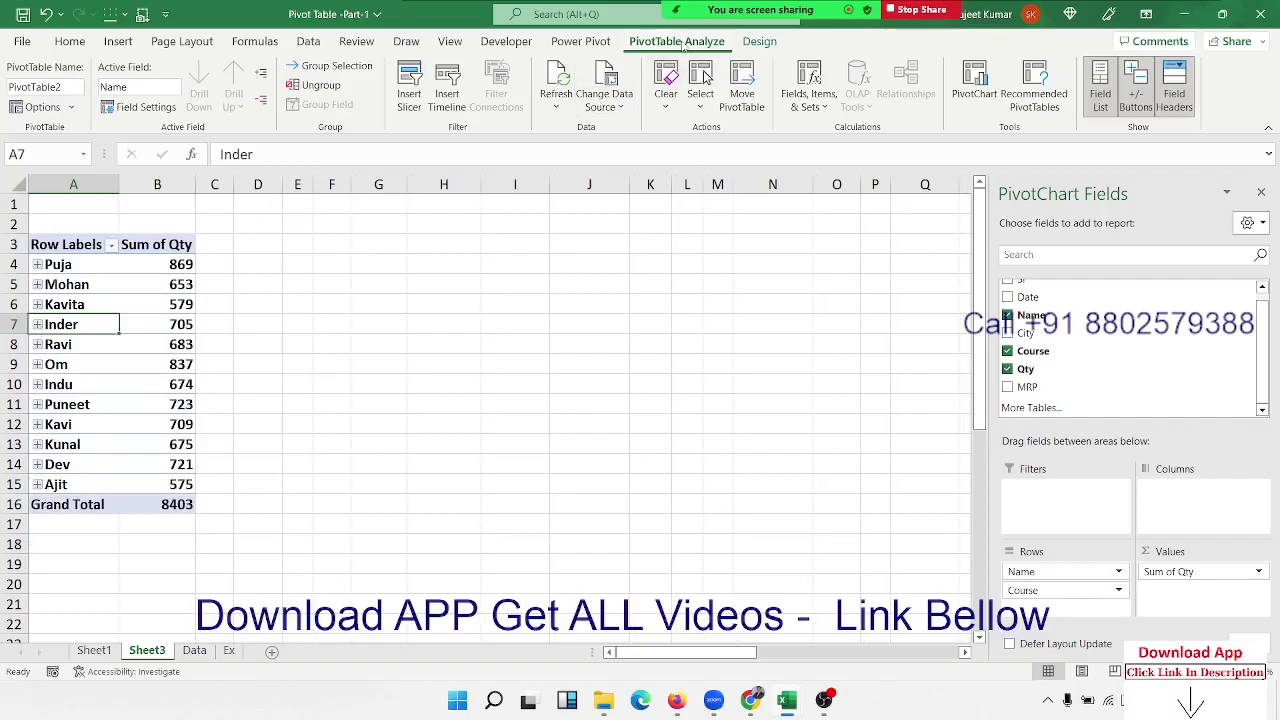
pyautogui.click(261, 76)
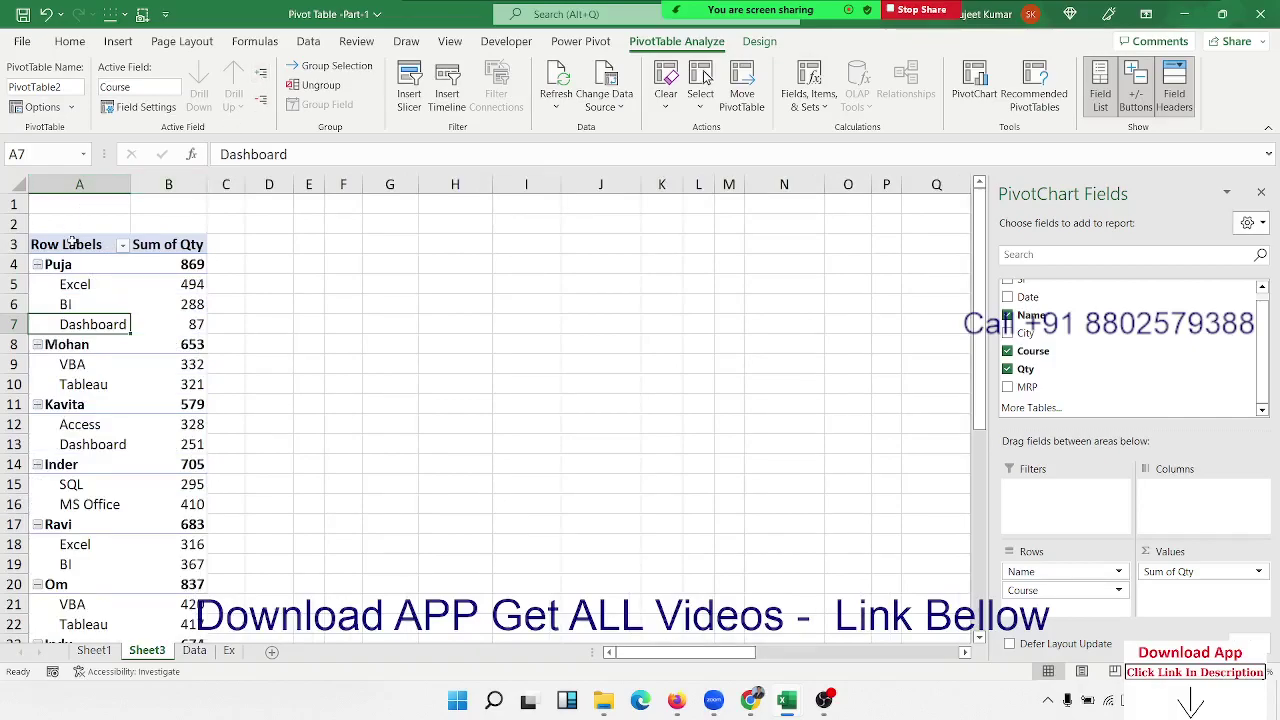
pyautogui.click(37, 345)
pyautogui.click(37, 345)
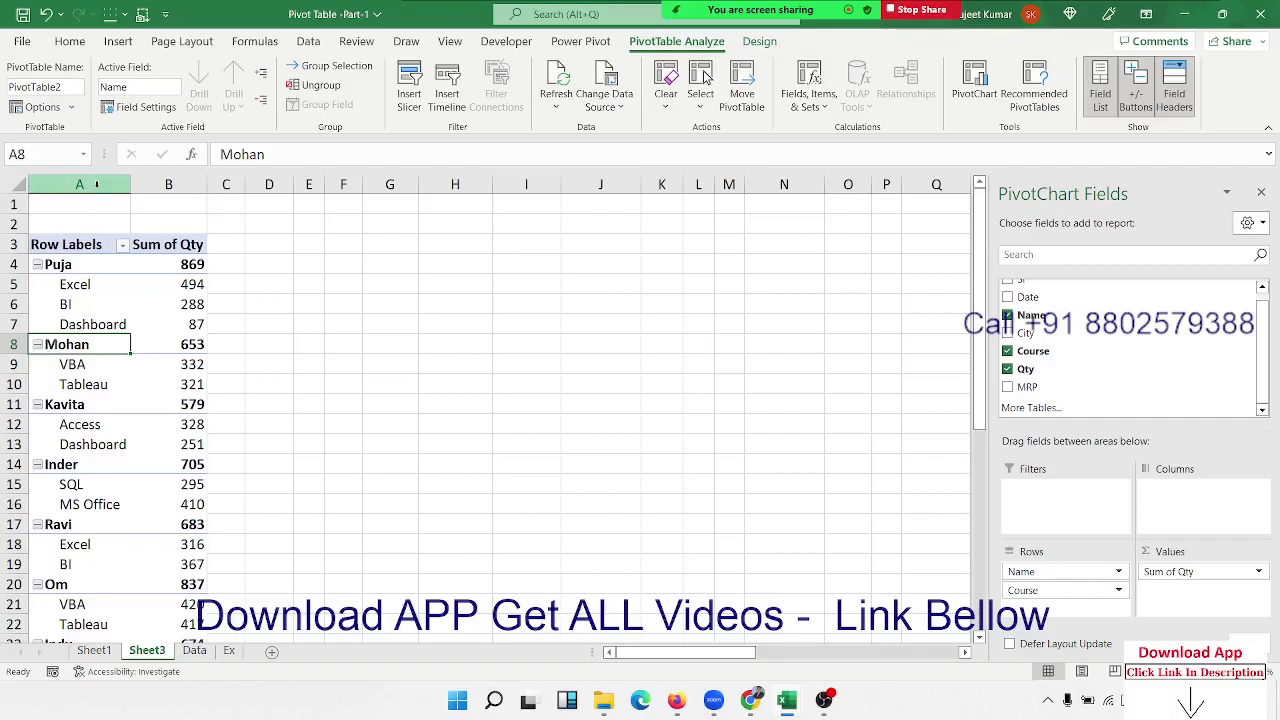
# Copy the pivot's columns A:B and paste them as plain values into J:K
pyautogui.moveTo(80, 185); pyautogui.dragTo(156, 193)
pyautogui.hotkey('ctrl', 'c')
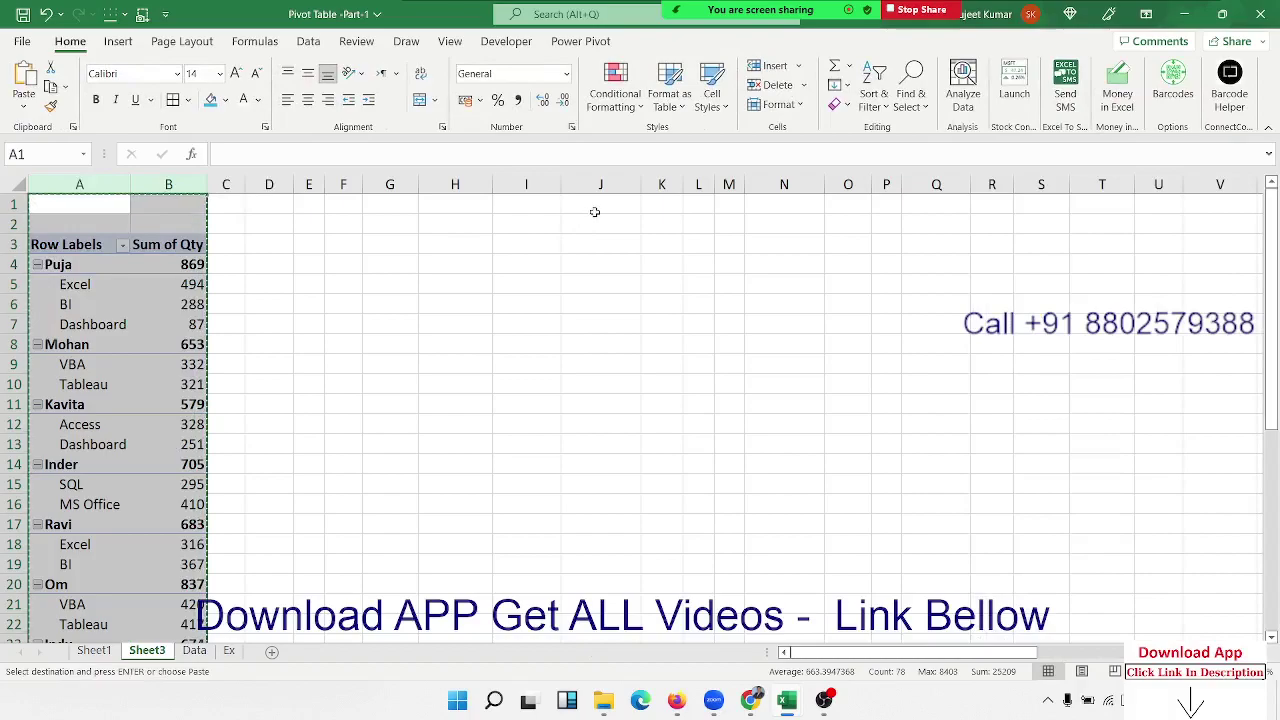
pyautogui.click(595, 210)
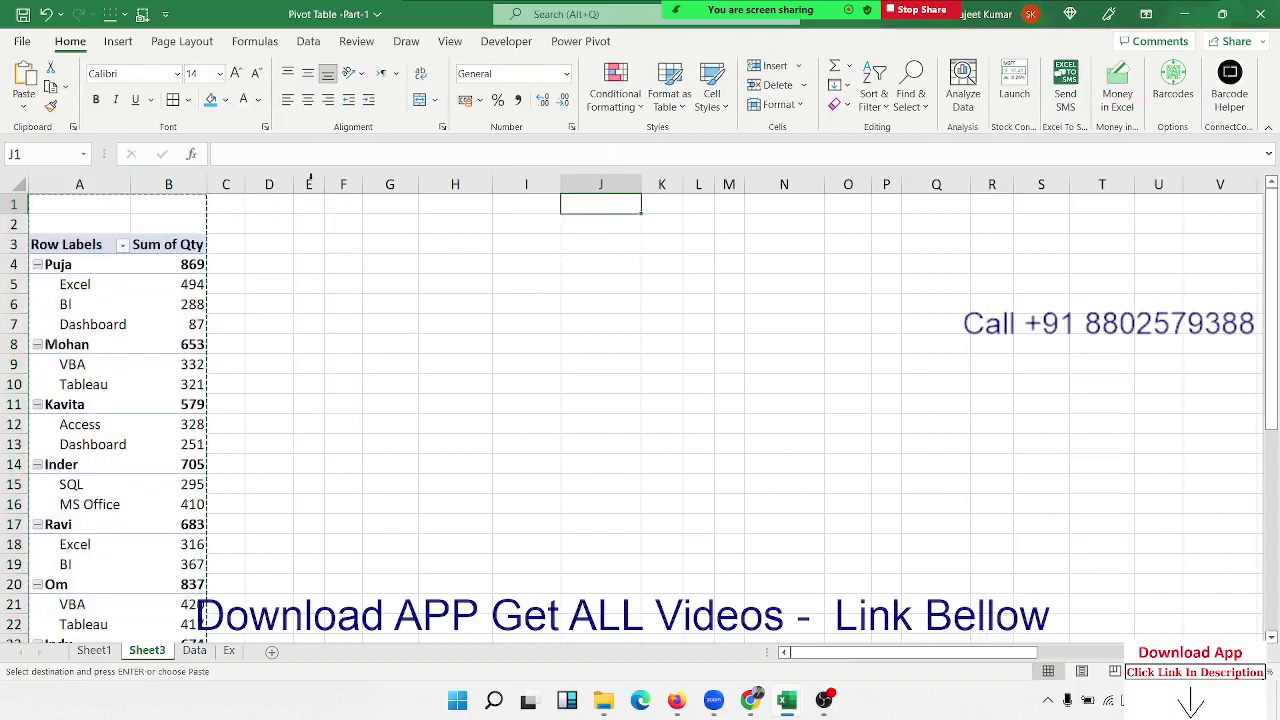
pyautogui.click(37, 110)
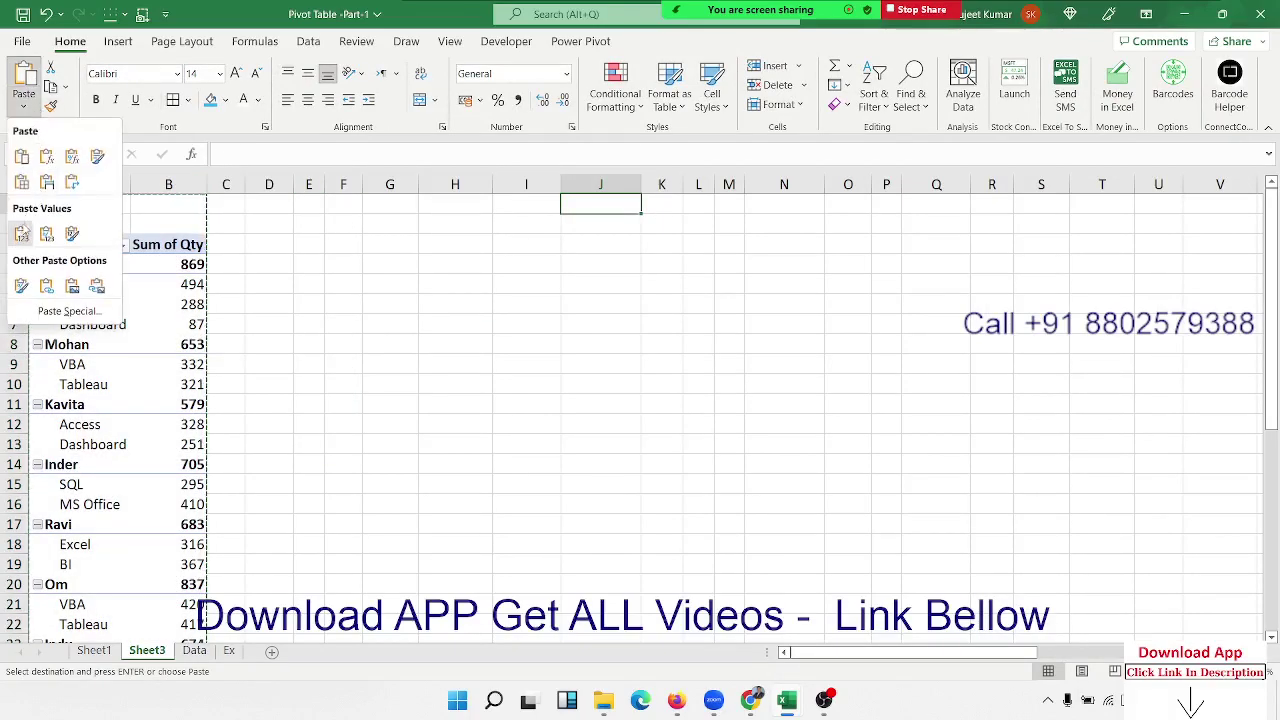
pyautogui.click(22, 232)
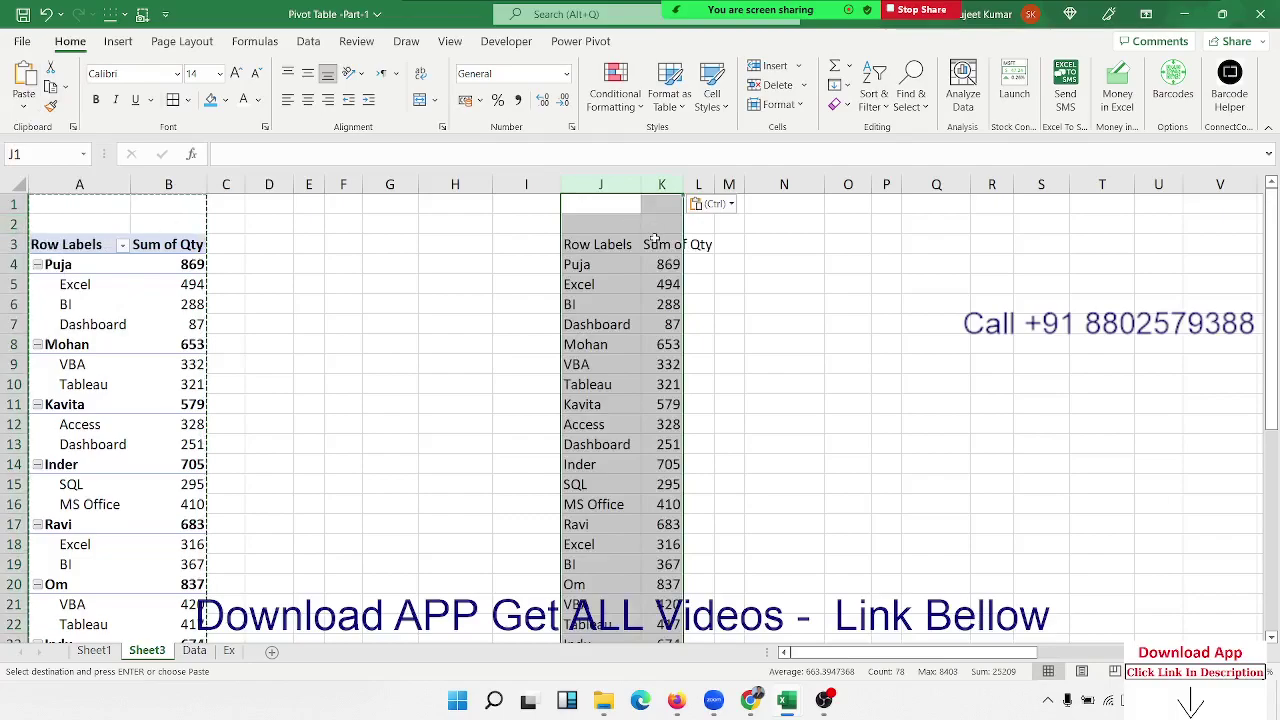
pyautogui.click(660, 243)
pyautogui.doubleClick(688, 188)
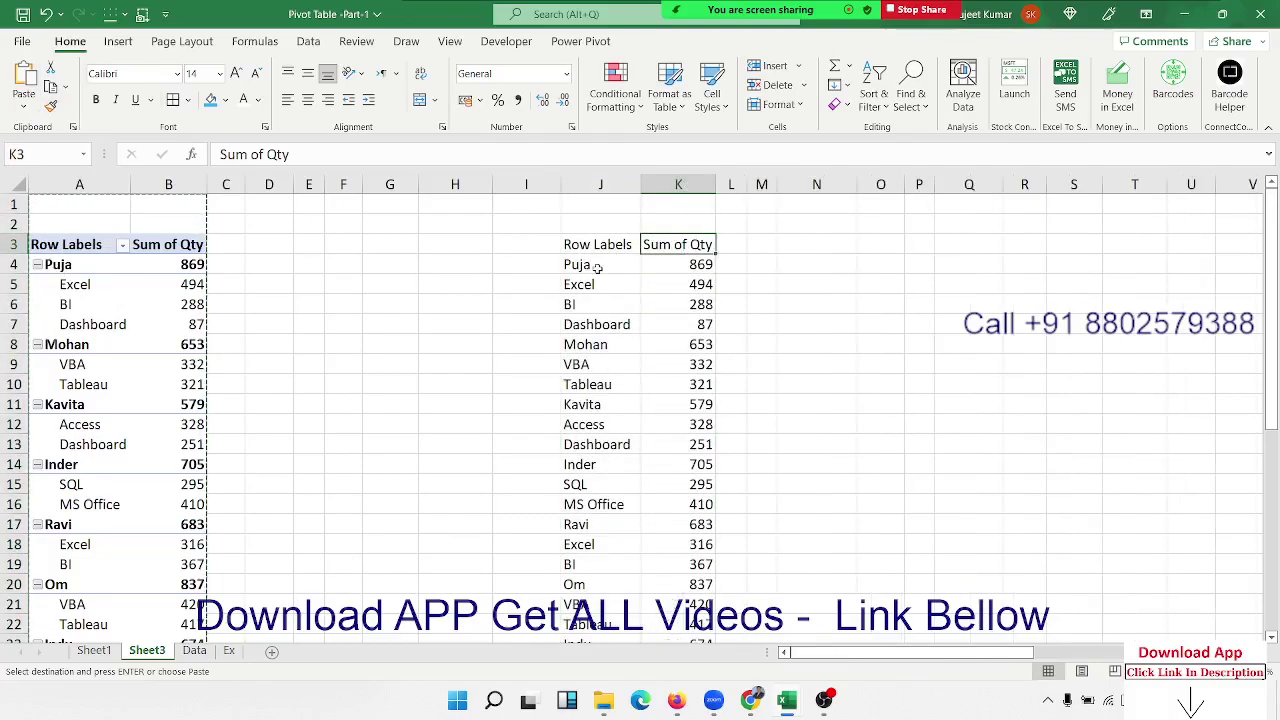
# Delete the temporary J:K copy, then select the pivot and show its Design options
pyautogui.moveTo(597, 264); pyautogui.dragTo(627, 303)
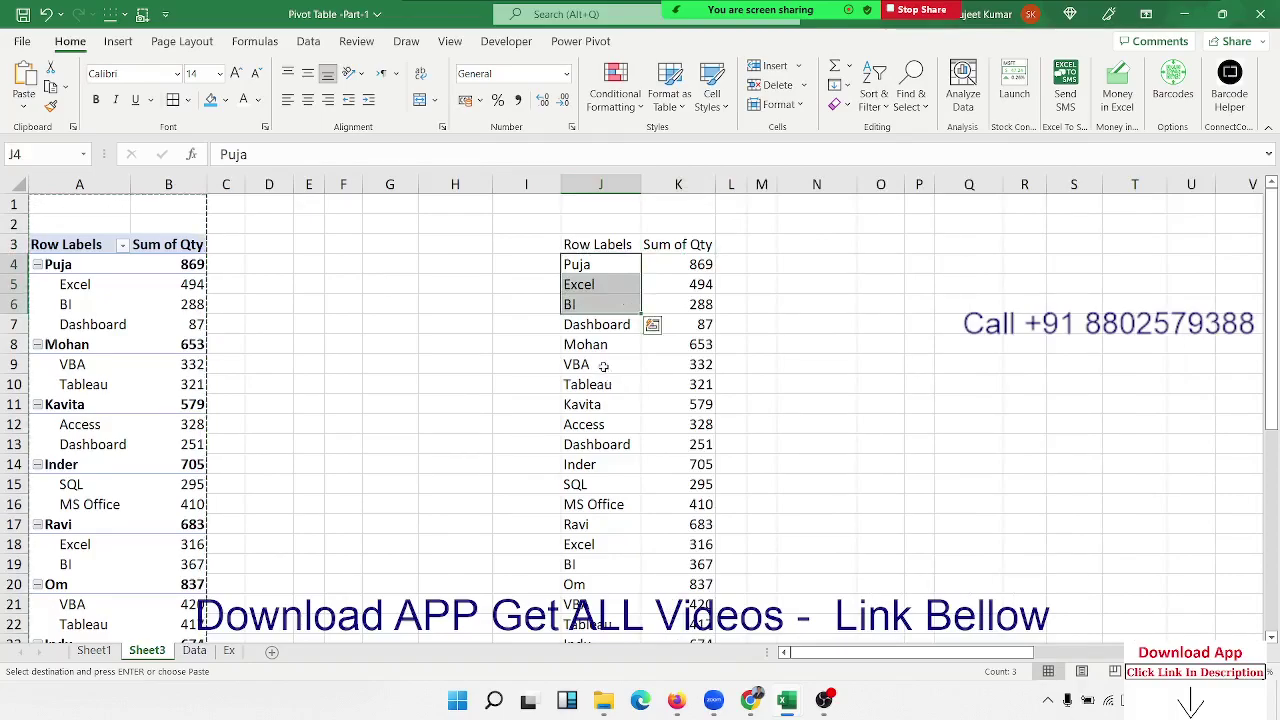
pyautogui.moveTo(591, 415); pyautogui.dragTo(581, 262)
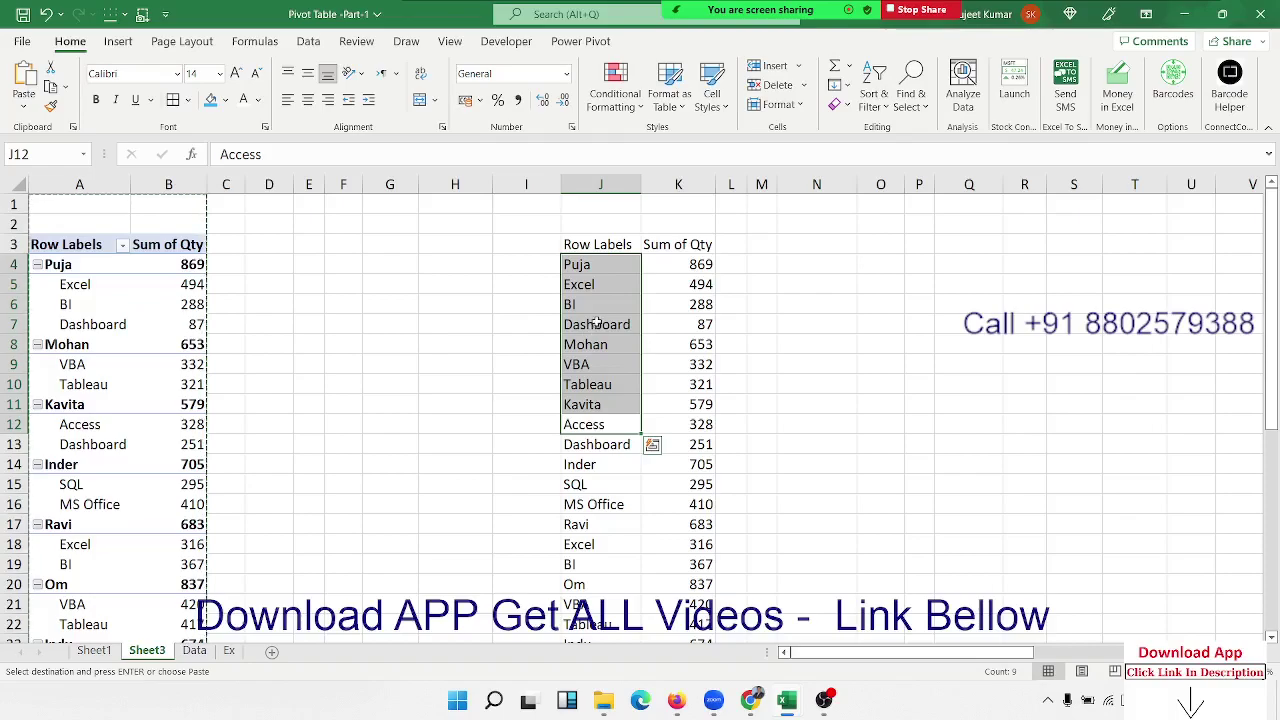
pyautogui.moveTo(604, 184); pyautogui.dragTo(678, 185)
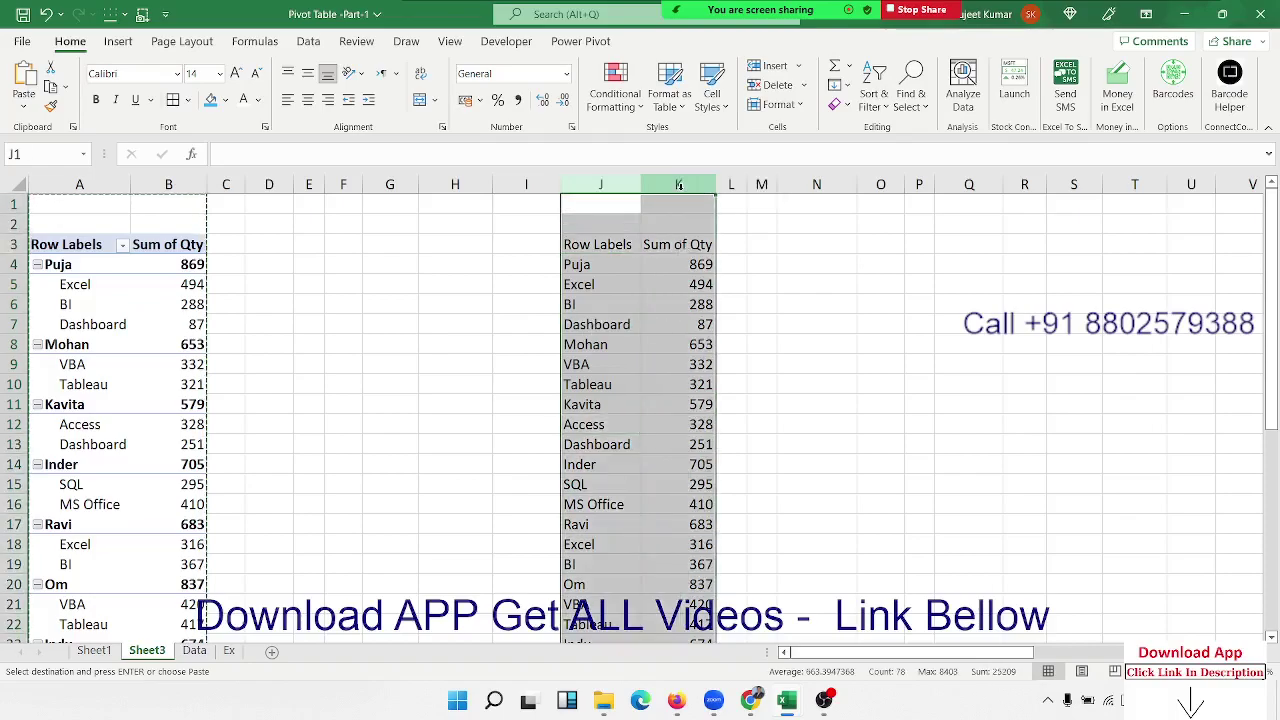
pyautogui.hotkey('ctrl', '-')
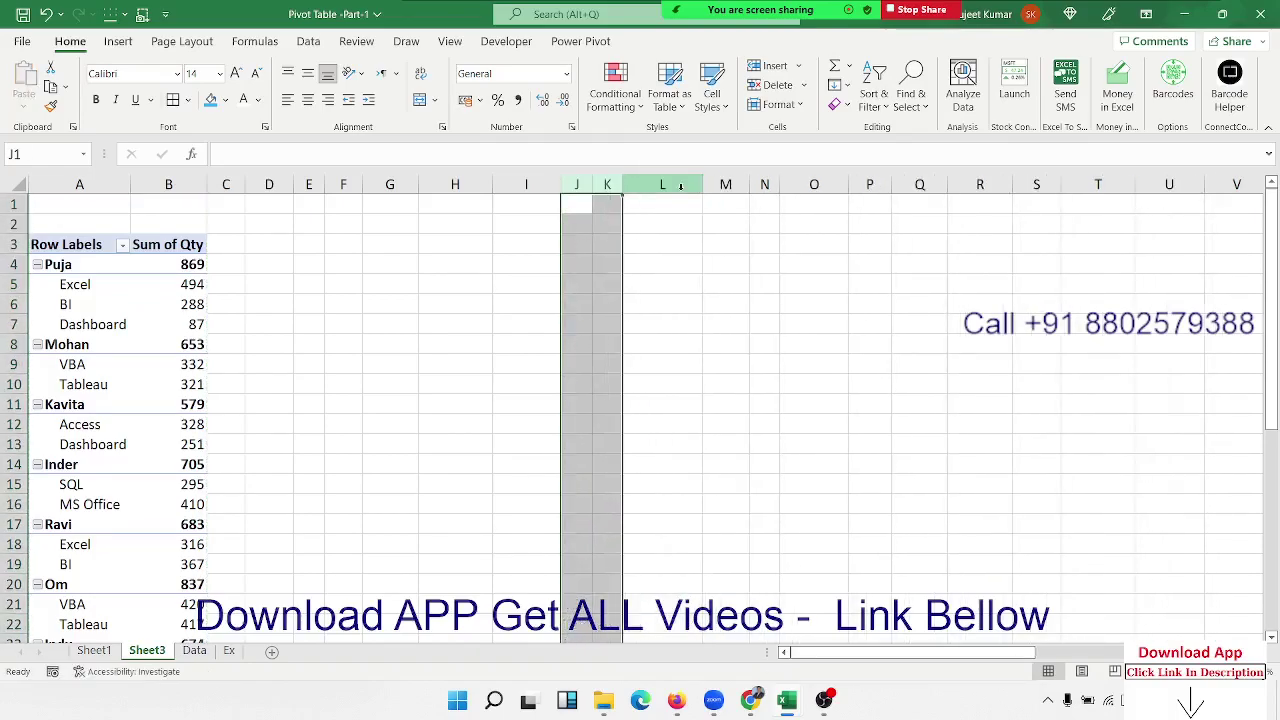
pyautogui.moveTo(290, 264); pyautogui.dragTo(354, 276)
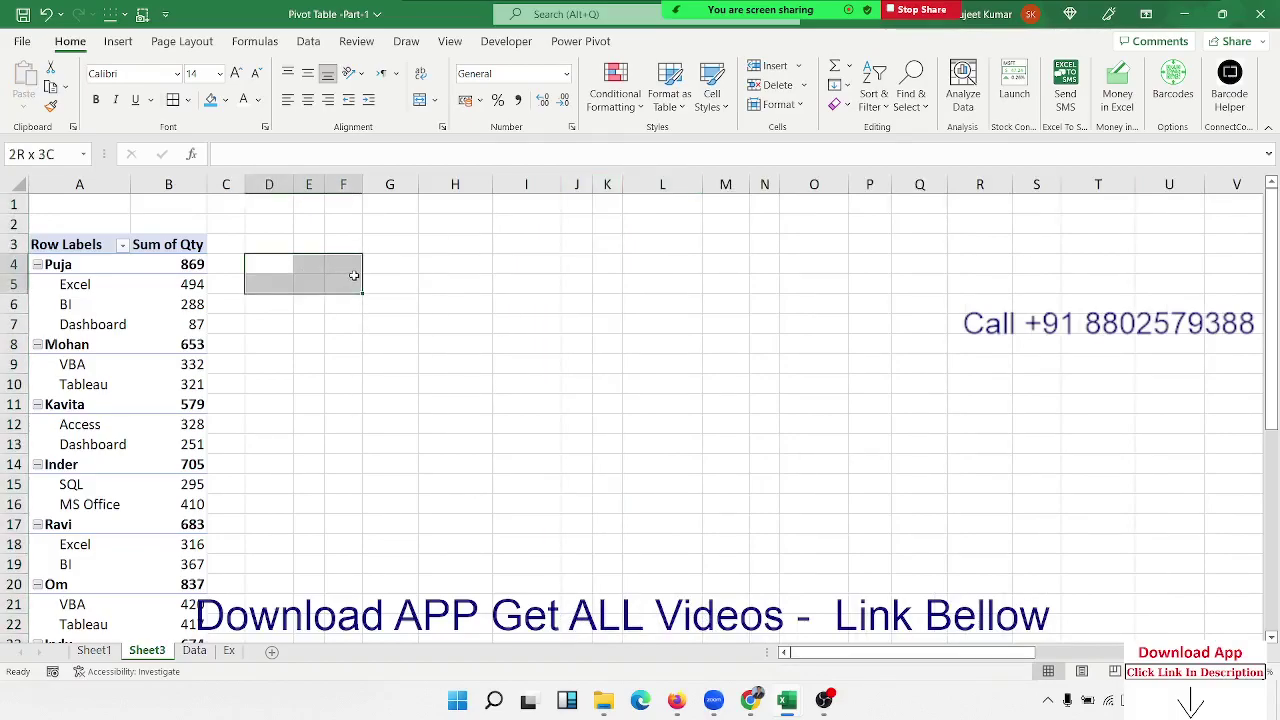
pyautogui.click(153, 318)
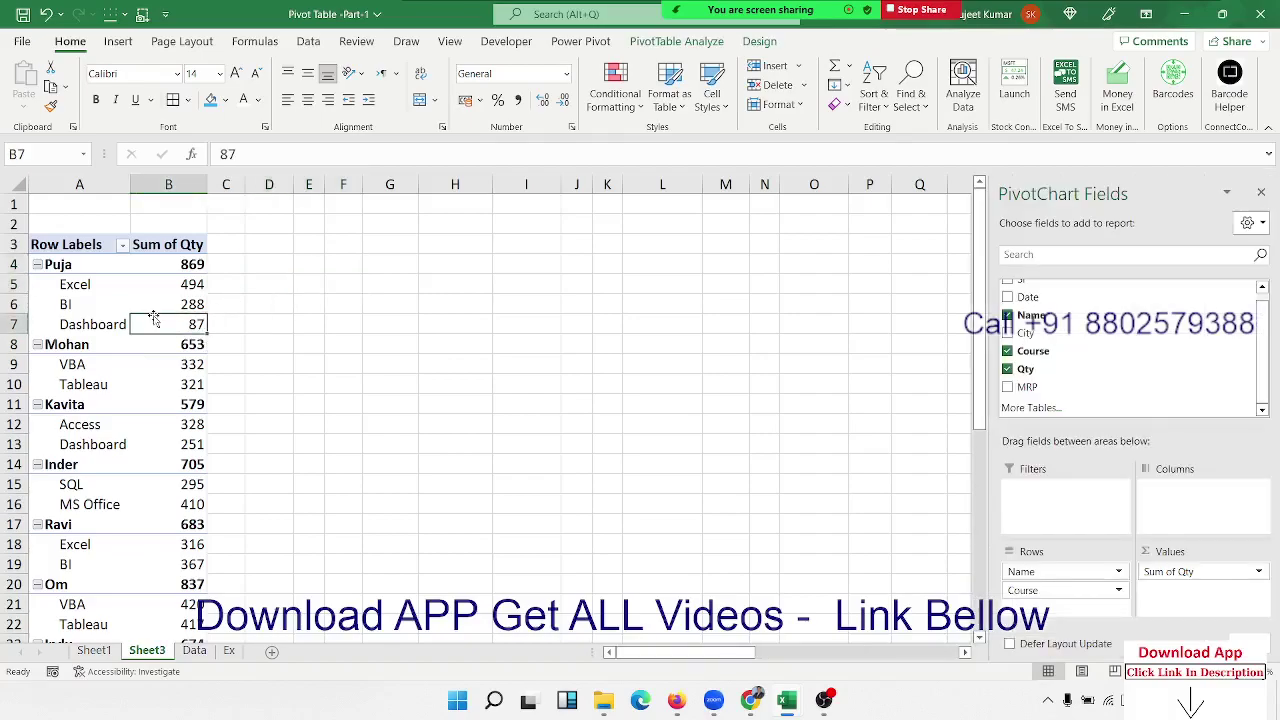
pyautogui.click(757, 44)
# Show the pivot in Tabular Form, giving subtotal rows like Puja Total 869
pyautogui.click(120, 110)
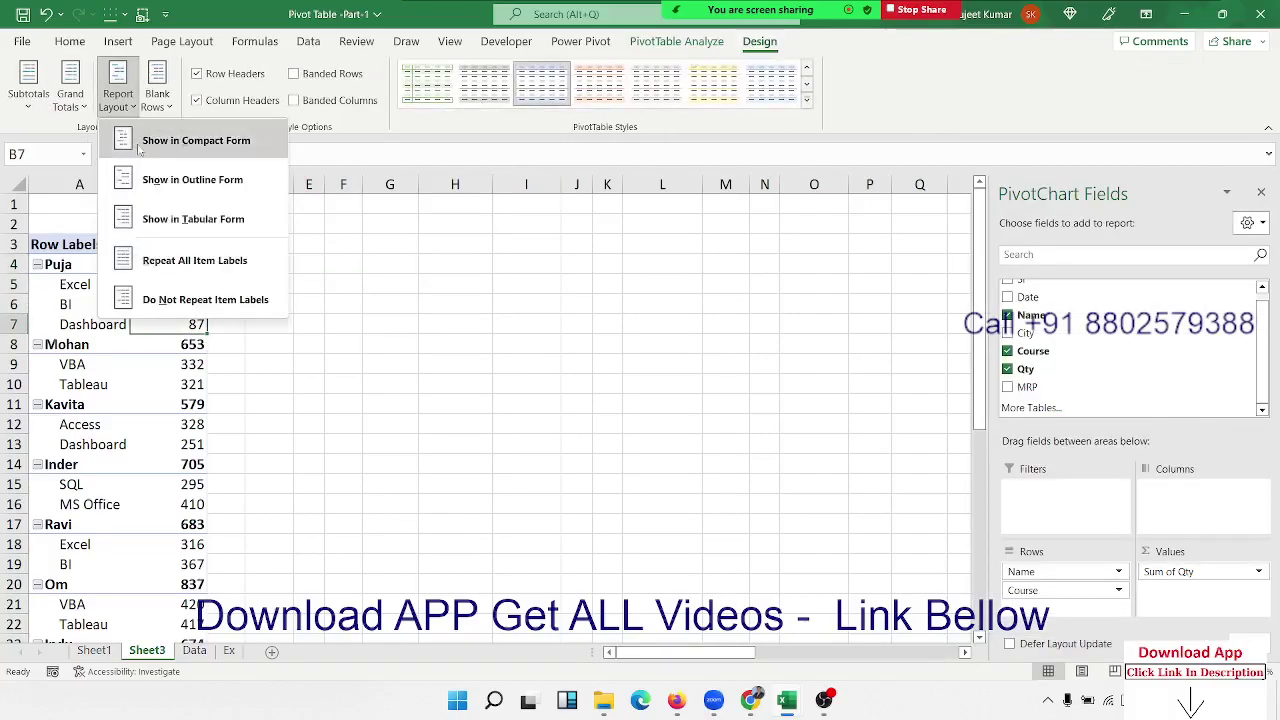
pyautogui.click(172, 220)
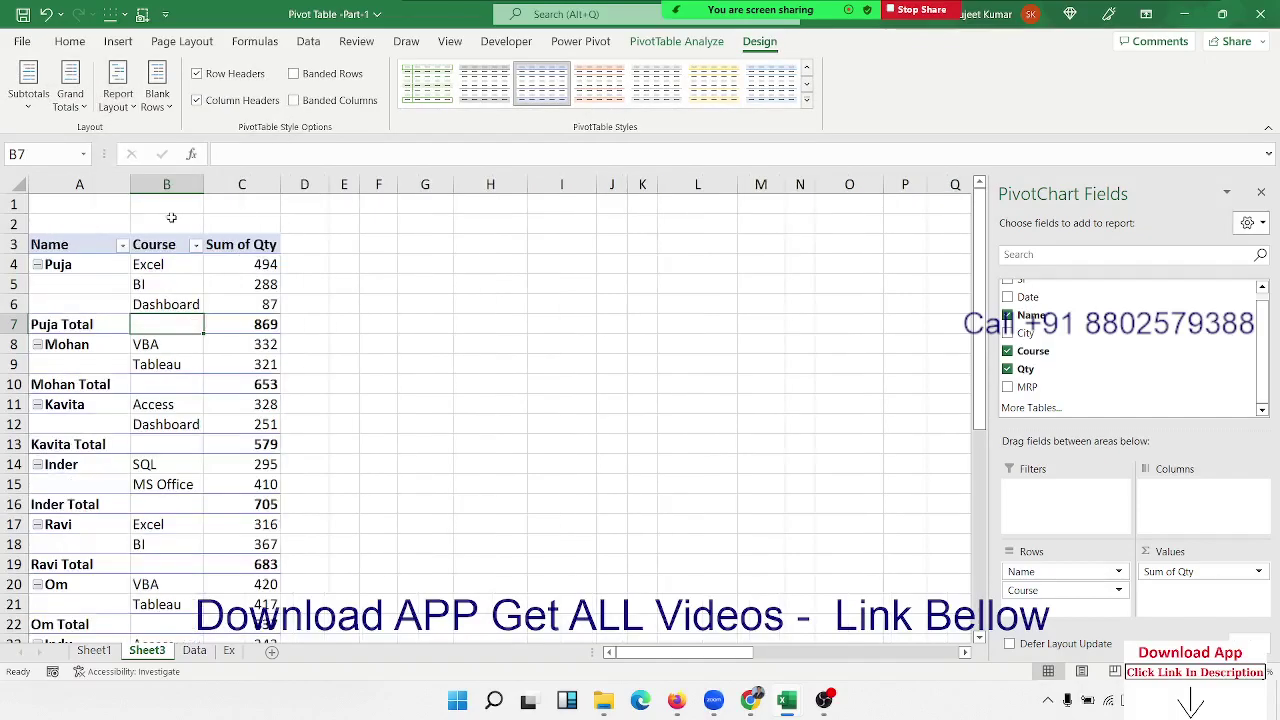
pyautogui.click(238, 438)
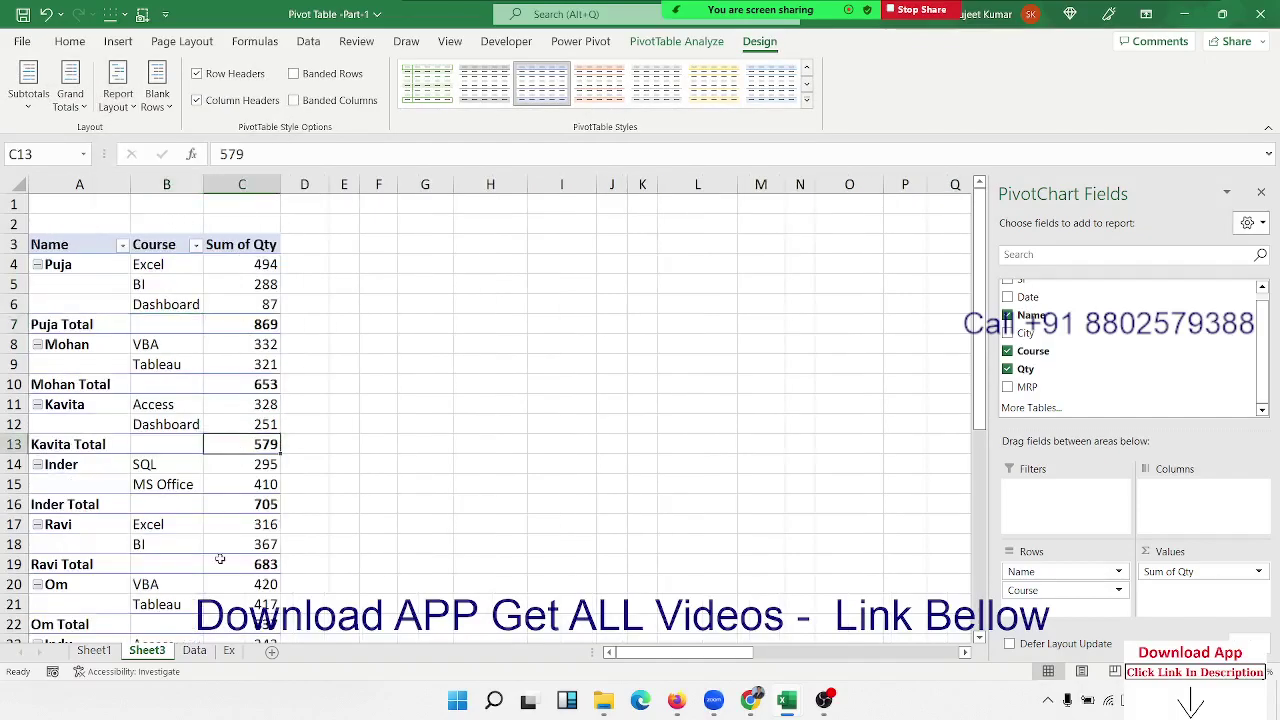
pyautogui.click(220, 558)
pyautogui.moveTo(72, 327); pyautogui.dragTo(231, 327)
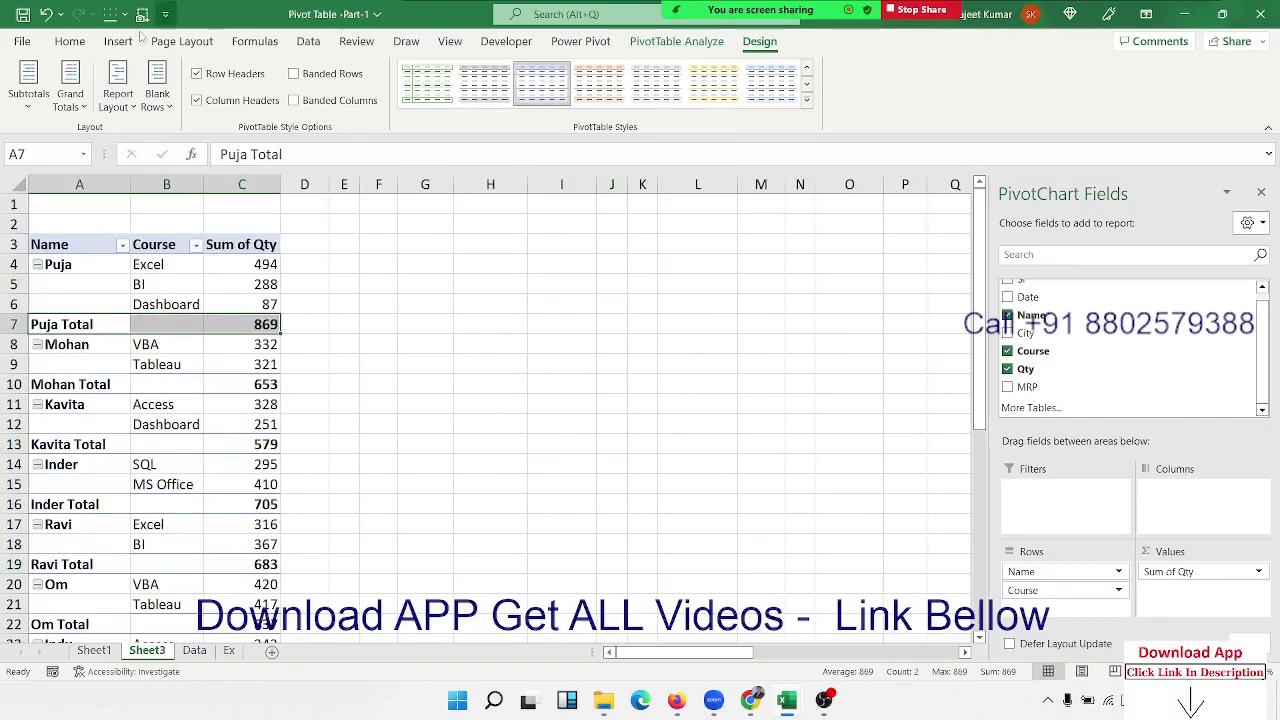
pyautogui.click(118, 95)
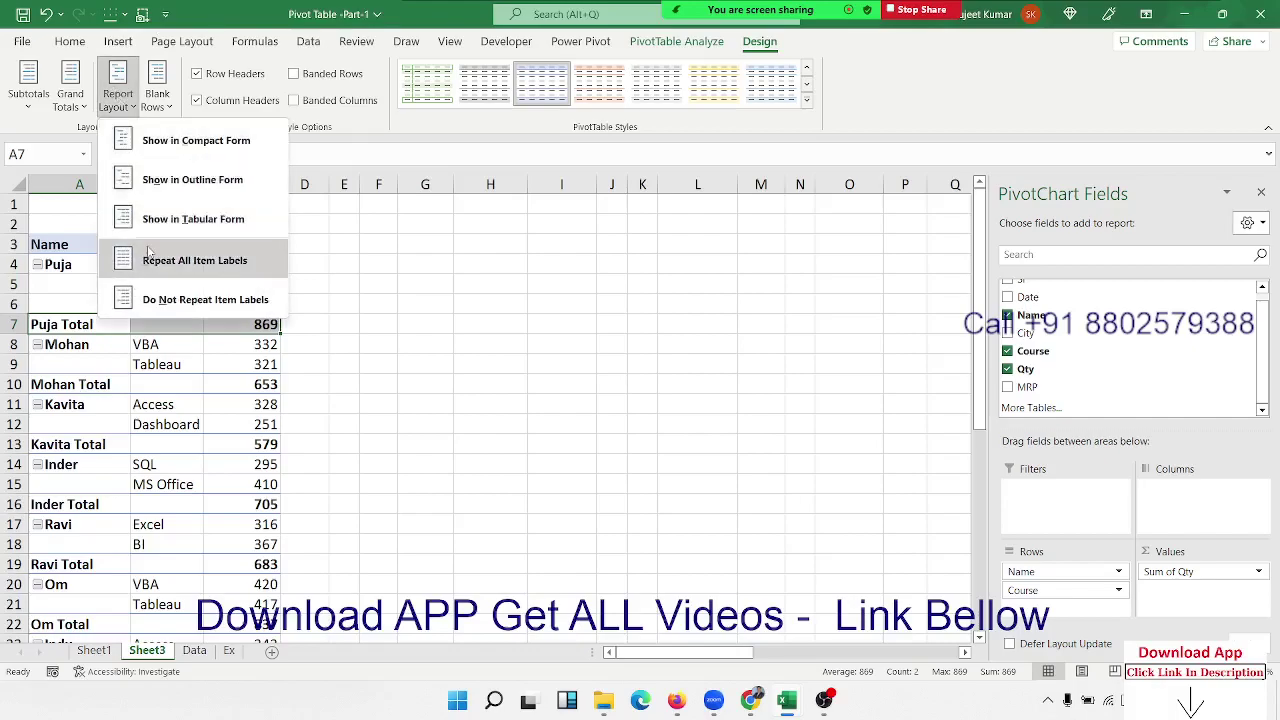
pyautogui.click(141, 304)
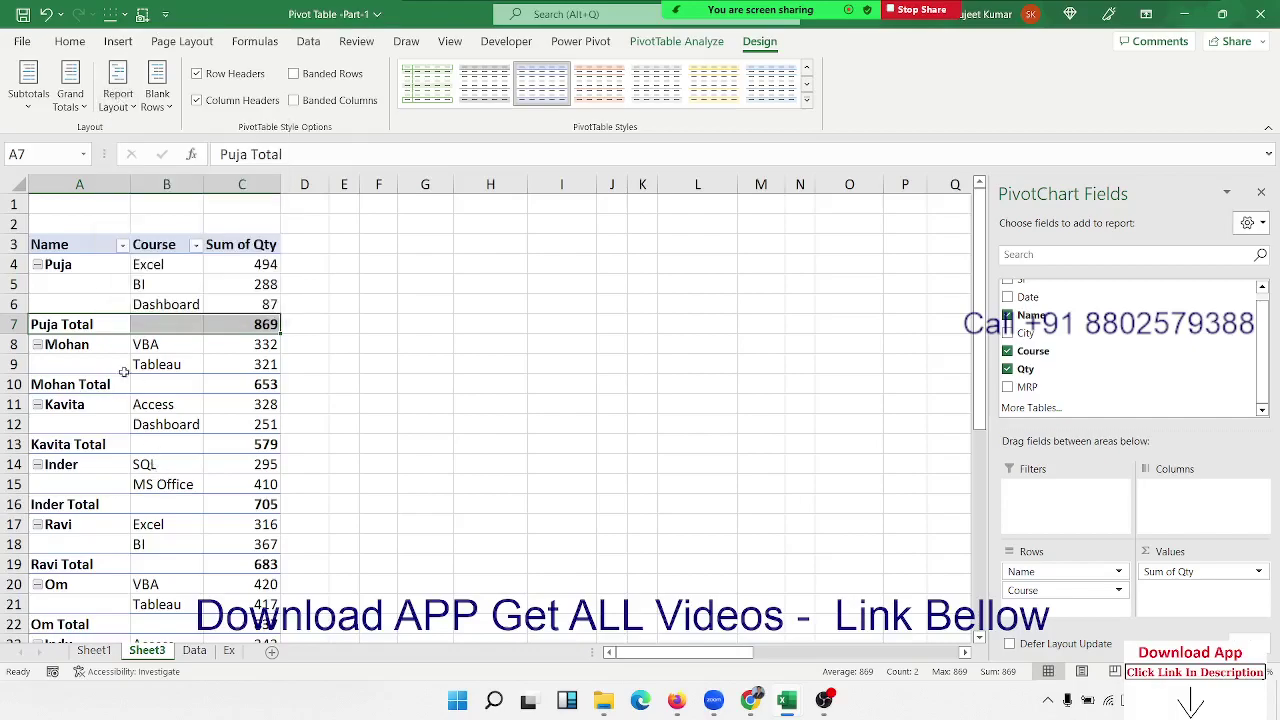
# Tick Classic PivotTable layout on the Display tab of PivotTable Options
pyautogui.rightClick(110, 318)
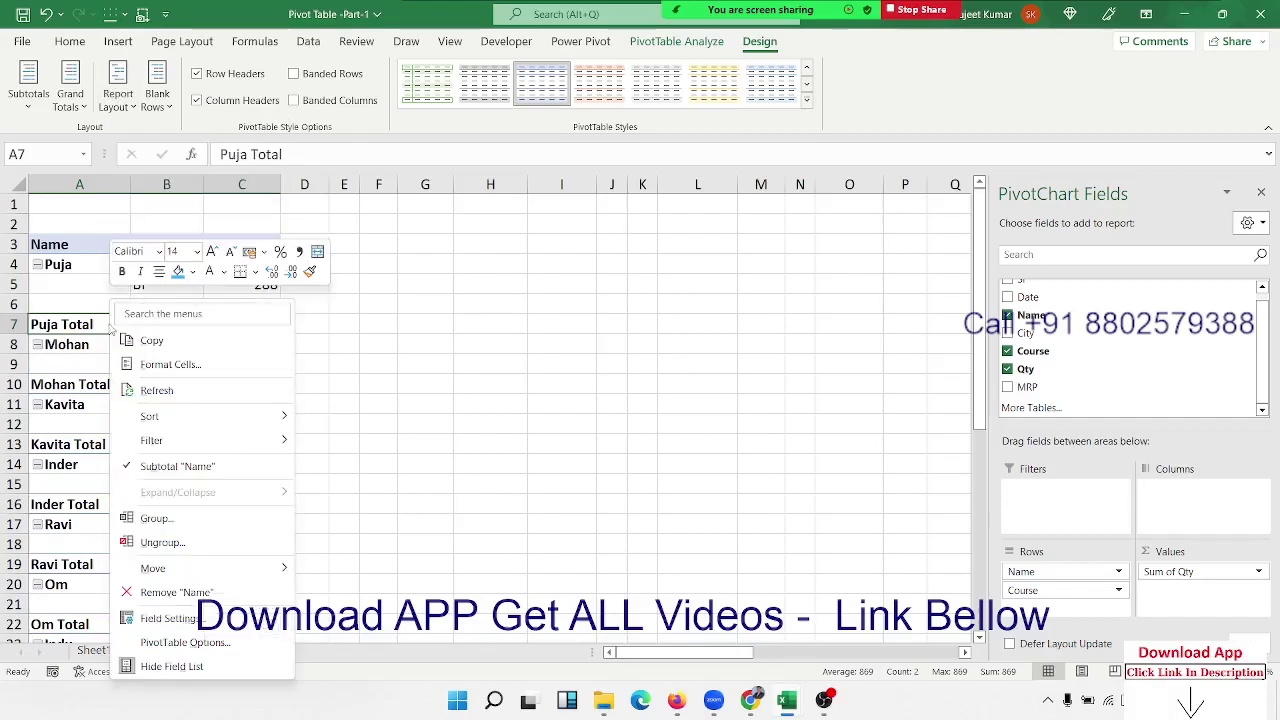
pyautogui.click(189, 647)
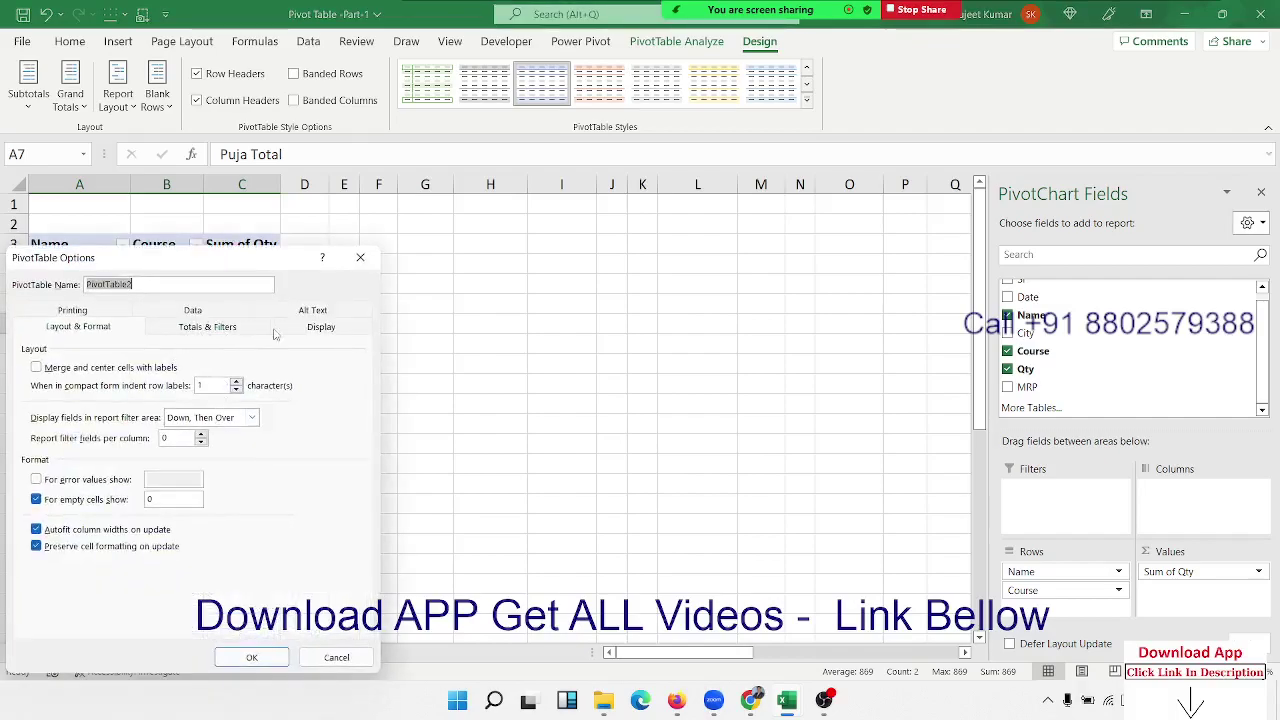
pyautogui.click(307, 336)
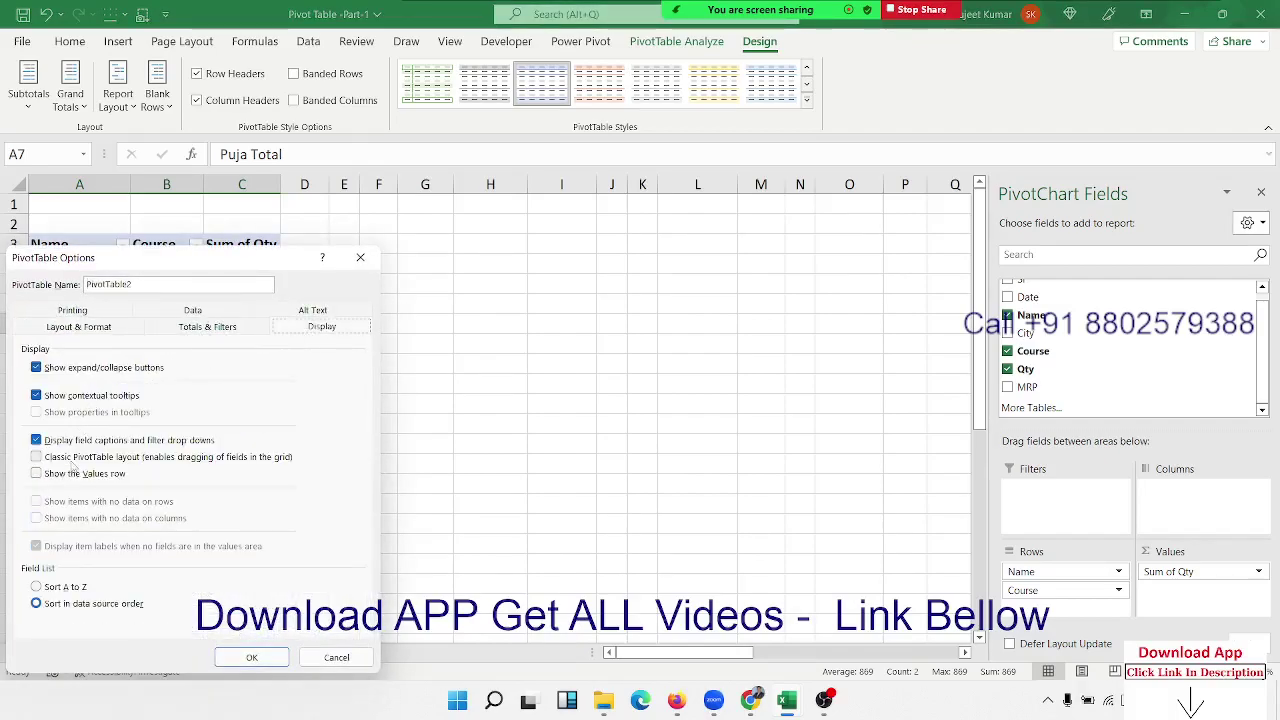
pyautogui.click(222, 657)
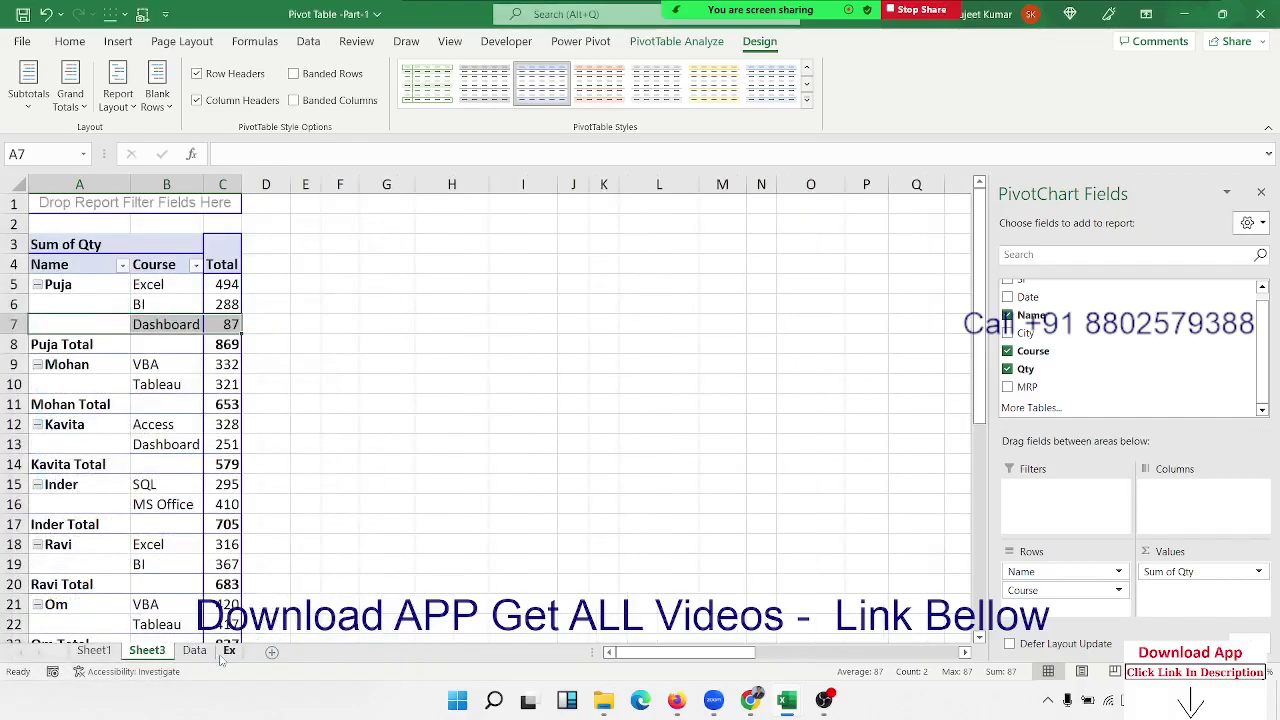
pyautogui.click(92, 552)
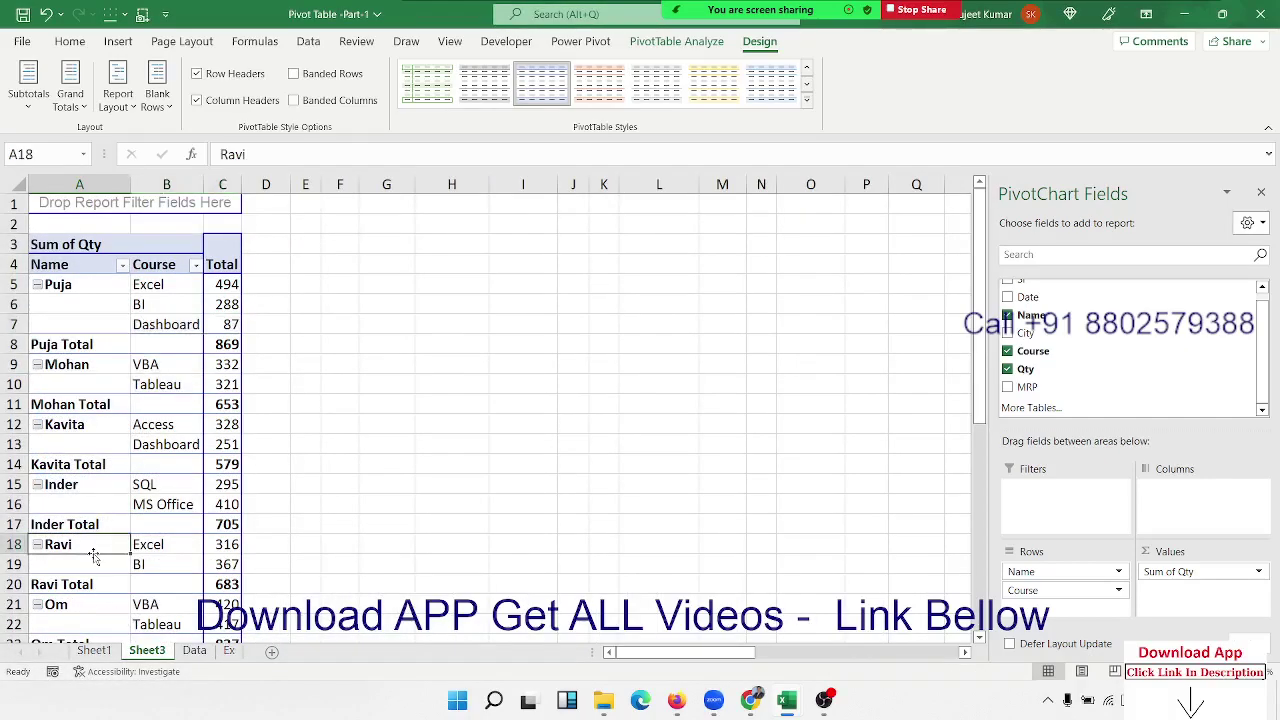
pyautogui.click(68, 346)
# Try bottom and top subtotal placements, then set the pivot to Do Not Show Subtotals
pyautogui.click(29, 85)
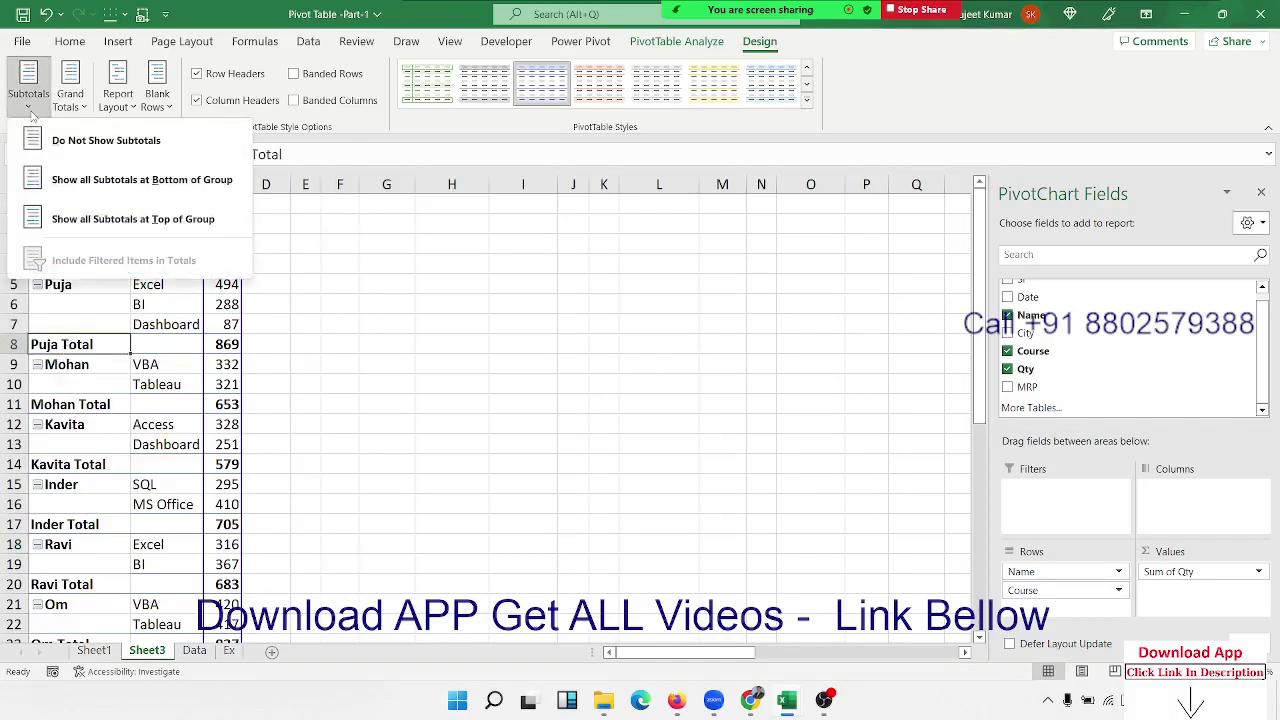
pyautogui.click(55, 140)
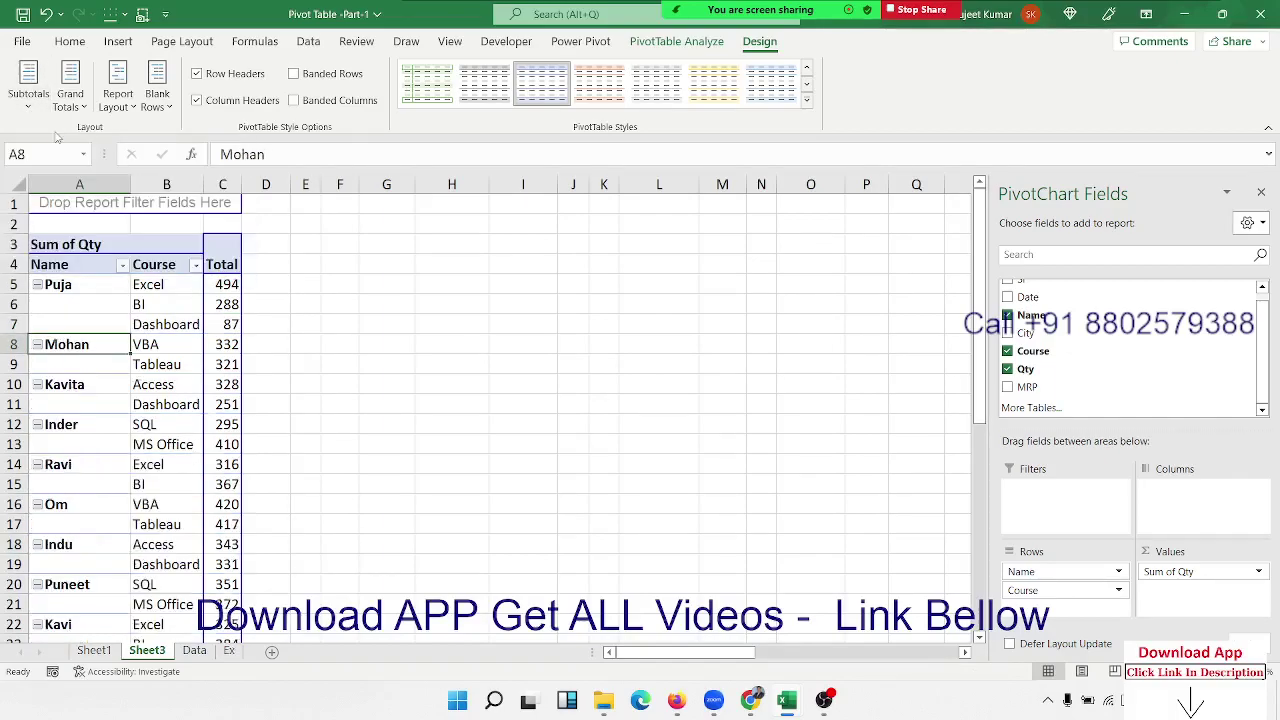
pyautogui.click(29, 85)
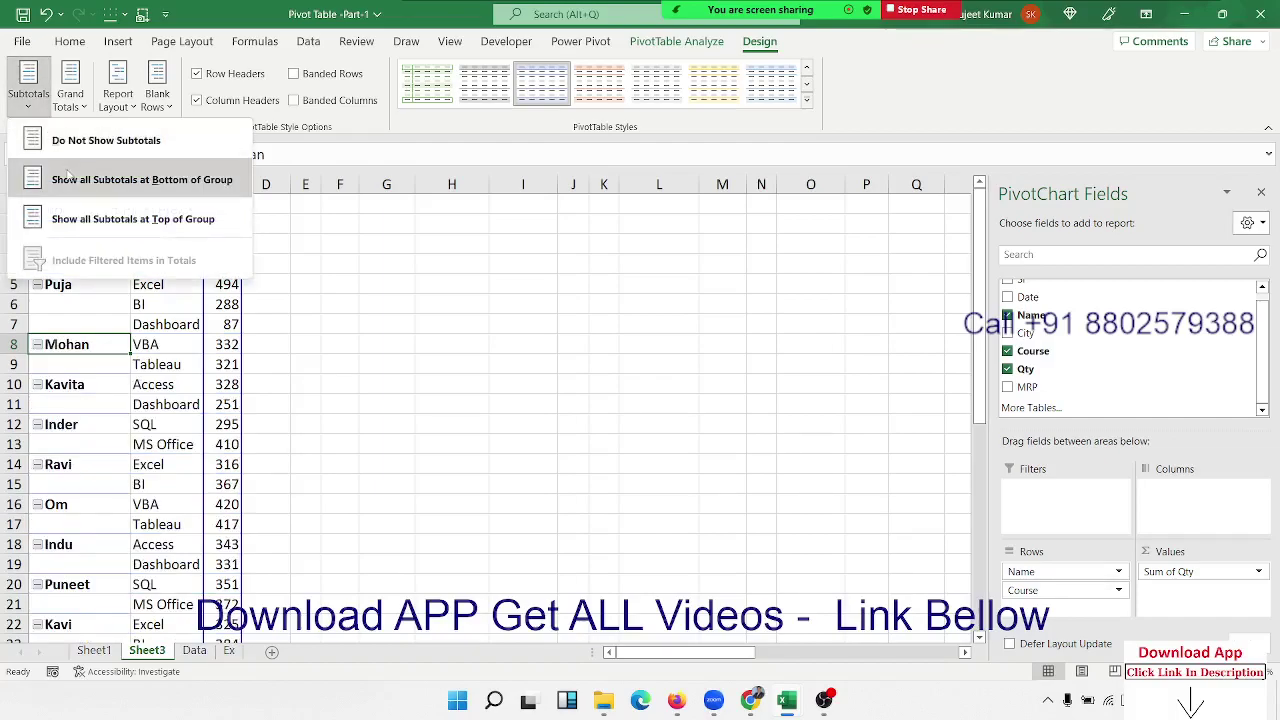
pyautogui.click(68, 176)
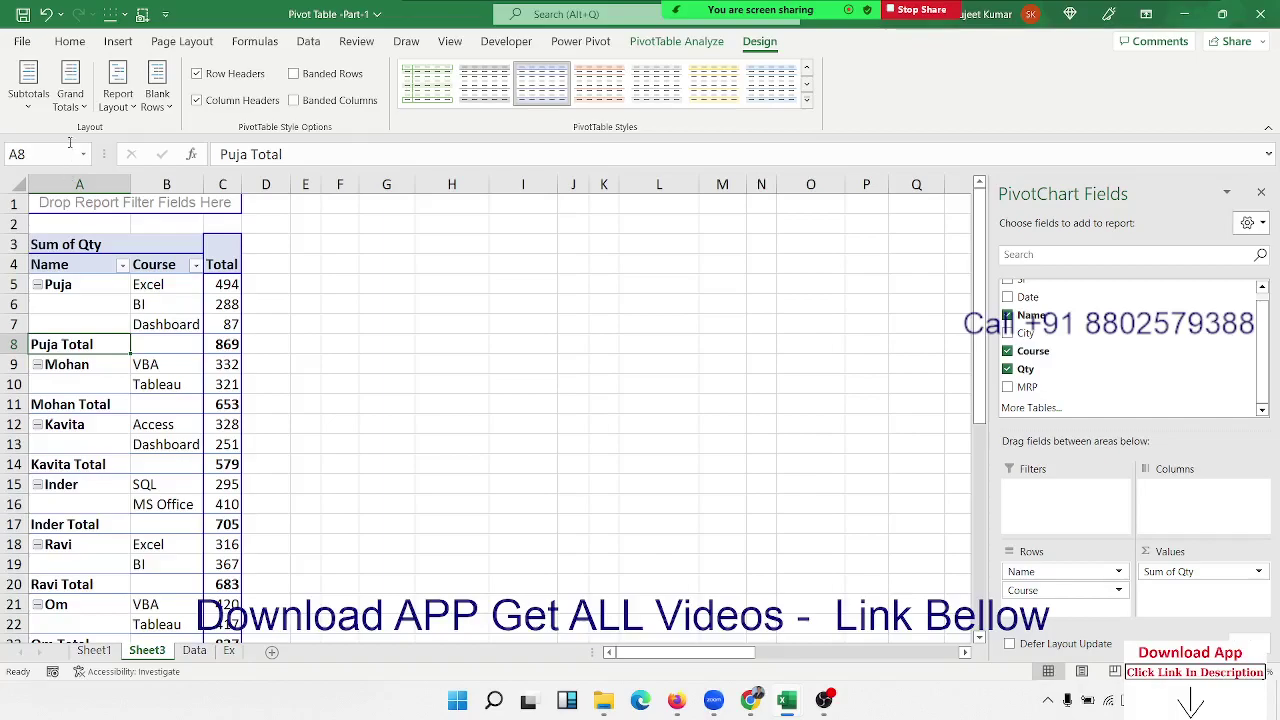
pyautogui.click(43, 110)
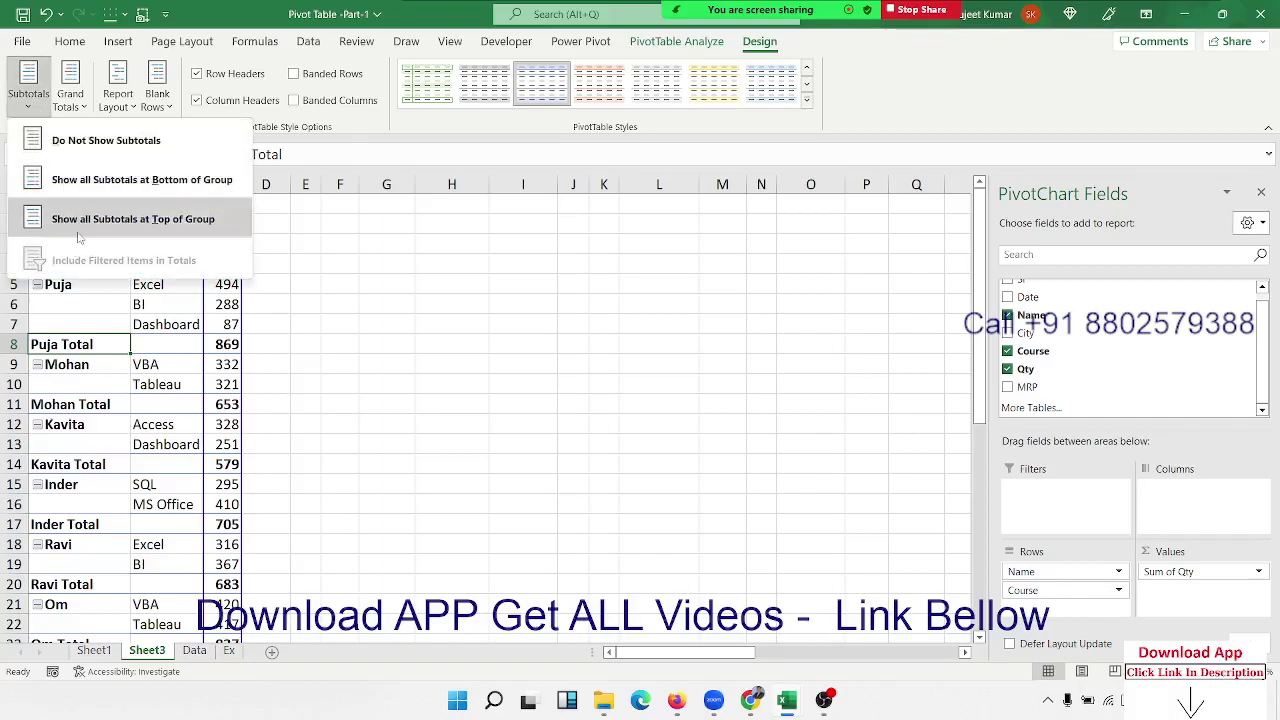
pyautogui.click(77, 232)
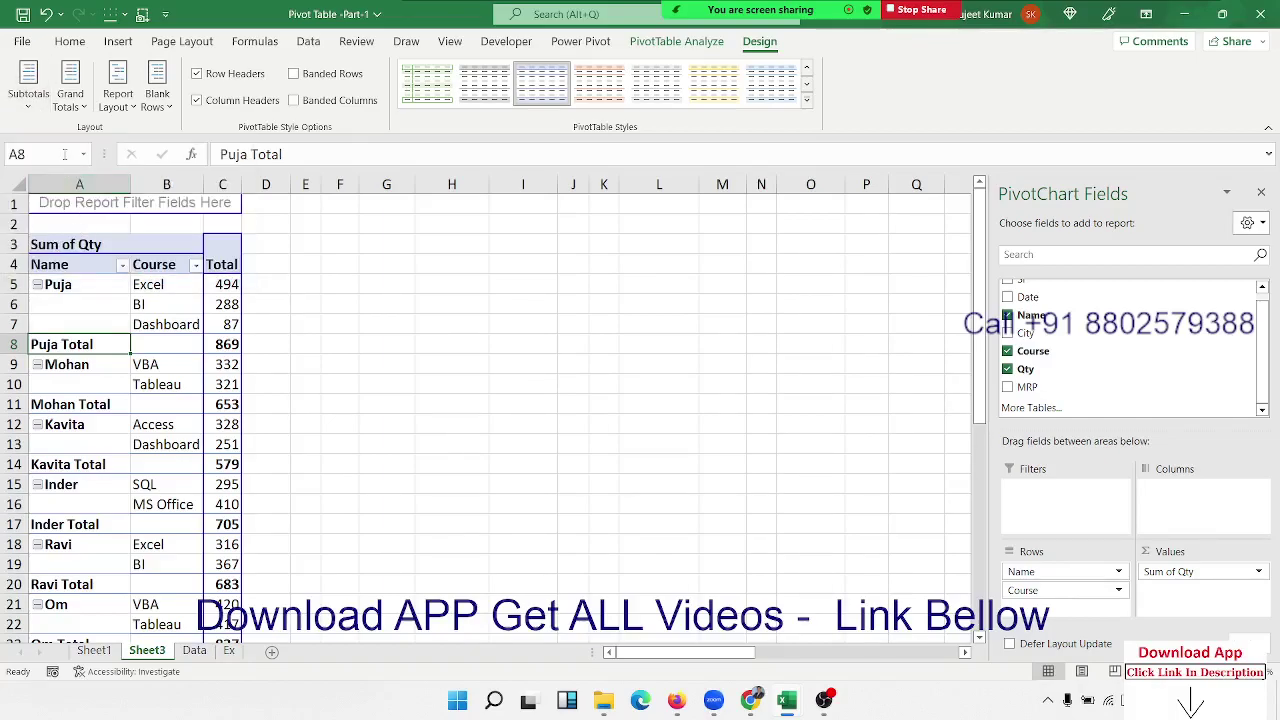
pyautogui.click(40, 100)
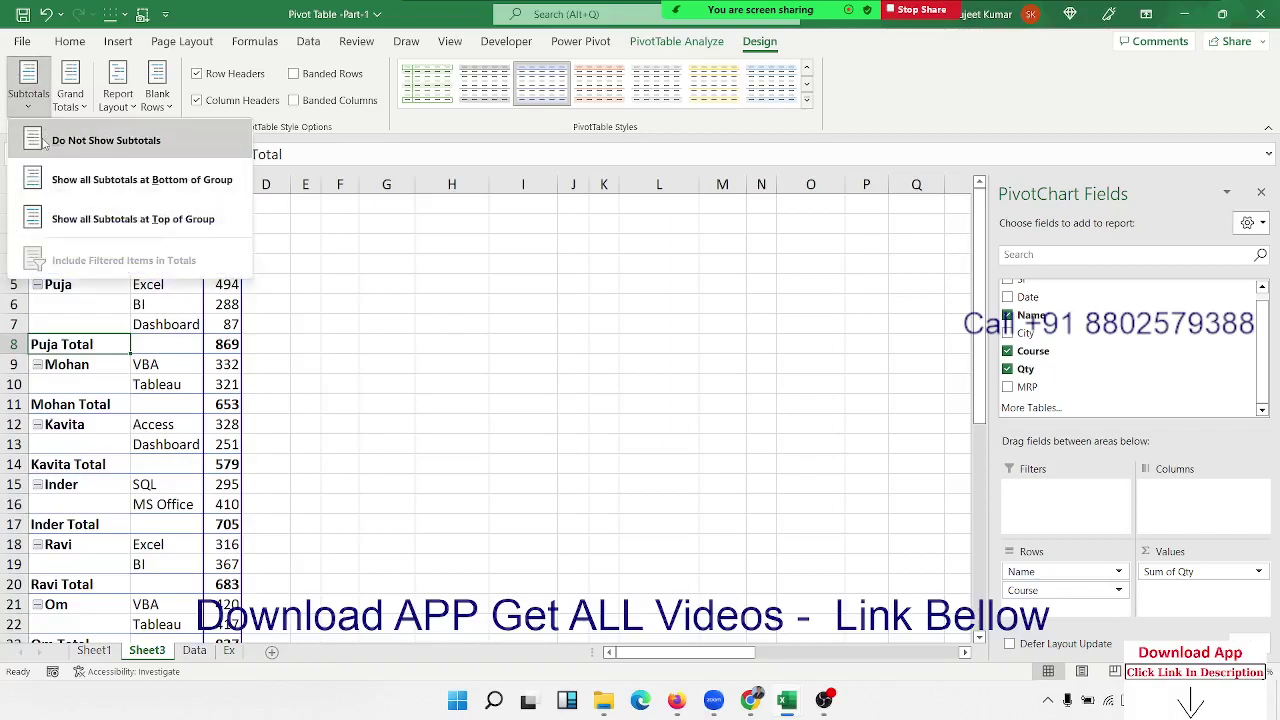
pyautogui.click(43, 143)
pyautogui.rightClick(78, 340)
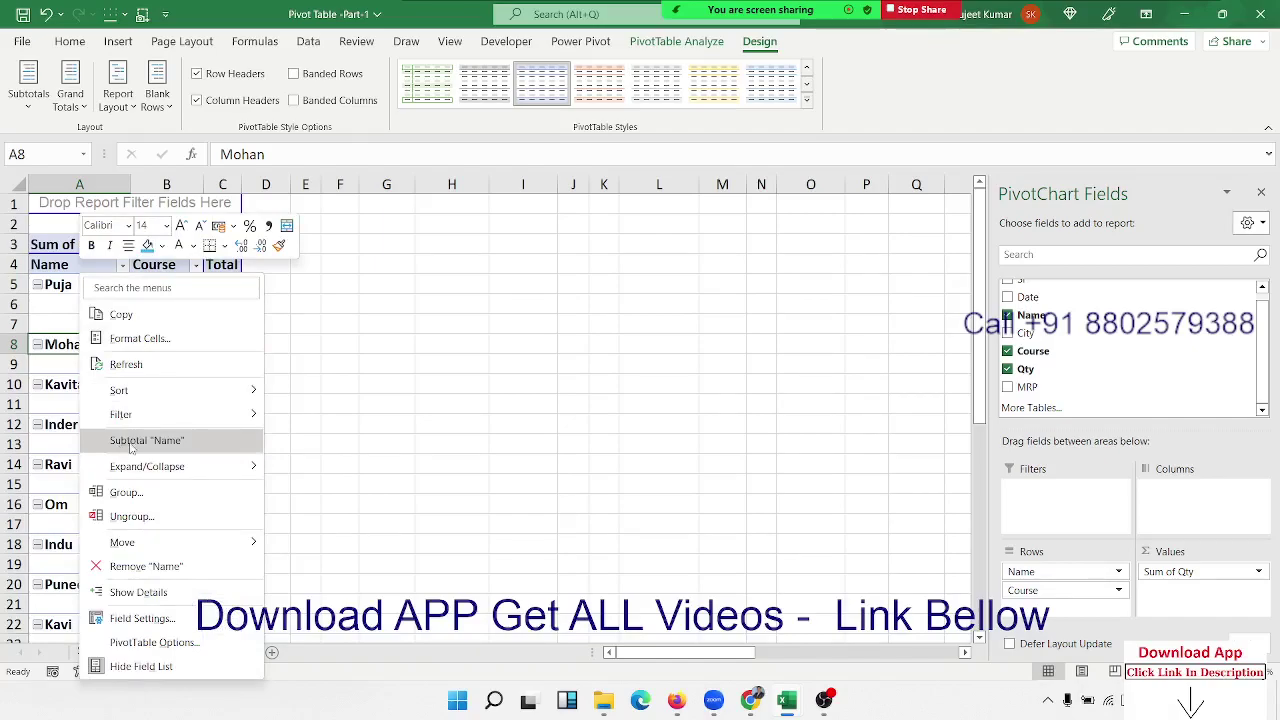
# Reapply Tabular Form so each name repeats beside every course, e.g. Puja beside Excel, BI, Dashboard
pyautogui.click(380, 341)
pyautogui.moveTo(86, 287); pyautogui.dragTo(80, 324)
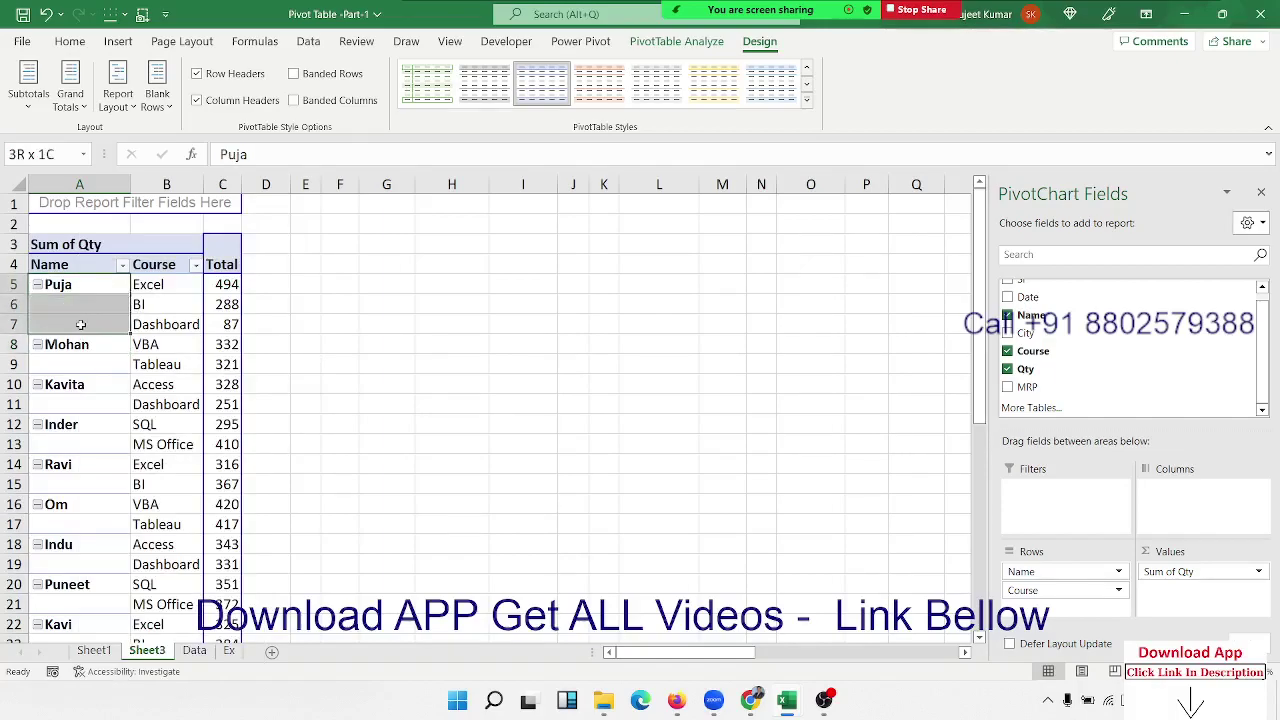
pyautogui.click(80, 324)
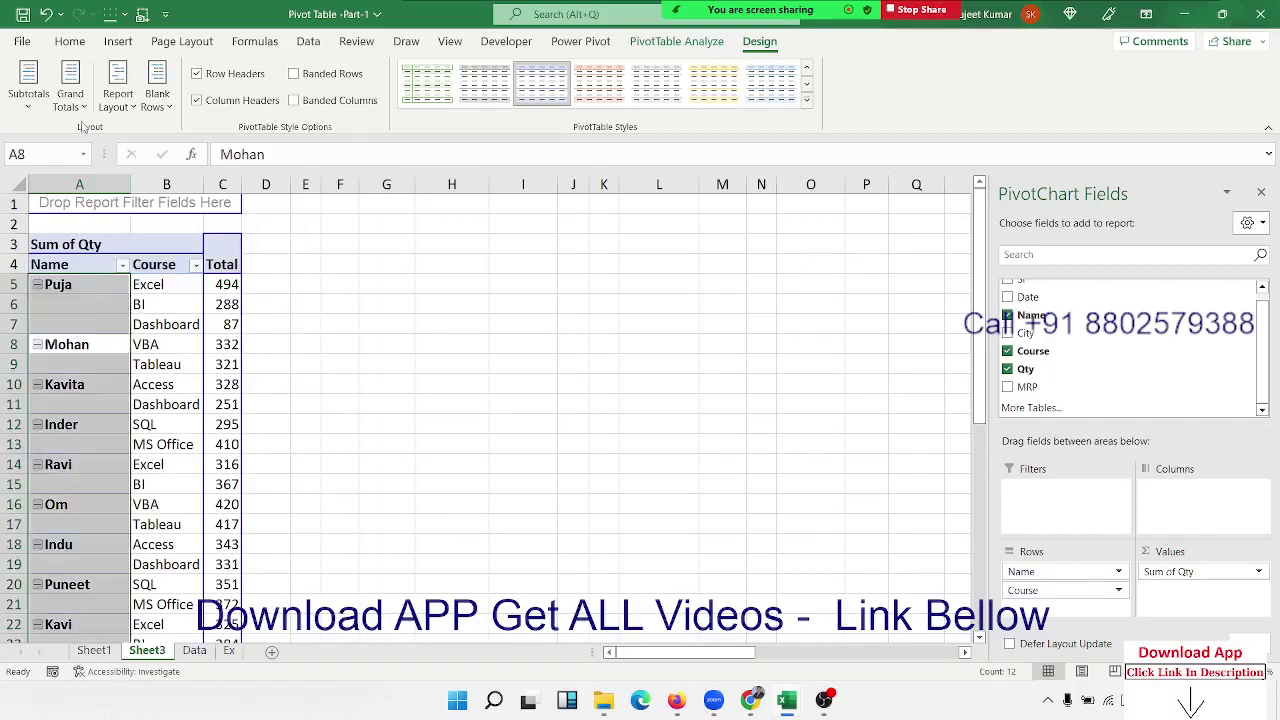
pyautogui.click(117, 95)
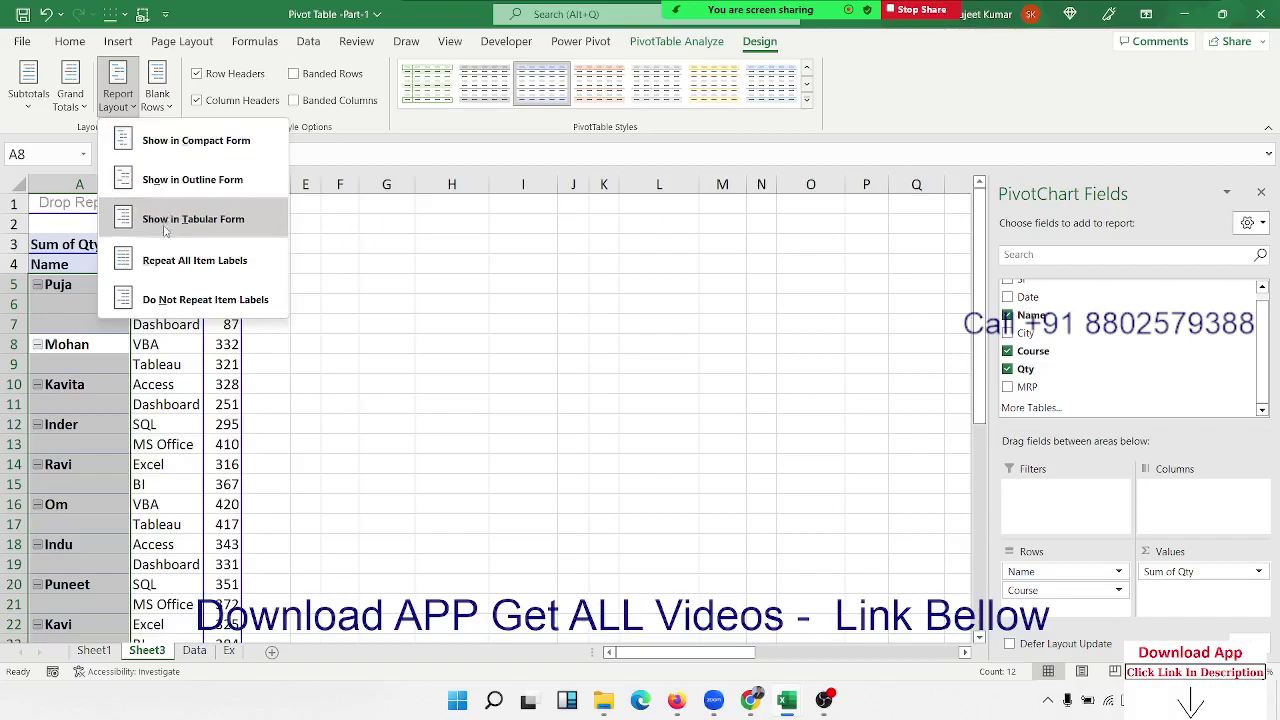
pyautogui.click(165, 261)
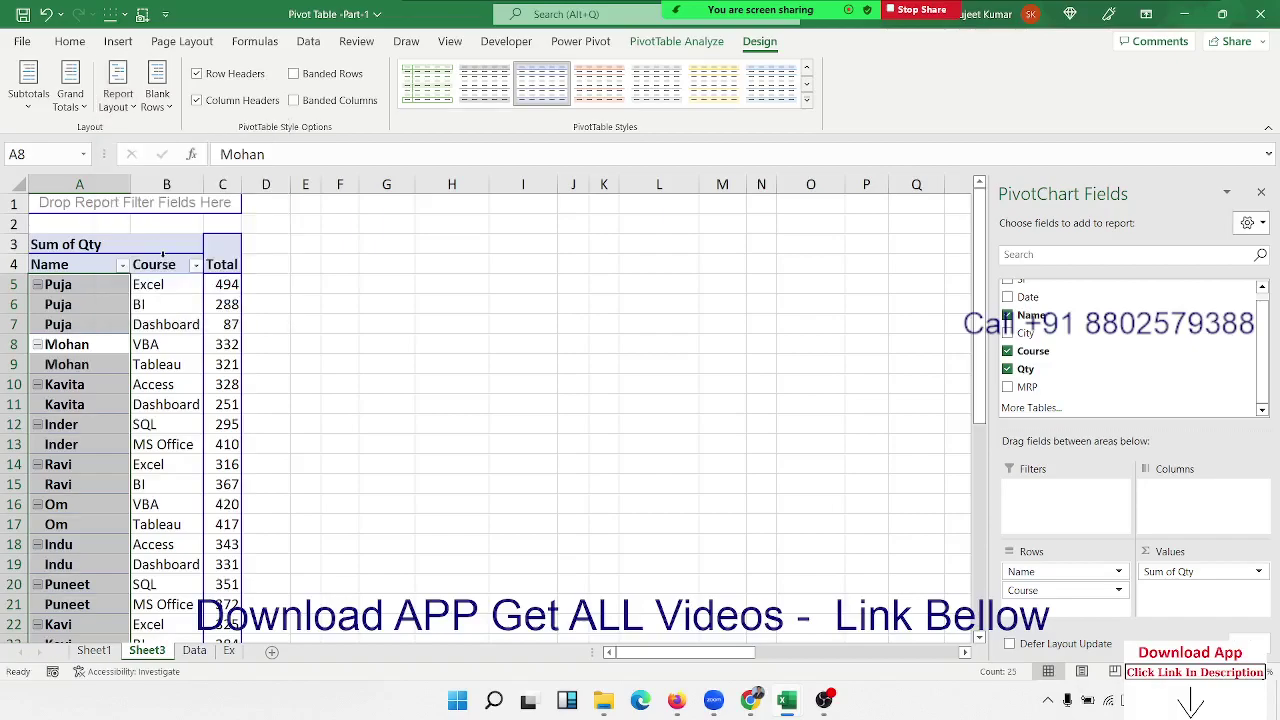
pyautogui.click(94, 384)
pyautogui.moveTo(94, 326); pyautogui.dragTo(94, 340)
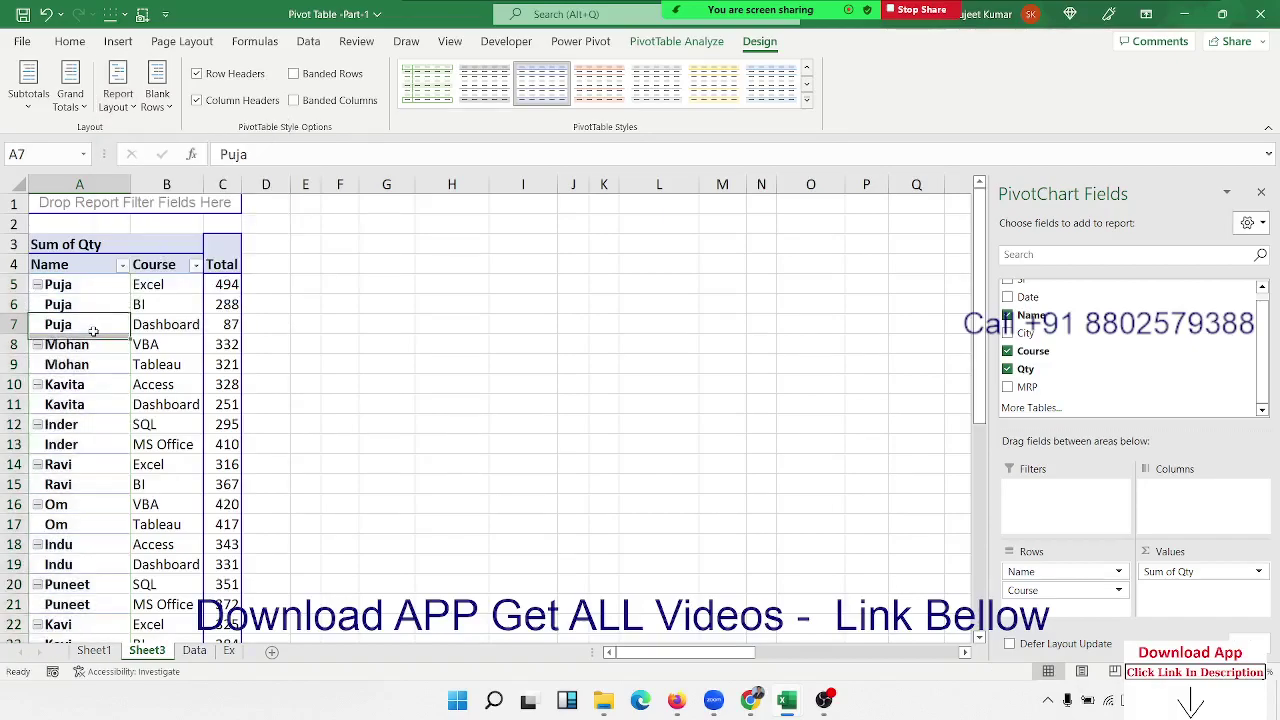
pyautogui.click(157, 100)
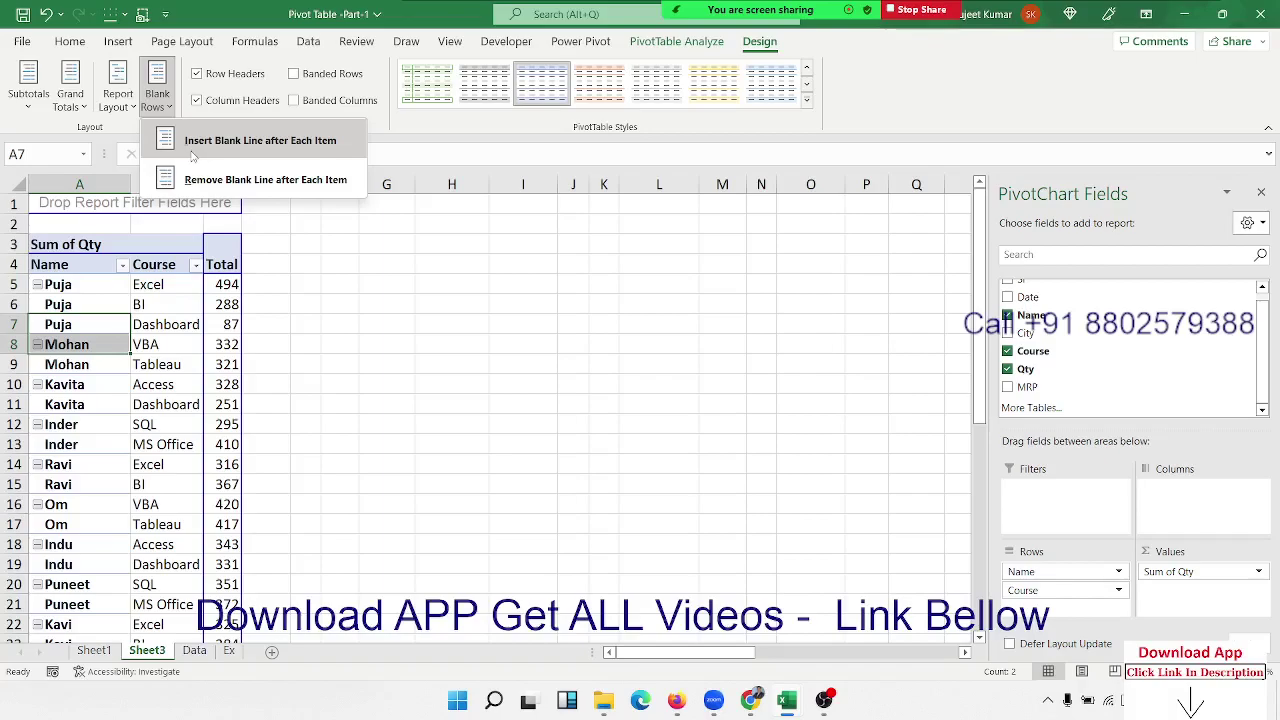
# Insert a blank line after each name group, then remove the blank lines again
pyautogui.click(193, 150)
pyautogui.click(166, 110)
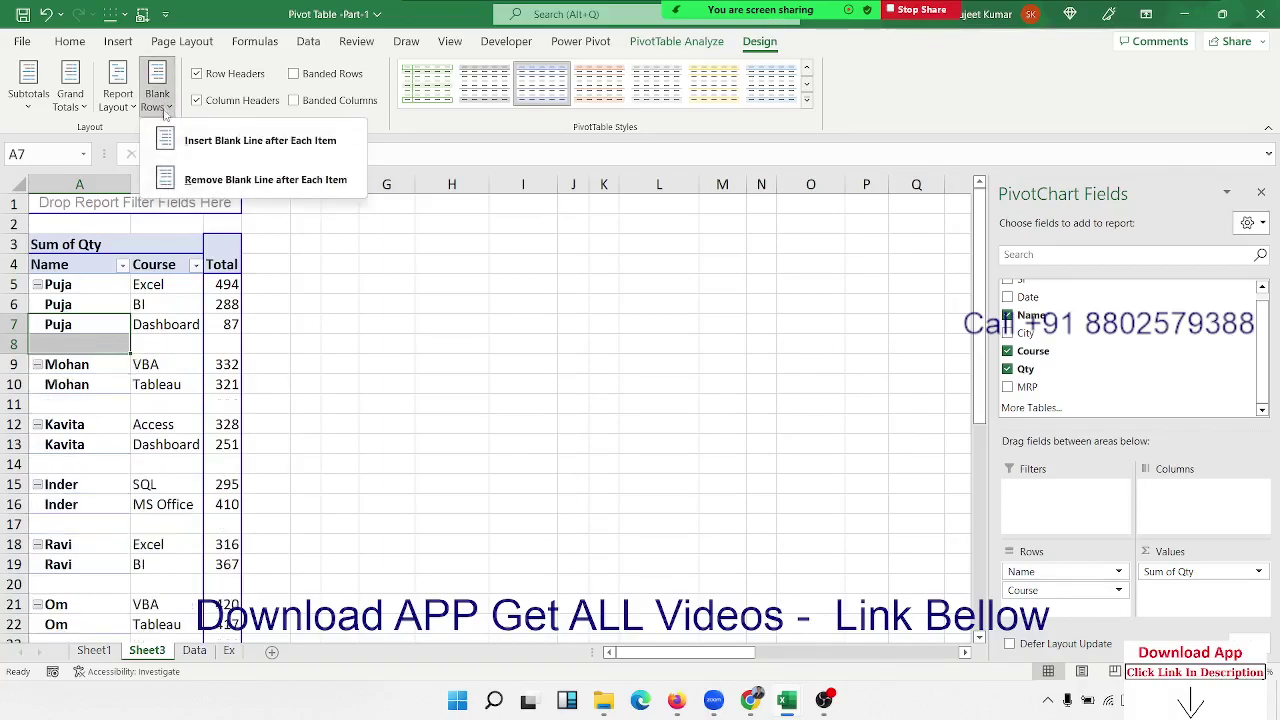
pyautogui.click(204, 180)
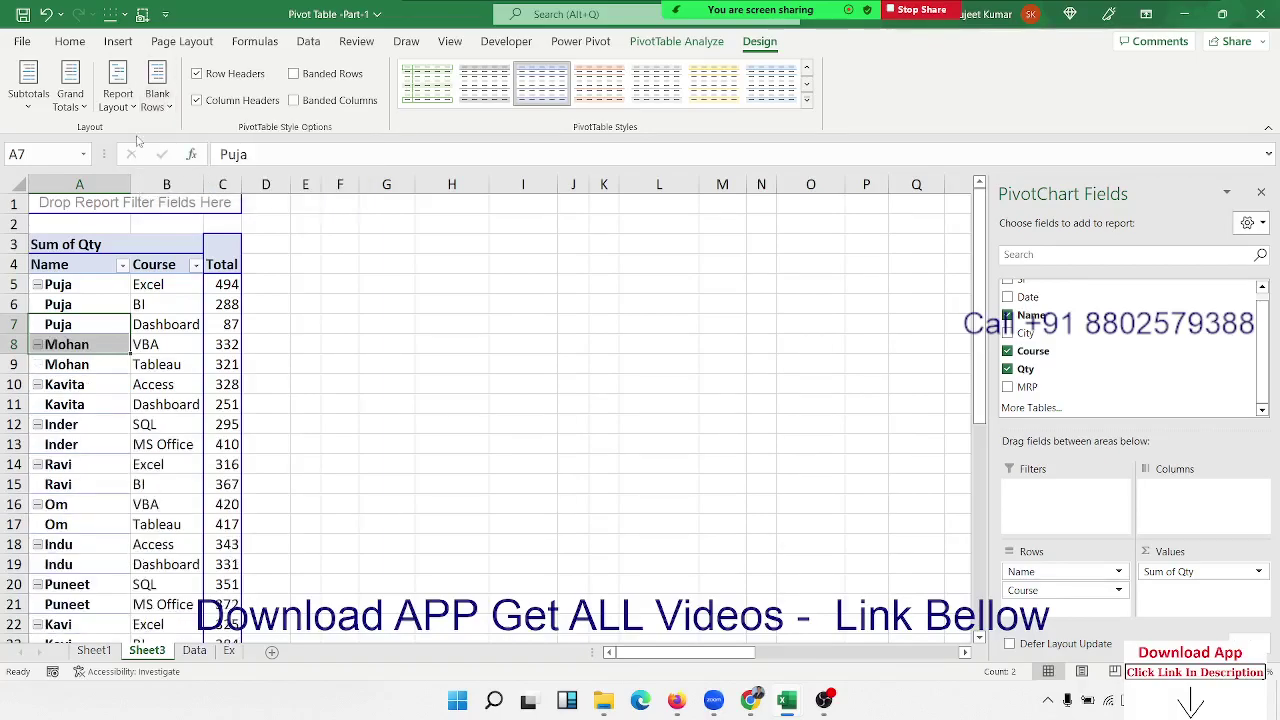
# Set the report layout to Do Not Repeat Item Labels so each name appears once
pyautogui.click(80, 318)
pyautogui.rightClick(80, 318)
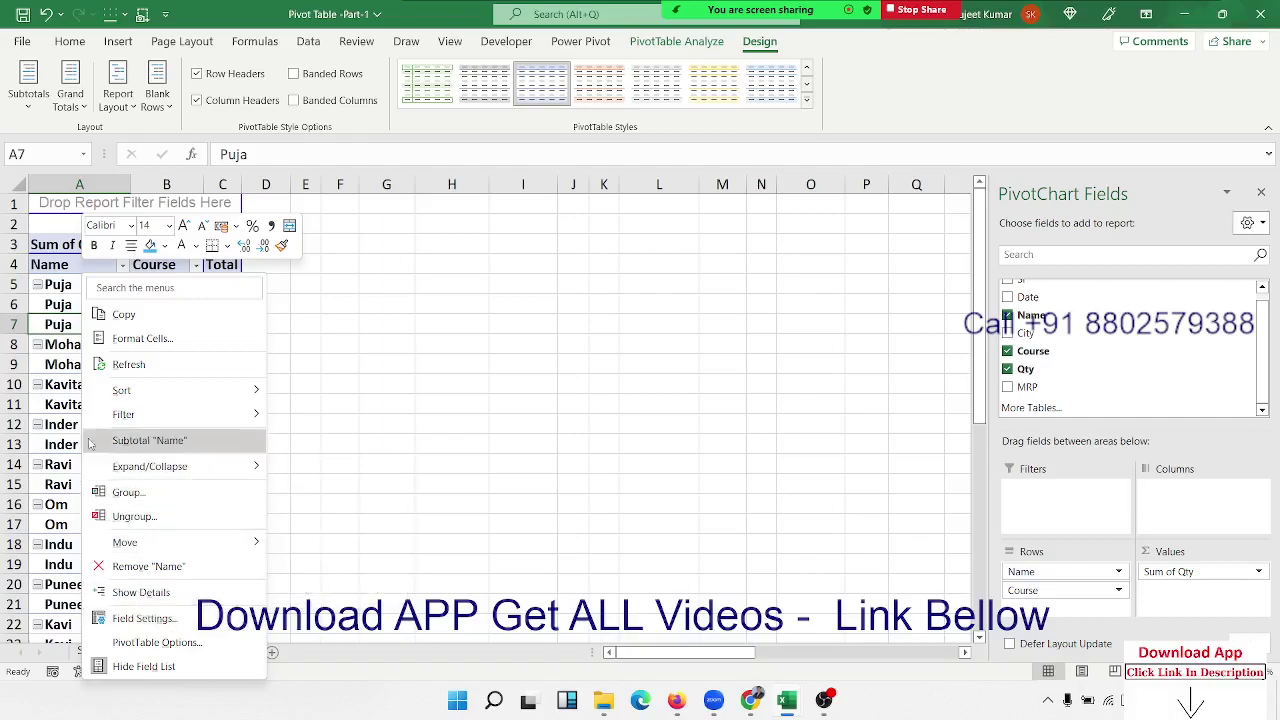
pyautogui.click(56, 336)
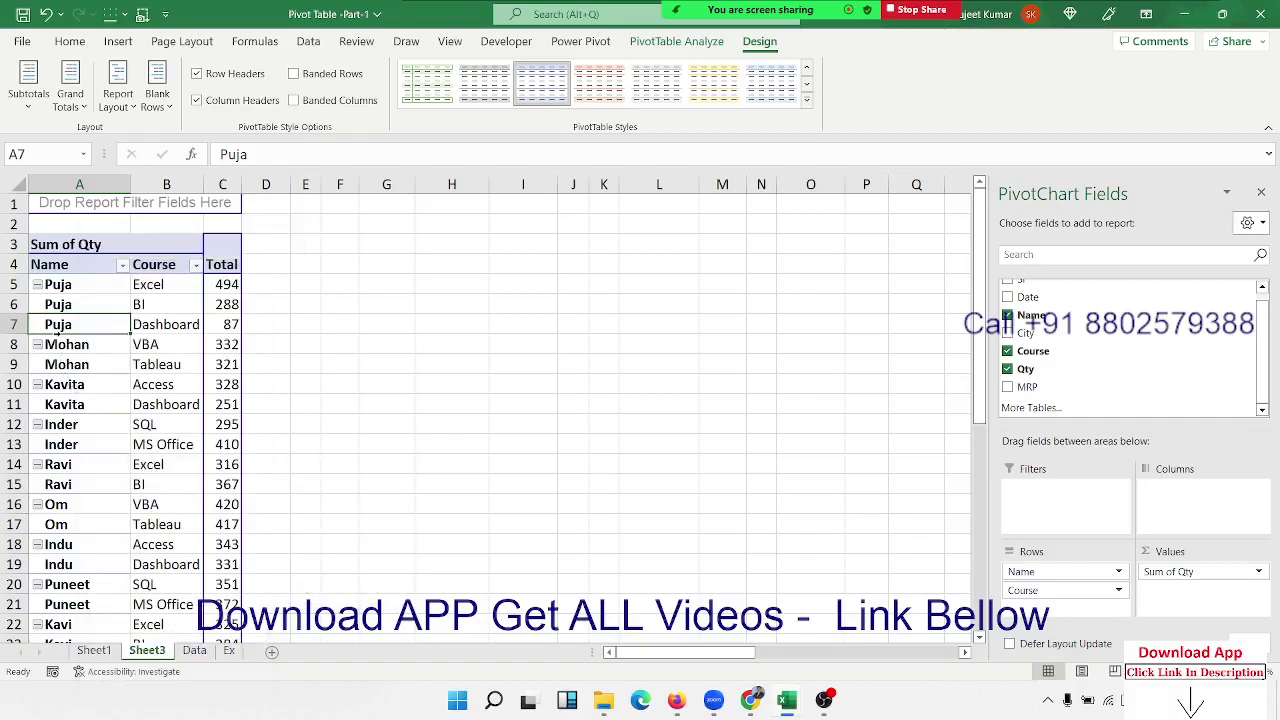
pyautogui.click(118, 95)
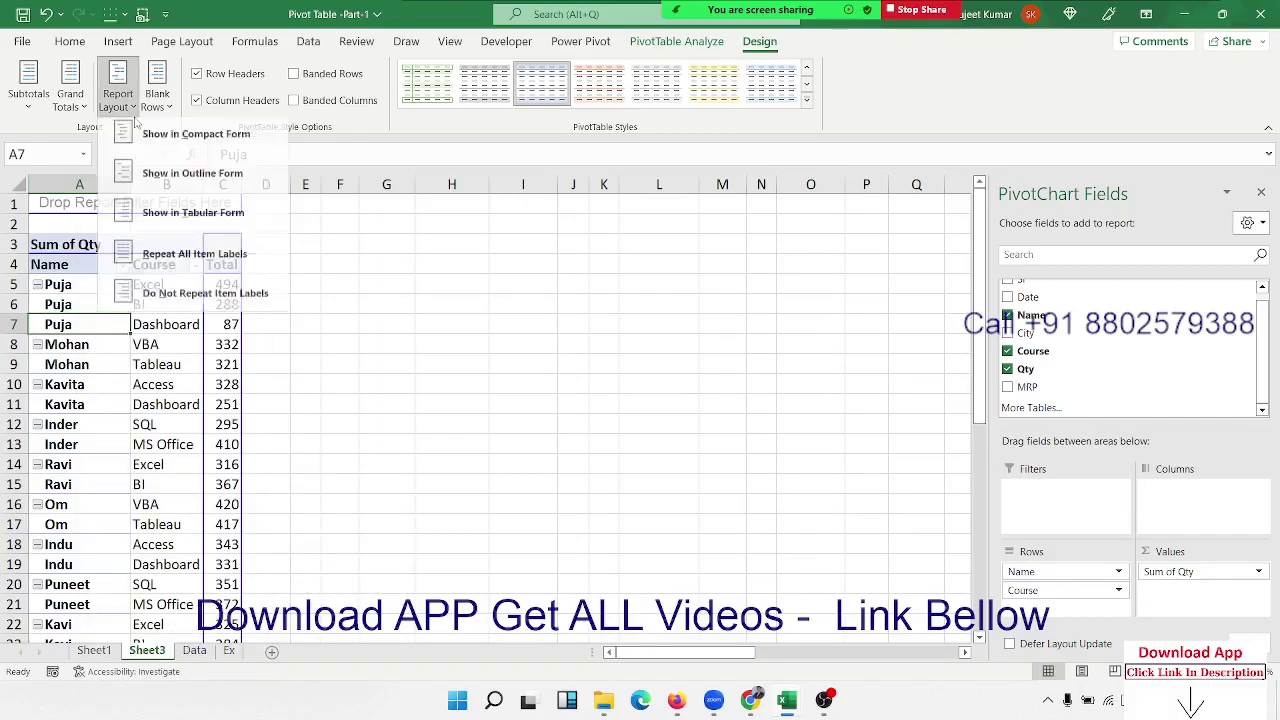
pyautogui.click(162, 290)
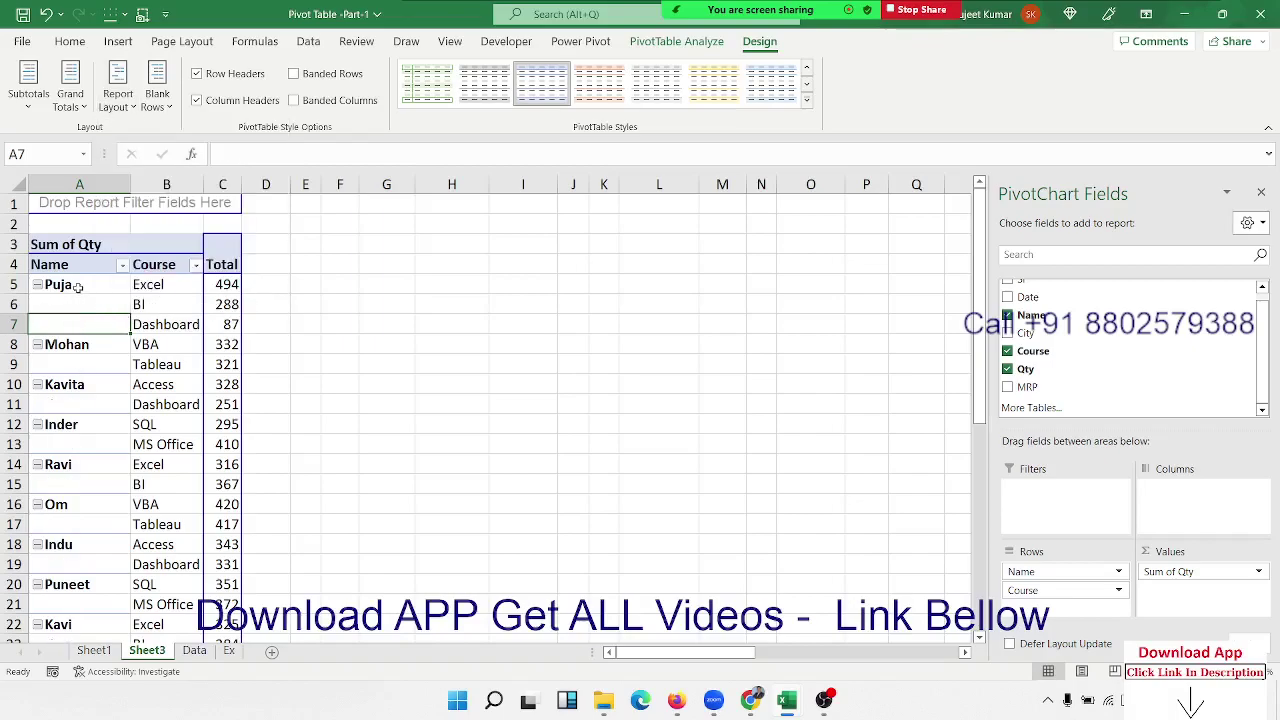
pyautogui.moveTo(77, 286); pyautogui.dragTo(74, 324)
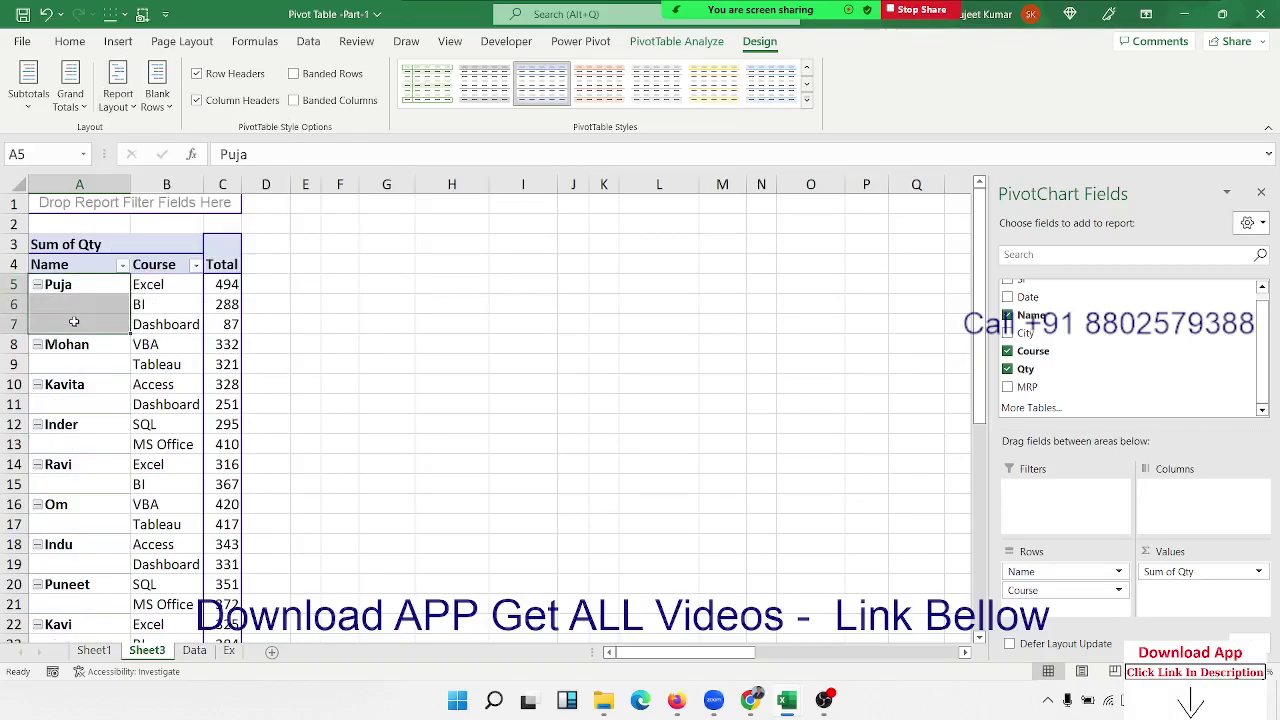
pyautogui.click(166, 328)
# Turn on Merge and center cells with labels, merging the Puja, Kavita, Inder, Ravi, Indu and Puneet labels
pyautogui.rightClick(96, 313)
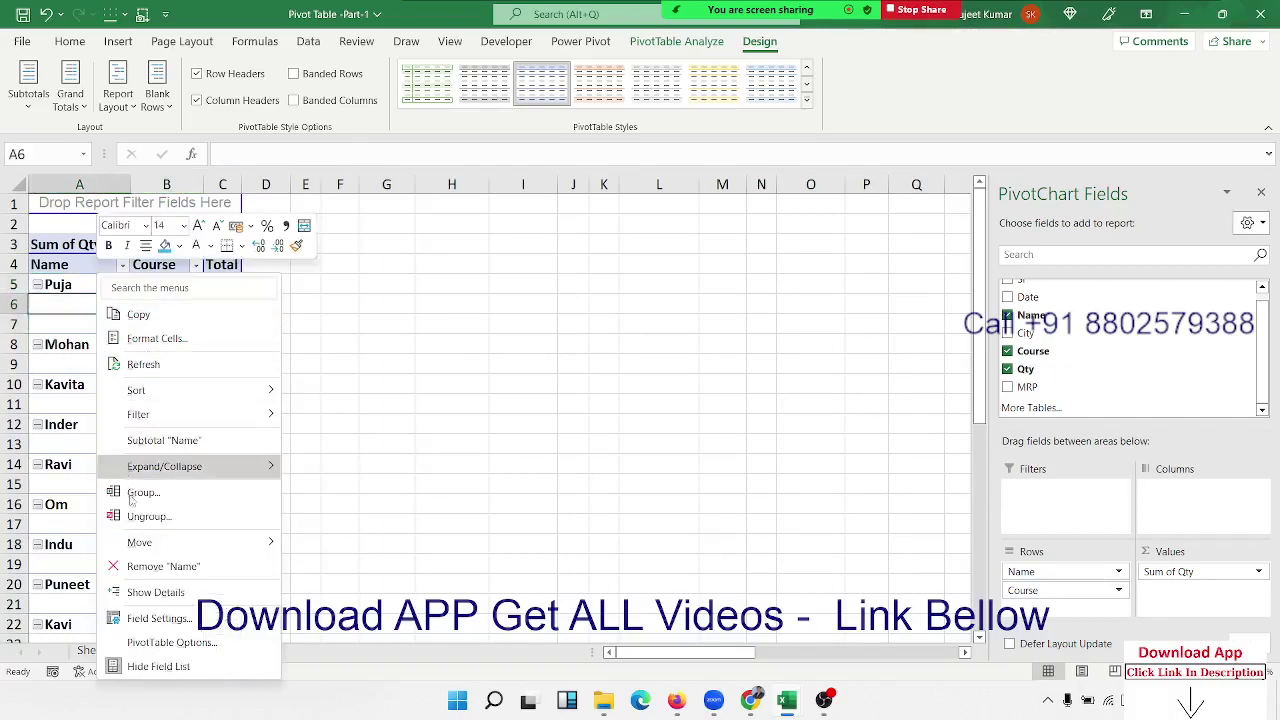
pyautogui.click(166, 643)
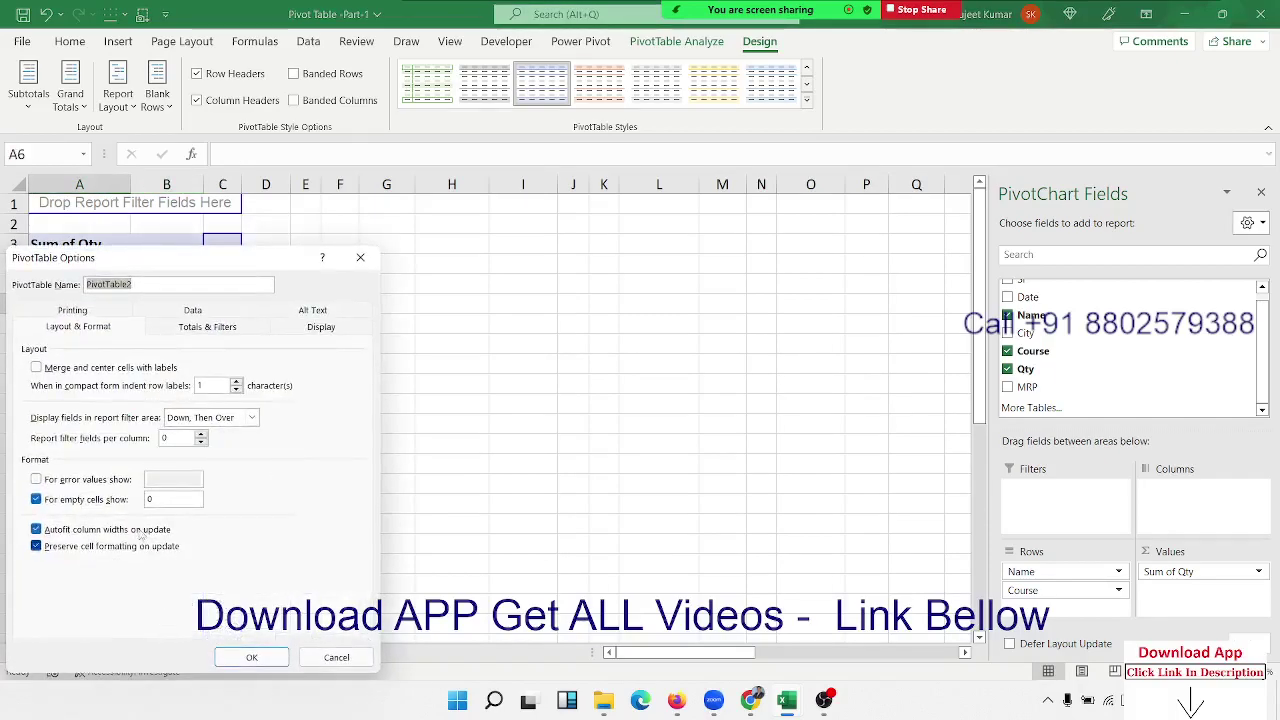
pyautogui.click(56, 368)
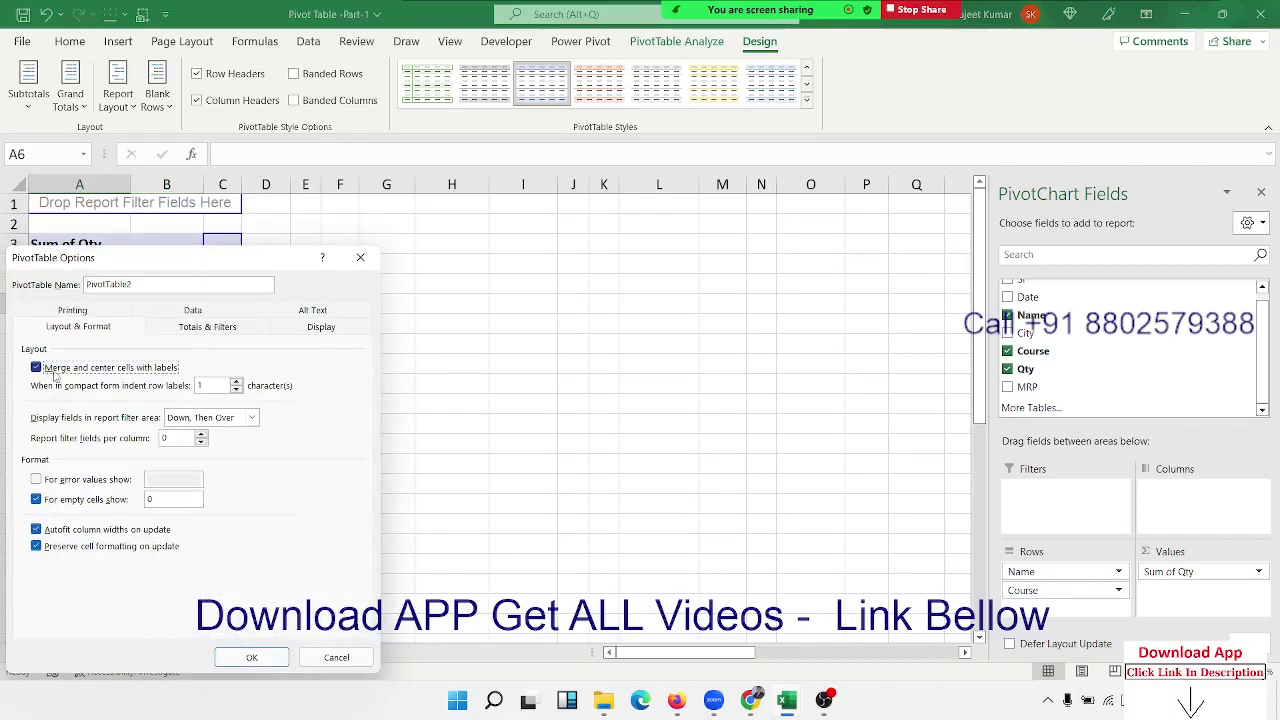
pyautogui.click(251, 657)
pyautogui.click(106, 395)
pyautogui.click(106, 434)
pyautogui.click(108, 476)
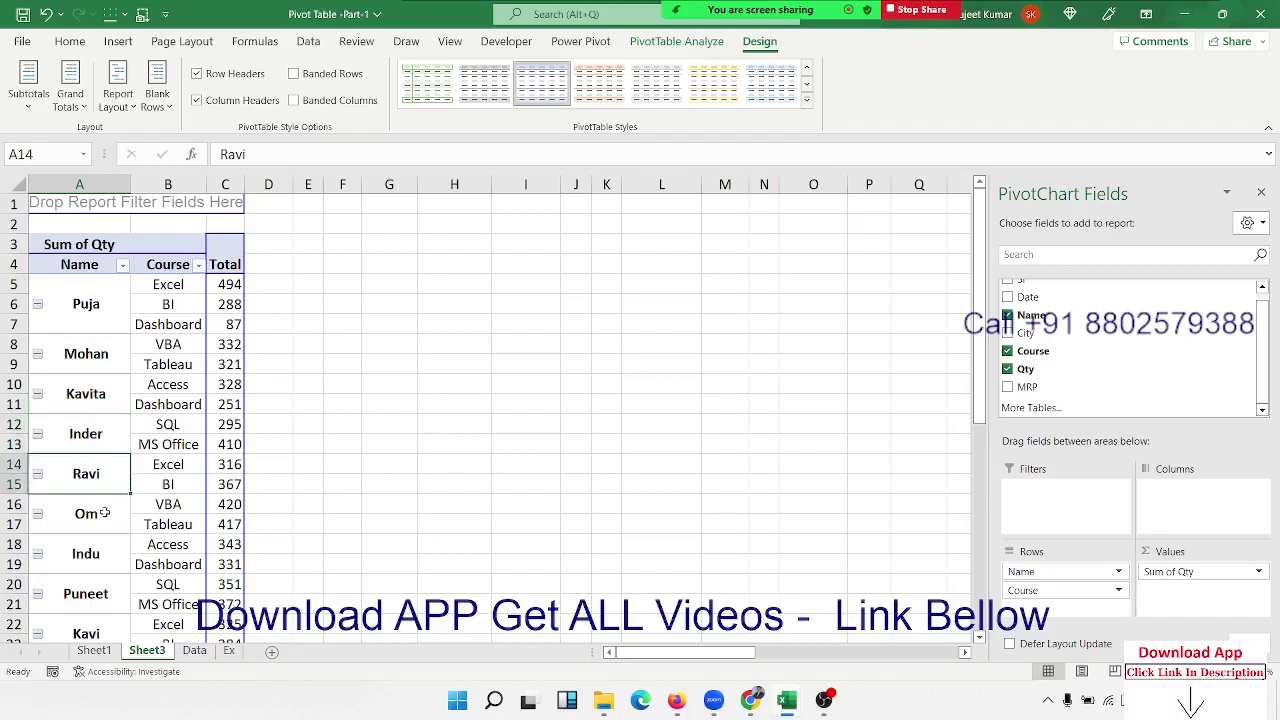
pyautogui.click(108, 512)
pyautogui.click(102, 545)
pyautogui.click(101, 580)
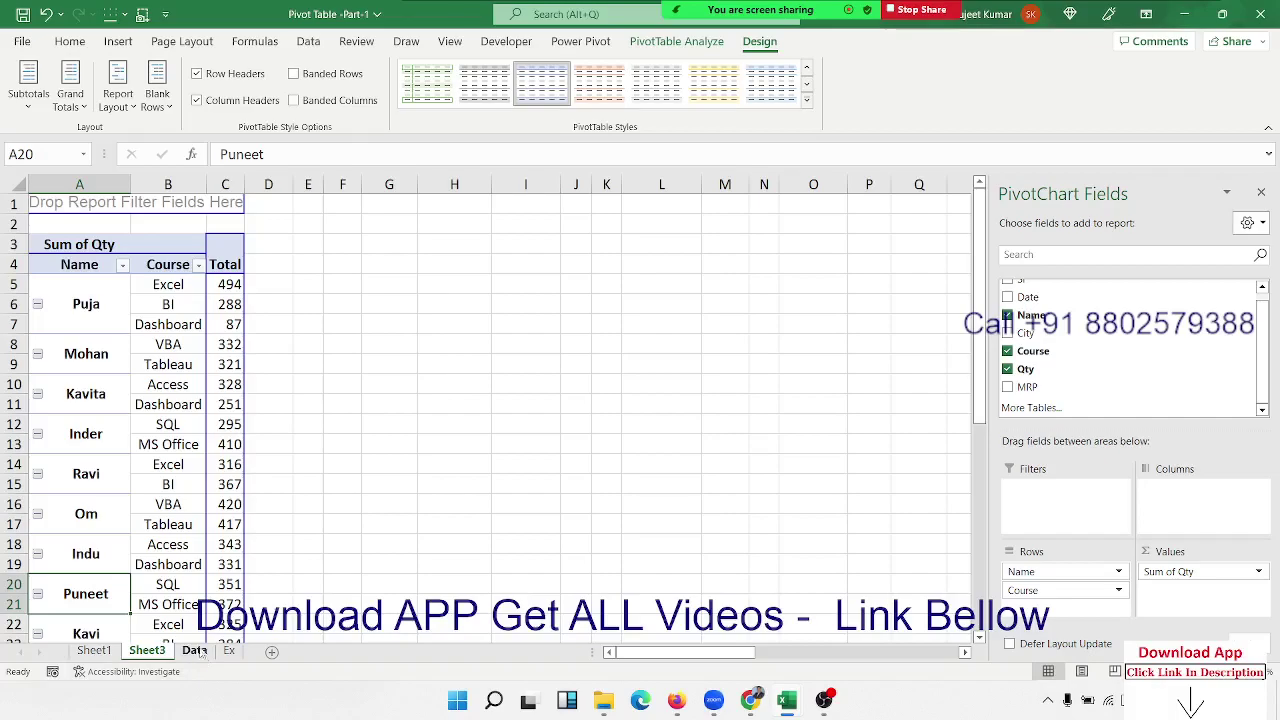
pyautogui.click(196, 652)
# Review the Ex sheet's questions Q1–Q3, then save the workbook
pyautogui.click(233, 651)
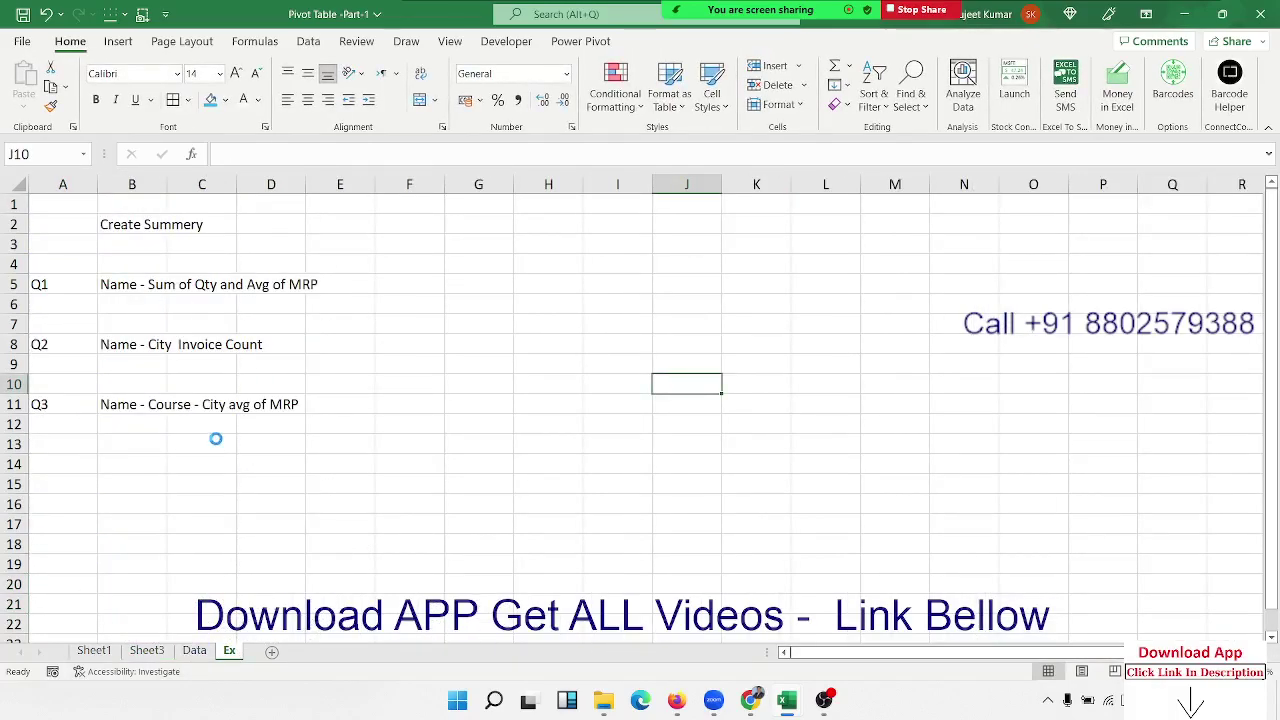
pyautogui.click(135, 290)
pyautogui.click(302, 320)
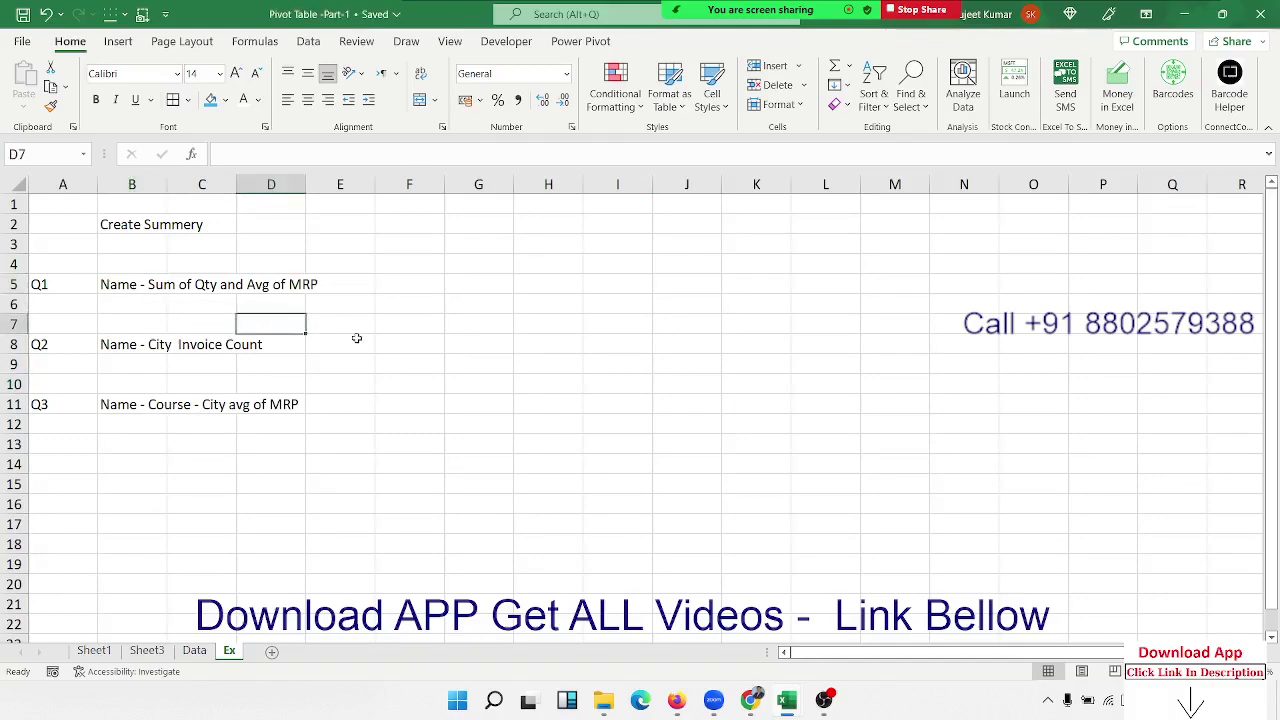
pyautogui.click(140, 344)
pyautogui.click(333, 360)
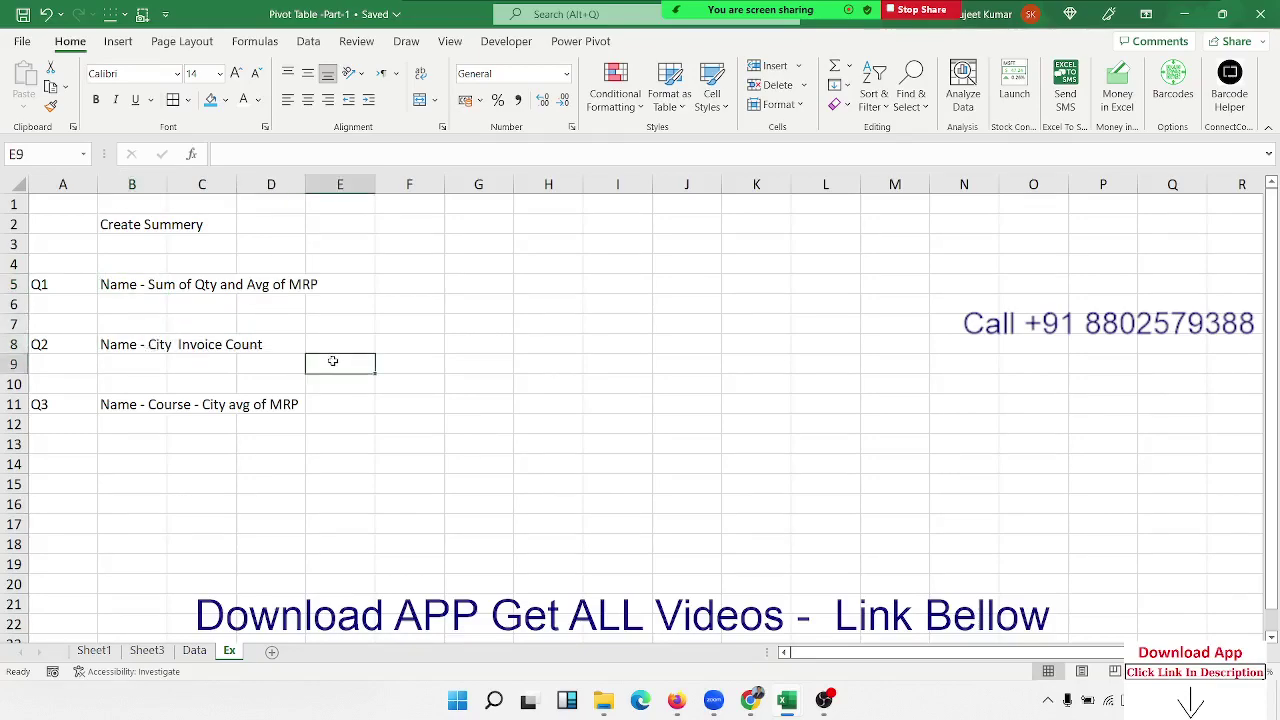
pyautogui.click(156, 412)
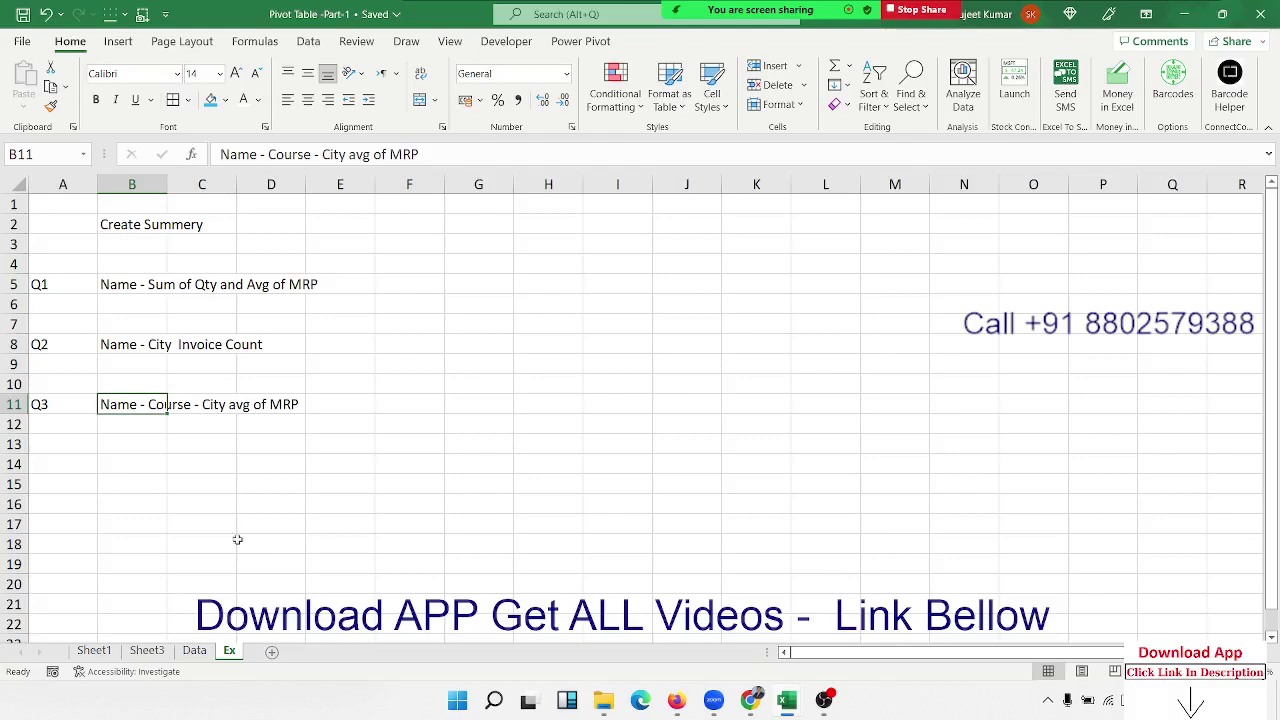
pyautogui.click(20, 16)
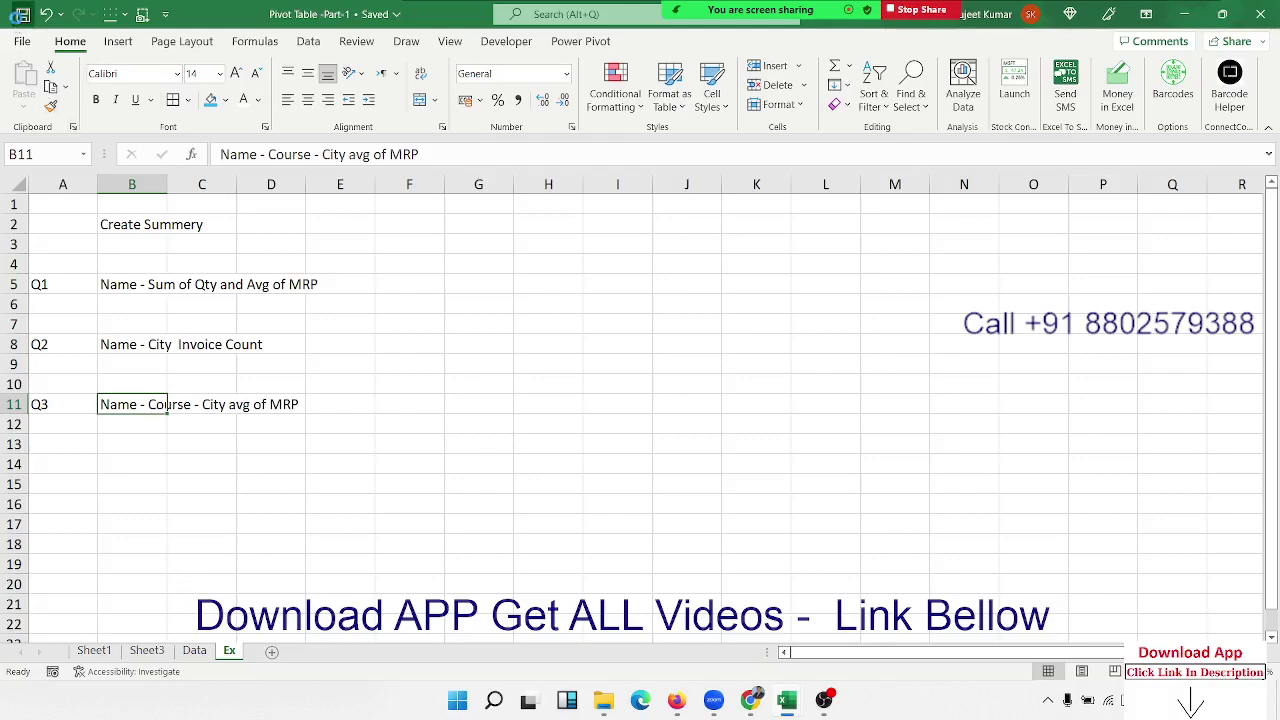